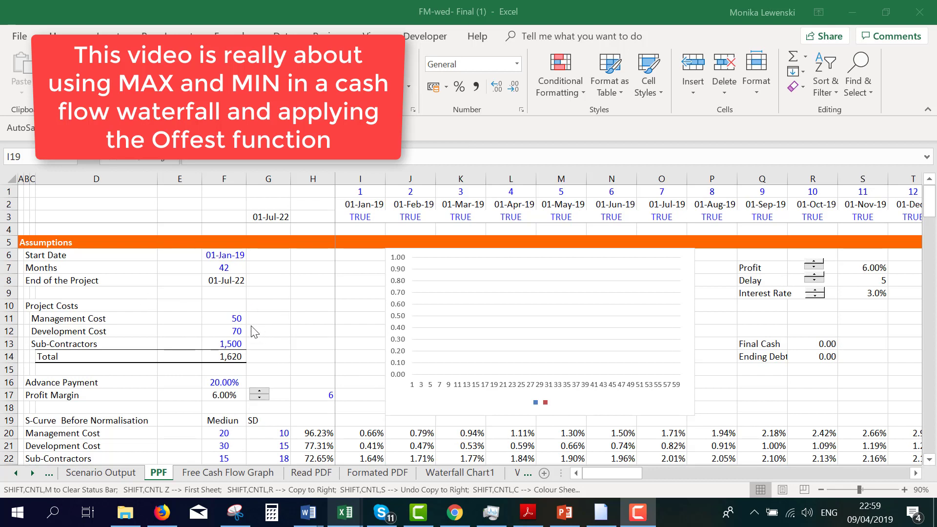
- Survey the PPF sheet from the assumptions through the costs and loan sections to the Cash Flow Statement, returning to the assumptions
left_click(234, 327)
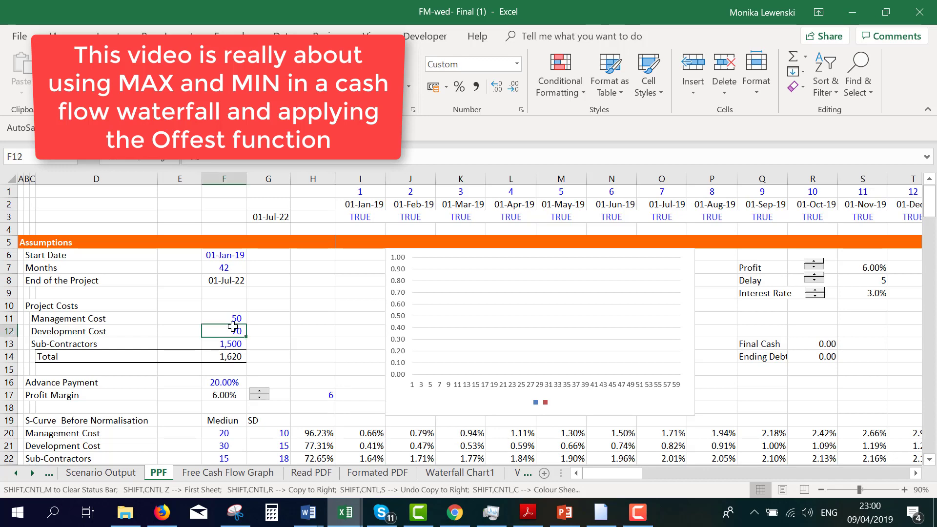
key("Up")
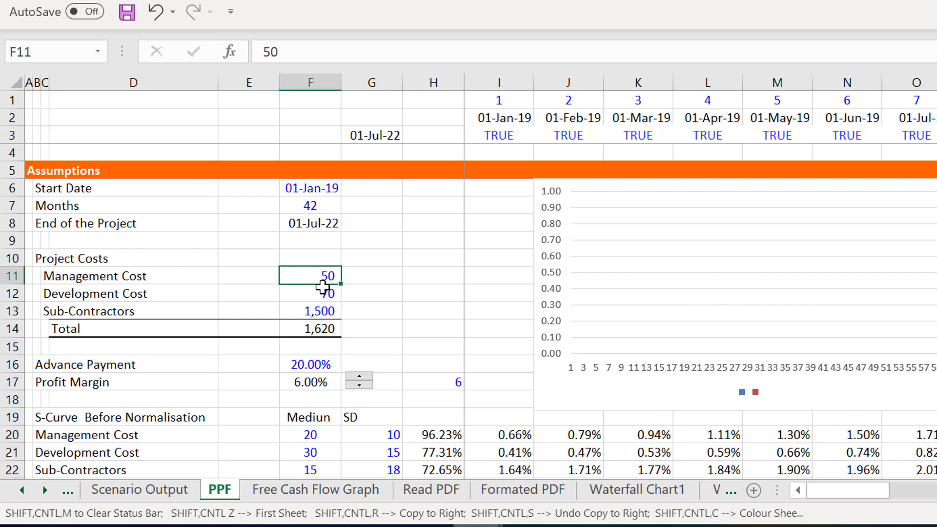
key("Page_Down")
key("Page_Down")
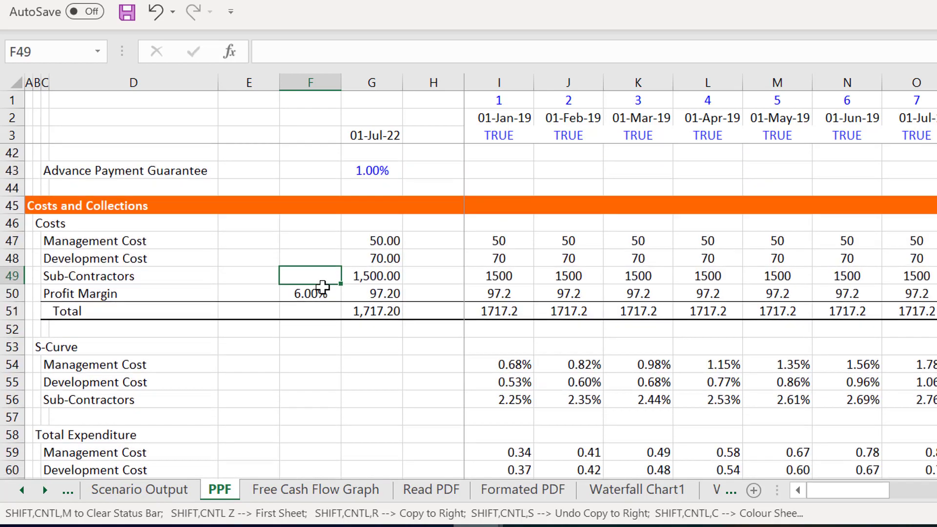
key("Page_Down")
key("Page_Down")
key("Page_Down")
key("Page_Down")
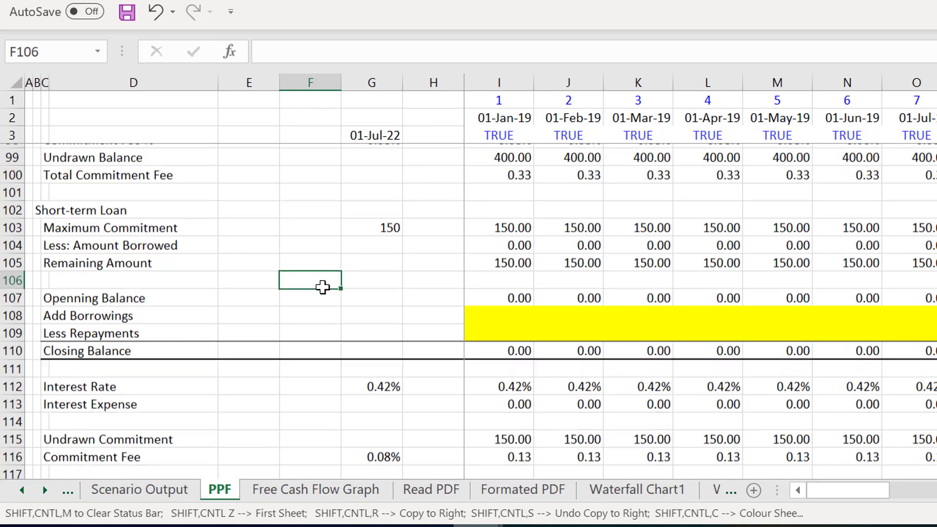
key("Page_Down")
key("Page_Up")
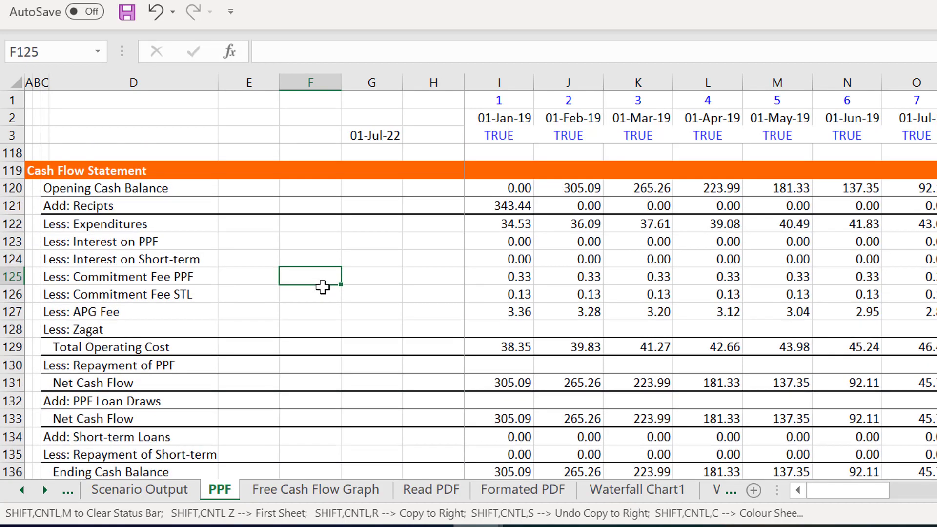
key("Page_Up")
key("Page_Up")
key("Page_Up")
key("Page_Up")
key("Page_Up")
key("Page_Up")
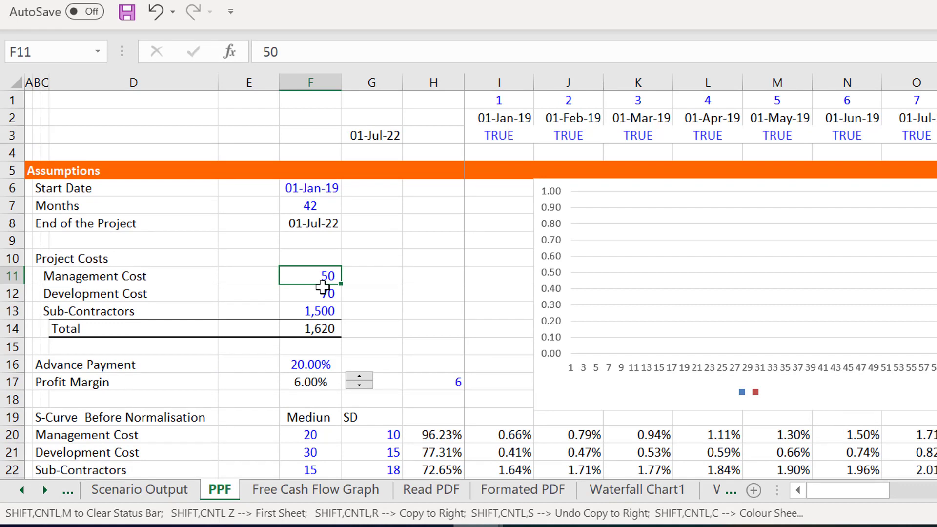
- Review the project cost, advance payment and profit margin inputs, continuing down to the S-curve sections
key("Down")
key("Down")
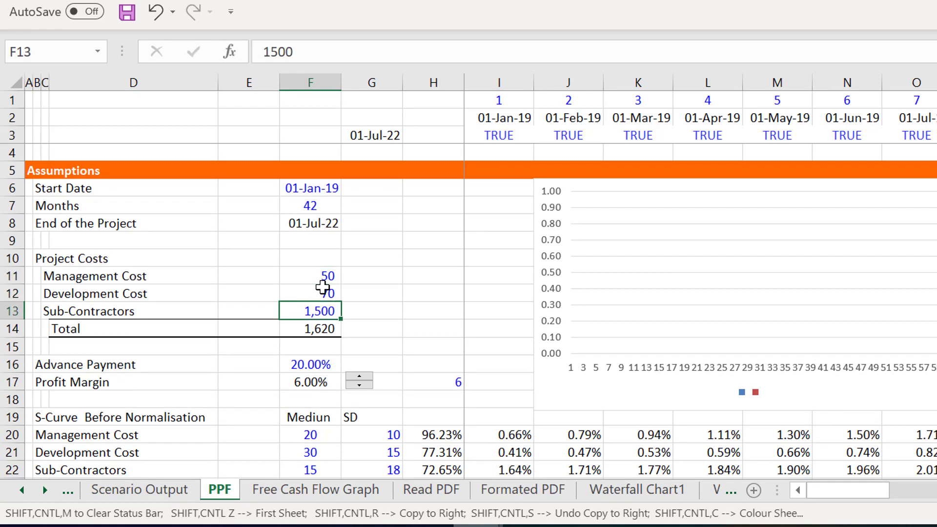
key("Up")
key("Up")
key("Down")
key("Down")
key("Down")
key("Down")
key("Down")
key("Down")
key("Down")
key("Down")
key("Down")
key("Down")
key("Down")
key("Down")
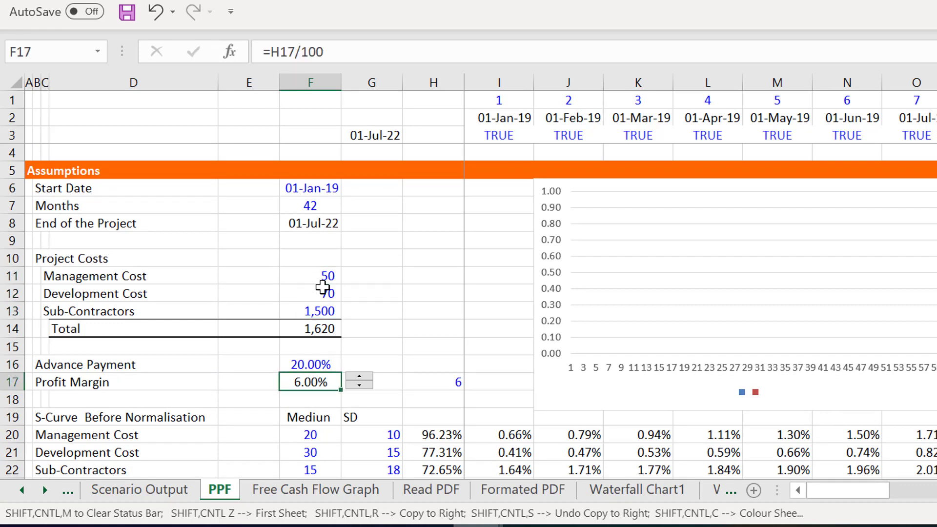
key("Down")
key("Down")
key("Down")
key("Down")
key("Down")
key("Down")
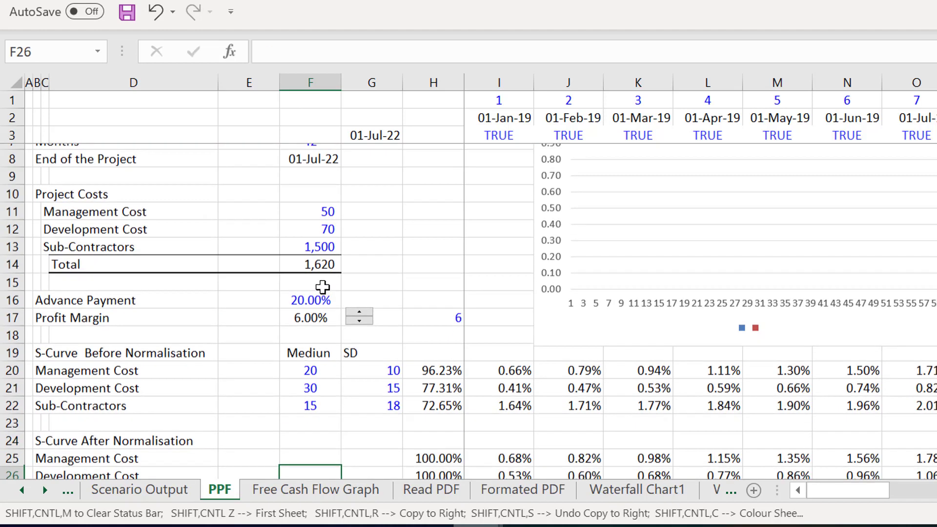
- Correct the misspelled header in F19 of the S-Curve Before Normalisation block to "Median"
key("Up")
key("Up")
key("Up")
key("Up")
key("Up")
key("Up")
key("Up")
key("Up")
key("Up")
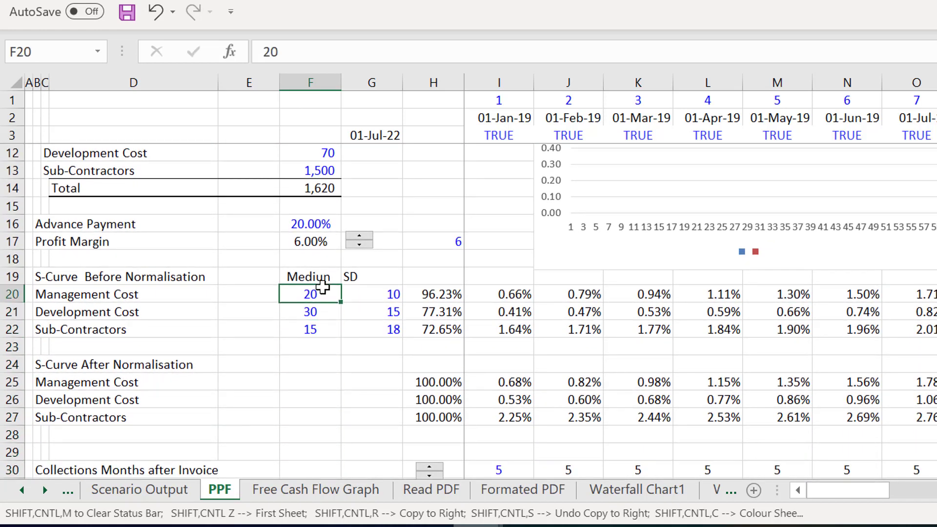
key("Up")
key("Down")
key("Up")
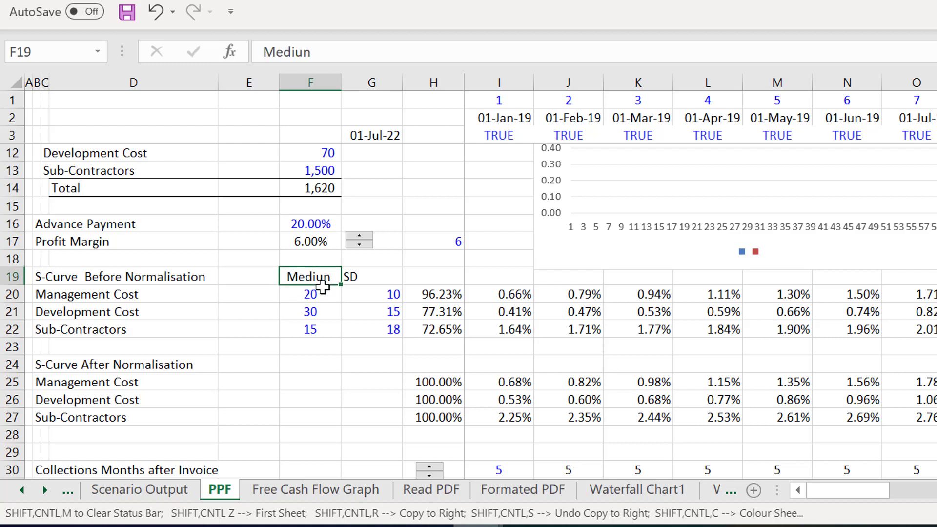
type("Median")
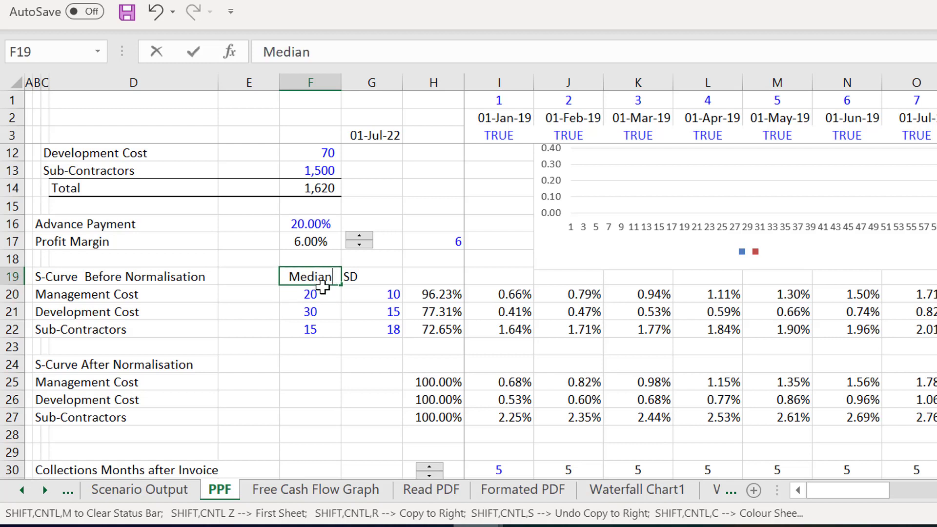
key("Return")
- Change the SD header in G19 to "Std Dev"
key("Right")
key("Up")
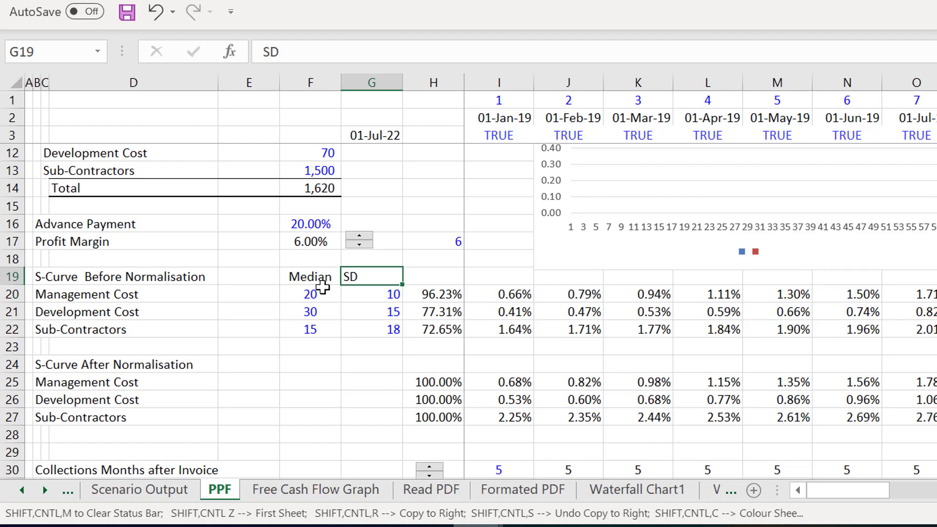
type("Std Dev")
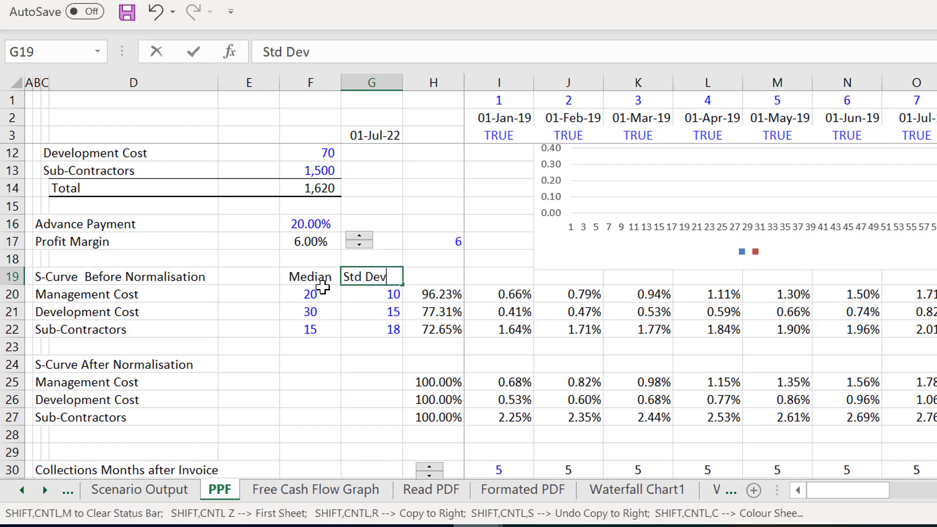
key("ctrl+Return")
- Centre-align the Median and Std Dev headers in F19:G19
key("Left")
key("shift+Right")
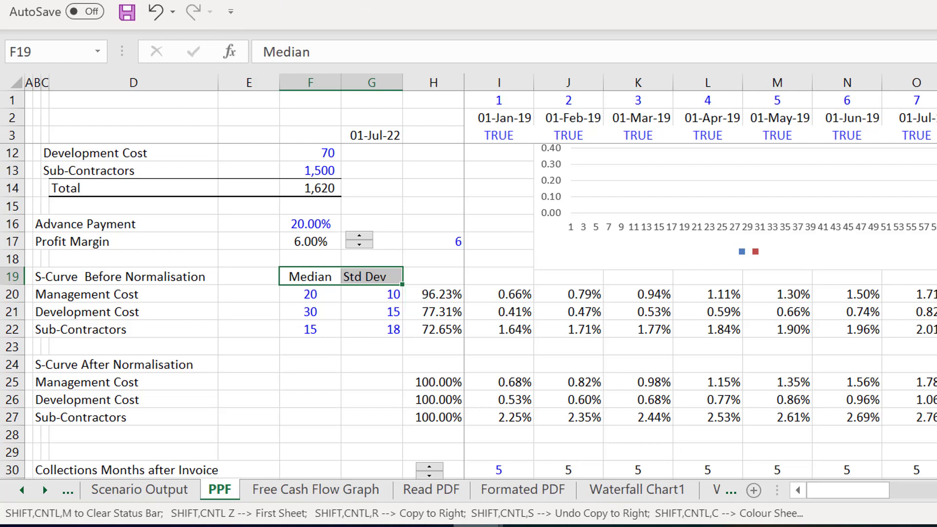
key("alt+h")
key("a")
key("l")
key("alt+h")
key("a")
key("c")
- Examine the Management Cost S-curve formula in row 20 across the timeline, along with its median and standard deviation inputs
key("Down")
key("Down")
key("Down")
key("Down")
key("Down")
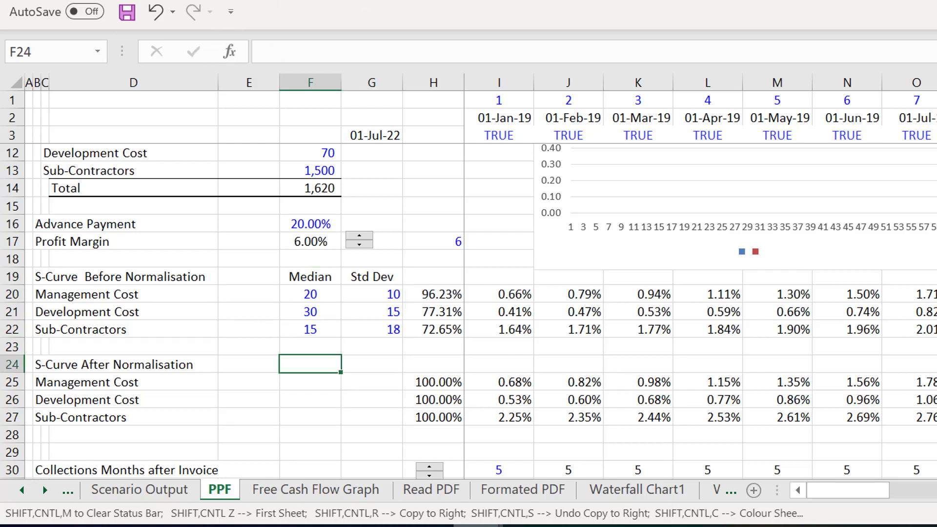
key("Up")
key("Up")
key("Up")
key("Up")
key("Right")
key("Right")
key("Right")
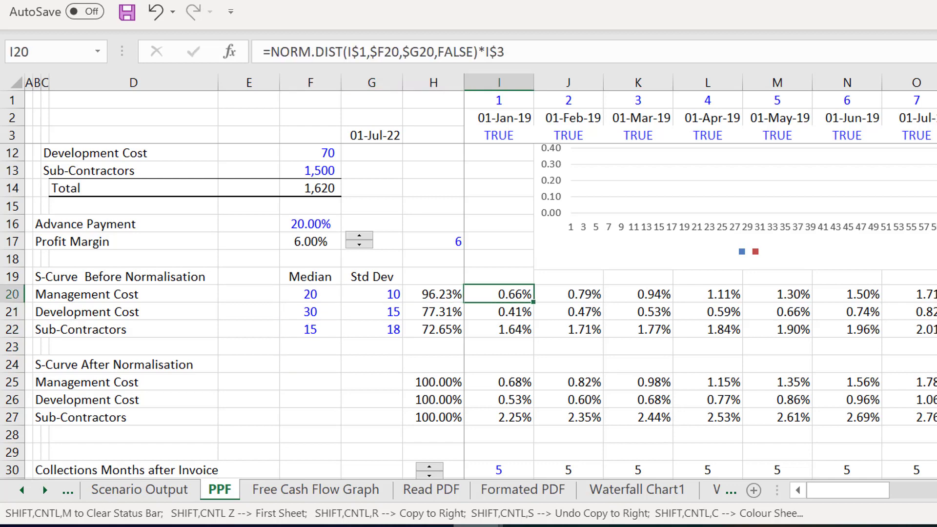
key("ctrl+shift+Right")
key("Left")
key("Left")
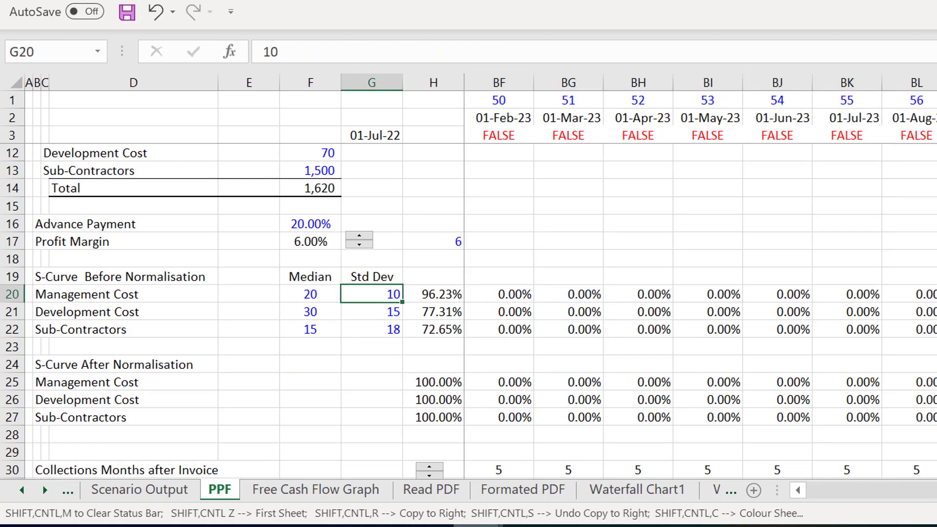
key("Right")
key("Right")
key("Left")
key("Left")
key("Left")
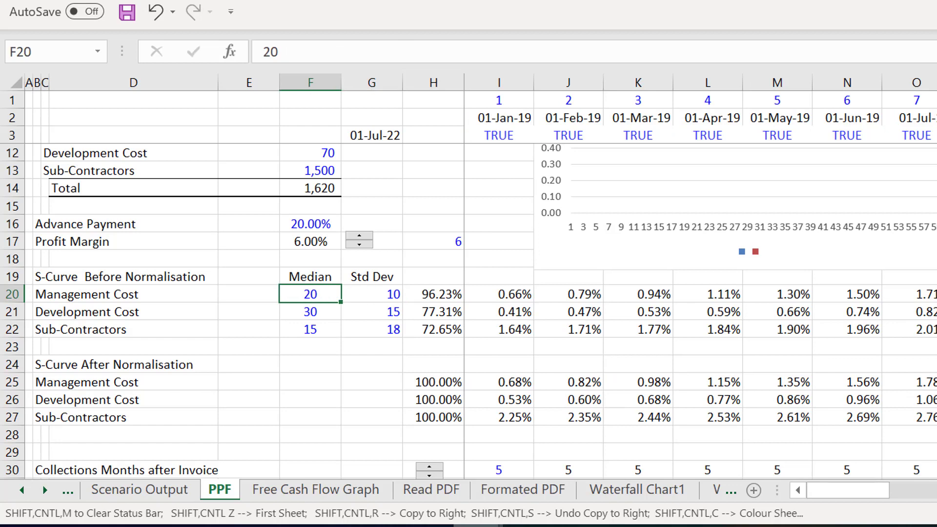
- Examine the timeline's first date formula in I2 and the project-period flag formula in I3
key("Up")
key("Up")
key("Up")
key("Up")
key("Up")
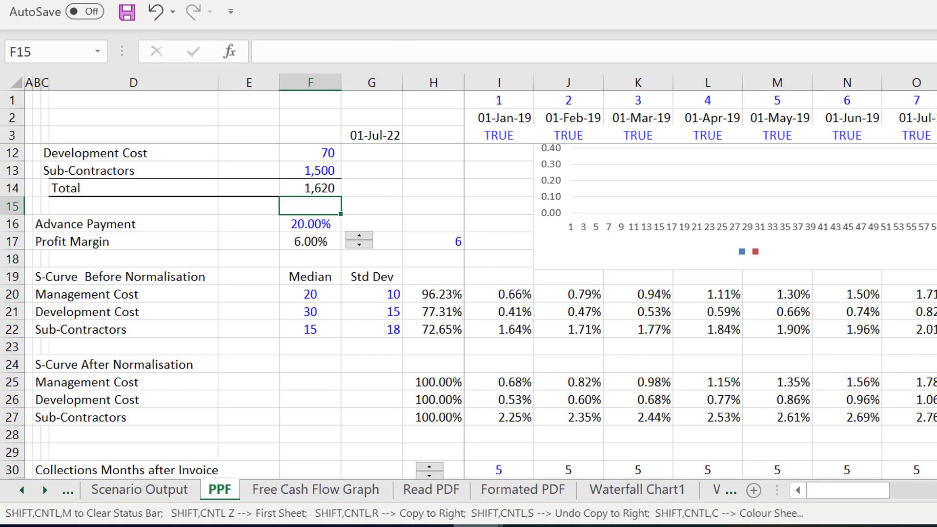
scroll(416, 152, "up", 3)
left_click(417, 153)
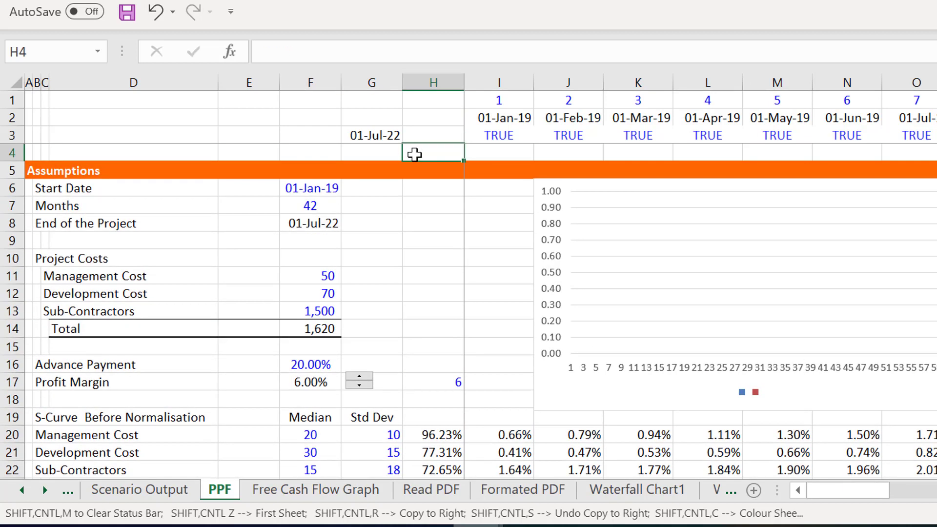
key("Up")
key("Up")
key("Right")
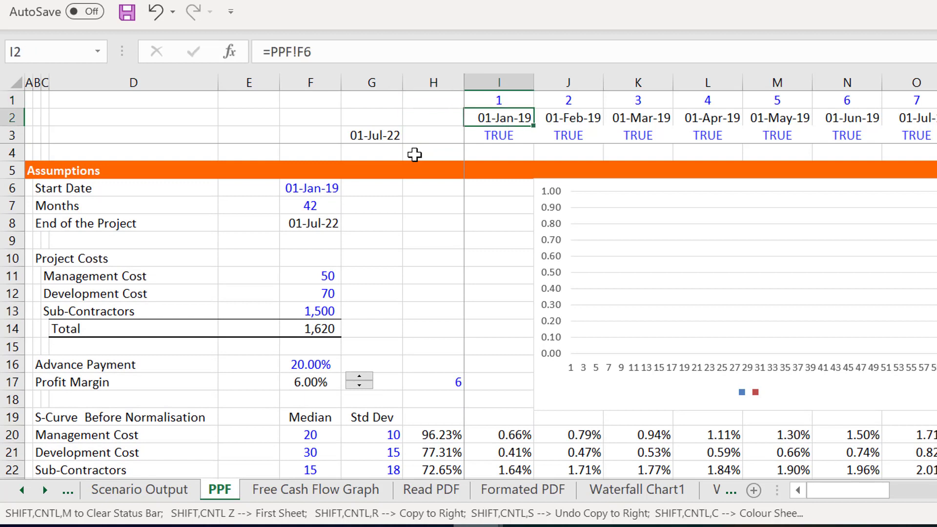
key("Down")
key("Down")
key("Down")
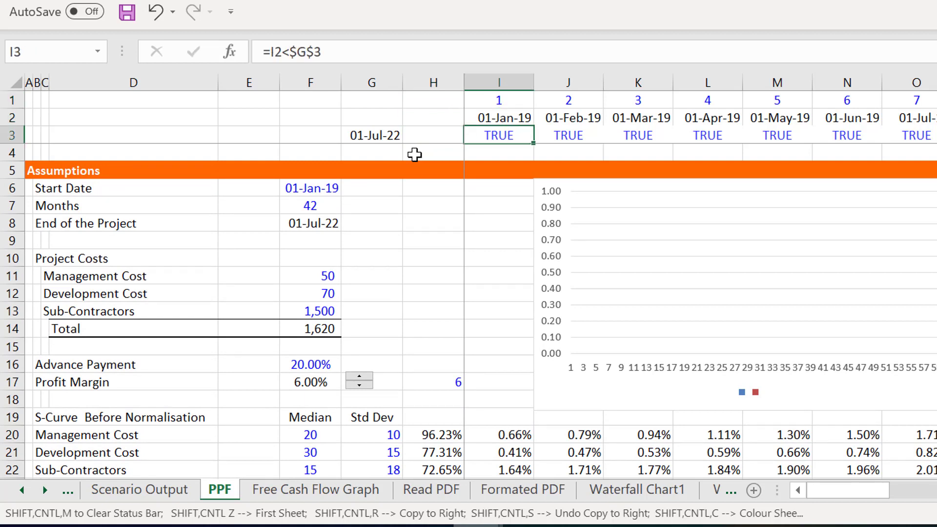
- Change the Months label in B7 of the assumptions to "Construction Months"
key("Left")
key("Left")
key("Left")
key("Down")
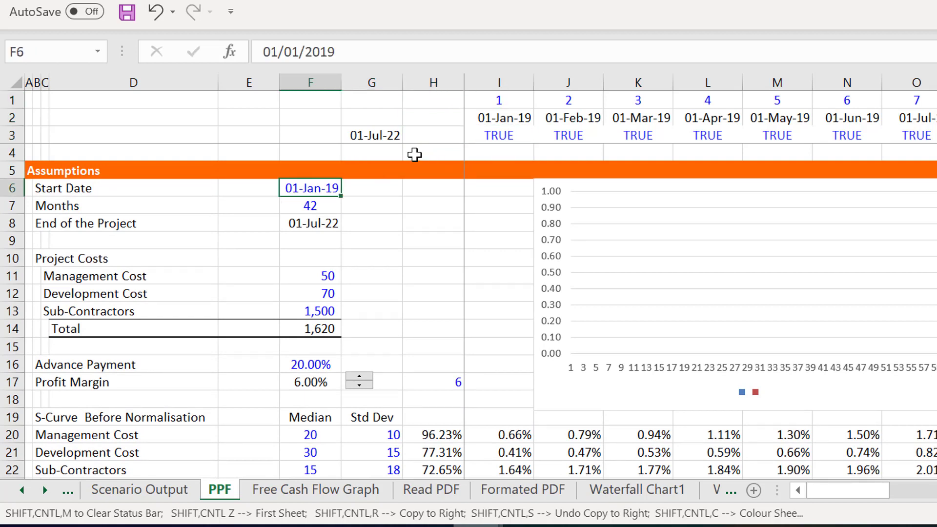
key("Down")
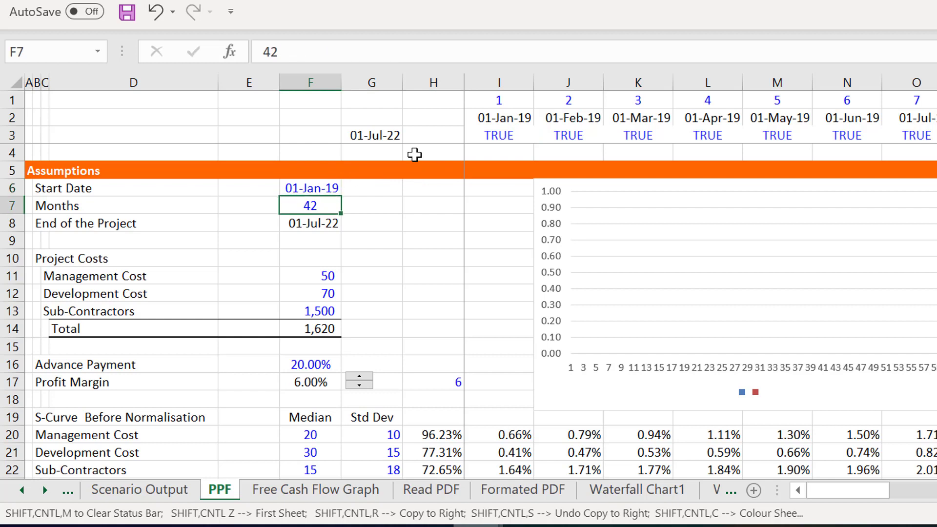
key("Left")
key("Left")
key("Left")
key("Left")
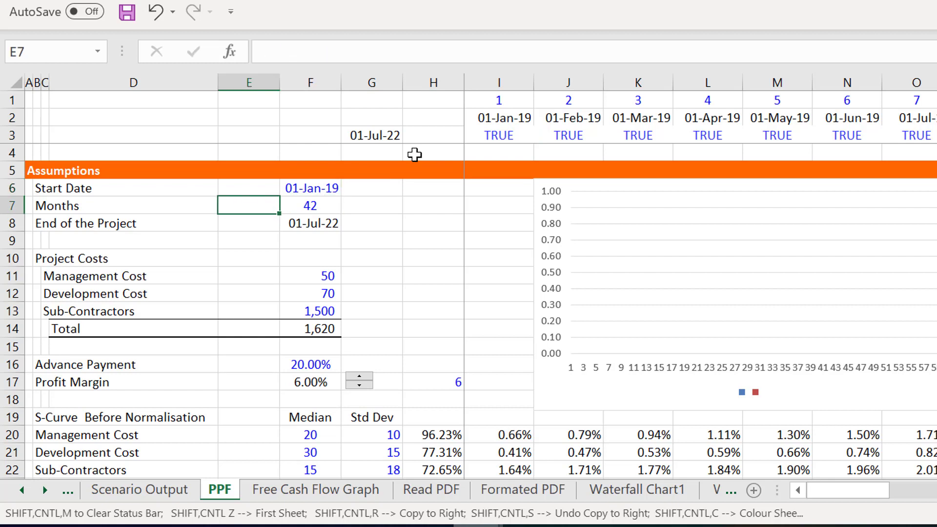
key("F2")
key("Escape")
type("Cons")
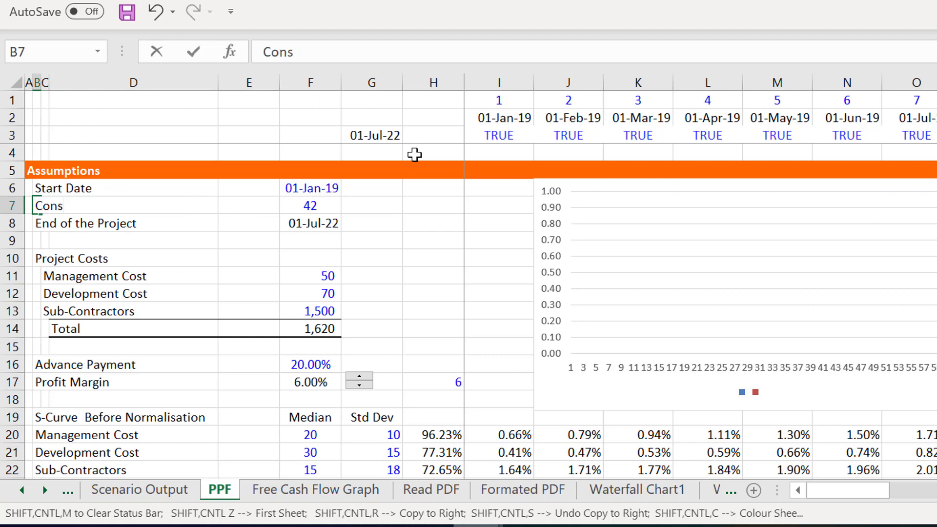
type("truction Months")
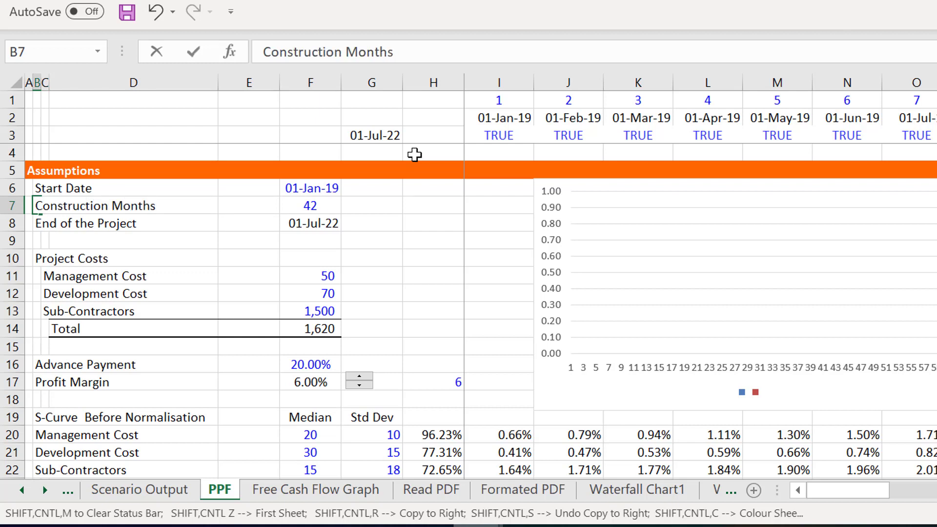
key("Return")
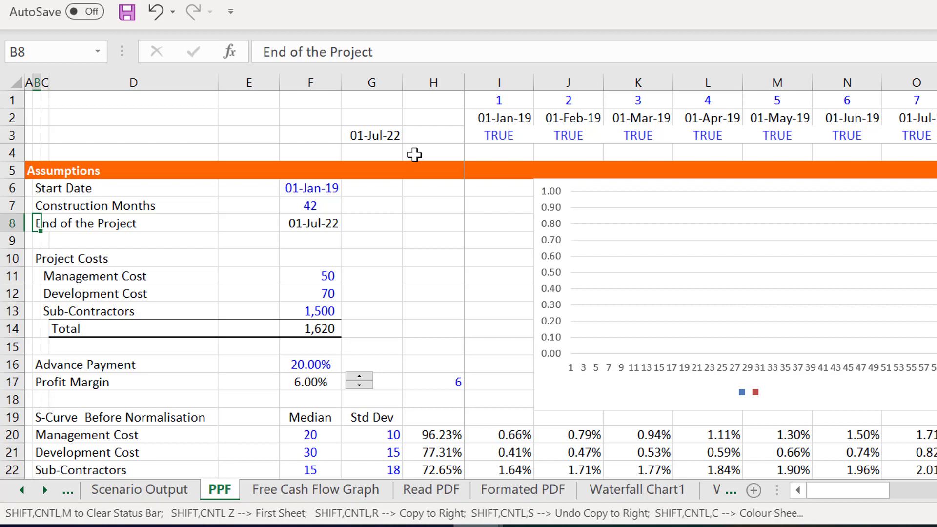
- Examine the Management, Development and Sub-Contractors cost inputs and their total under Project Costs
key("Down")
key("Down")
key("Down")
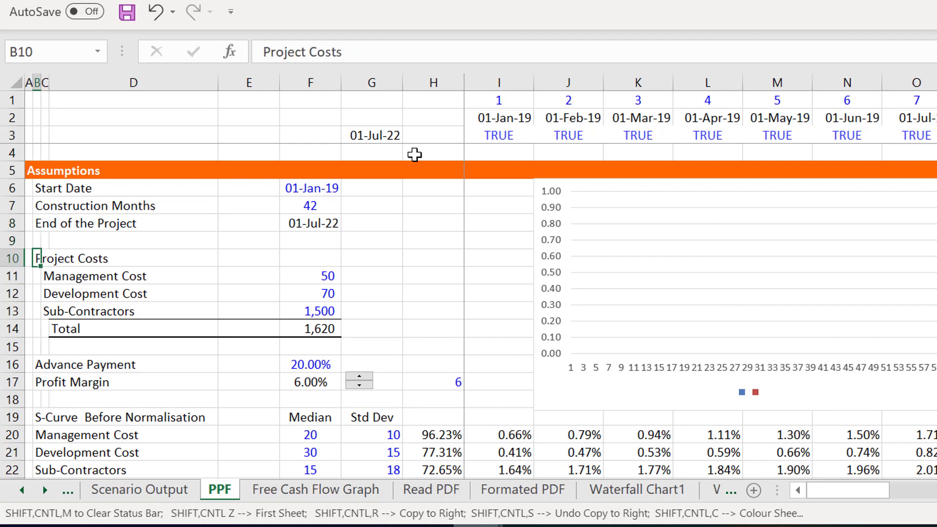
key("Right")
key("Right")
key("Right")
key("Right")
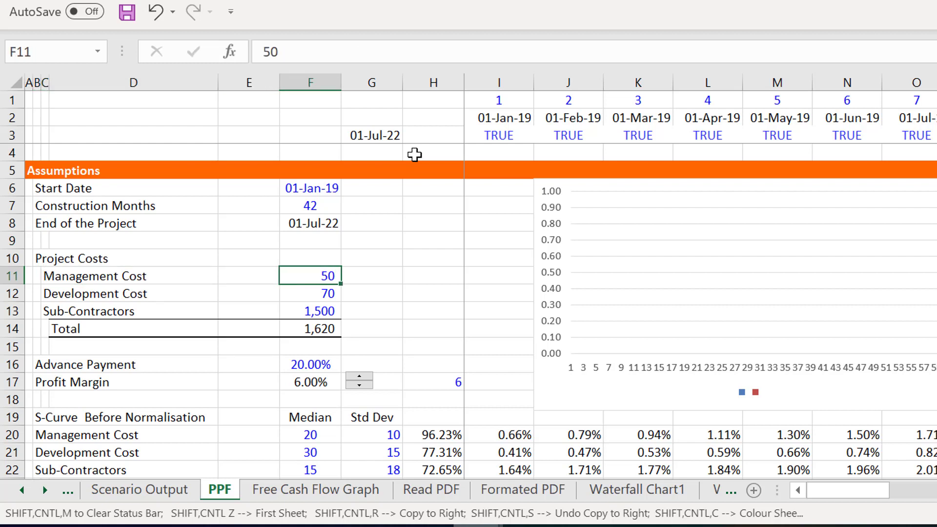
key("Down")
key("Down")
key("Down")
key("Down")
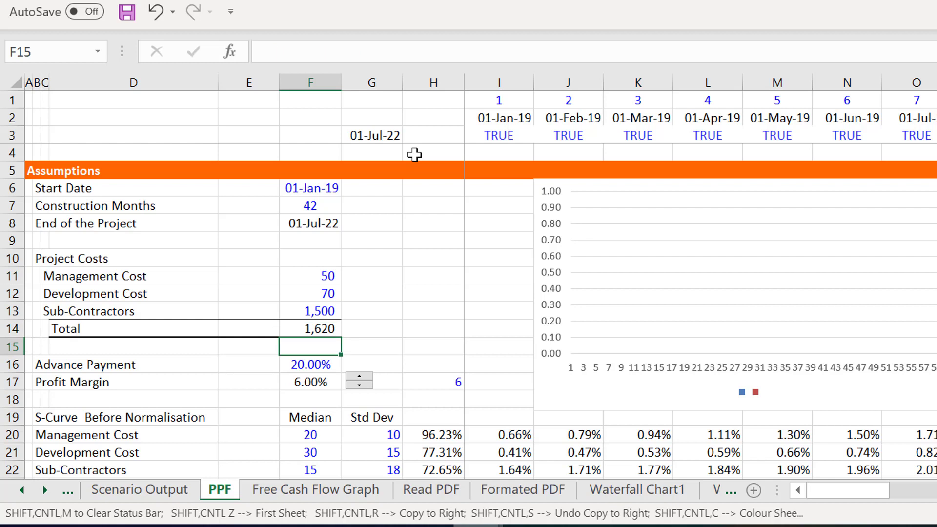
key("Up")
key("Up")
key("Up")
key("Up")
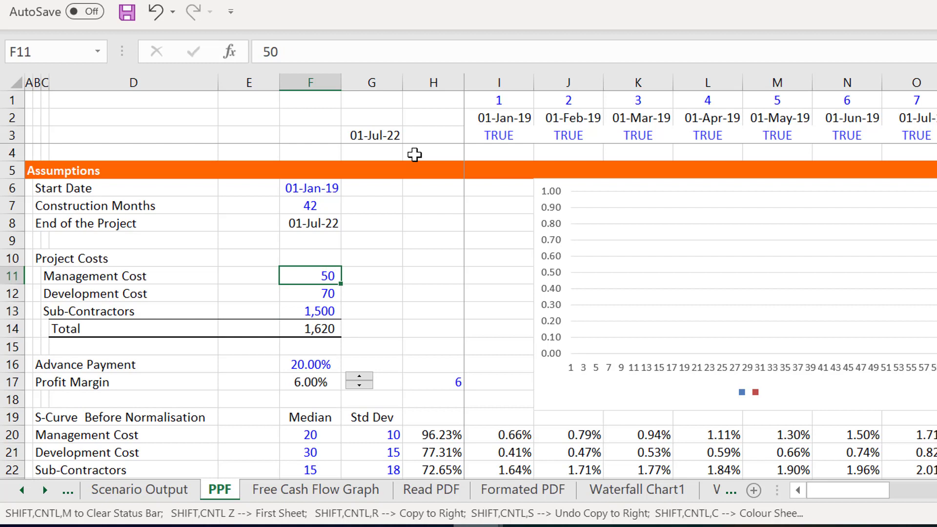
- Check the advance payment and profit margin rows and the first-month Management Cost S-curve formula in I20
key("Down")
key("Down")
key("Down")
key("Down")
key("Down")
key("Down")
key("Down")
key("Down")
key("Down")
key("Down")
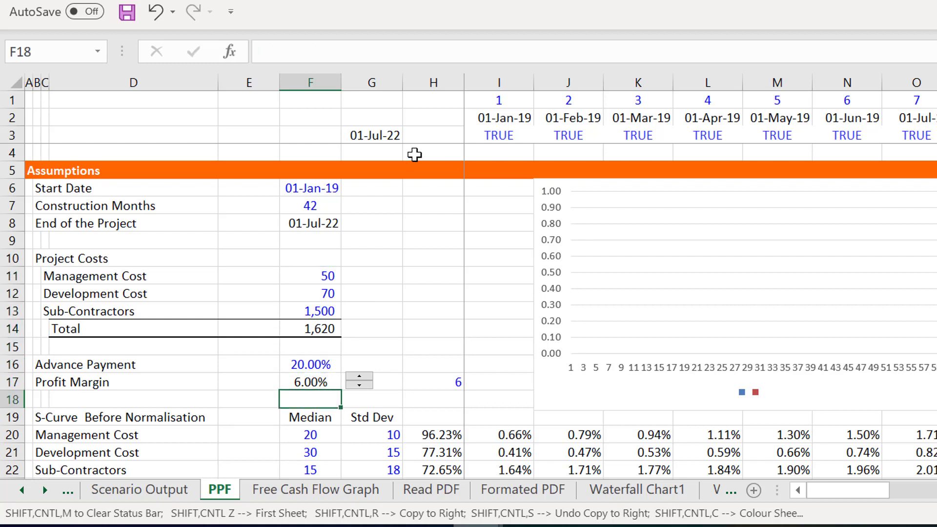
key("Up")
key("Right")
key("Right")
key("Right")
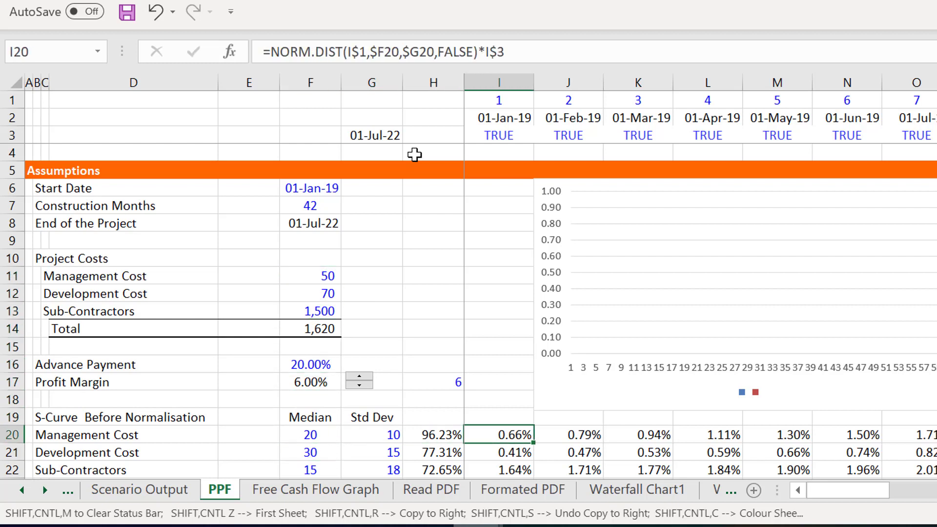
- Examine the references in the Management Cost S-curve formula in I20 and the row total formula in H20
key("F2")
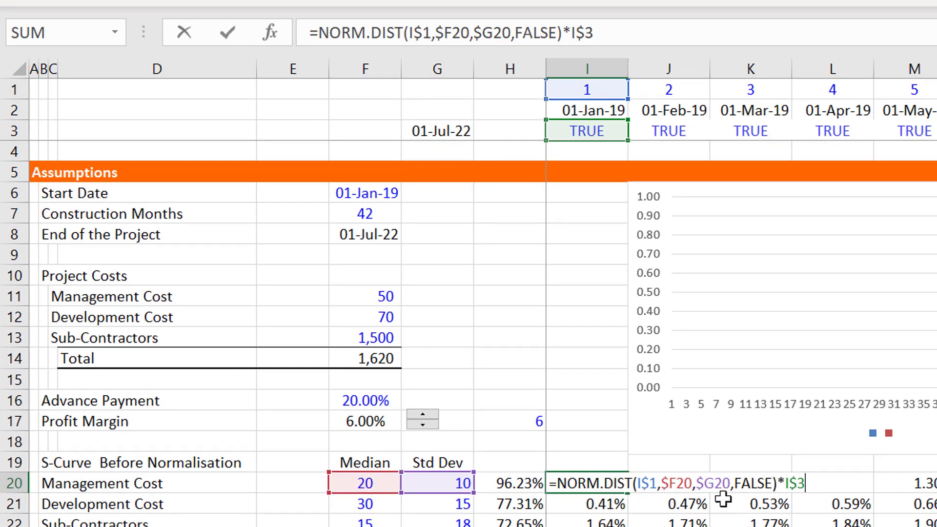
key("Return")
key("Up")
key("Left")
key("Left")
left_click(519, 483)
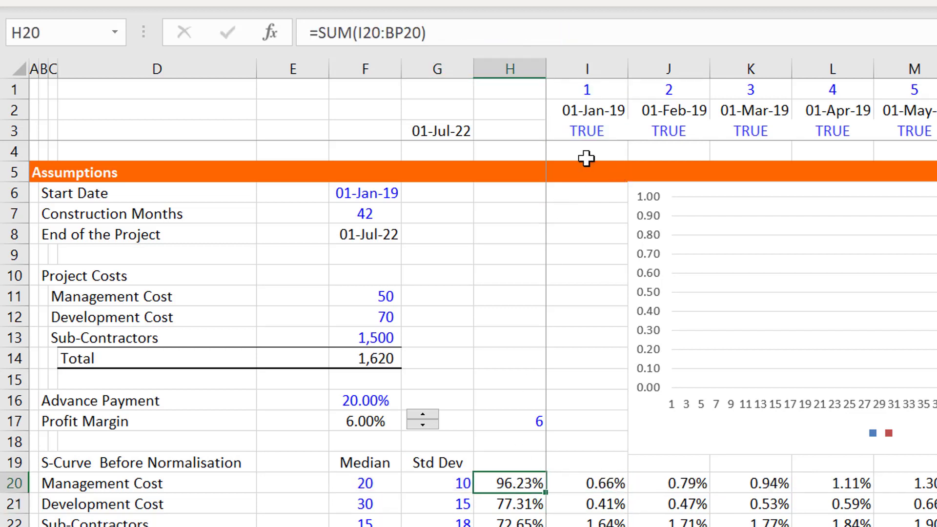
- Inspect the project-period flag formula in I3 that the S-curve is multiplied by
left_click(588, 130)
key("F2")
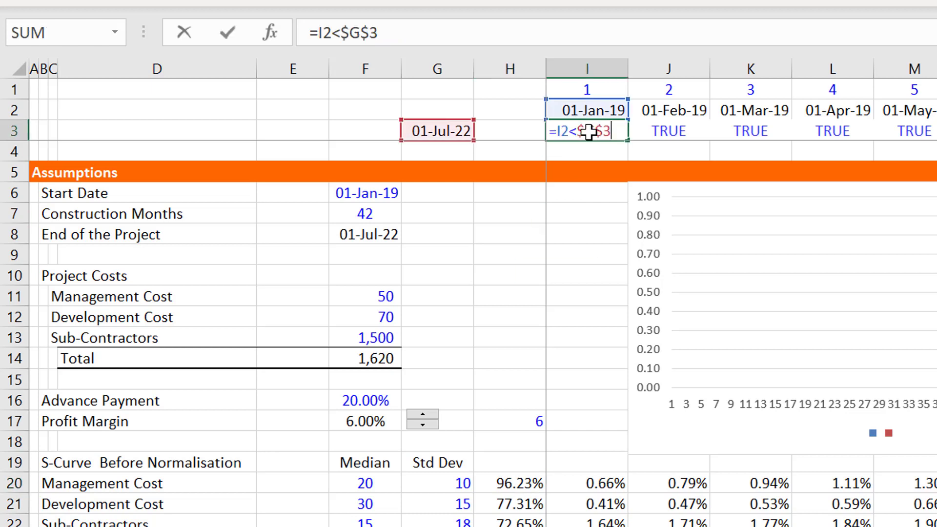
key("Escape")
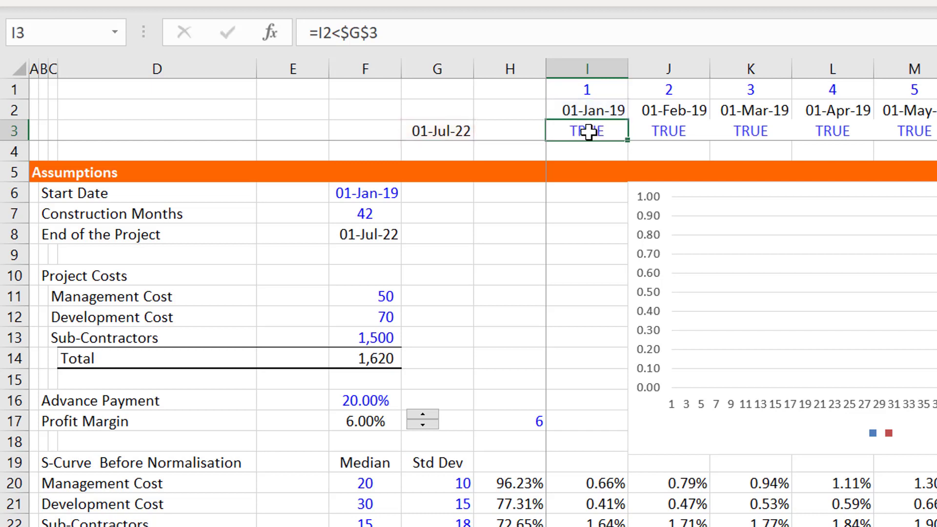
- Check the SUM formulas in H20:H22 that total each cost's S-curve before normalisation
key("Down")
key("Down")
key("Down")
key("Down")
key("Down")
key("Down")
key("Down")
key("Down")
key("Down")
key("Down")
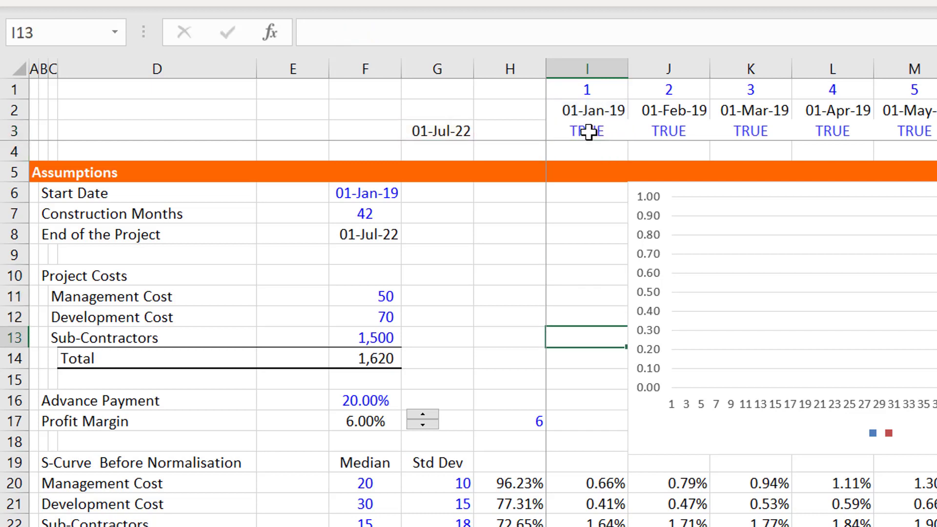
key("Down")
key("Down")
key("Down")
key("Down")
key("Down")
key("Down")
key("Down")
key("Down")
key("Down")
key("Up")
key("Up")
key("Left")
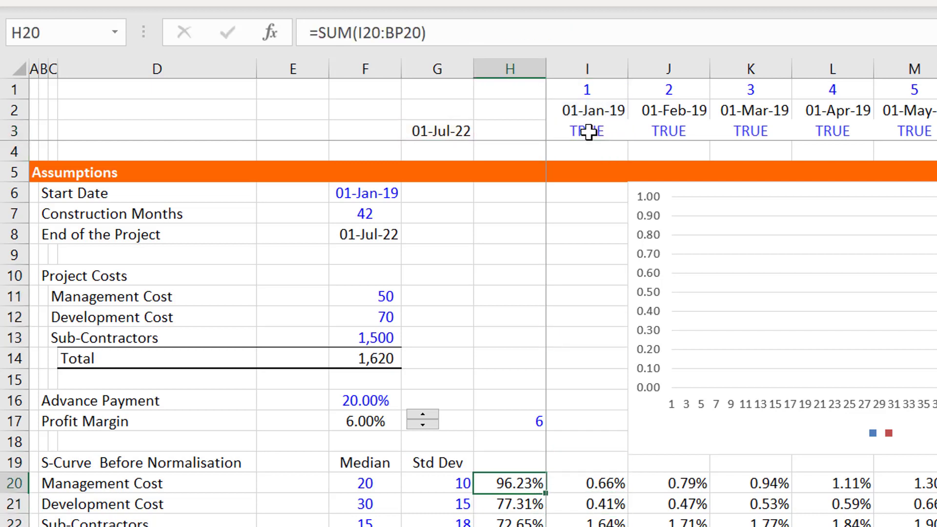
key("F2")
key("Escape")
key("Down")
key("F2")
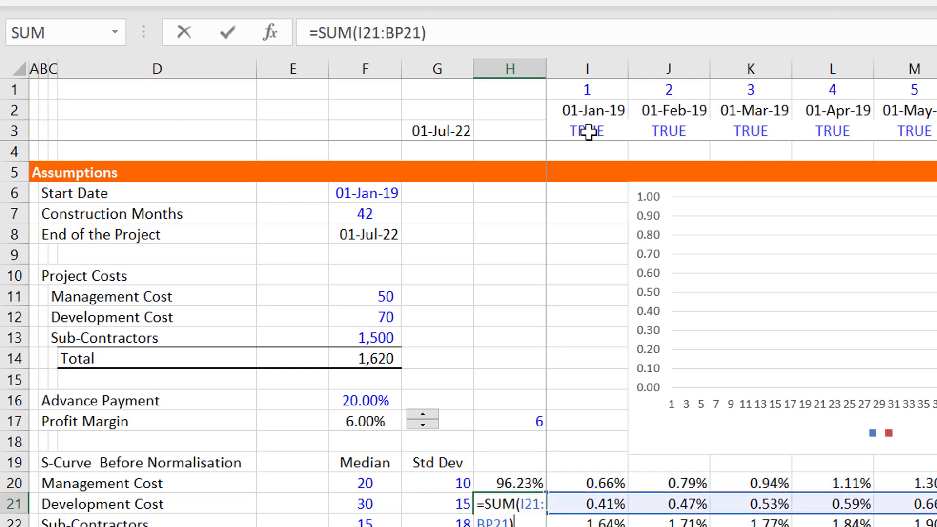
key("Escape")
key("Down")
key("F2")
key("Escape")
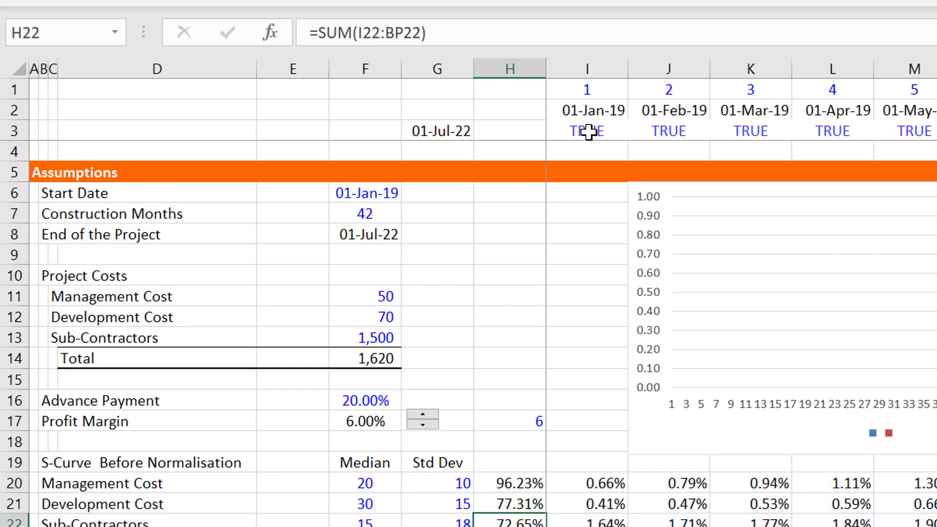
- Examine the S-Curve After Normalisation totals in column H and the Management Cost formula in I25
key("Down")
key("Down")
key("Down")
key("Down")
key("Down")
key("Down")
key("Down")
key("Up")
key("Up")
key("Up")
key("Up")
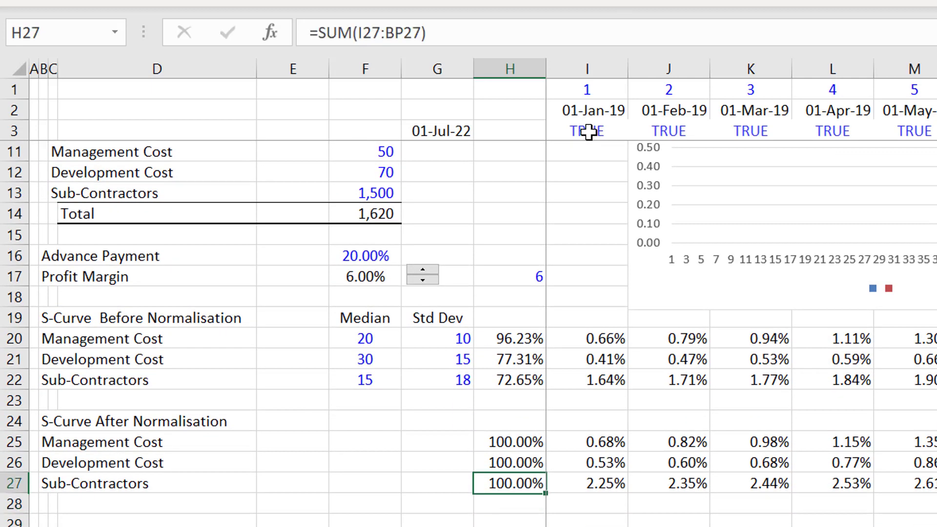
key("Right")
key("F2")
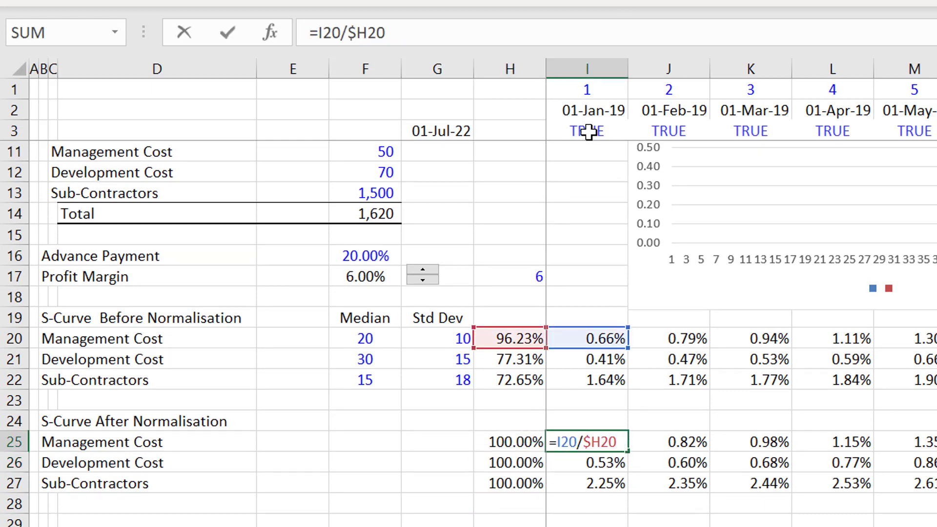
key("Escape")
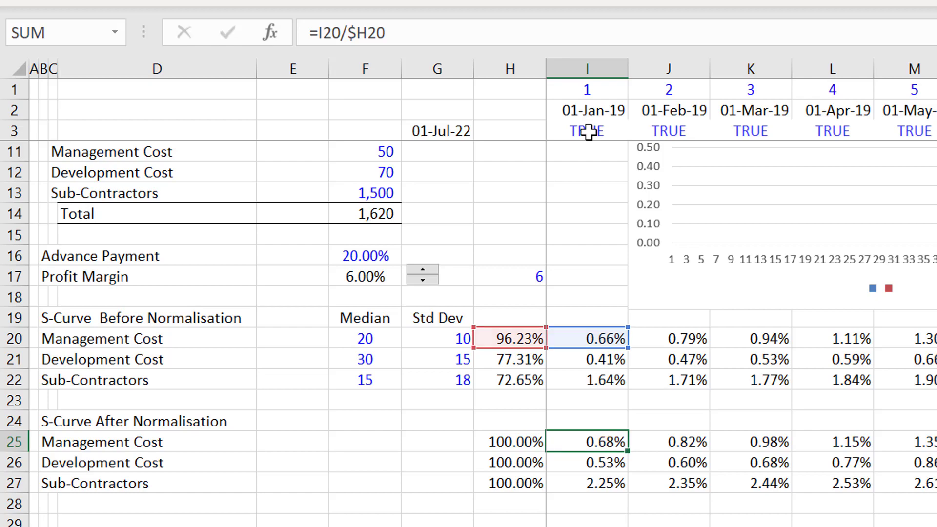
- Insert a column sparkline in F25 for the normalised Management Cost data in I25:BP25
key("Left")
key("Left")
key("Left")
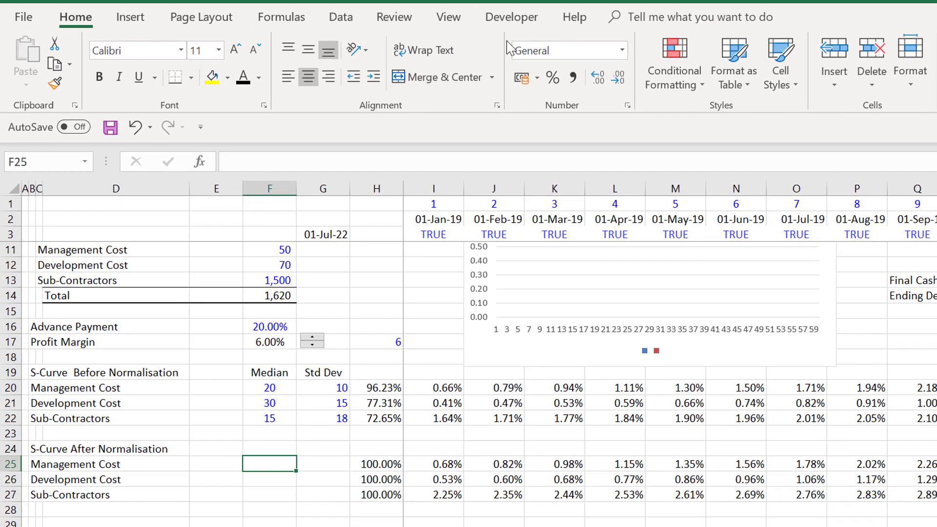
left_click(130, 20)
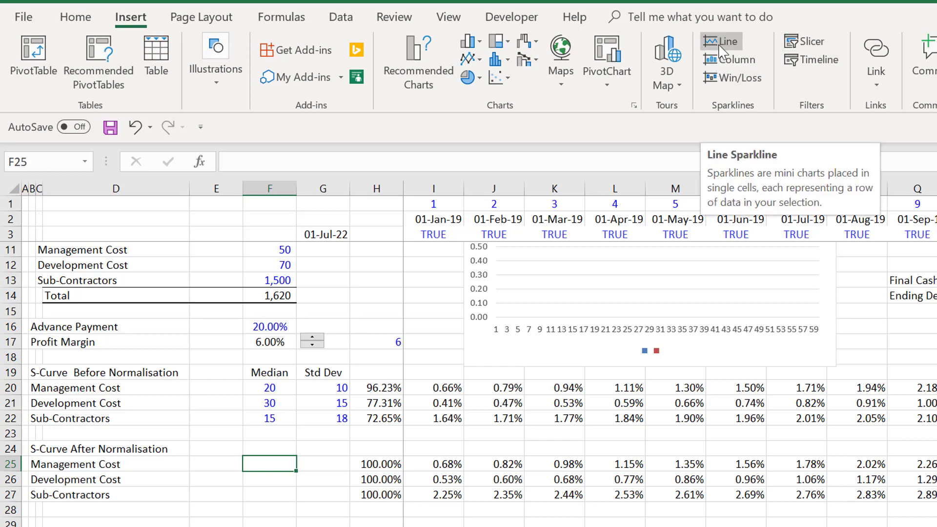
left_click(721, 64)
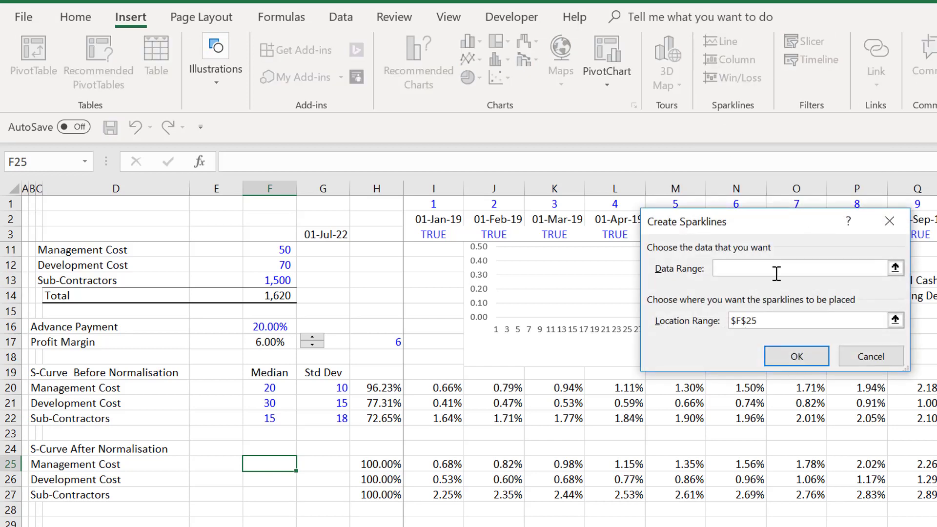
left_click(895, 268)
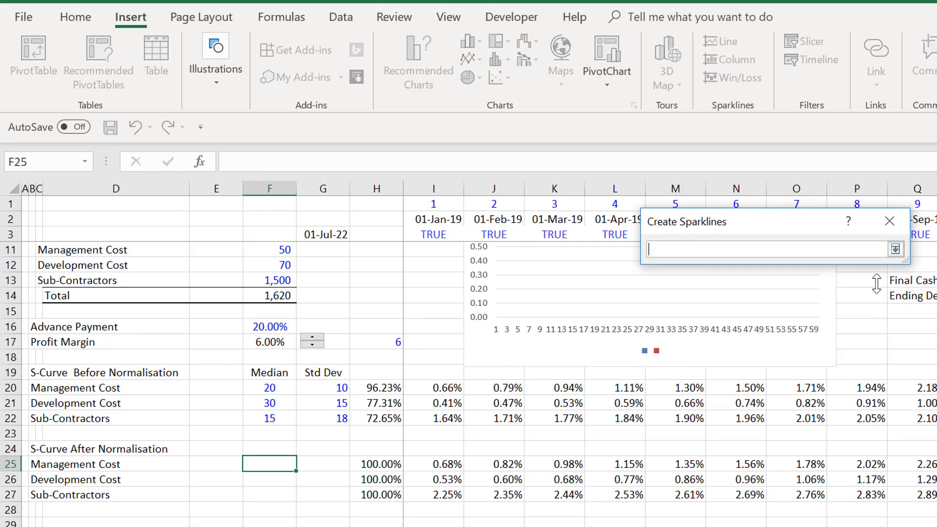
left_click(427, 464)
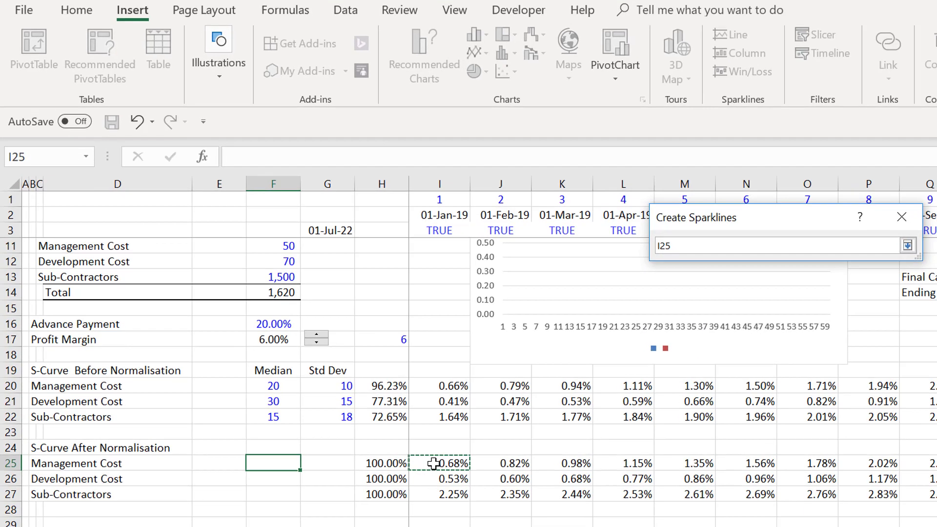
key("ctrl+shift+Right")
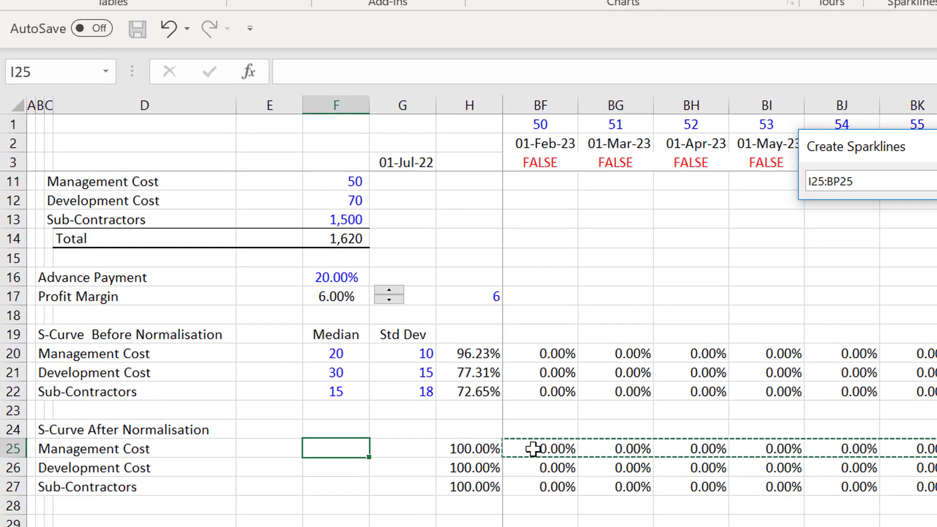
key("Return")
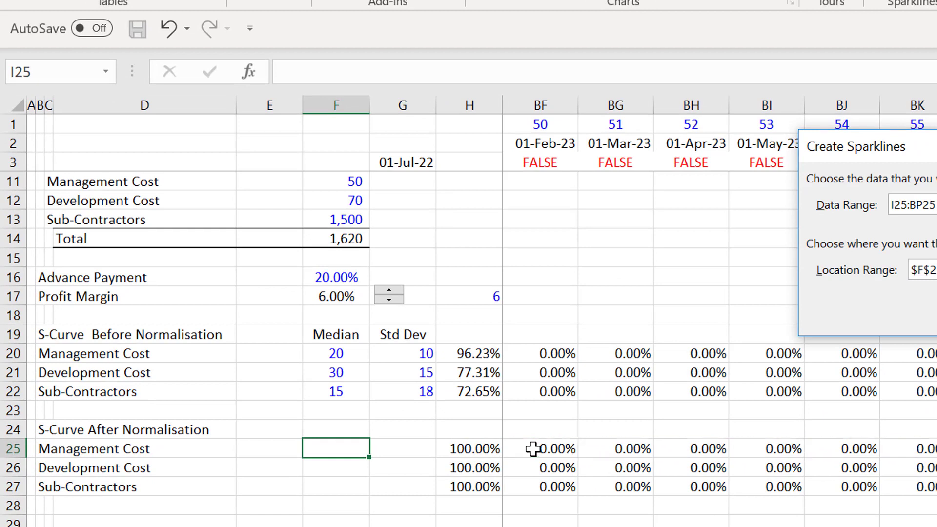
key("Return")
key("Return")
- Fill the F25 sparkline down to F27 for Development Cost and Sub-Contractors
key("Up")
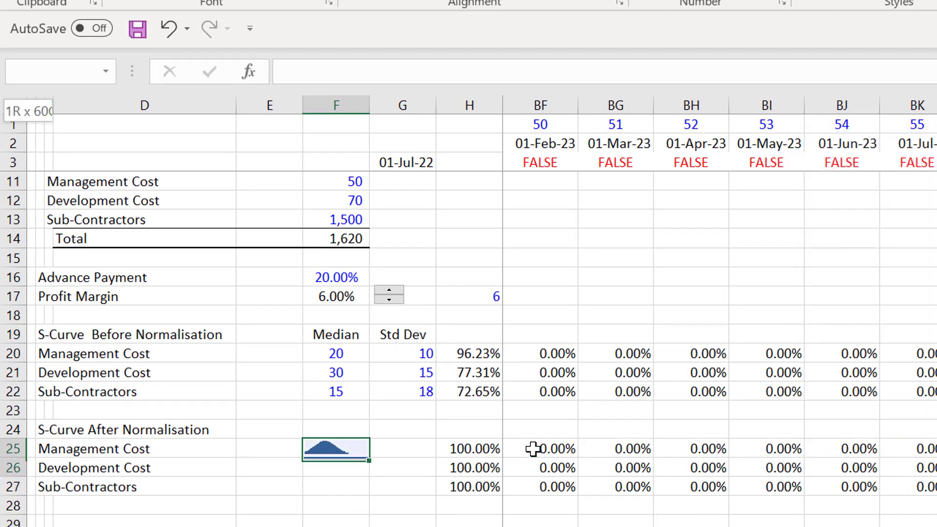
key("shift+Down")
key("shift+Down")
key("ctrl+d")
key("Down")
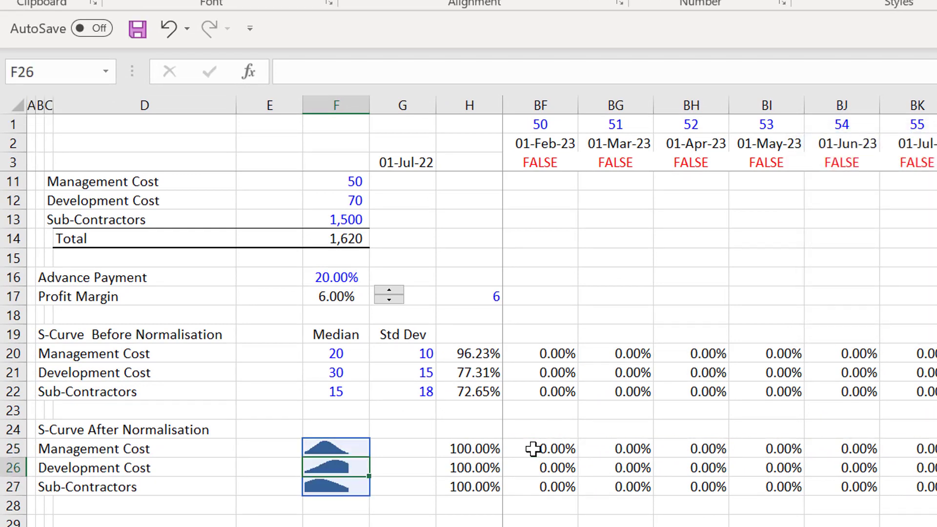
key("Up")
key("Up")
key("Down")
key("Down")
key("Down")
key("Down")
key("Down")
key("Down")
key("Down")
key("Down")
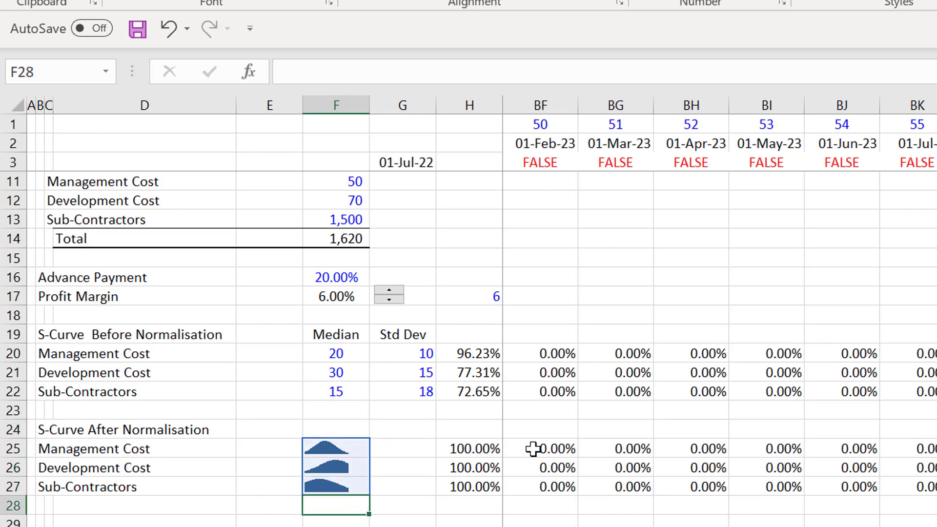
key("Up")
key("Up")
key("Up")
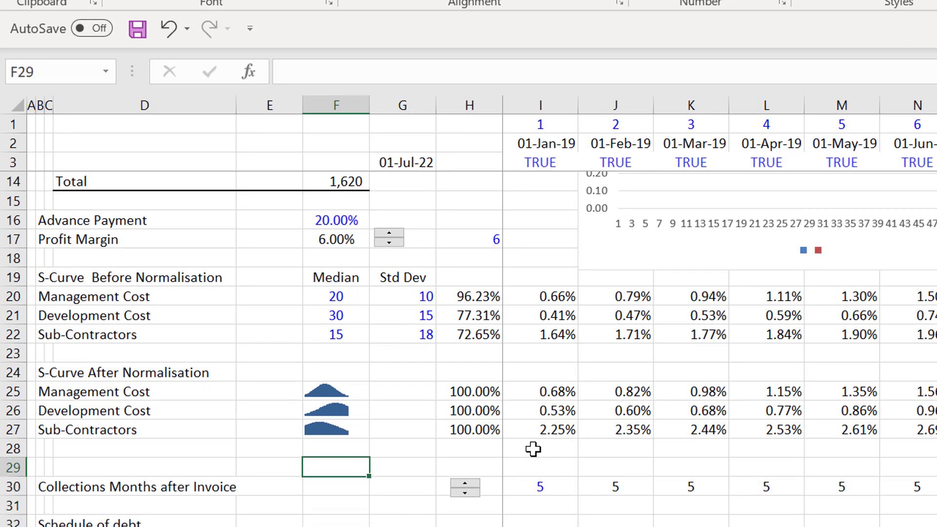
- Try 6, 12 and 7 months in turn for Collections Months after Invoice in I30
key("Down")
key("Down")
key("Down")
key("Up")
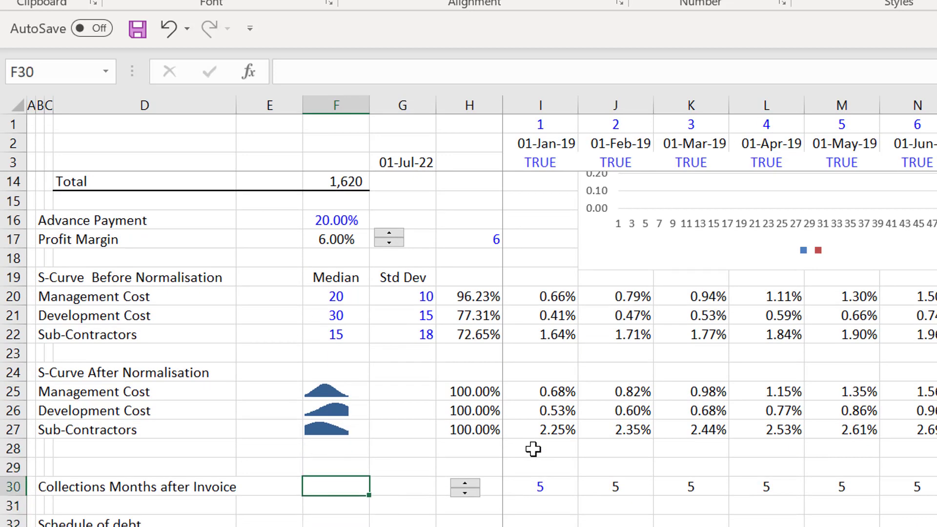
key("Right")
key("Right")
key("Right")
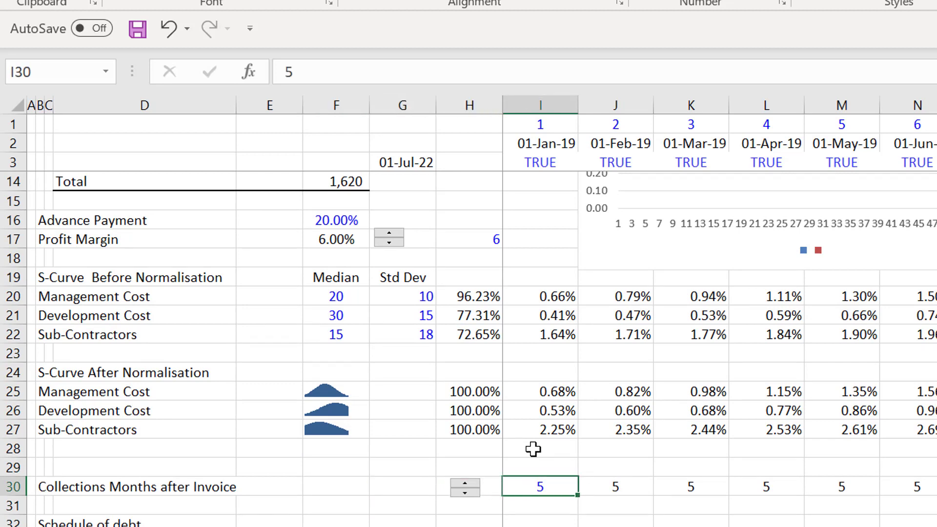
type("6")
key("Return")
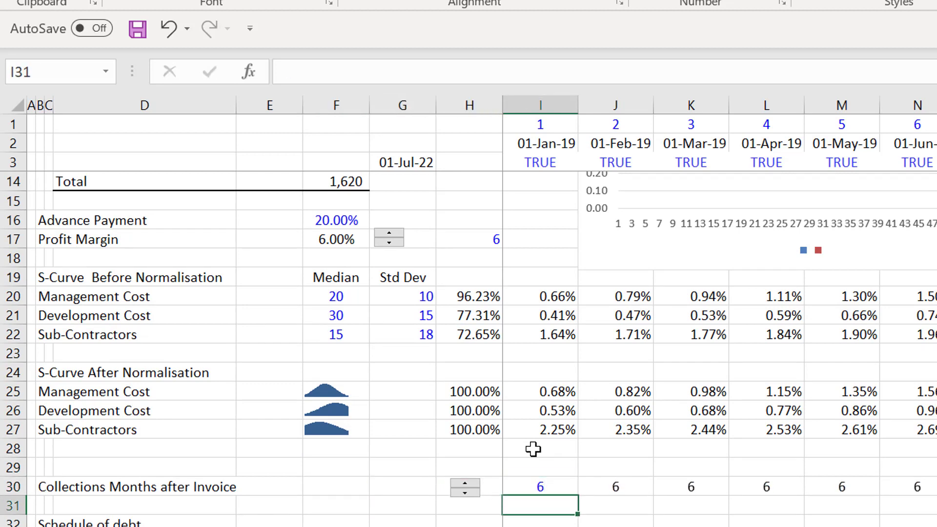
key("Up")
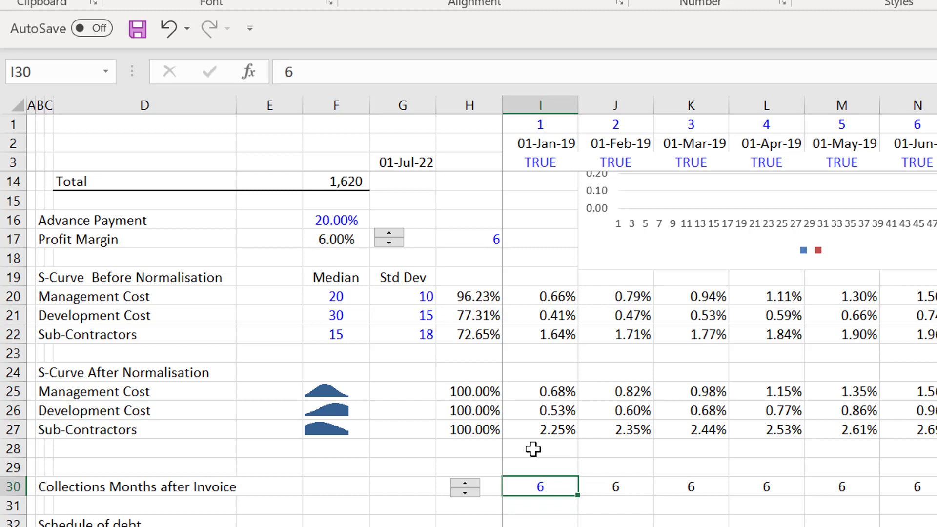
type("12")
key("Return")
key("Up")
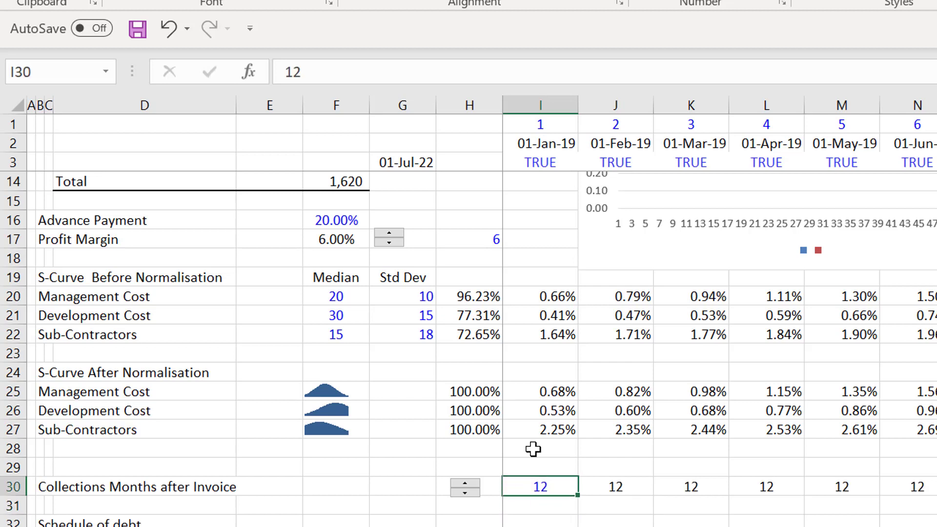
type("7")
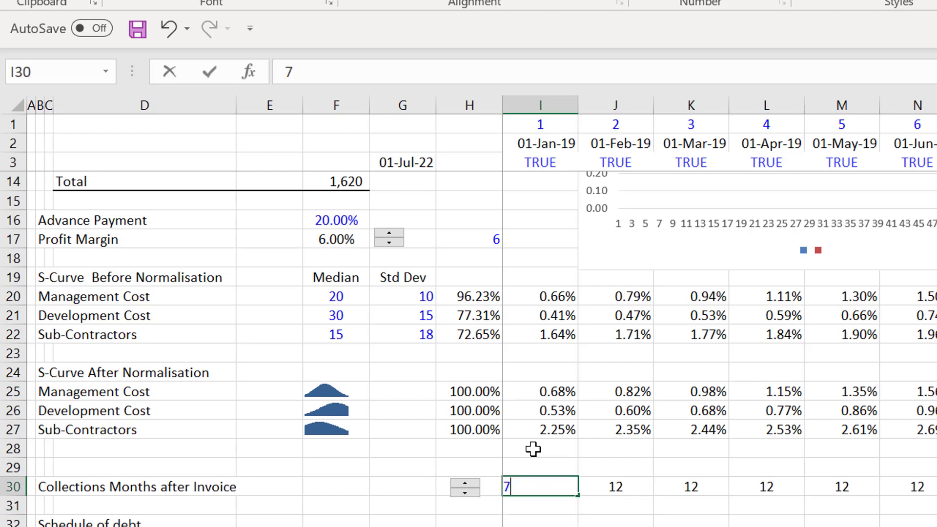
key("Return")
key("Up")
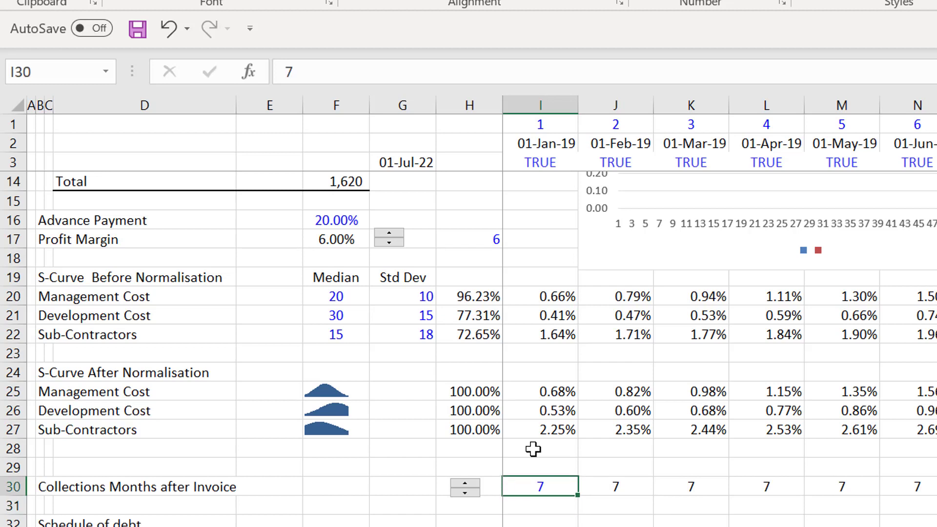
- Set Collections Months after Invoice in I30 to 12
type("12")
key("Return")
key("Up")
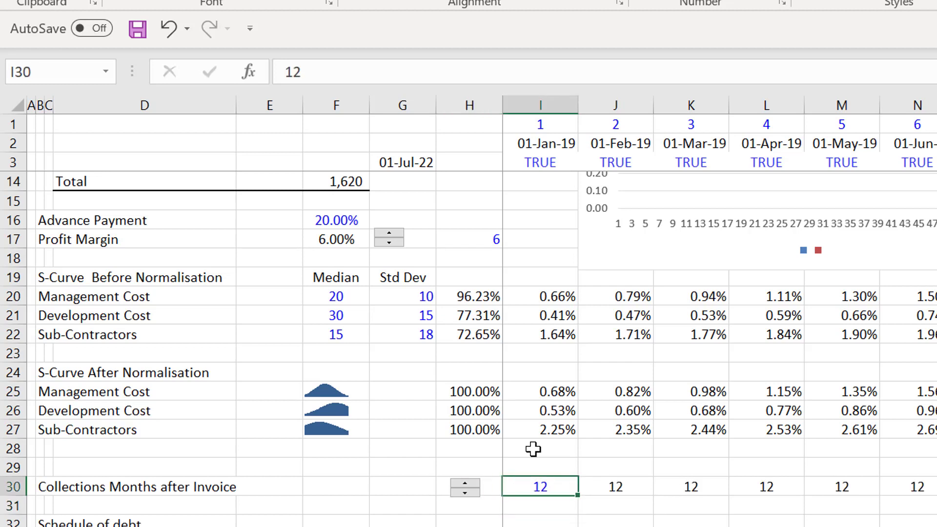
- Review the Management, Development and Sub-Contractors cost inputs in F11:F13
key("Up")
key("Up")
key("Up")
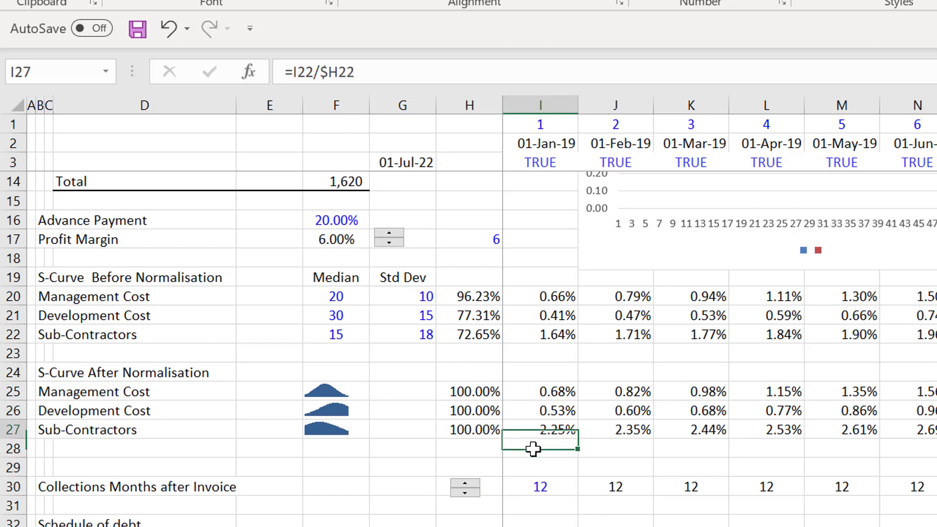
key("Up")
key("Left")
key("Up")
key("Up")
key("Up")
key("Up")
key("Up")
key("Up")
key("Up")
key("Up")
key("Up")
key("Up")
key("Up")
key("Up")
key("Up")
key("Up")
key("Up")
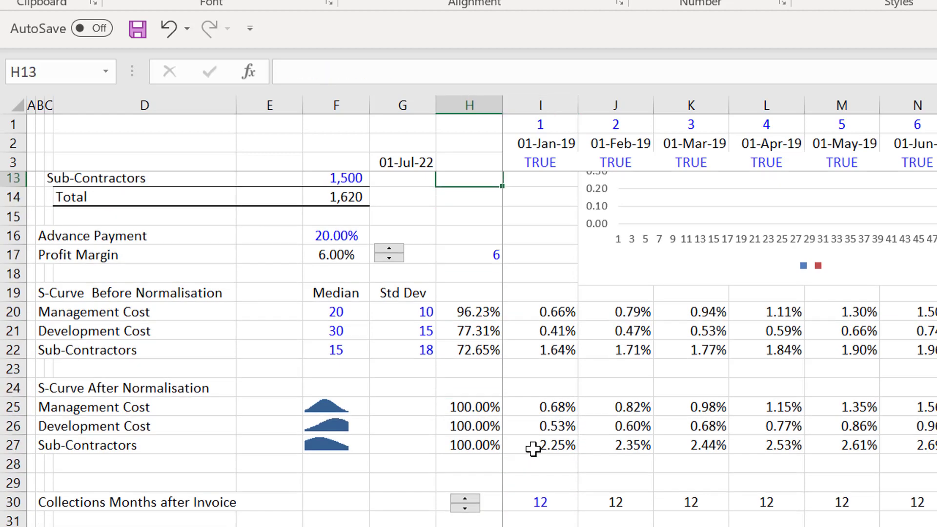
key("Left")
key("Left")
key("Down")
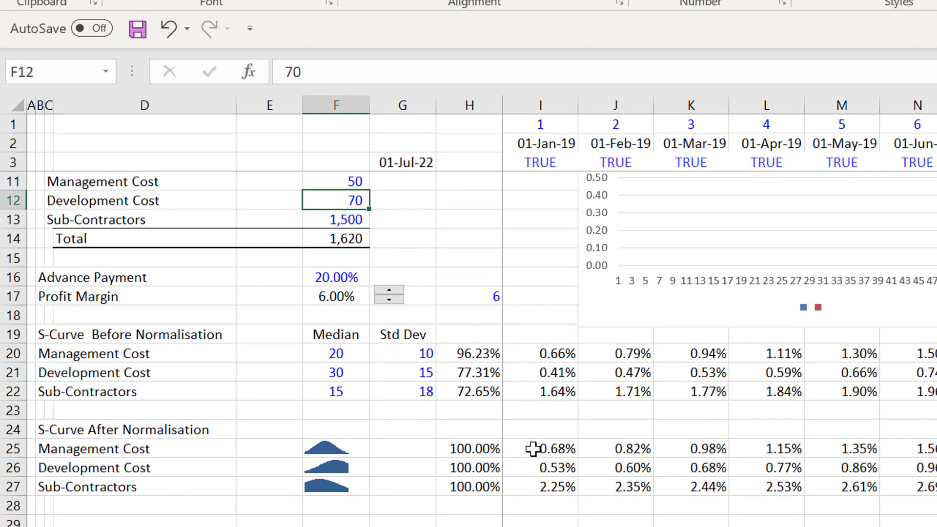
key("Up")
- Check the S-curve median inputs and the first-month normalised percentages in I25:I27, ending on the collection months in I30
key("Down")
key("Down")
key("Down")
key("Down")
key("Down")
key("Down")
key("Down")
key("Down")
key("Down")
key("Down")
key("Down")
key("Down")
key("Down")
key("Down")
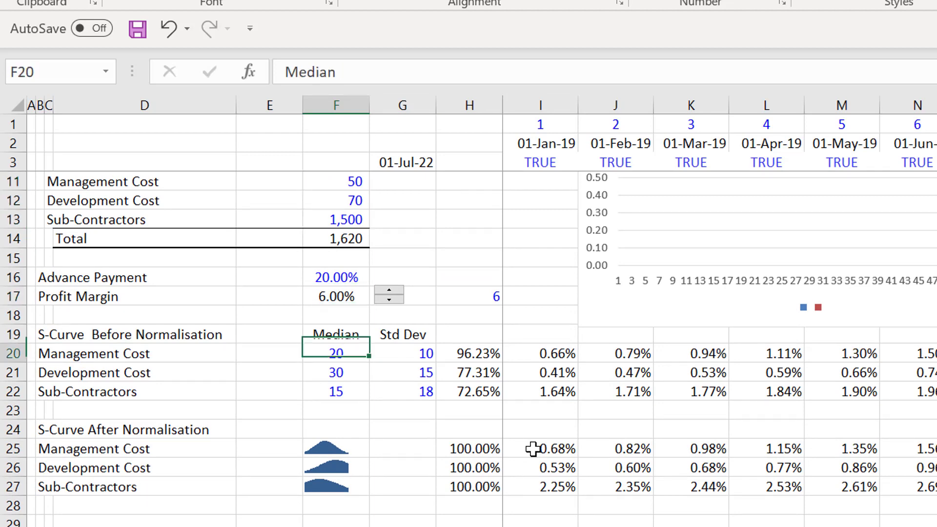
key("Right")
key("Right")
key("Right")
key("Down")
key("Down")
key("Down")
key("Down")
key("Down")
key("Down")
key("Down")
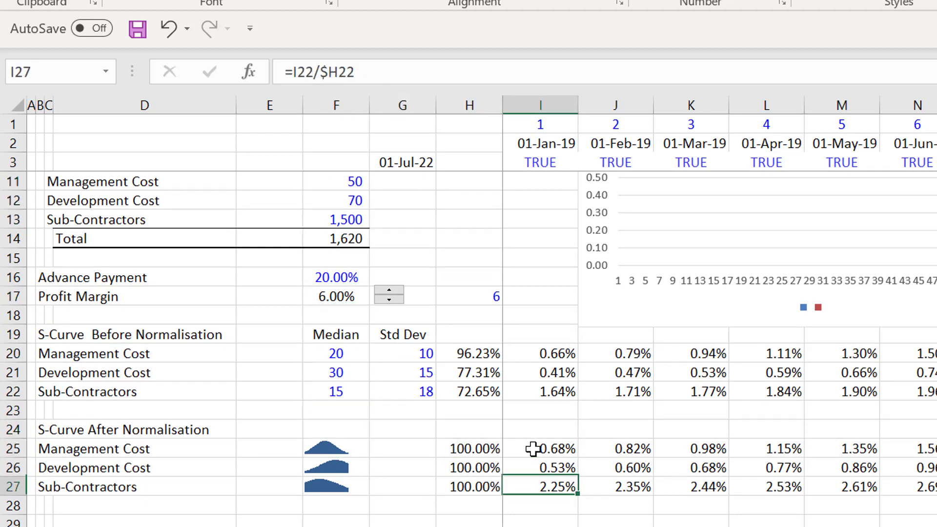
key("Up")
key("Up")
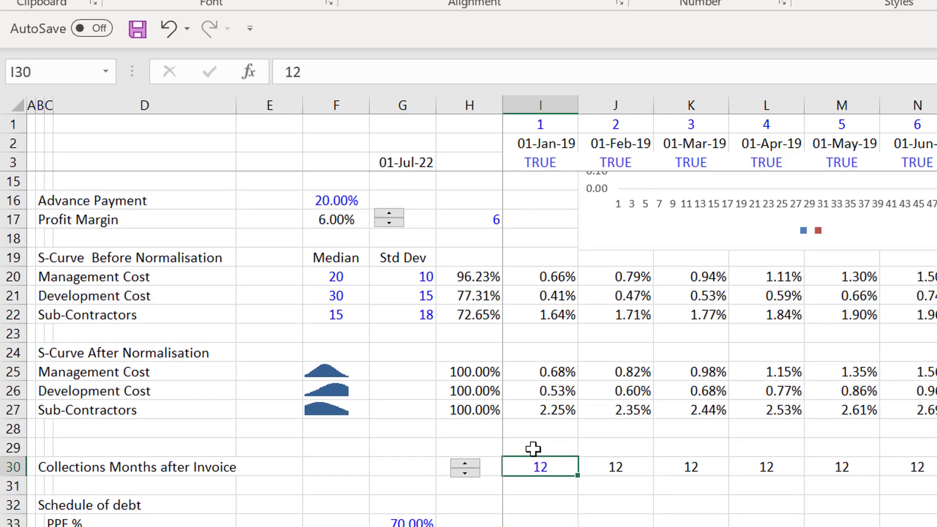
- Review the Advance Payment percentage in F16 and the Profit Margin formula in F17
key("Down")
key("Down")
key("Down")
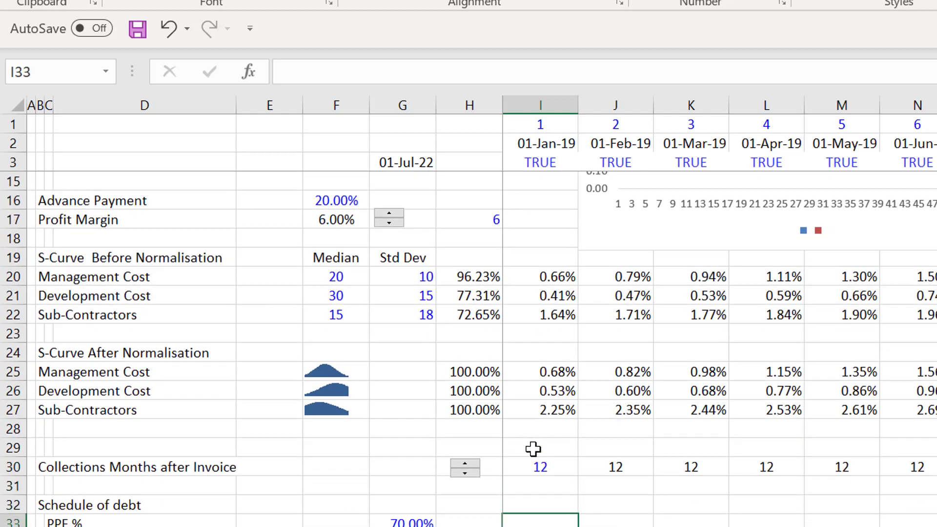
key("Up")
key("Up")
key("Up")
key("Up")
key("Up")
key("Up")
key("Up")
key("Up")
key("Up")
key("Up")
key("Up")
key("Up")
key("Up")
key("Up")
key("Up")
key("Up")
key("Up")
key("Up")
key("Left")
key("Left")
key("Left")
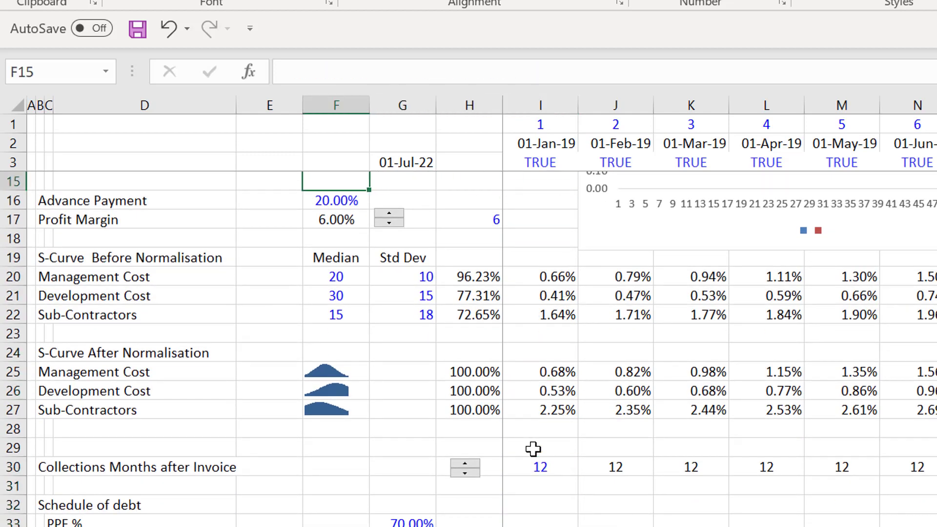
key("Down")
key("Down")
key("Down")
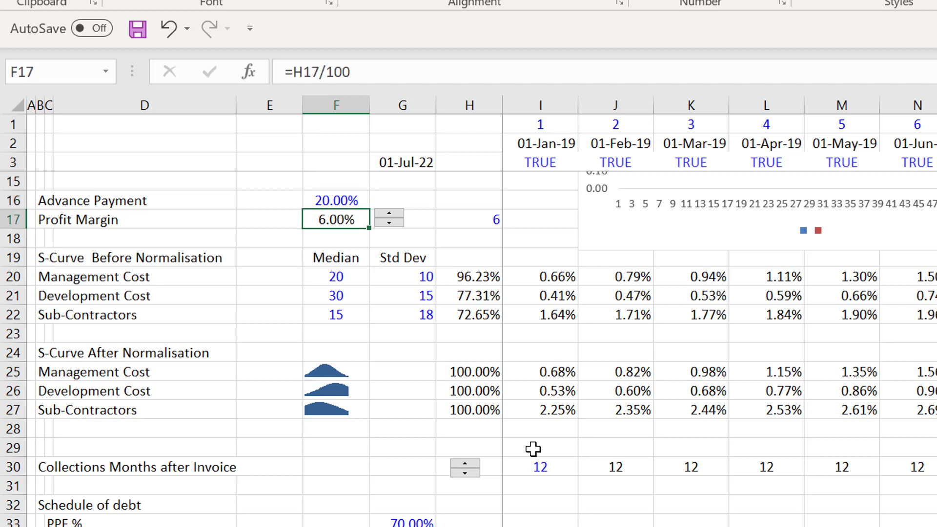
key("Up")
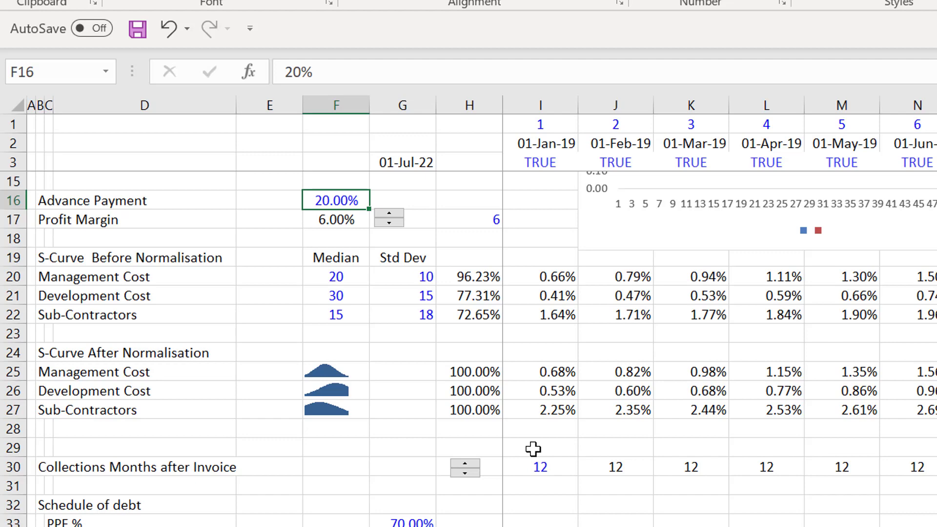
key("Down")
key("Down")
key("Down")
key("Down")
key("Down")
key("Down")
key("Down")
key("Down")
key("Down")
key("Down")
key("Down")
key("Down")
key("Down")
key("Down")
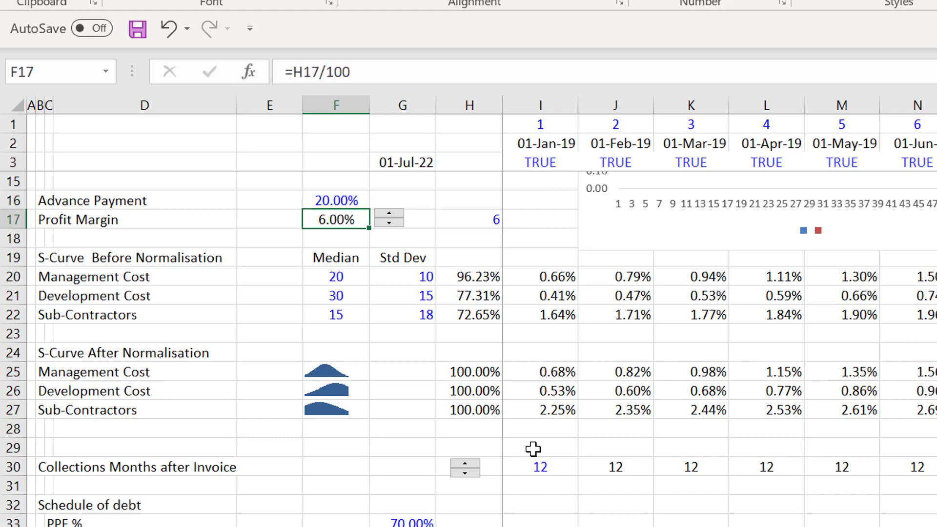
- Go to the Schedule of debt section and examine the PPF % label and its input in G33
key("Down")
key("Down")
key("Down")
key("Down")
key("Down")
key("Down")
key("Down")
key("Down")
key("Down")
key("Down")
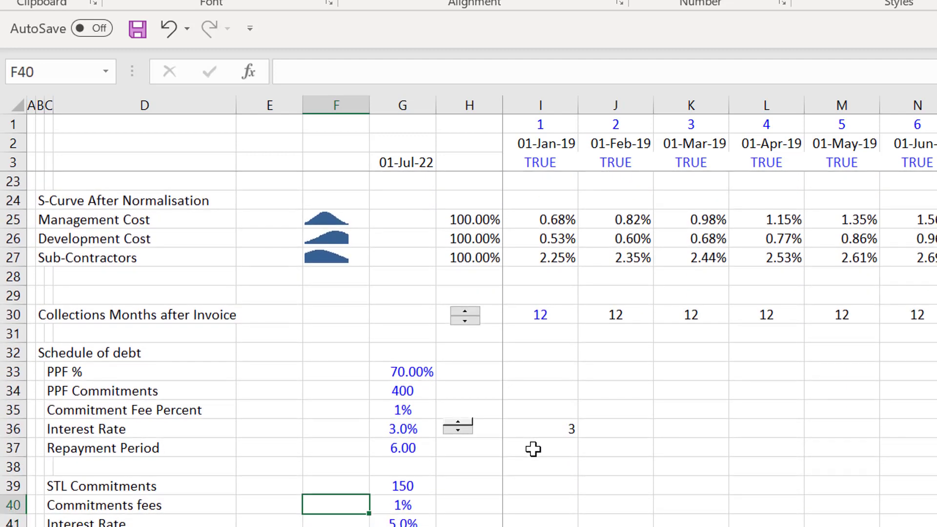
key("Up")
key("Up")
key("Up")
key("Left")
key("Up")
key("Up")
key("Up")
key("Left")
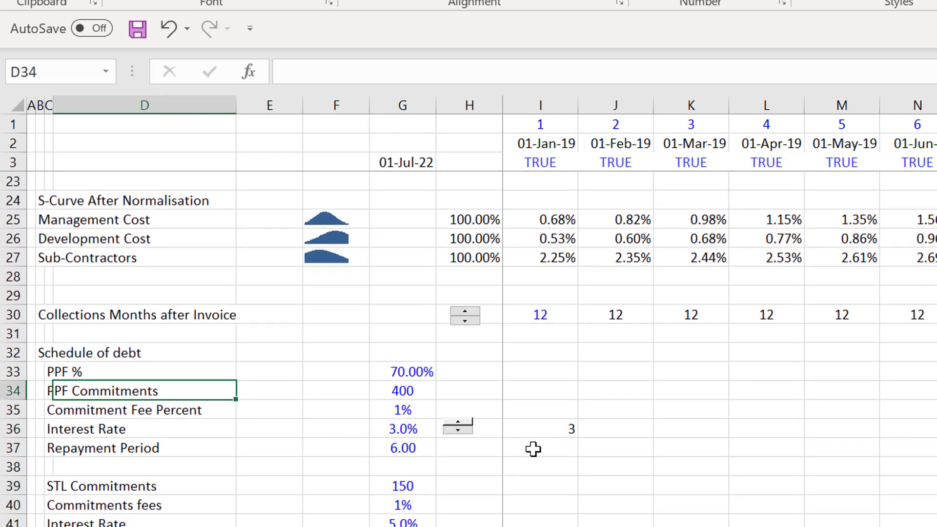
key("Left")
key("Up")
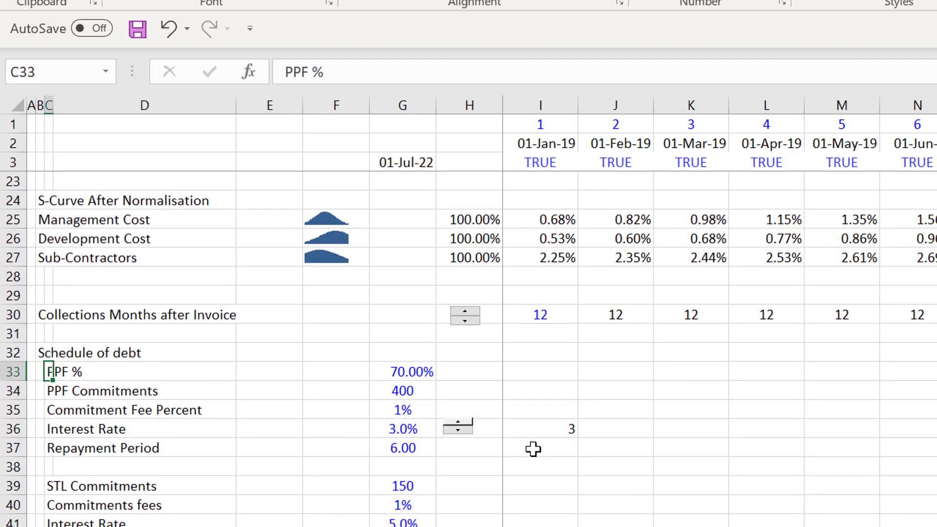
key("Right")
key("Right")
key("Right")
key("Right")
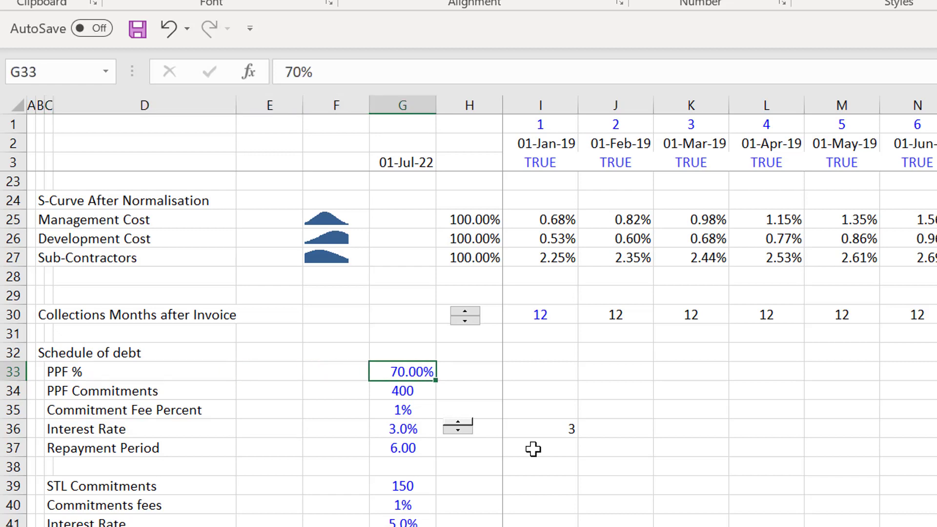
key("Left")
key("Left")
key("Left")
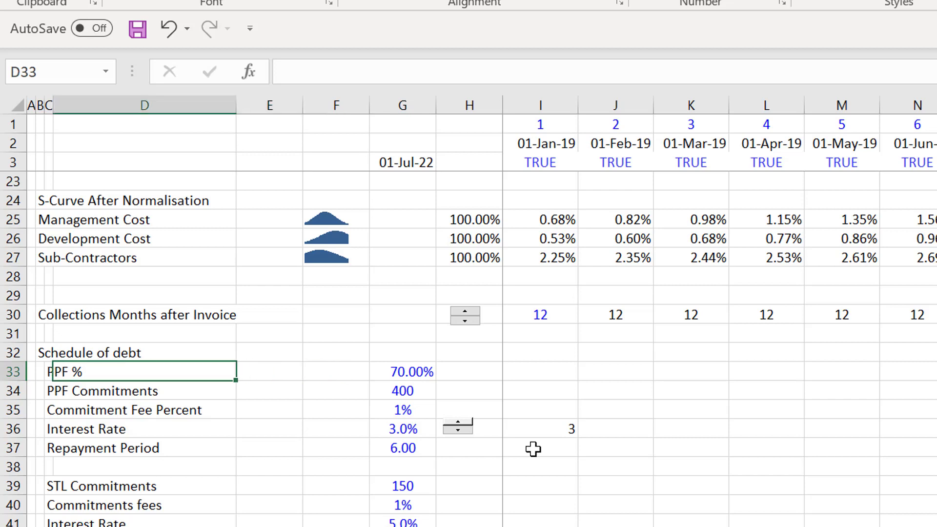
key("Left")
key("Right")
key("Right")
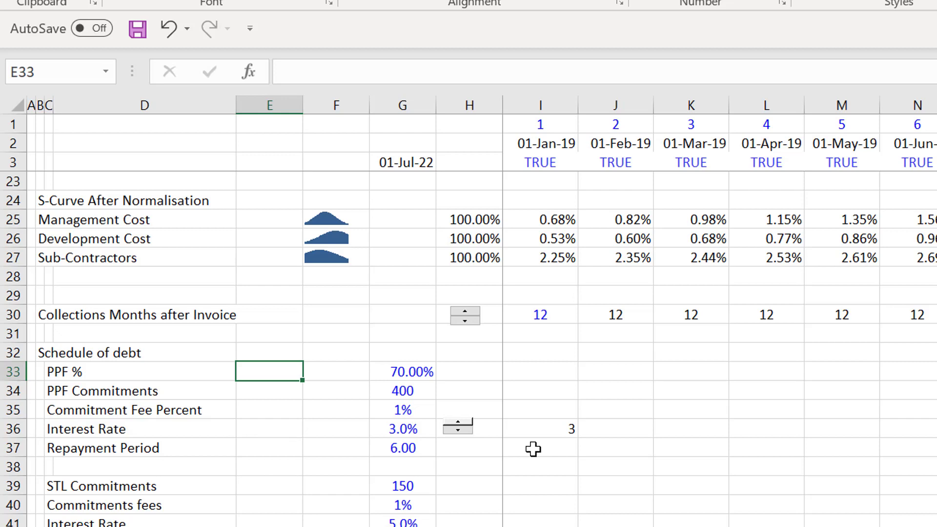
key("Left")
key("Left")
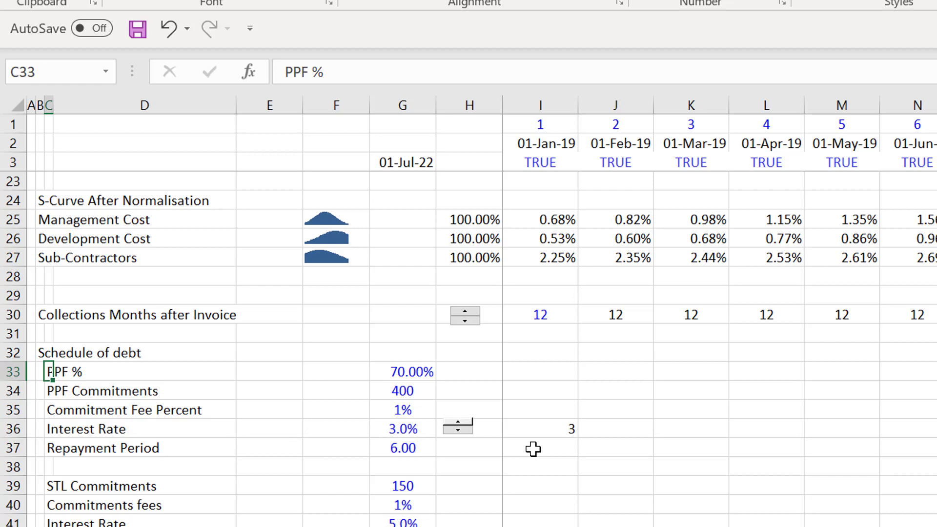
- Check the PPF Commitments, Commitment Fee Percent and Interest Rate inputs in G34:G36
key("Down")
key("Right")
key("Right")
key("Right")
key("Right")
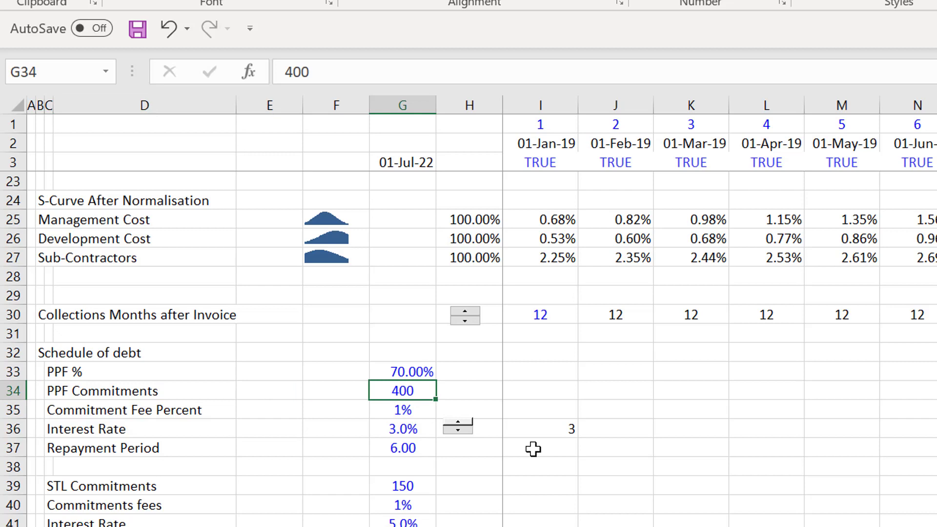
key("Down")
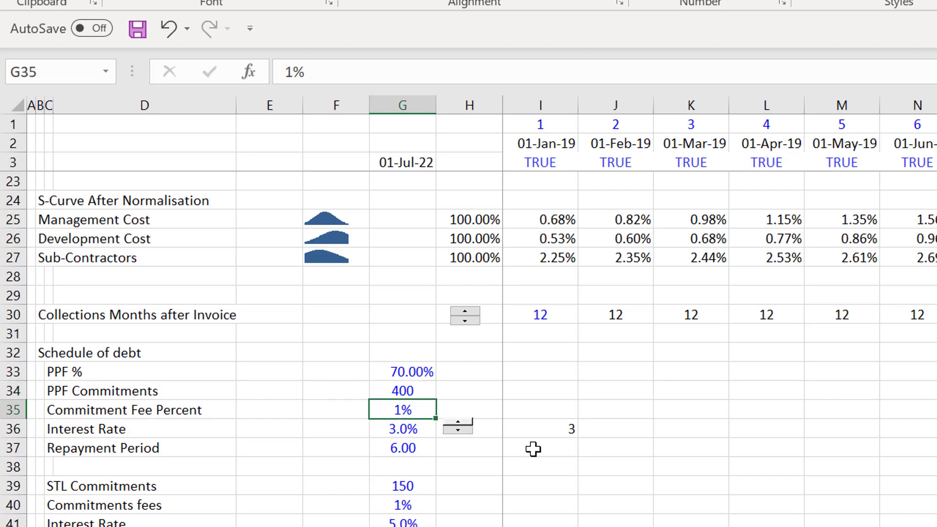
key("Down")
- Look over the rest of the debt schedule down to row 44, then return to its heading row 32
key("Down")
key("Up")
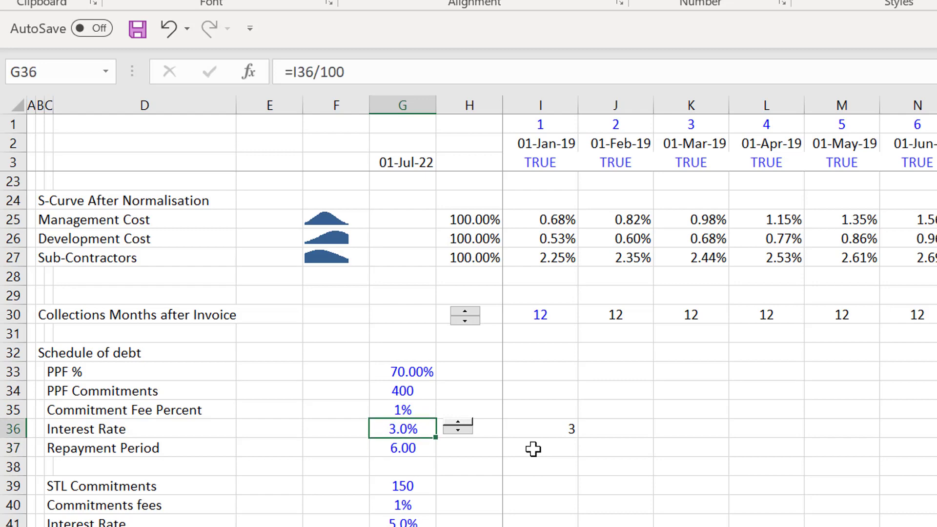
key("Down")
key("Down")
key("Down")
key("Down")
key("Down")
key("Down")
key("Down")
key("Down")
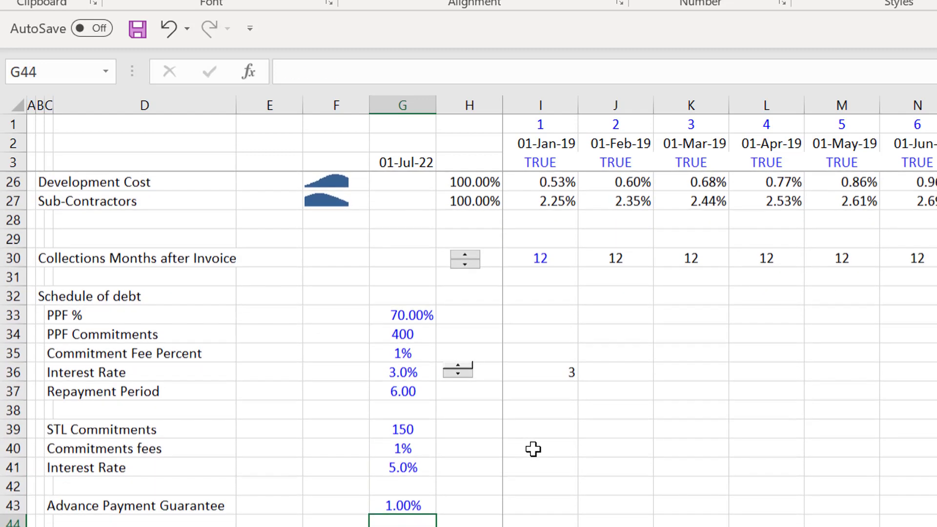
key("Up")
key("Up")
key("Up")
key("Up")
key("Up")
key("Up")
key("Up")
key("Up")
key("Up")
key("Up")
key("Up")
key("Up")
key("Up")
key("Up")
- Revisit PPF % in row 33 and the PPF inputs below it, ending on PPF Commitments in G34
key("Down")
key("Down")
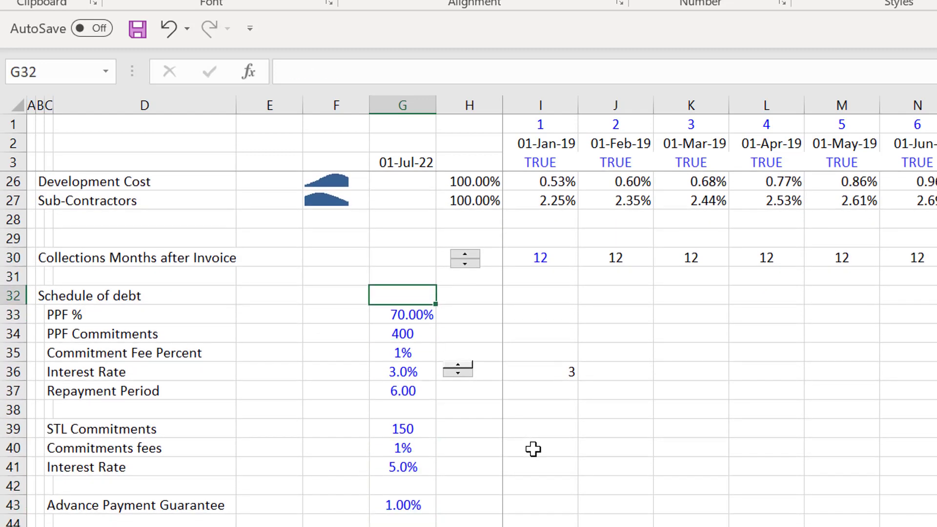
key("Down")
key("Left")
key("Left")
key("Left")
key("Left")
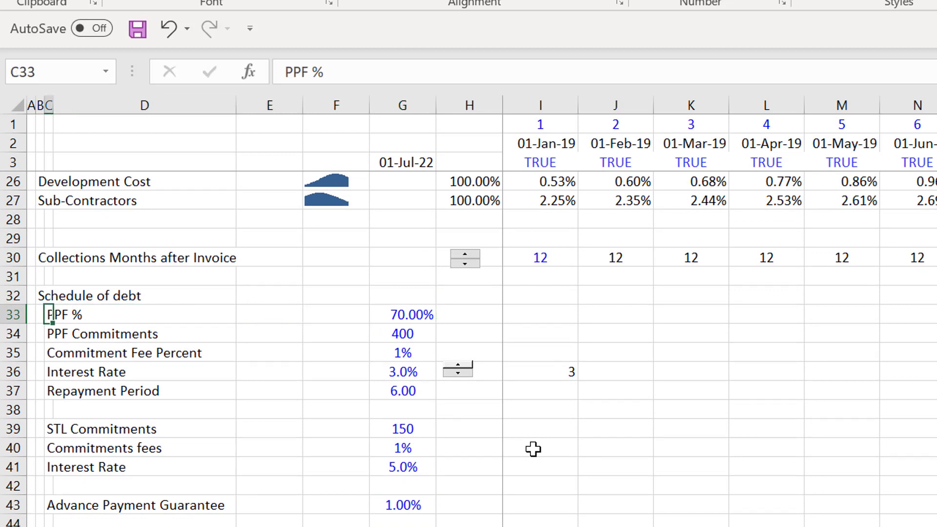
key("Right")
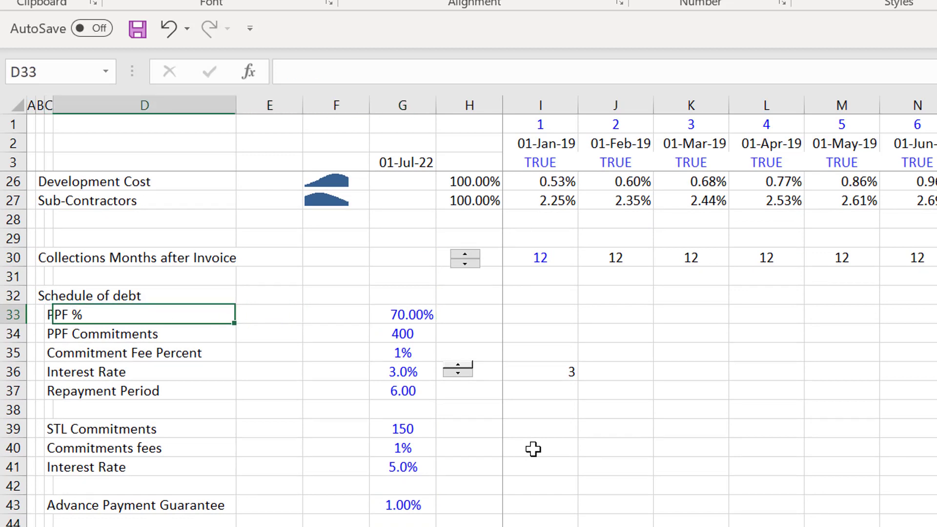
key("Left")
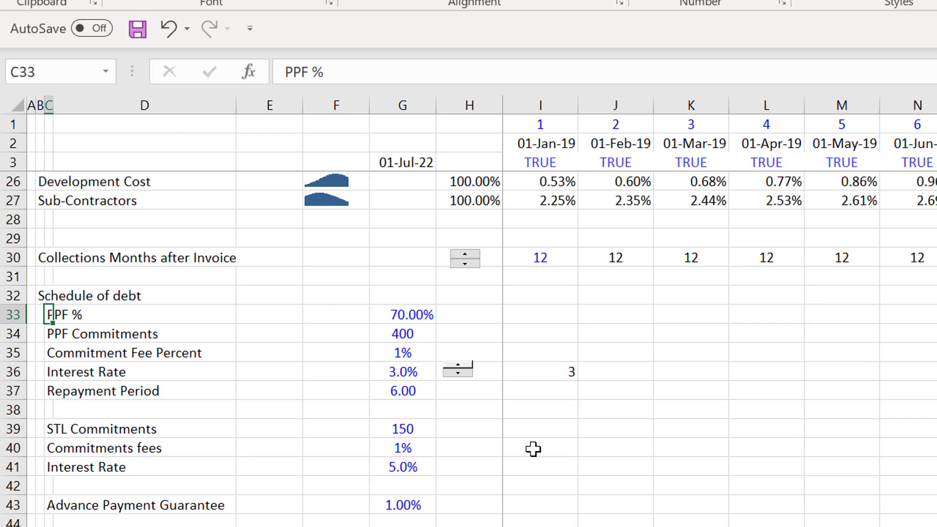
key("Right")
key("Right")
key("Right")
key("Right")
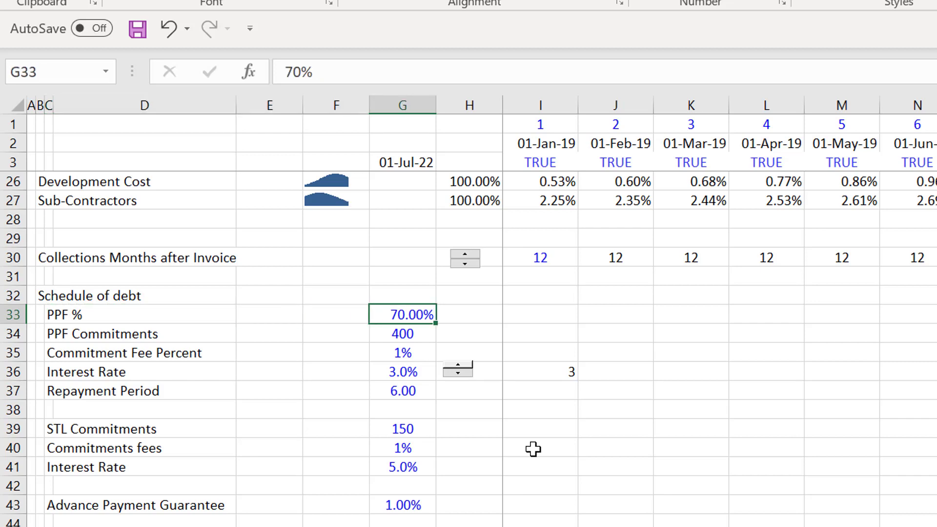
key("Down")
key("Down")
key("Down")
key("Up")
key("Up")
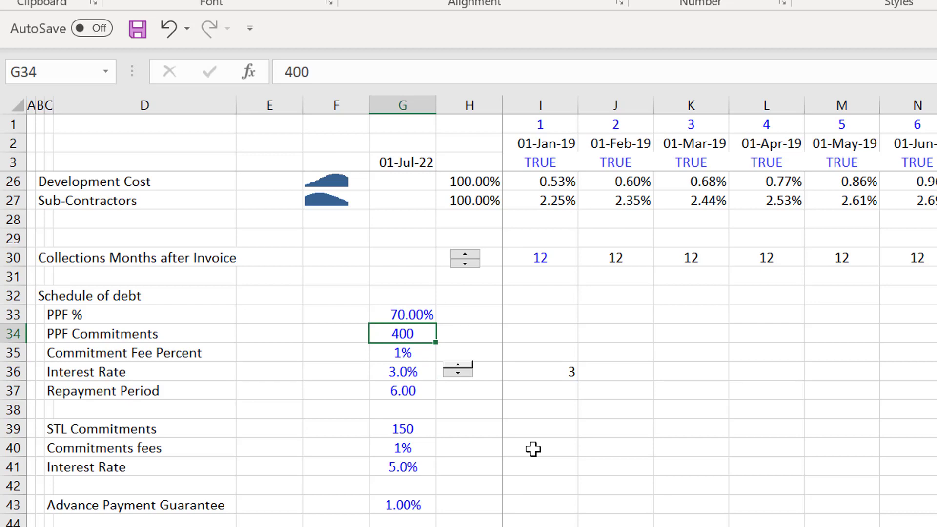
- Examine the STL Commitments in row 39 and the STL Commitments fees in G40
key("Down")
key("Down")
key("Down")
key("Down")
key("Down")
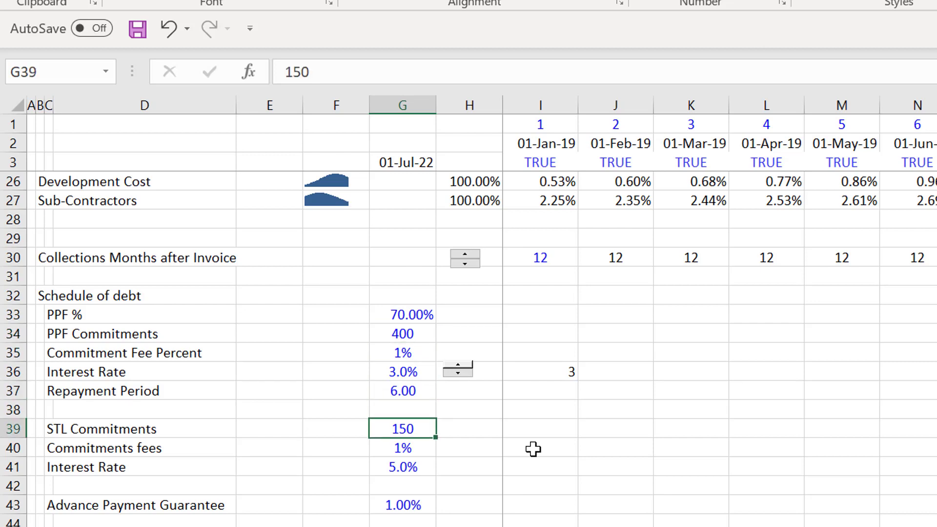
key("Left")
key("Left")
key("Left")
key("Left")
key("Right")
key("Right")
key("Right")
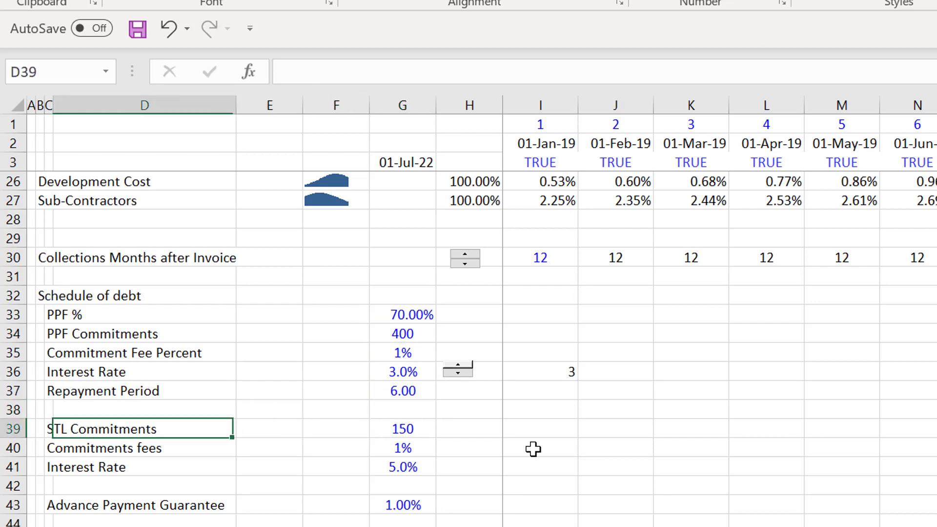
key("Right")
key("Down")
key("Down")
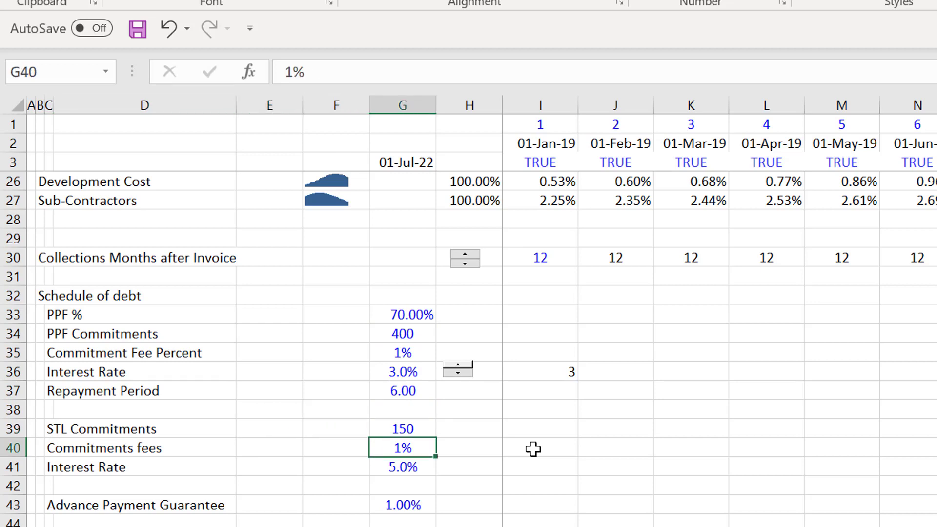
- Compare the PPF and STL fee and interest inputs, and check the Advance Payment Guarantee in G43
key("Up")
key("Up")
key("Up")
key("Up")
key("Up")
key("Up")
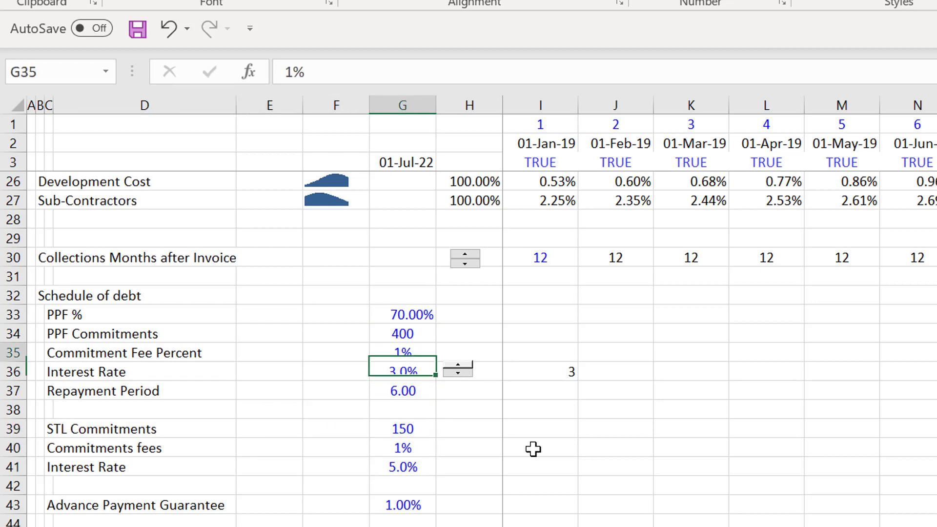
key("Down")
key("Down")
key("Down")
key("Down")
key("Down")
key("Down")
key("Down")
key("Down")
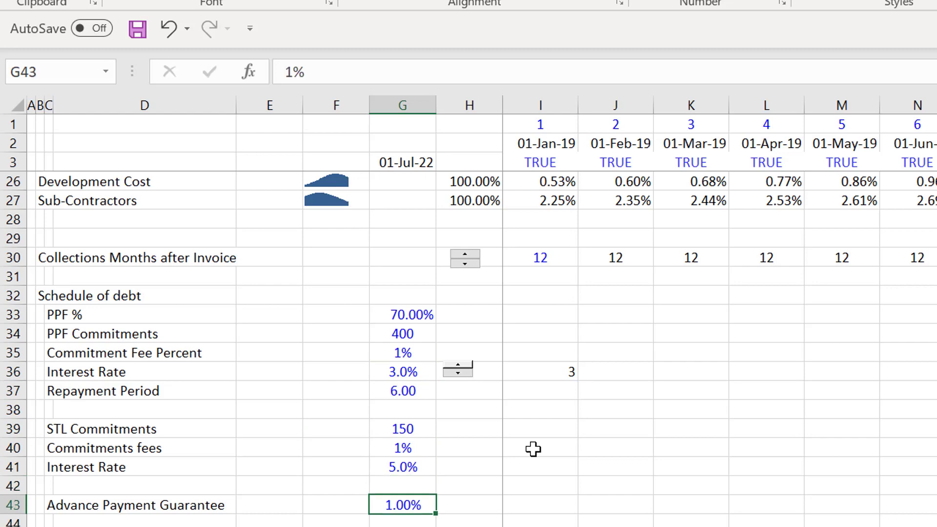
key("Up")
key("Up")
- Look over the start of the Costs and Collections section and inspect the total cost formula in G51
key("Down")
key("Down")
key("Down")
key("Down")
key("Down")
key("Down")
key("Down")
key("Down")
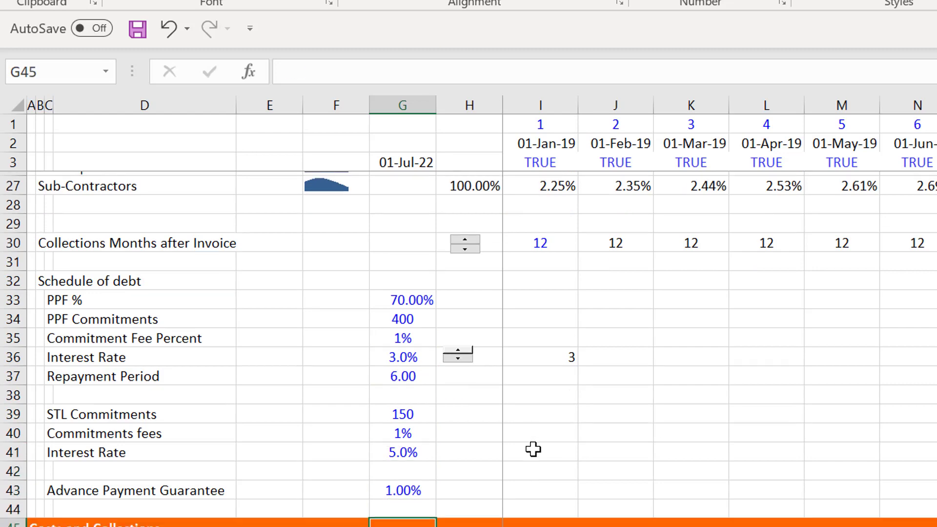
key("Down")
key("Down")
key("Down")
key("Down")
key("Down")
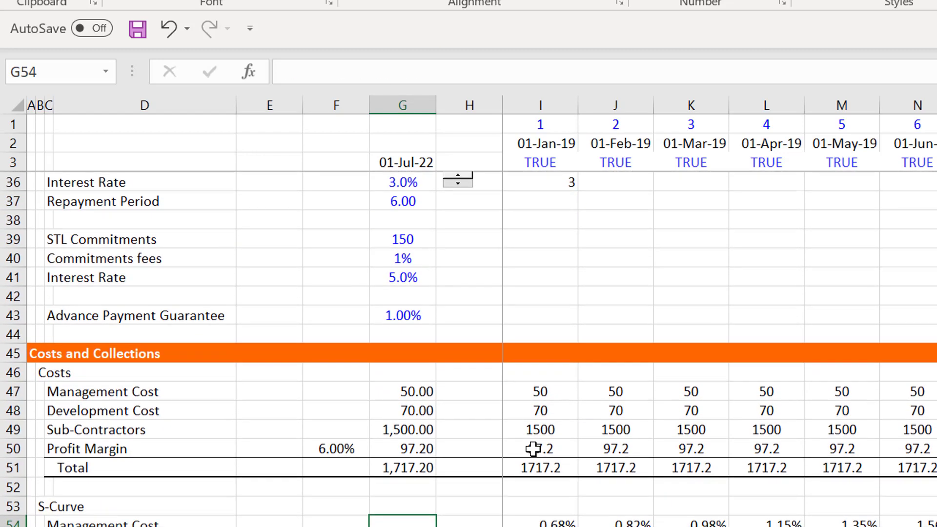
key("Up")
key("Up")
key("Up")
key("Up")
key("Up")
key("Up")
key("Up")
key("Up")
key("Up")
key("Up")
key("Up")
key("Up")
key("Up")
key("Up")
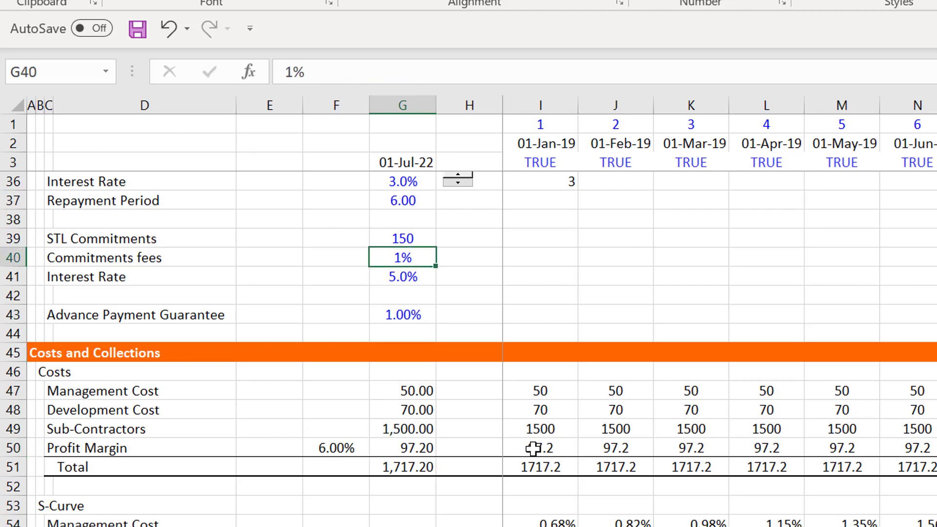
key("Down")
key("Down")
key("Down")
key("Down")
key("Down")
key("Down")
key("Down")
key("Down")
key("Down")
key("Down")
key("Down")
key("Down")
key("Down")
key("Down")
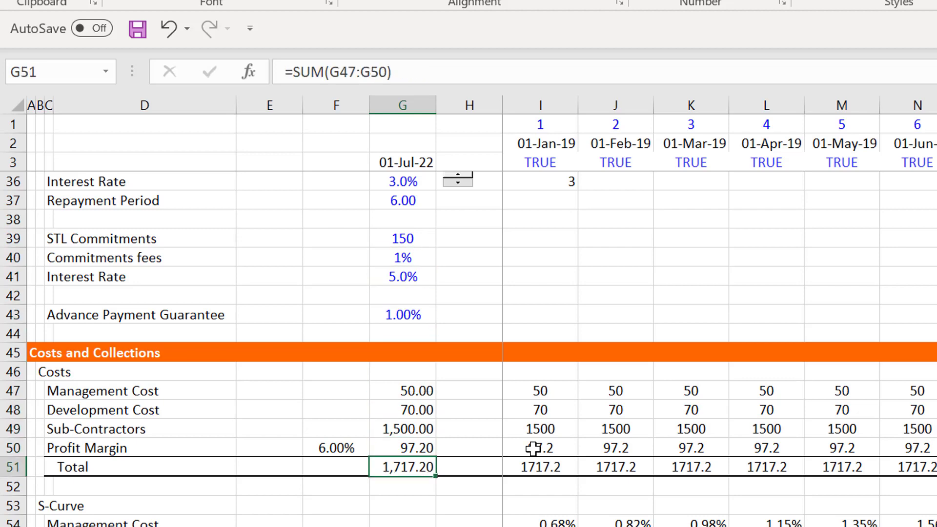
- Look ahead to the S-Curve and Total Expenditure blocks, then inspect the Profit Margin formula in G50
key("Down")
key("Down")
key("Down")
key("Down")
key("Down")
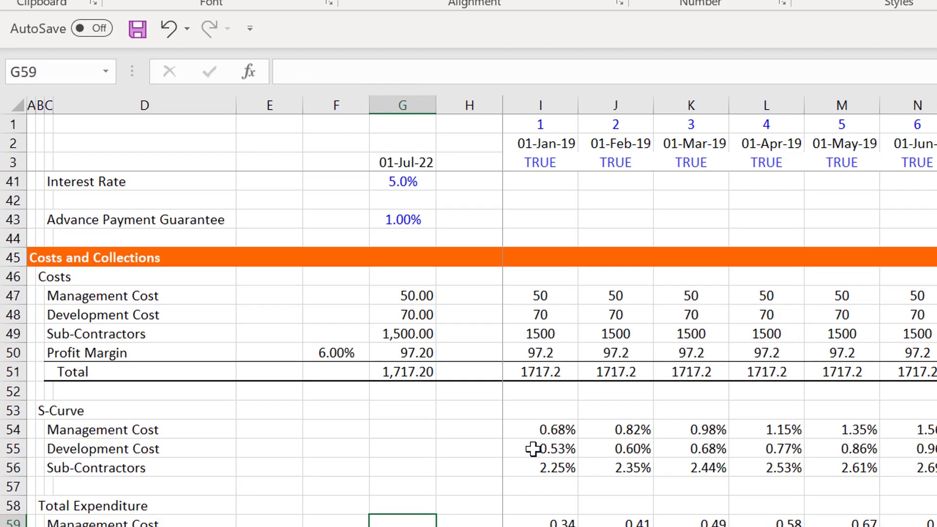
key("Up")
key("Up")
key("Up")
key("Up")
key("Up")
key("Up")
key("Up")
key("Up")
key("Up")
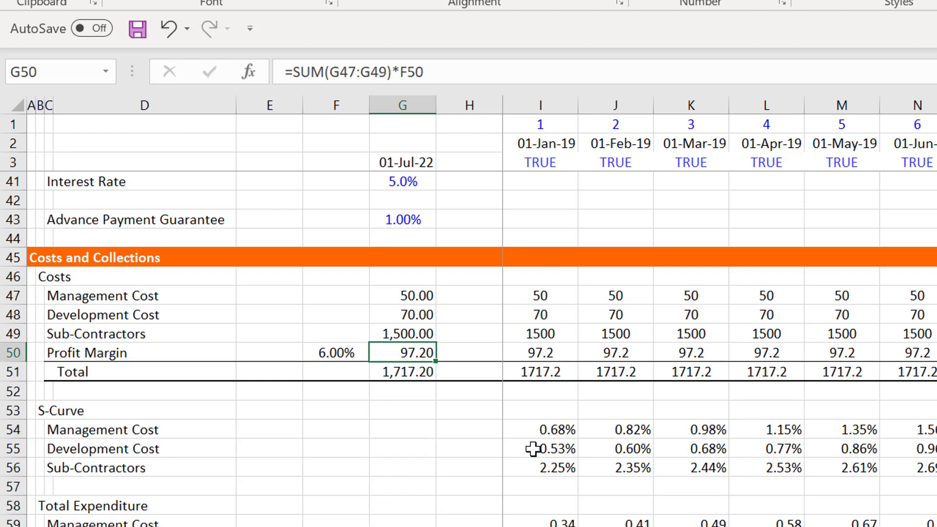
- Inspect the first-month Management Cost formula in I47 and continue down column I past the S-Curve rows 54 to 56
key("Right")
key("Right")
key("Up")
key("Up")
key("Up")
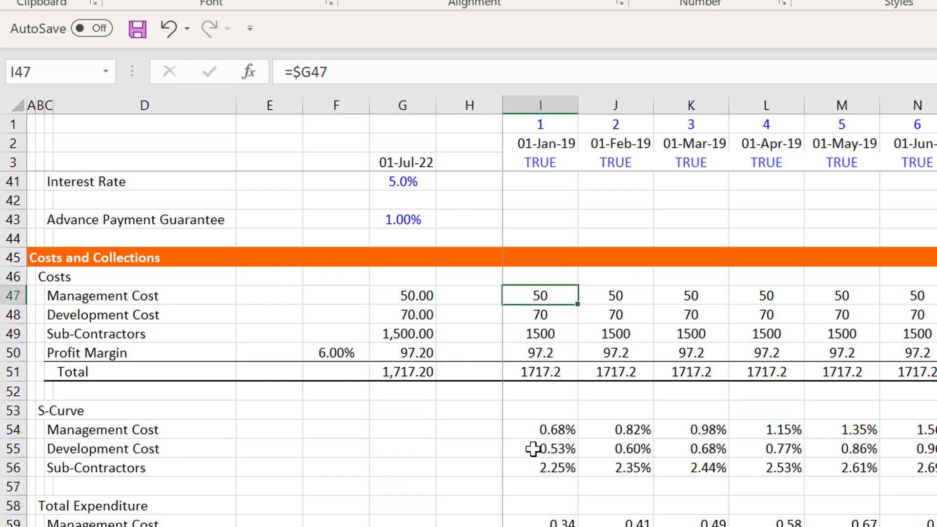
key("Down")
key("Down")
key("Down")
key("Down")
key("Down")
key("Down")
key("Down")
key("Down")
key("Down")
key("Down")
key("Down")
key("Down")
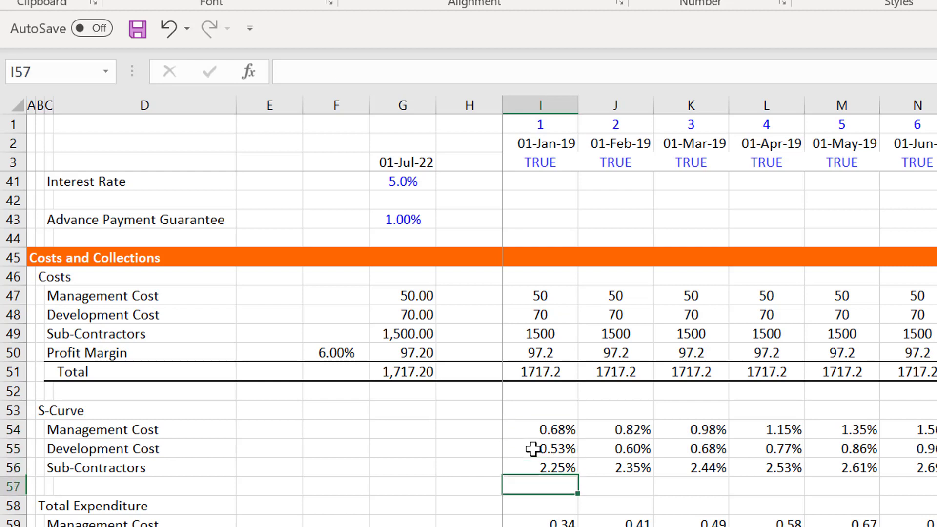
- Inspect the first-month Development Cost formula in I48 and its source formula in G48
key("Up")
key("Up")
key("Up")
key("Up")
key("Up")
key("Up")
key("Up")
key("Up")
key("Up")
key("Up")
key("Up")
key("F2")
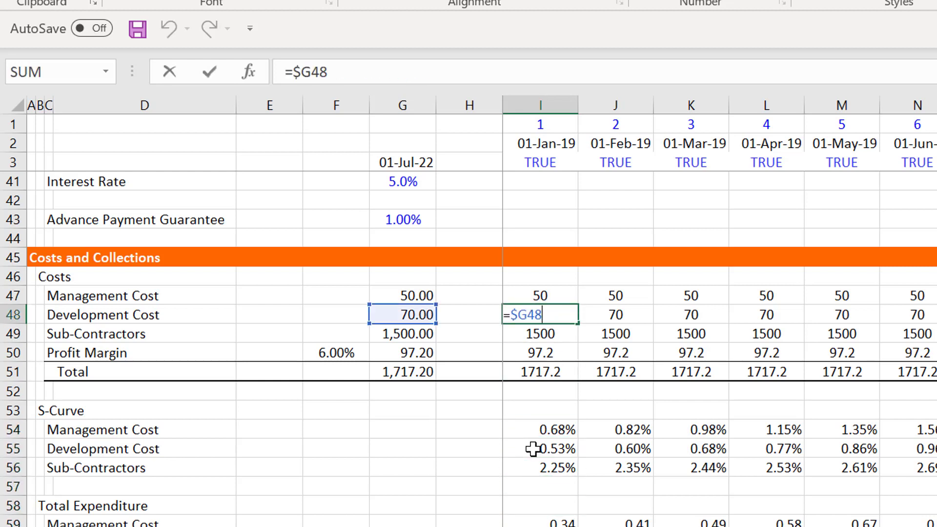
key("Escape")
key("Left")
key("Left")
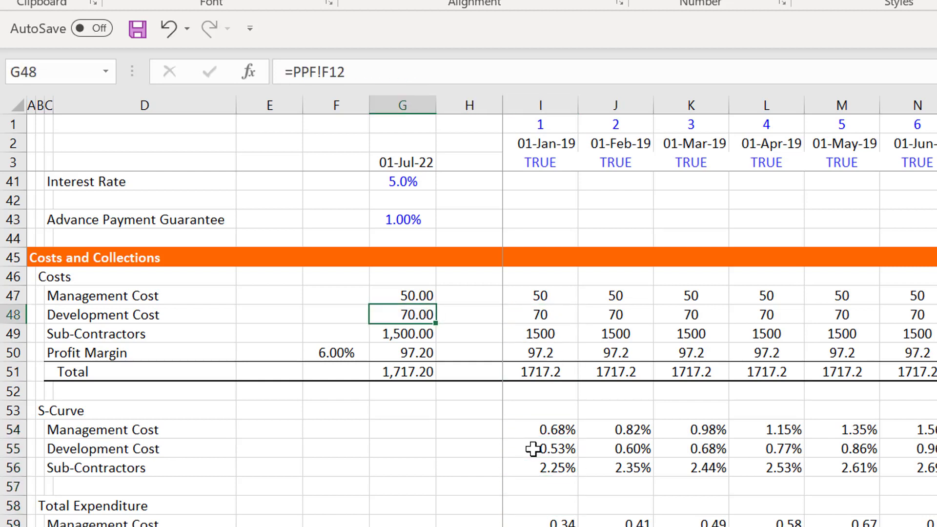
key("F2")
key("Escape")
key("Up")
key("Up")
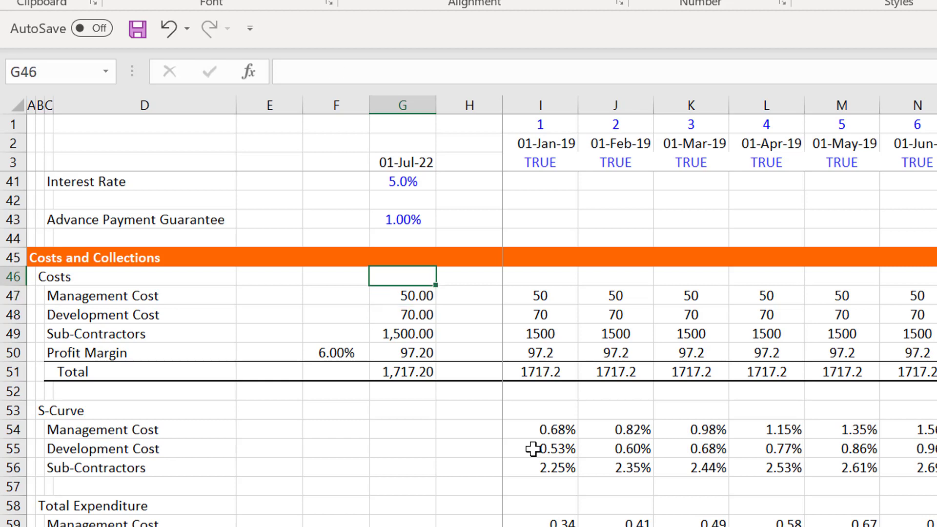
- Continue past the S-Curve block and inspect the first-month Management Cost formula under Total Expenditure in I59
key("Down")
key("Down")
key("Down")
key("Down")
key("Down")
key("Down")
key("Down")
key("Down")
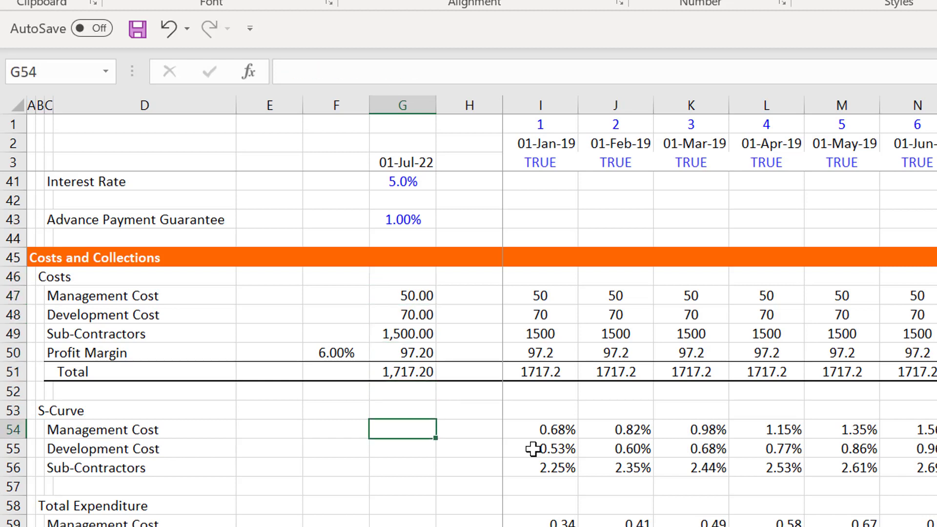
key("Right")
key("Right")
key("Down")
key("Down")
key("Down")
key("Down")
key("Down")
key("Down")
key("Down")
key("Down")
key("Down")
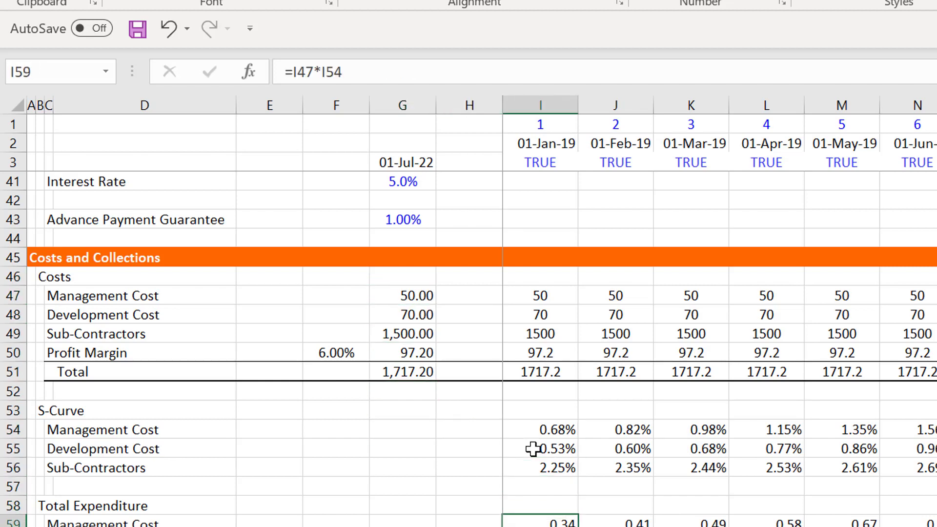
key("Up")
key("Up")
key("Up")
key("Up")
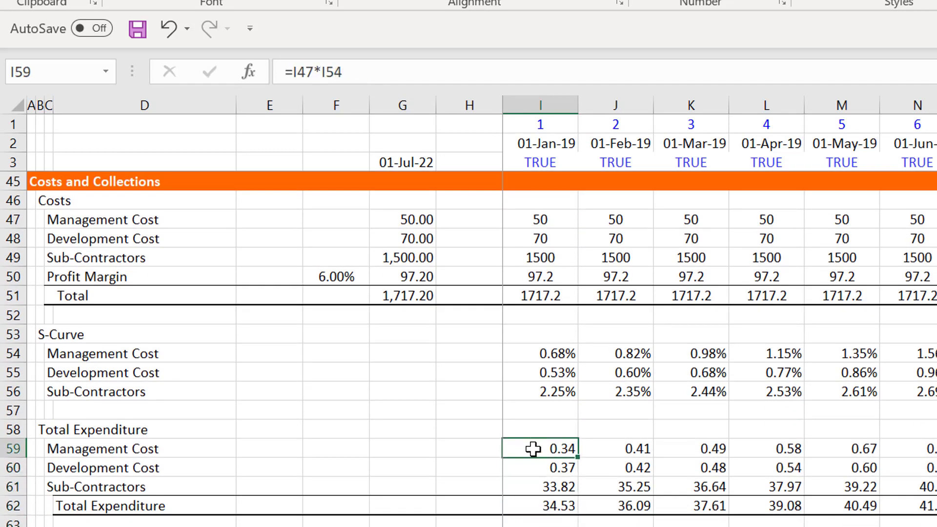
key("F2")
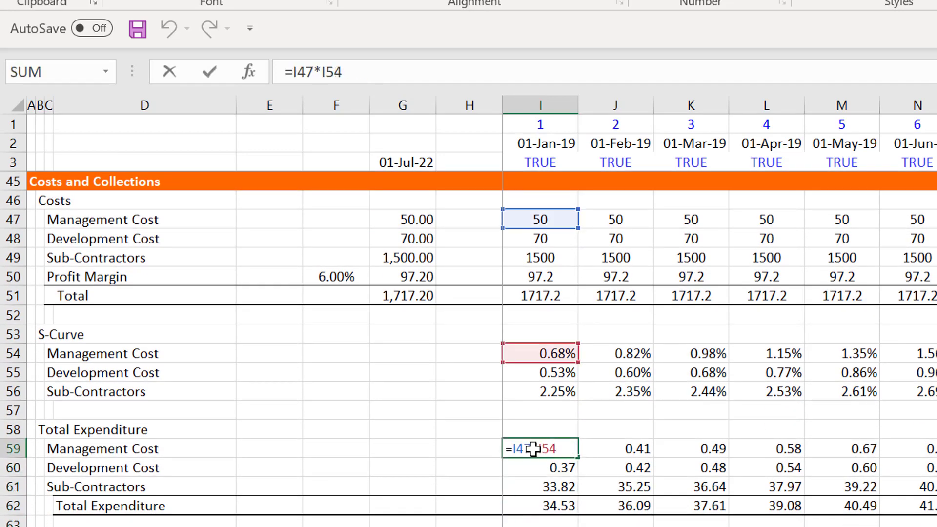
key("Escape")
- Inspect the first-month formula in I64 for the total charge including profit margin
key("Down")
key("Down")
key("Down")
key("Down")
key("Down")
key("Down")
key("Down")
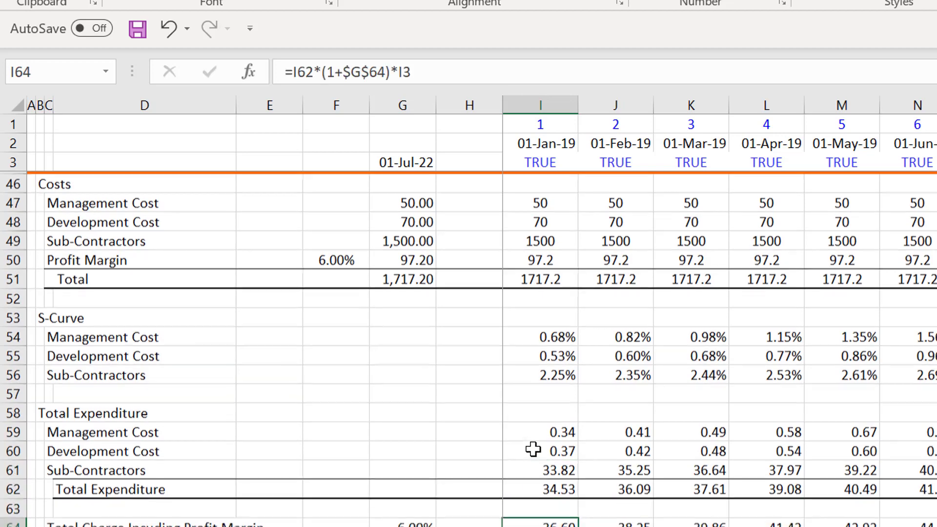
key("Down")
key("Down")
key("Up")
key("Up")
key("Up")
key("Up")
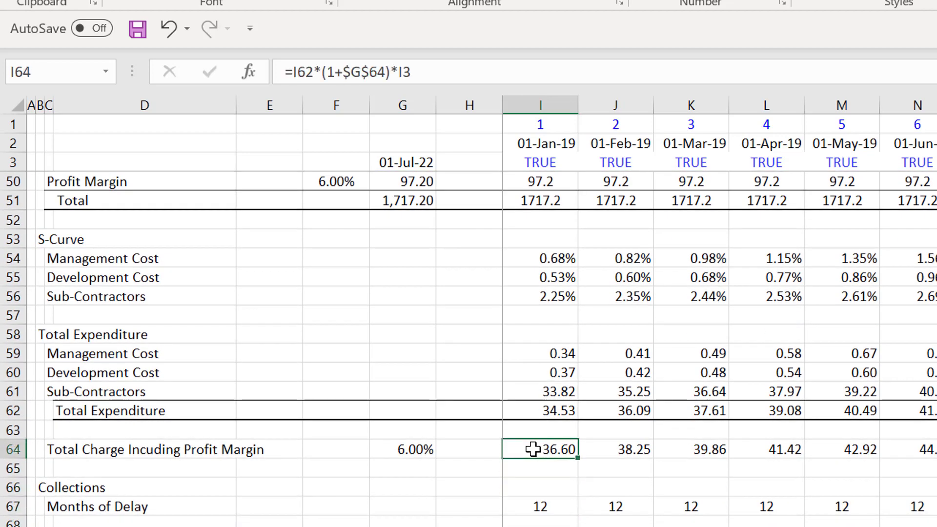
key("F2")
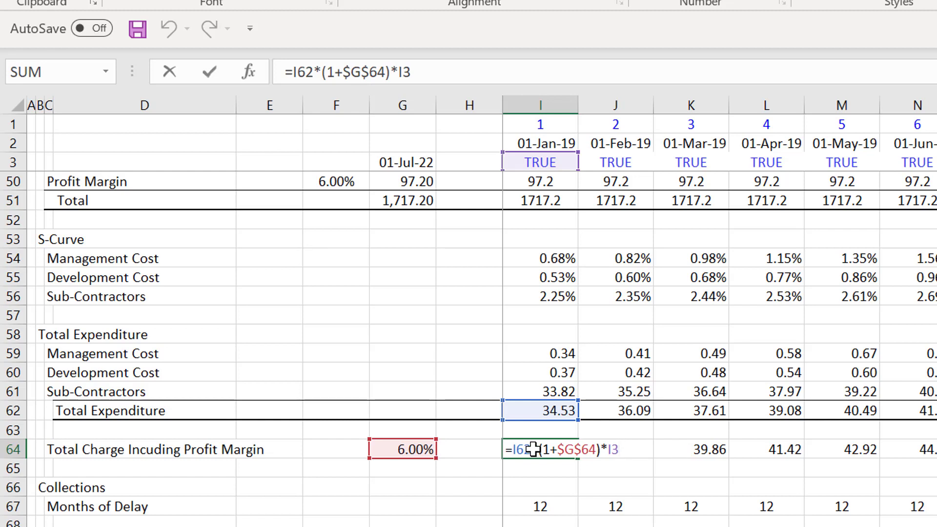
key("ctrl+Return")
- Look over the Collections block, check Months of Delay in I67, and go to the first-month Periodic Collection cell I70
key("Down")
key("Down")
key("Down")
key("Down")
key("Down")
key("Down")
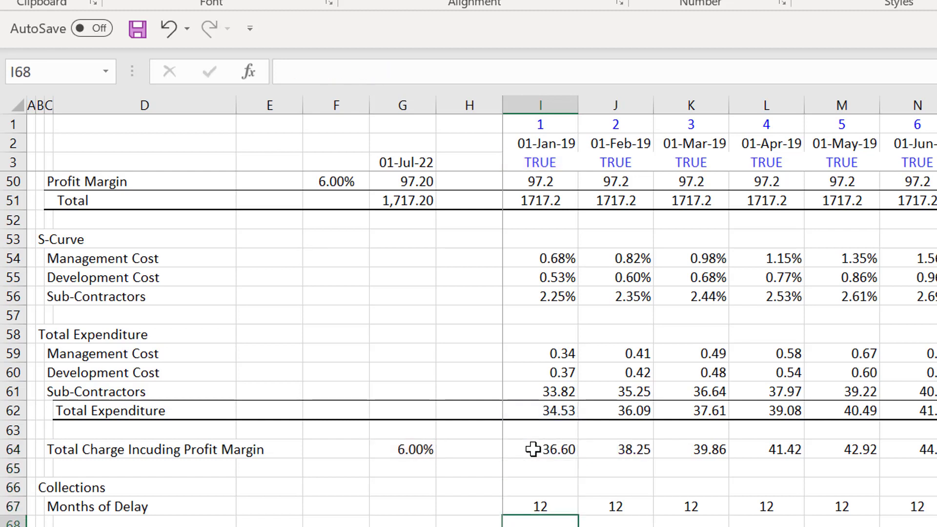
key("Down")
key("Down")
key("Up")
key("Up")
key("Up")
key("Up")
key("Up")
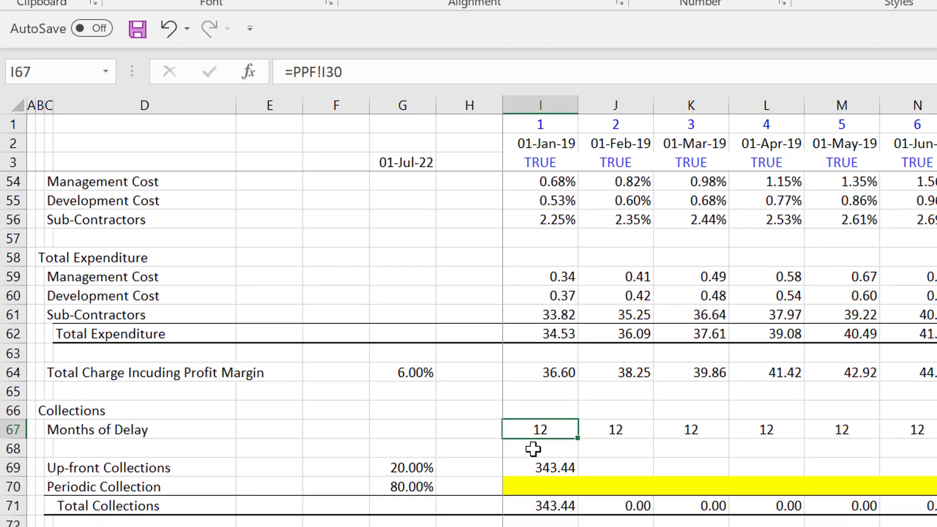
key("Down")
key("Down")
key("Down")
type("=")
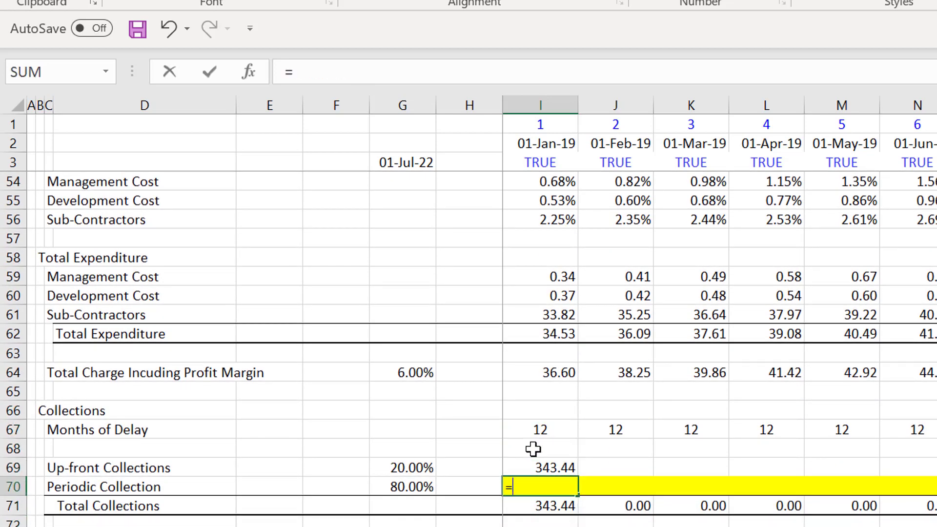
type("o")
key("Escape")
key("Escape")
- Enter =OFFSET(I64,0,-I67) in the first-month Periodic Collection cell I70
type("=off")
key("Tab")
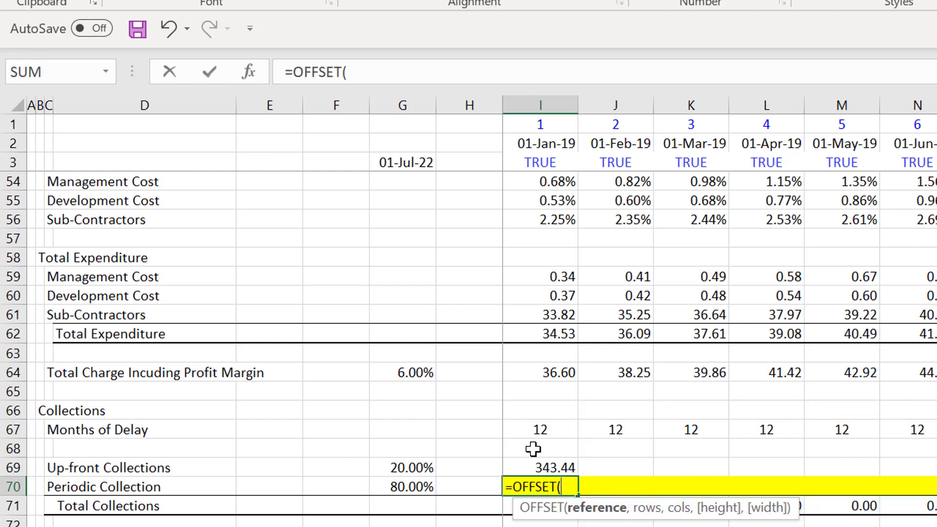
key("Up")
key("Up")
key("Up")
key("Up")
key("Up")
key("Up")
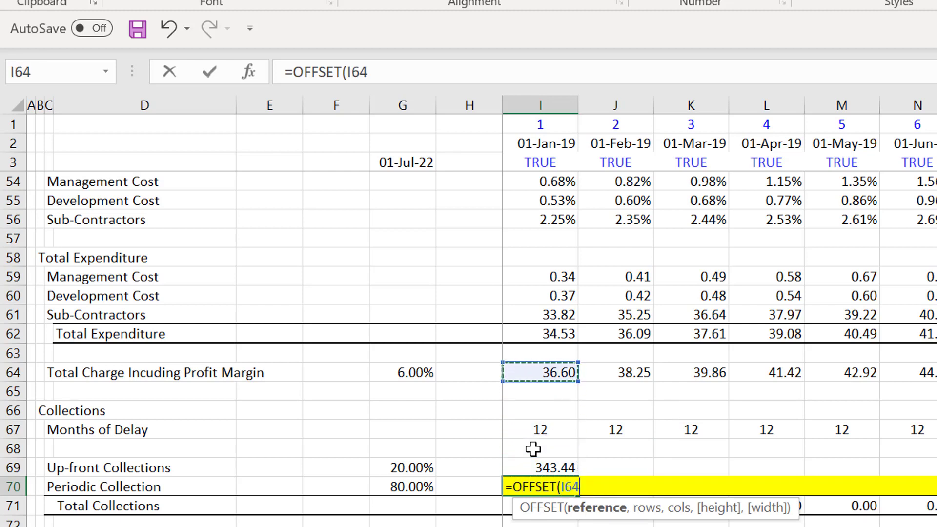
type(",")
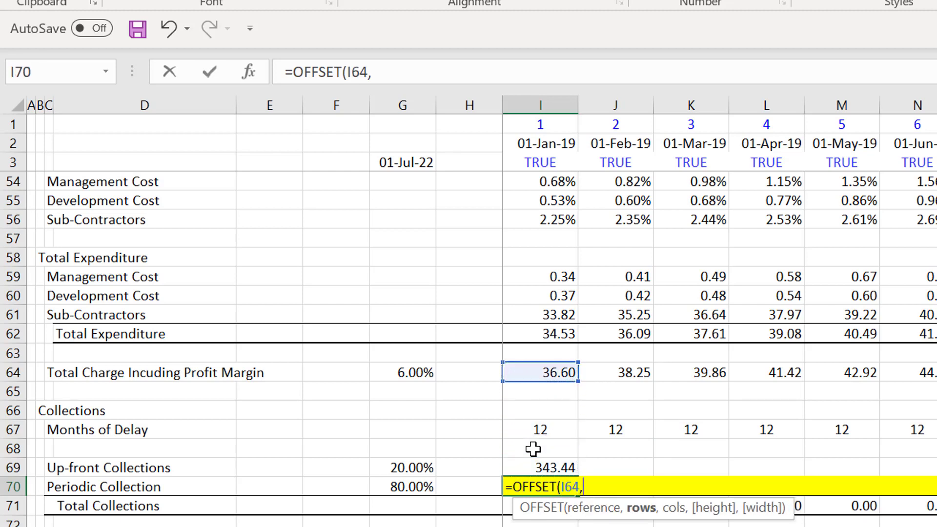
type("0,-")
key("Up")
key("Up")
key("Up")
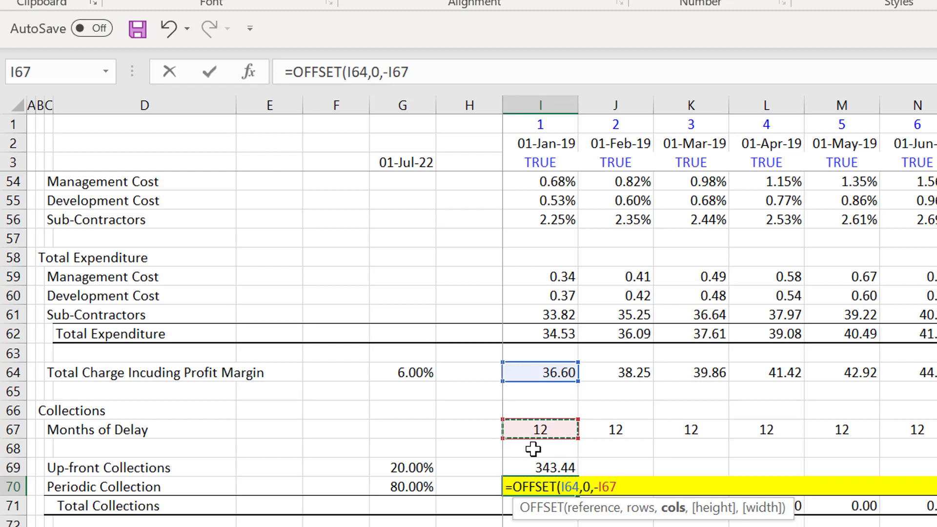
type(")")
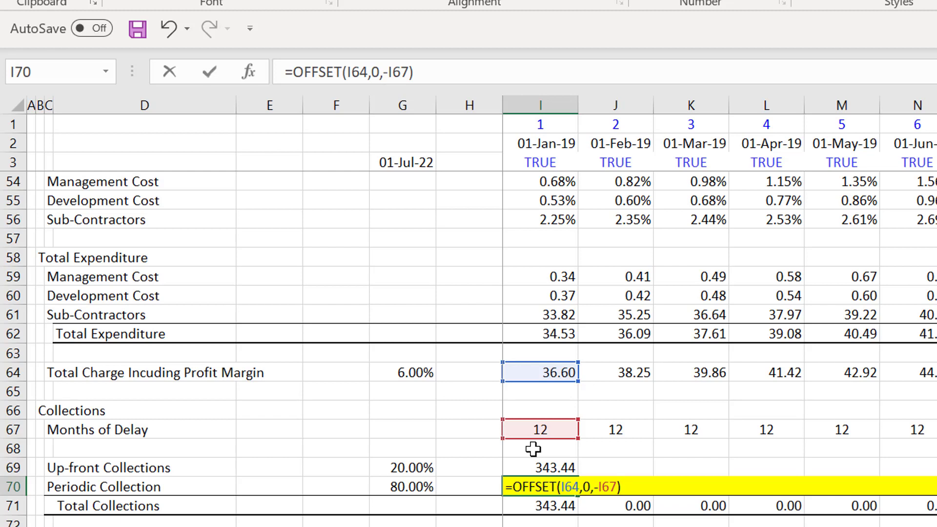
key("Return")
- Wrap the OFFSET formula in I70 in an IF test so it reads =IF(I1>=I67,OFFSET(I64,0,-I67))
key("Up")
key("F2")
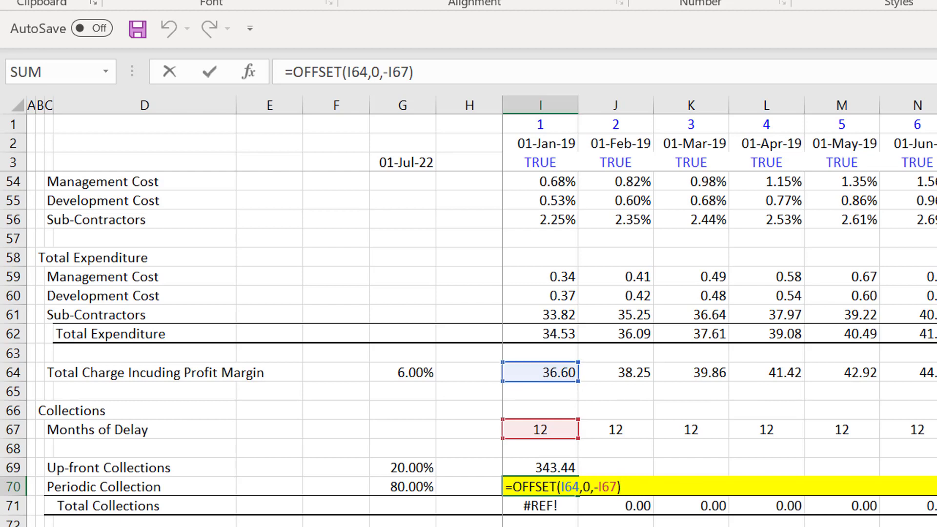
left_click(513, 491)
type("if(")
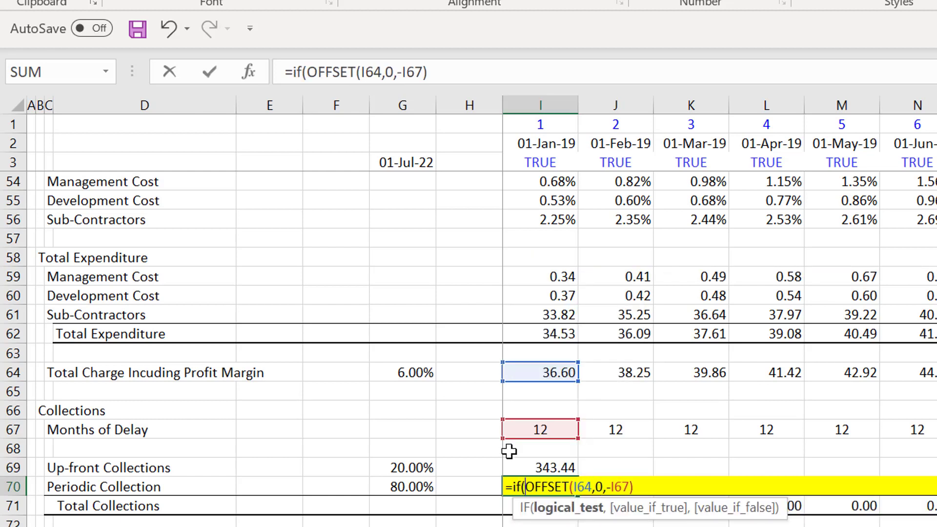
left_click(535, 117)
type(">=")
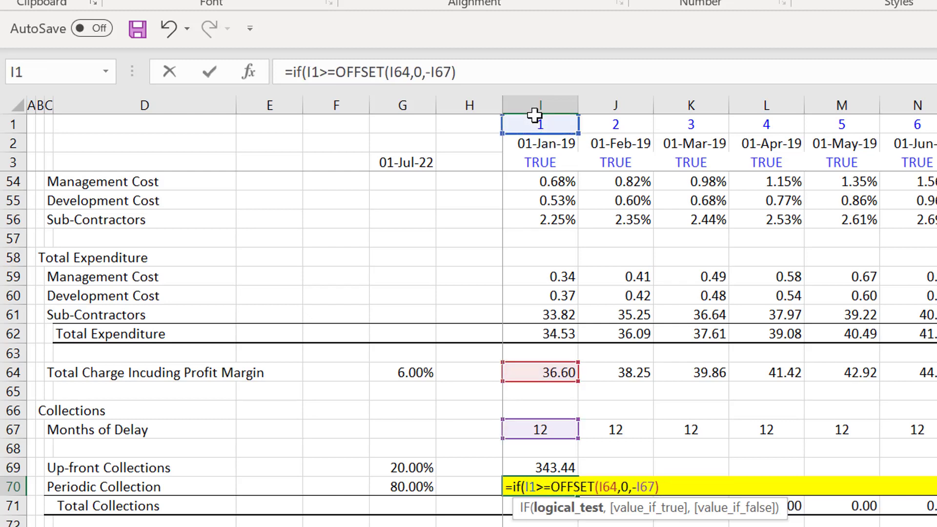
left_click(555, 426)
type(",")
key("Return")
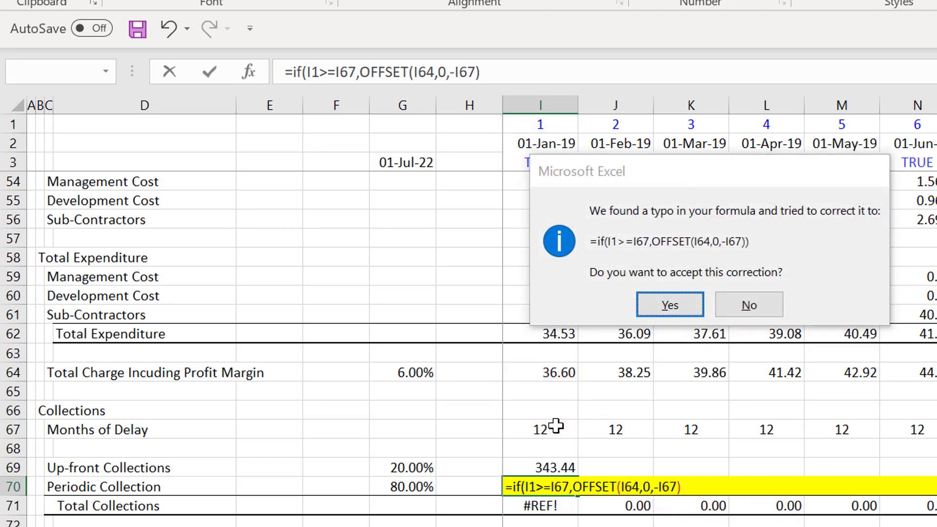
key("Return")
key("Up")
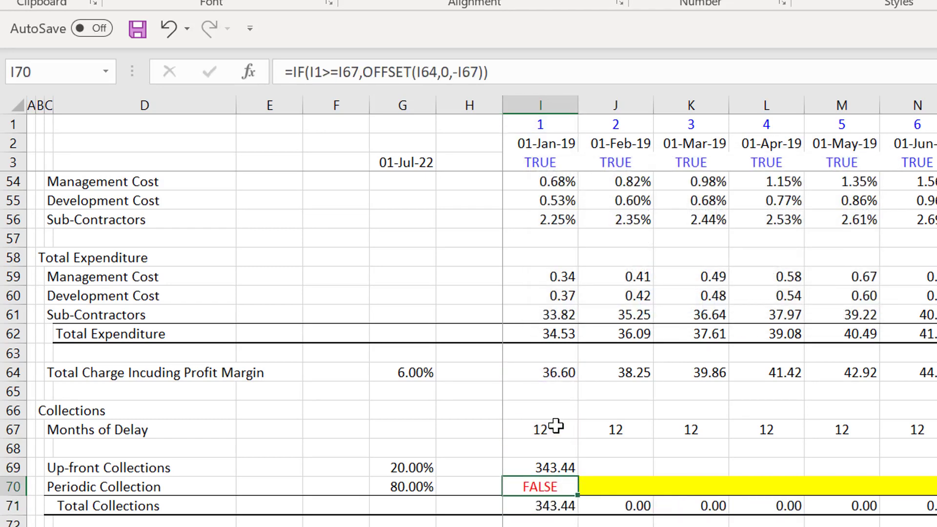
- Multiply the Periodic Collection formula in I70 by 1 and fill it across all months of row 70
key("F2")
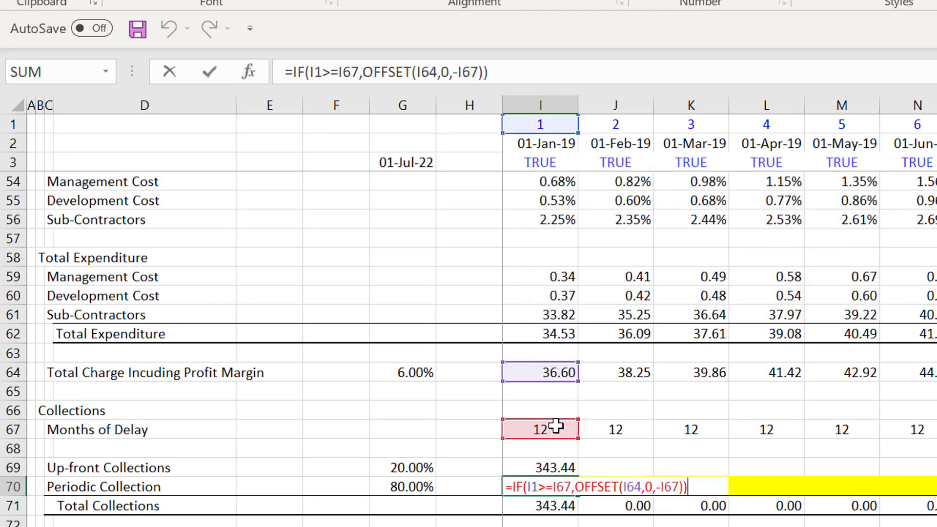
left_click(519, 67)
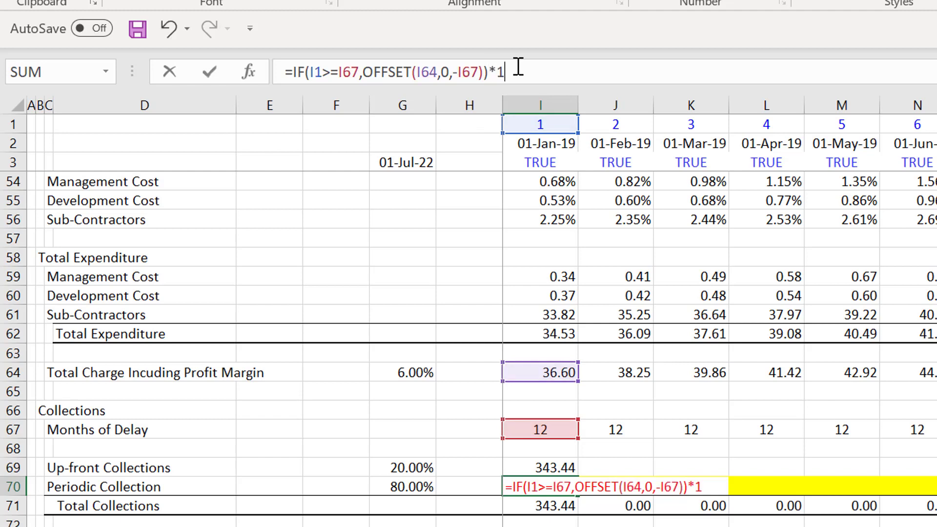
key("Return")
key("Up")
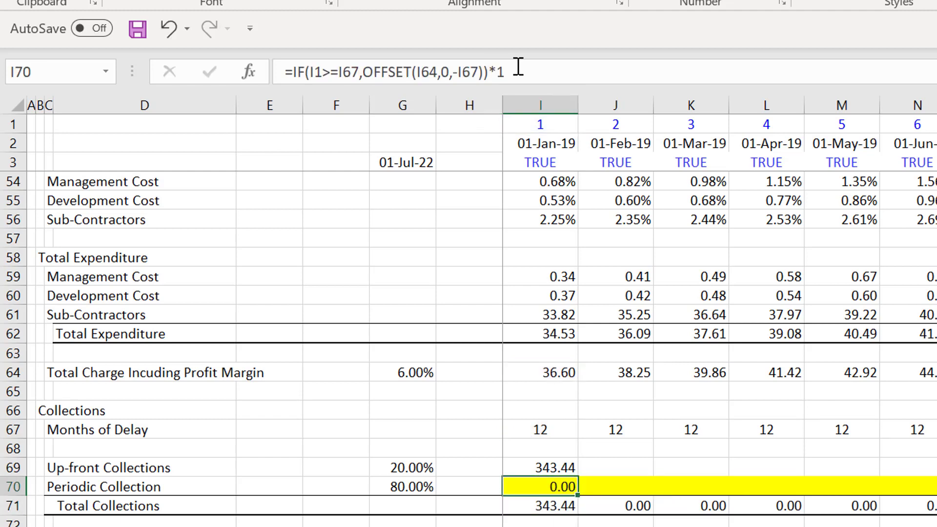
key("ctrl+shift+Right")
key("ctrl+r")
- Check the filled Periodic Collection values and formulas across the months of row 70
key("Right")
key("Right")
key("Right")
key("Right")
key("Right")
key("Right")
key("Right")
key("Right")
key("Right")
key("Right")
key("Right")
key("Right")
key("Right")
key("Right")
key("Right")
key("Right")
key("Right")
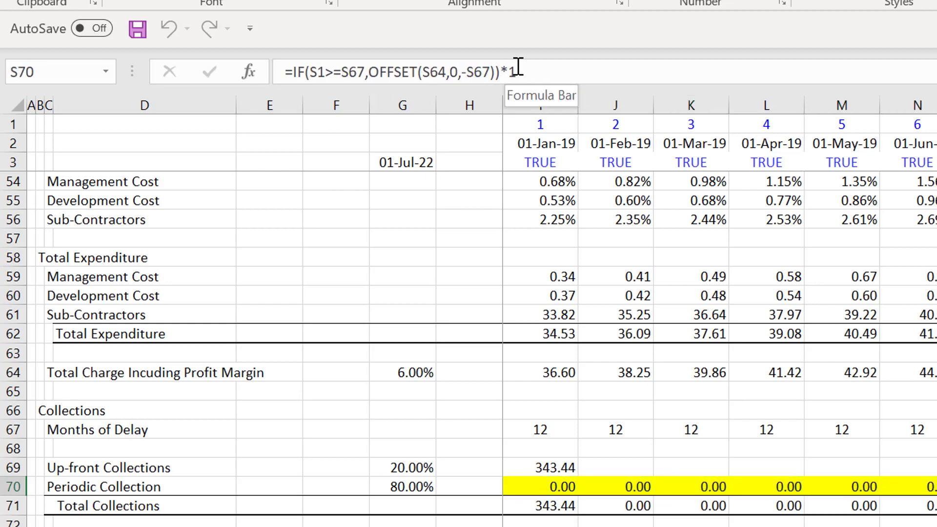
key("Left")
key("Left")
key("Left")
key("Left")
key("Left")
key("Left")
key("Left")
key("Left")
key("Left")
key("Left")
key("Left")
key("Left")
key("Left")
key("Left")
key("Left")
key("Left")
key("Left")
key("Left")
key("Left")
key("Left")
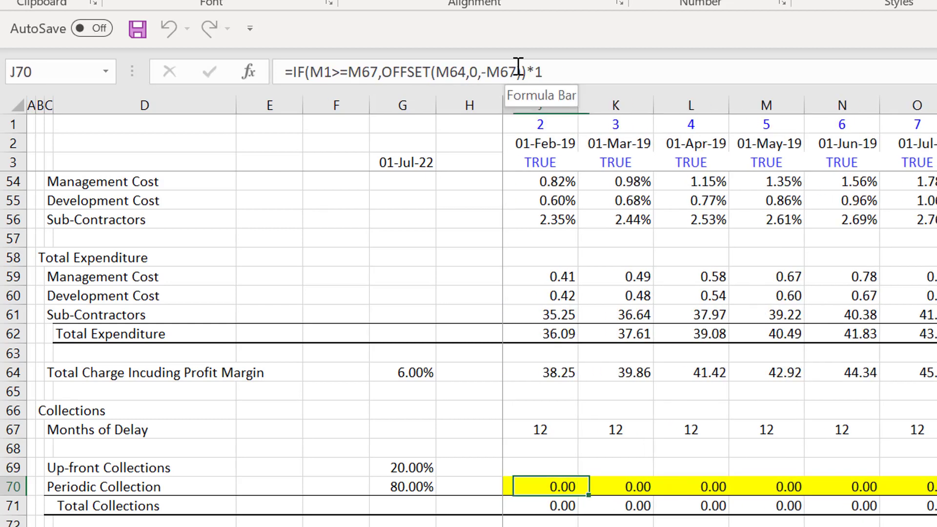
key("Right")
key("Right")
key("Right")
key("Right")
key("Right")
key("Right")
key("Right")
key("Right")
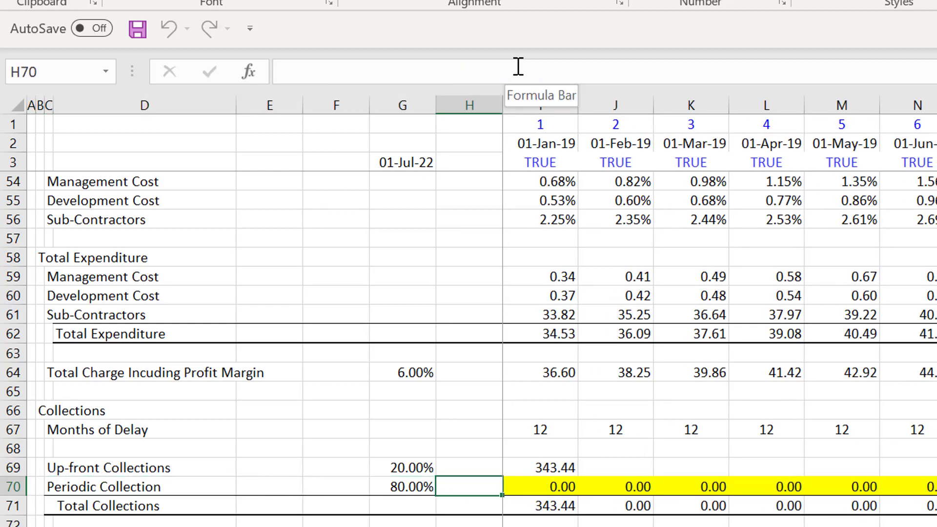
- Make the multiplier in I70's Periodic Collection formula the absolute percentage reference $G$70, and fill the formula across all months of the row
key("F2")
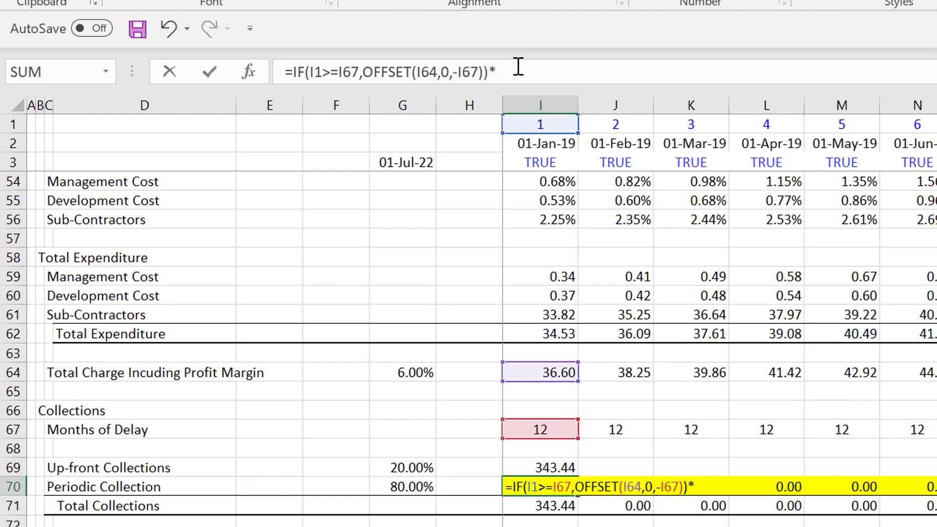
left_click(399, 488)
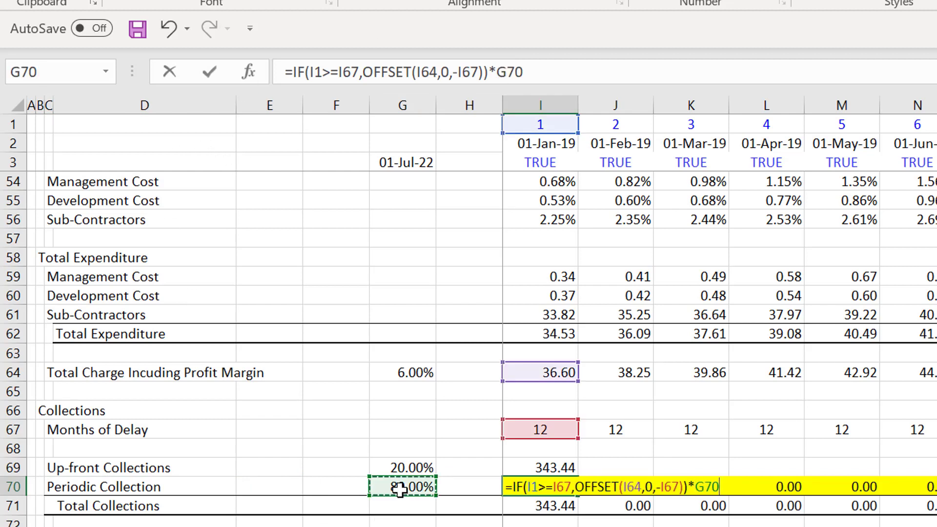
key("F4")
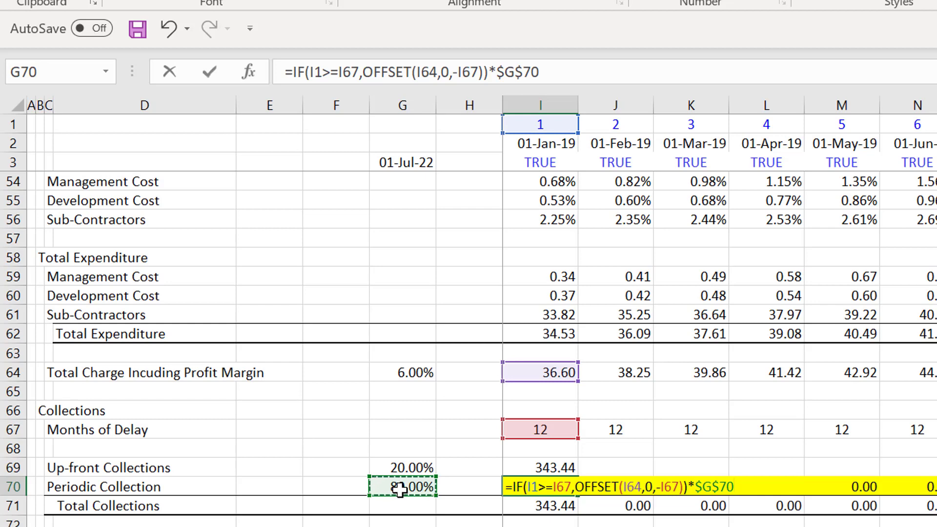
key("Return")
key("Up")
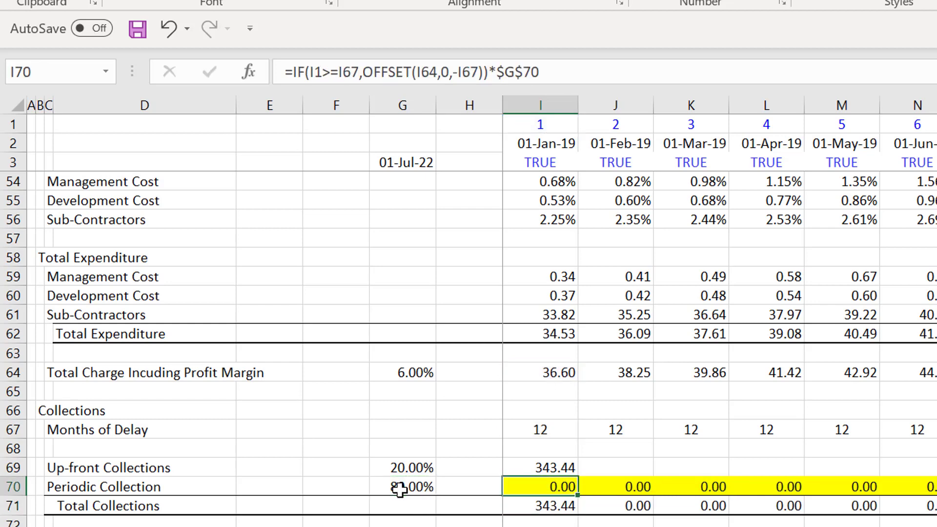
key("ctrl+shift+Right")
key("ctrl+r")
- Look over Total Collections in row 71 and the remaining-to-spend and APG Fee rows above the Debt Schedule
key("Down")
key("Down")
key("Down")
key("Down")
key("Down")
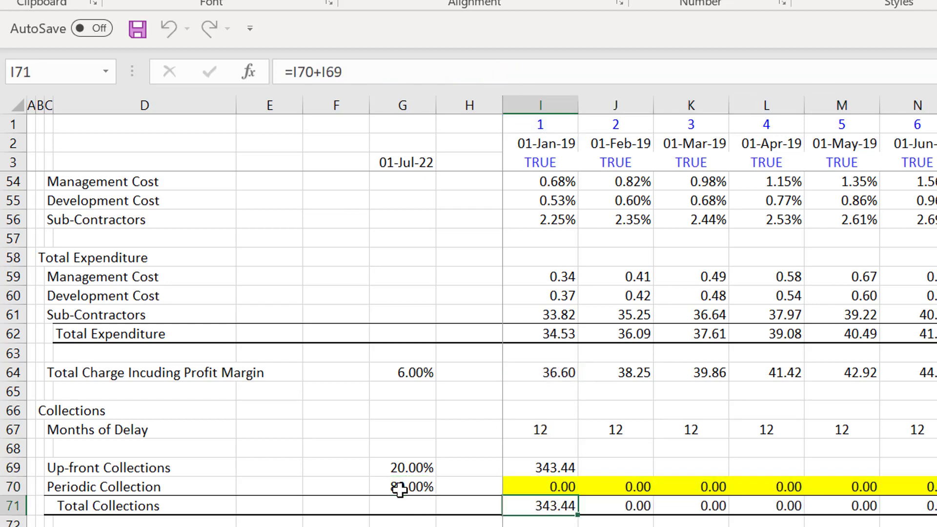
key("Down")
key("Down")
key("Down")
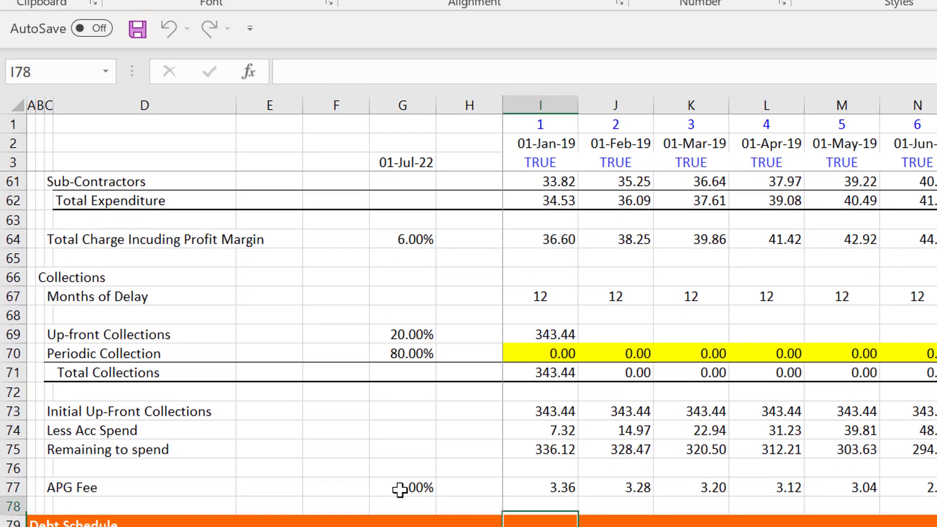
- Examine the Initial Up-Front Collections and APG Fee formulas in column I, rows 73 to 77
key("Up")
key("Up")
key("Up")
key("Up")
key("Up")
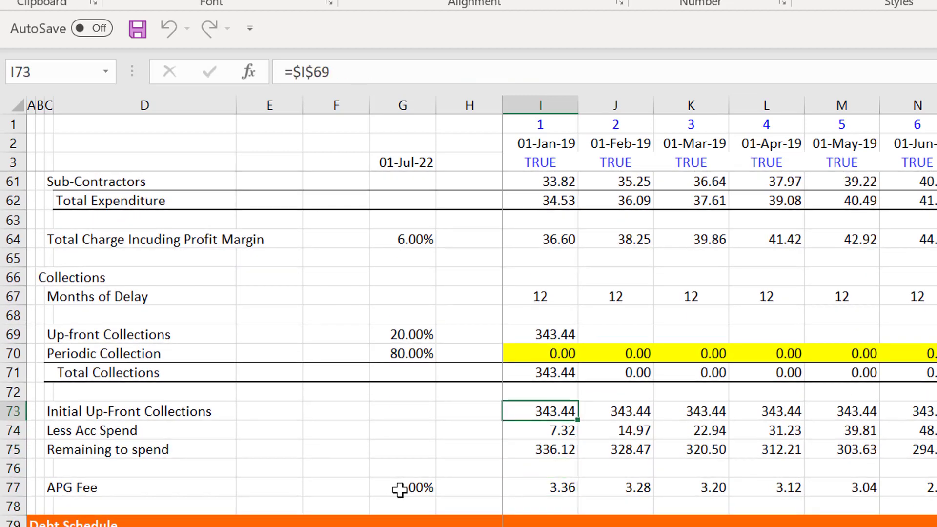
key("Down")
key("Down")
key("Down")
key("Down")
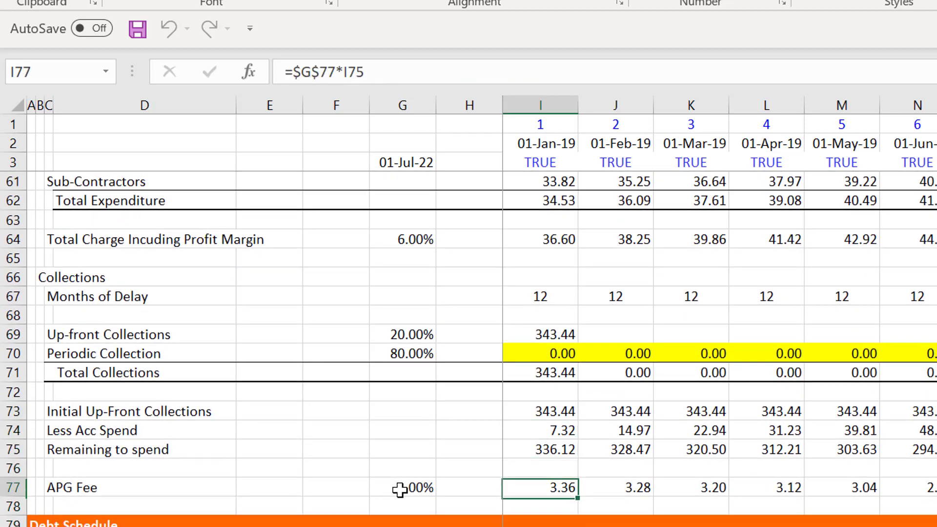
- Look over the PPF Loan rows of the Debt Schedule, from Maximum Loan Draw down to Less Repayments and the Opening Balance formula
key("Down")
key("Down")
key("Down")
key("Down")
key("Down")
key("Down")
key("Down")
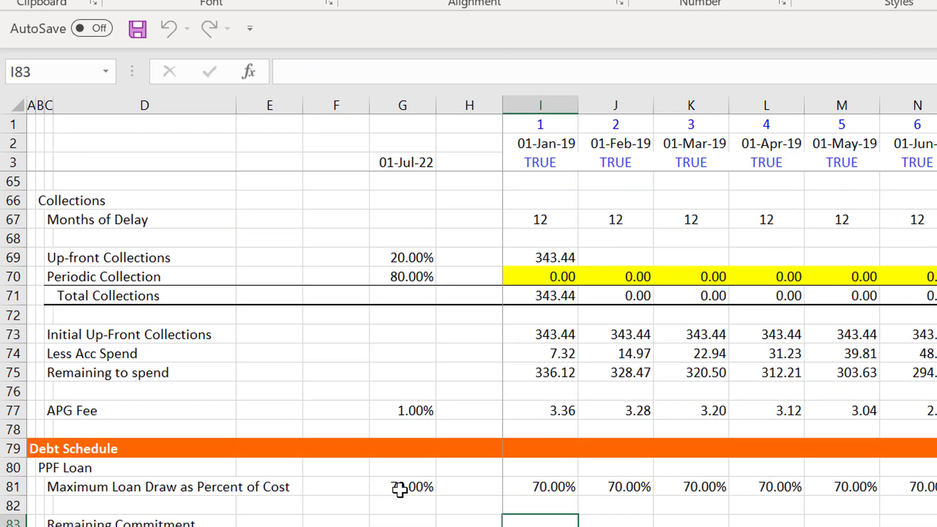
key("Down")
key("Down")
key("Down")
key("Down")
key("Down")
key("Down")
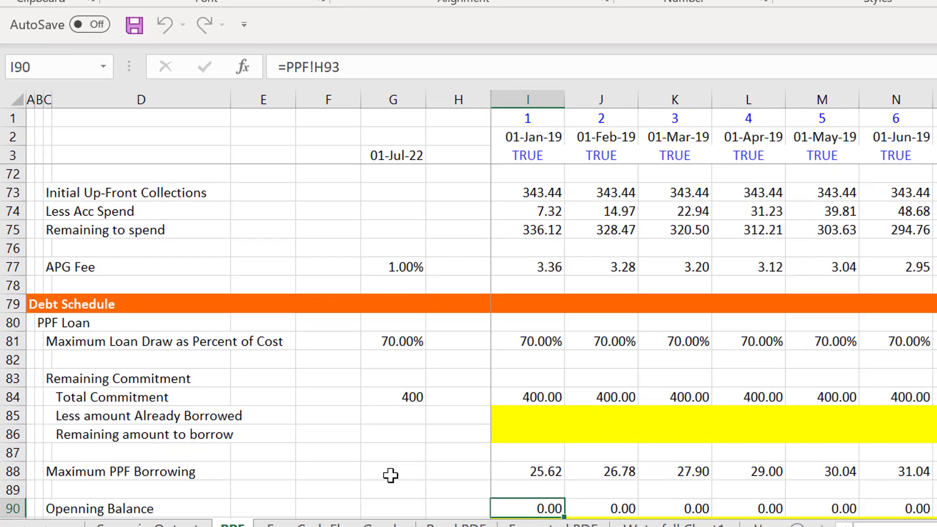
key("Down")
key("Down")
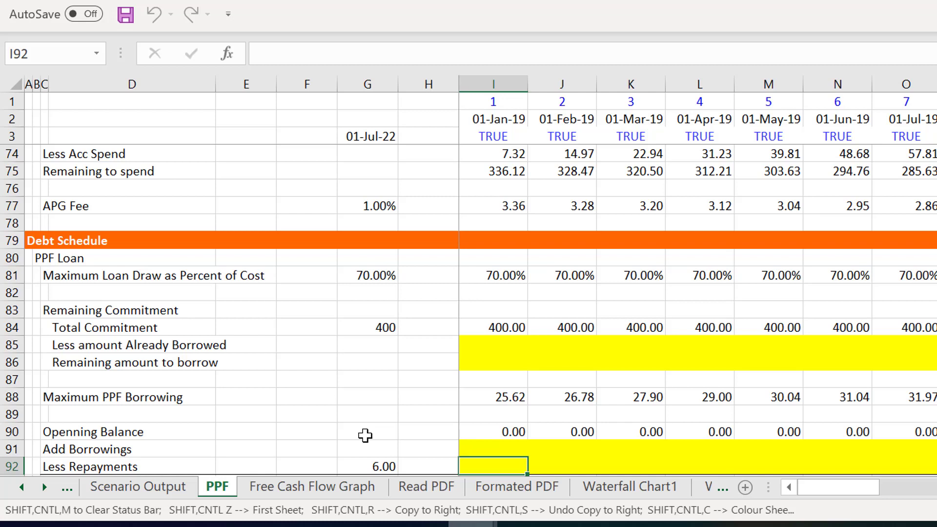
key("Up")
key("Up")
key("Up")
key("Up")
key("Up")
key("Up")
key("Up")
key("Up")
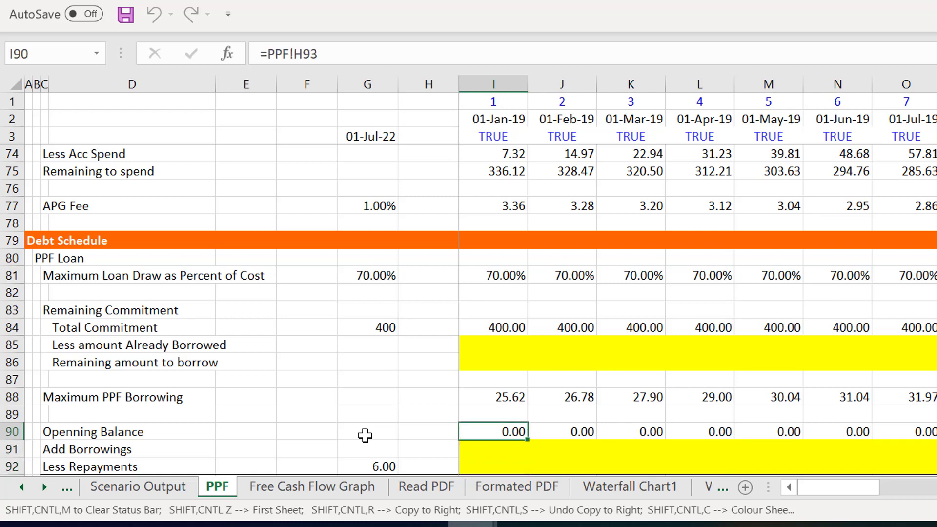
- Examine the Remaining Commitment block, the Maximum PPF Borrowing row and the loan balance rows down to Interest Rate
key("Left")
key("Left")
key("Left")
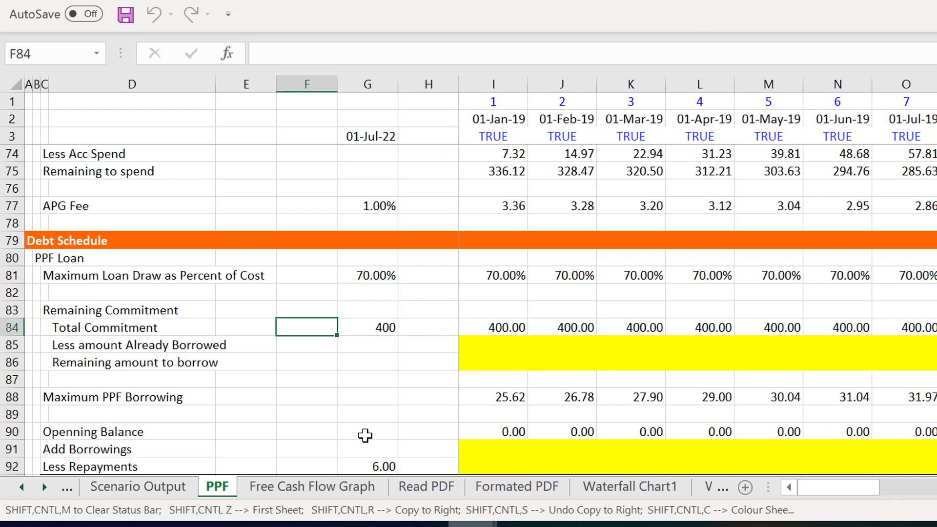
key("Right")
key("Right")
key("Right")
key("Right")
key("Down")
key("Left")
key("Left")
key("Left")
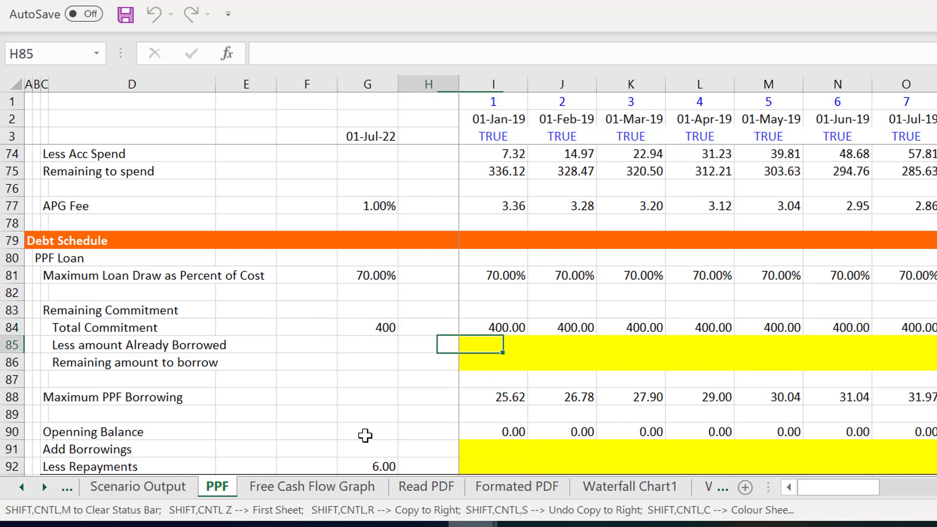
key("Right")
key("Right")
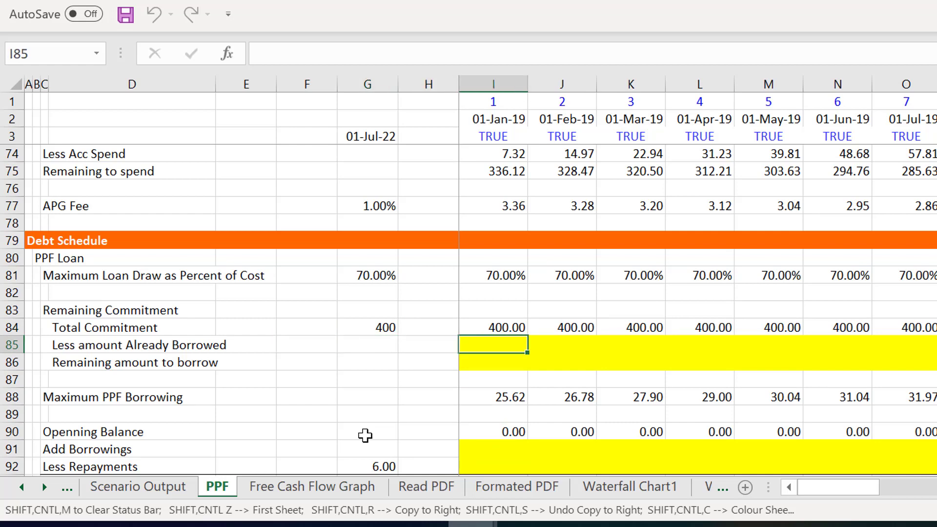
key("Down")
key("Down")
key("Down")
key("Down")
key("Down")
key("Down")
key("Down")
key("Down")
key("Down")
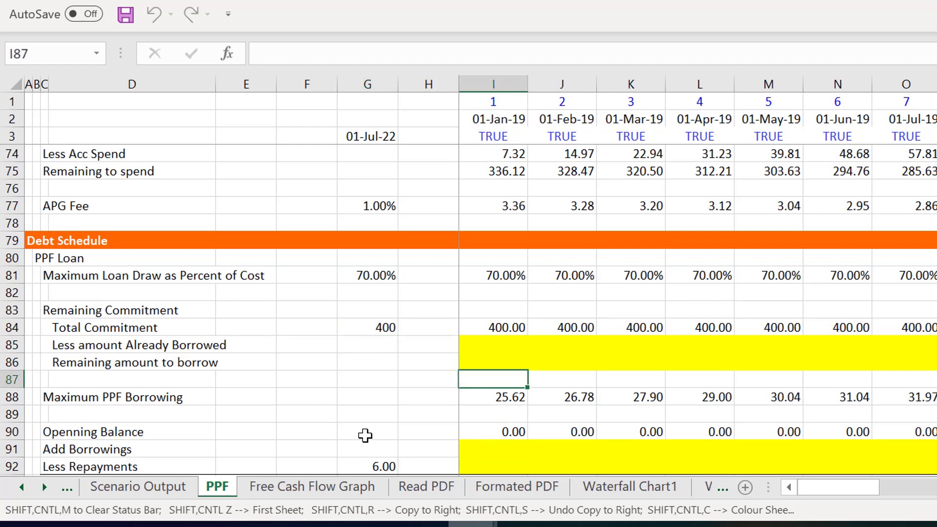
key("Down")
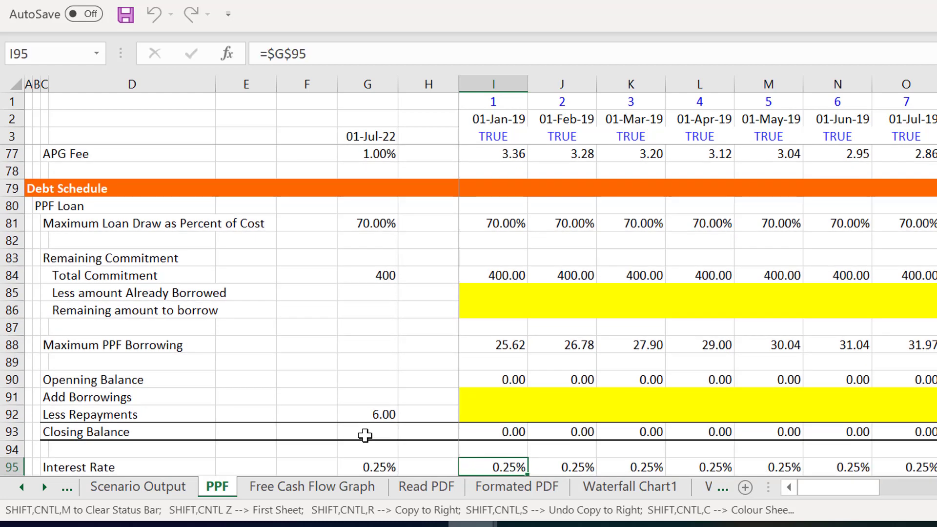
- Link Less amount Already Borrowed in I85 to the PPF Loan opening balance with =I90 and fill it across all months
key("Up")
key("Up")
key("Up")
key("Up")
key("Up")
key("Up")
key("Up")
key("Up")
key("Up")
key("Up")
key("Up")
key("Up")
key("Down")
key("Down")
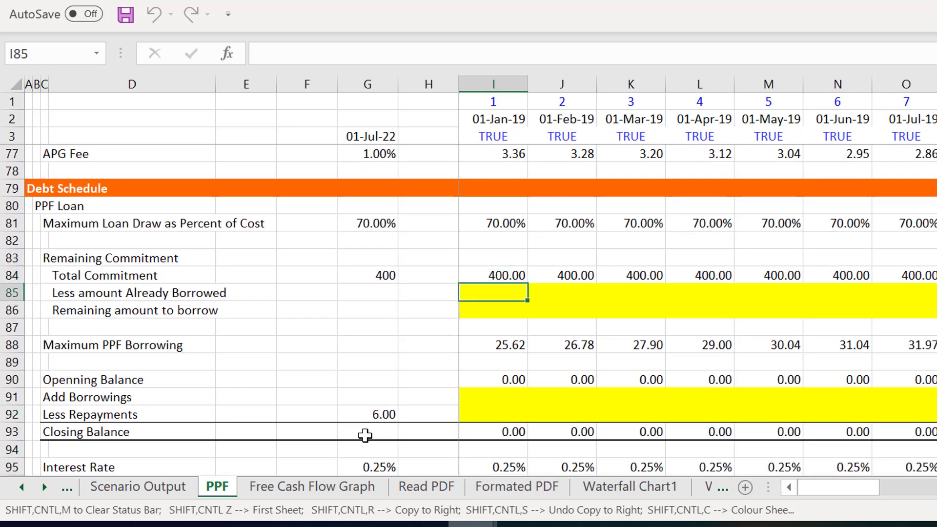
type("=")
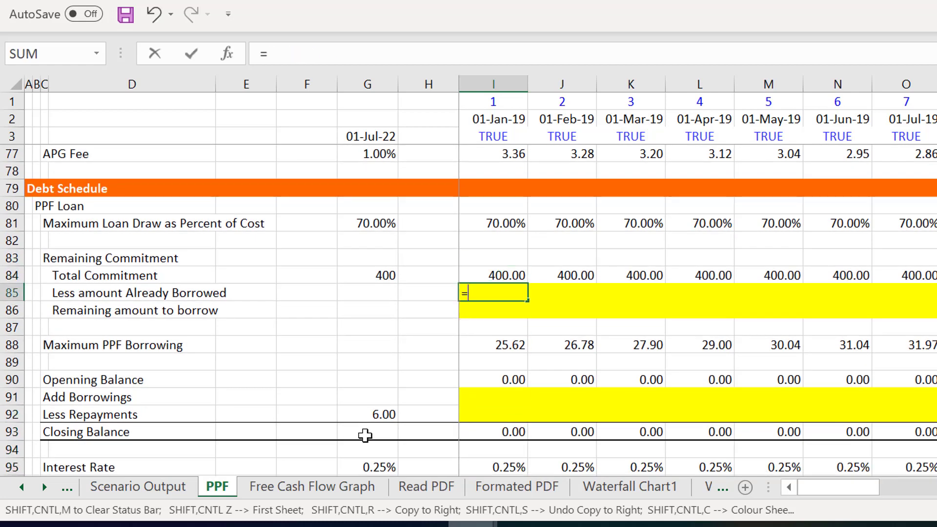
key("Down")
key("Down")
key("Down")
key("Down")
key("Down")
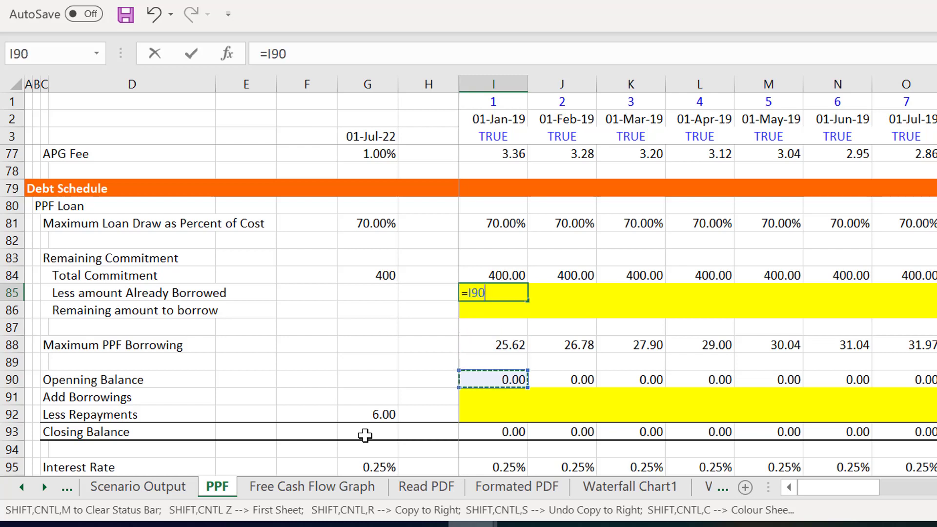
key("ctrl+Return")
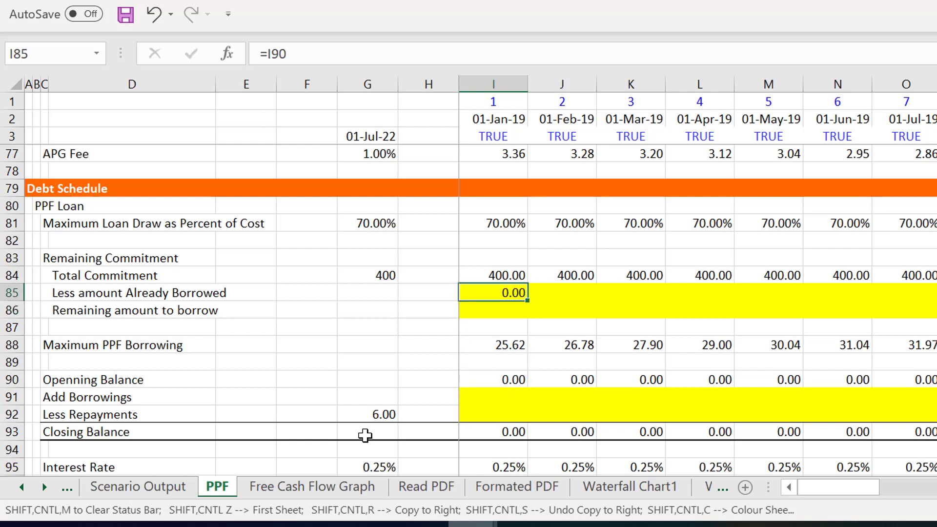
key("ctrl+shift+r")
- Calculate Remaining amount to borrow in I86 as =I84-I85 and fill it across all months of the row
key("Down")
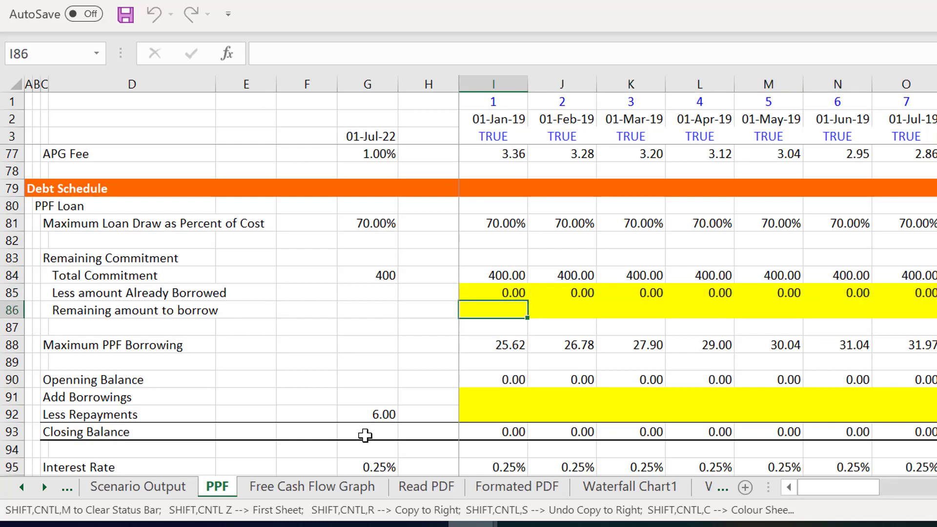
key("Left")
key("Left")
key("Right")
key("Right")
key("F2")
type("=")
key("Up")
key("Up")
type("-")
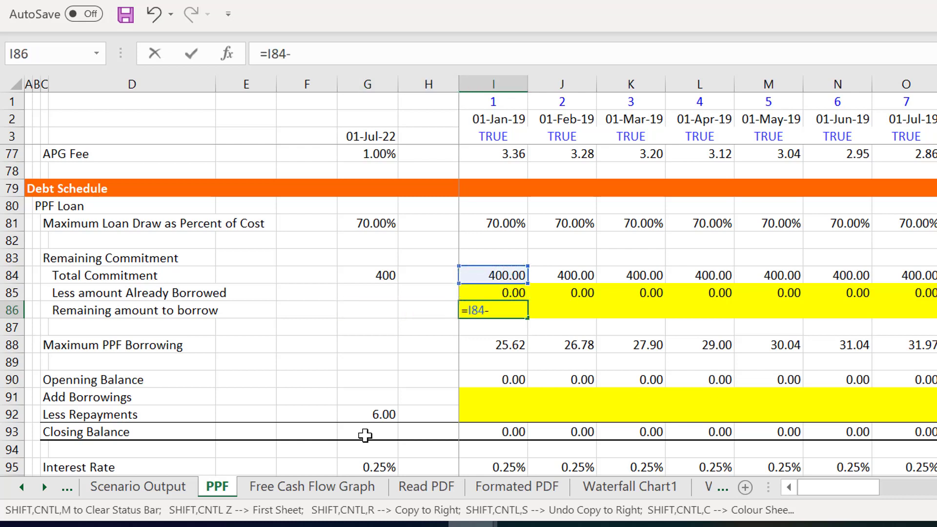
key("Up")
key("Return")
key("Up")
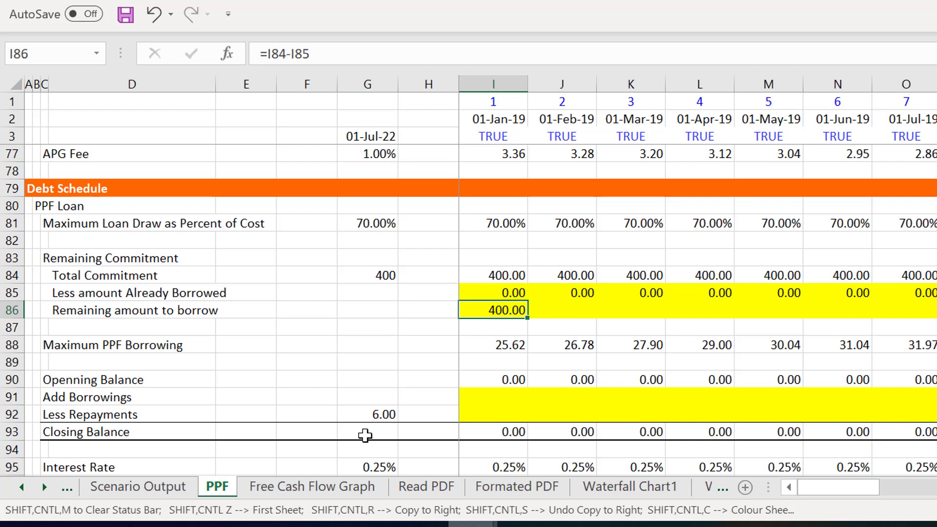
key("ctrl+shift+r")
- Check the Remaining Commitment formulas in I84 to I86 and inspect the cells referenced by Maximum PPF Borrowing in I88
key("Up")
key("Up")
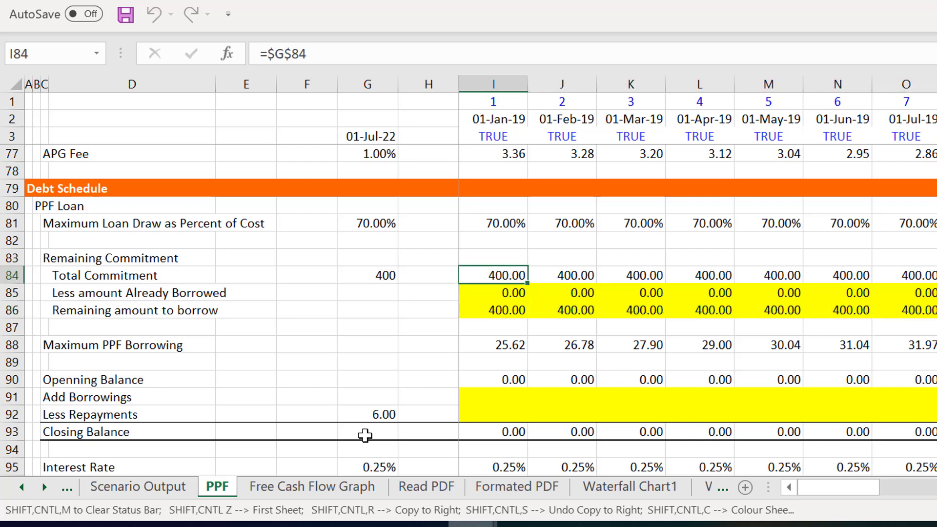
key("Down")
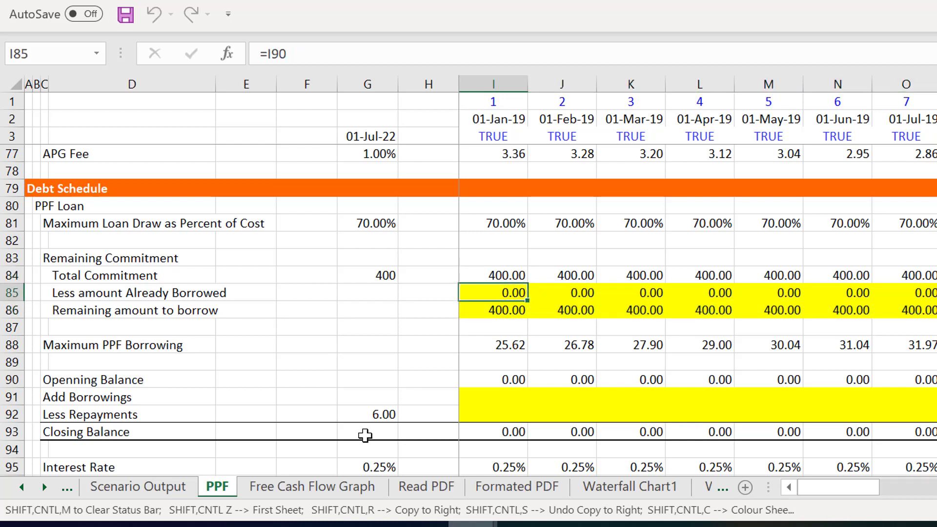
key("Down")
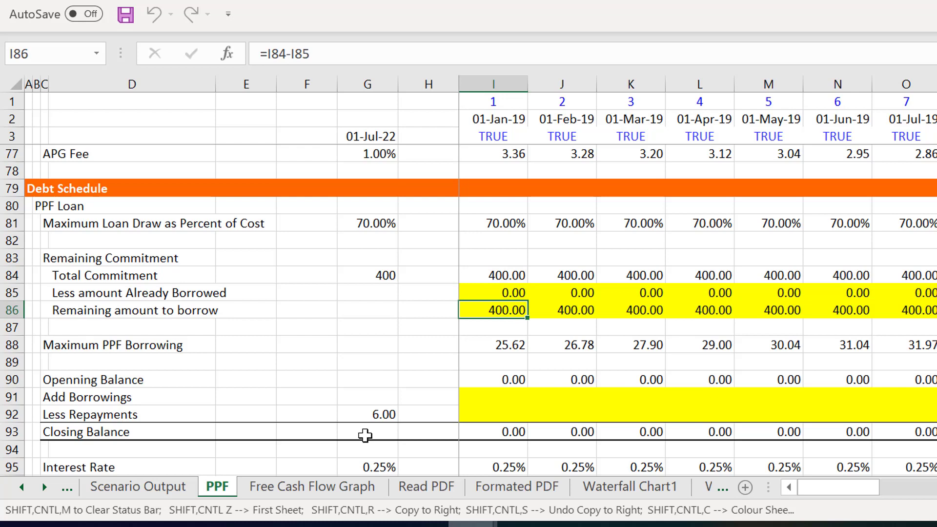
key("Down")
key("Down")
key("Down")
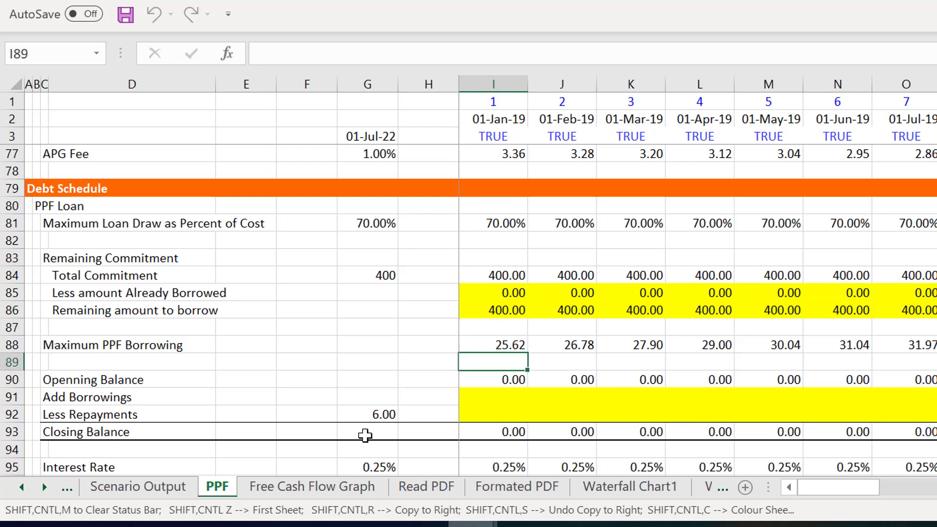
key("Up")
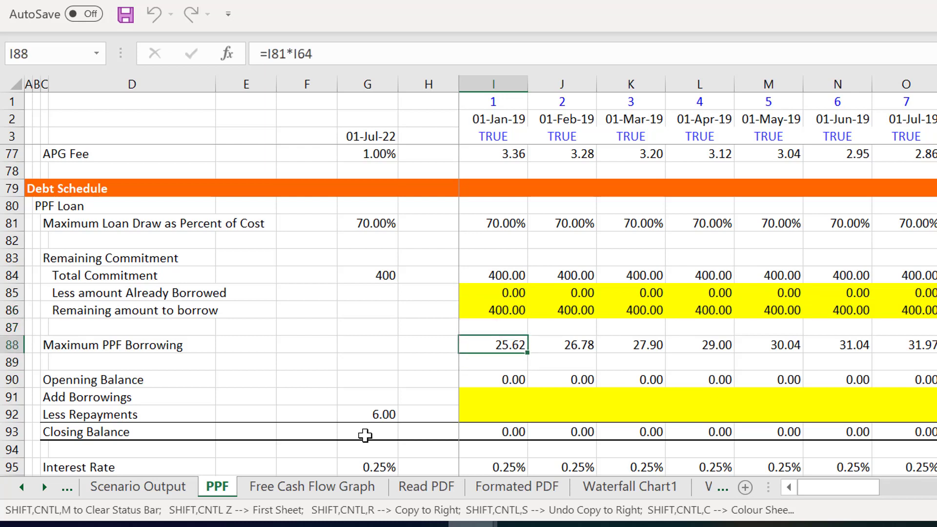
key("F2")
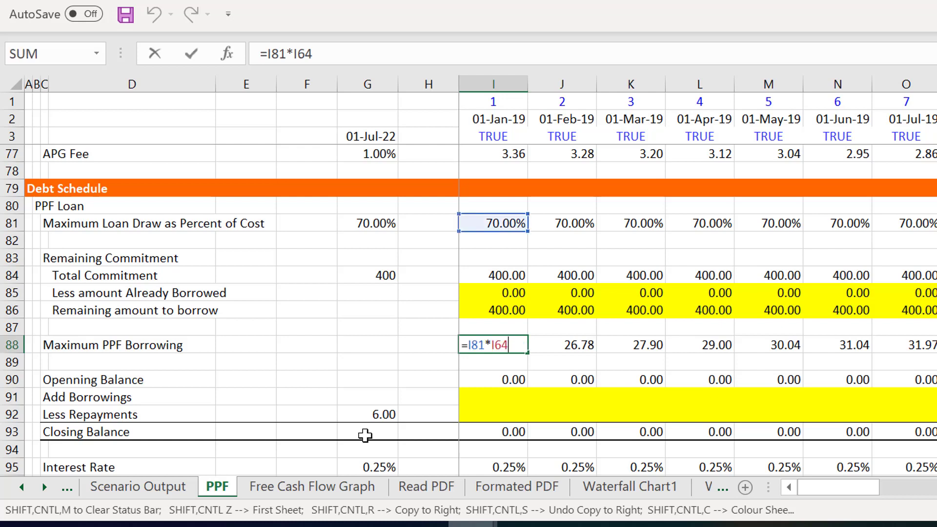
key("Escape")
- Trace Maximum PPF Borrowing back to Total Charge Including Profit Margin in row 64, looking over the Collections rows along the way
key("Up")
key("Up")
key("Up")
key("Up")
key("Up")
key("Up")
key("Up")
key("Up")
key("Up")
key("Up")
key("Up")
key("Up")
key("Up")
key("Up")
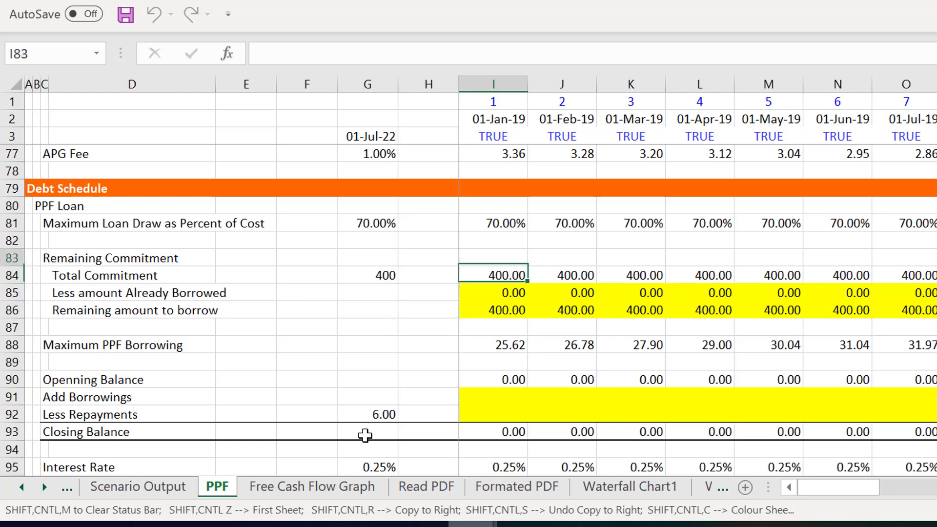
key("Up")
key("Up")
key("Up")
key("Up")
key("Up")
key("Up")
key("Up")
key("Up")
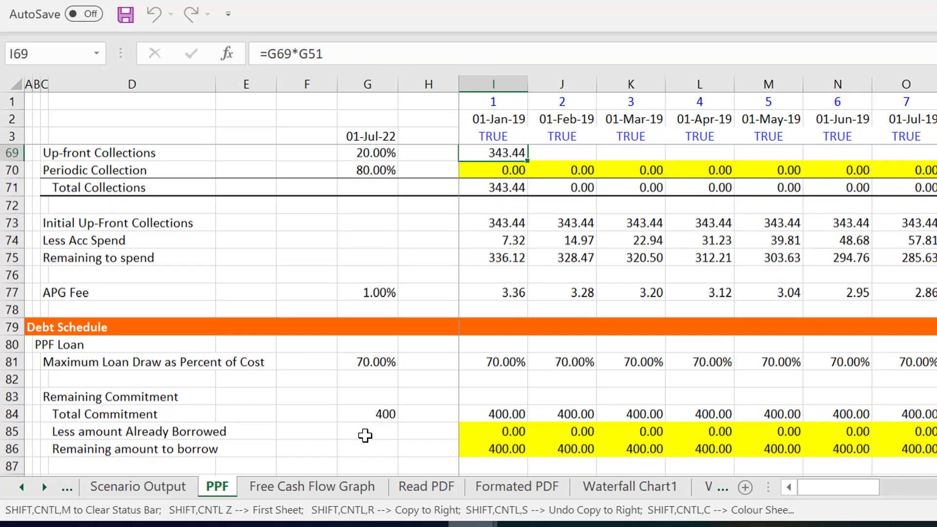
key("Down")
key("Down")
key("Down")
key("Down")
key("Down")
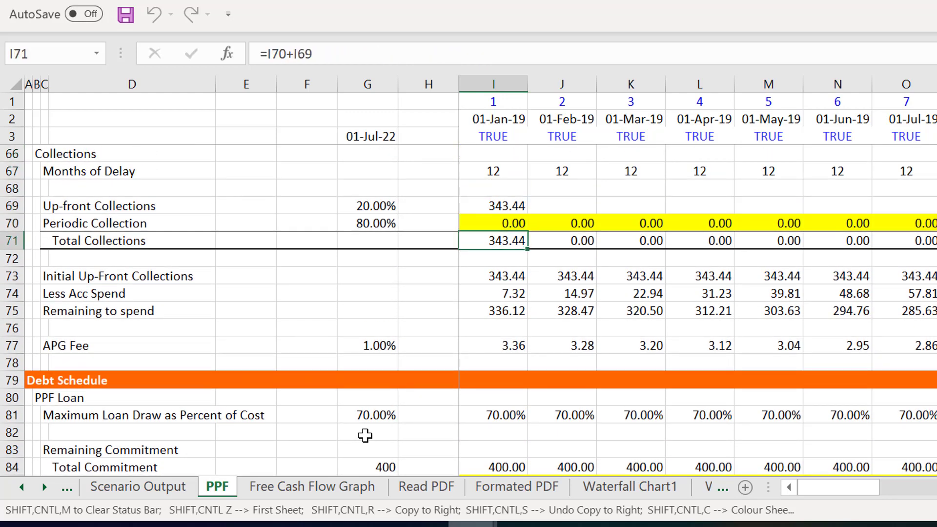
key("Up")
key("Up")
key("Up")
key("Up")
key("Up")
key("Up")
key("Up")
key("Up")
key("Up")
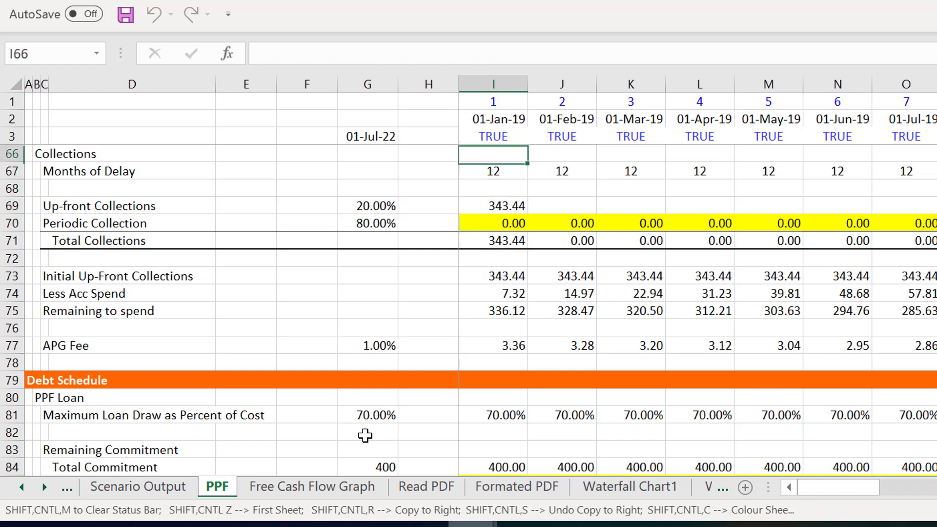
key("Down")
key("Down")
key("Down")
key("Down")
key("Down")
key("Down")
key("Down")
key("Down")
key("Down")
key("Down")
key("Down")
key("Down")
key("Down")
key("Down")
key("Down")
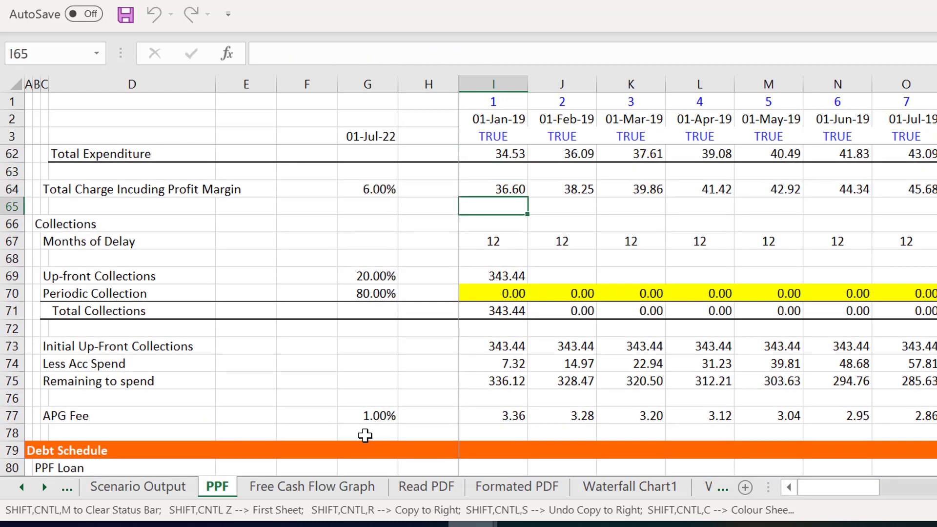
- Return to the PPF Loan balance block and select the empty Add Borrowings and Less Repayments cells, I91 and I92
key("Down")
key("Down")
key("Down")
key("Down")
key("Down")
key("Down")
key("Down")
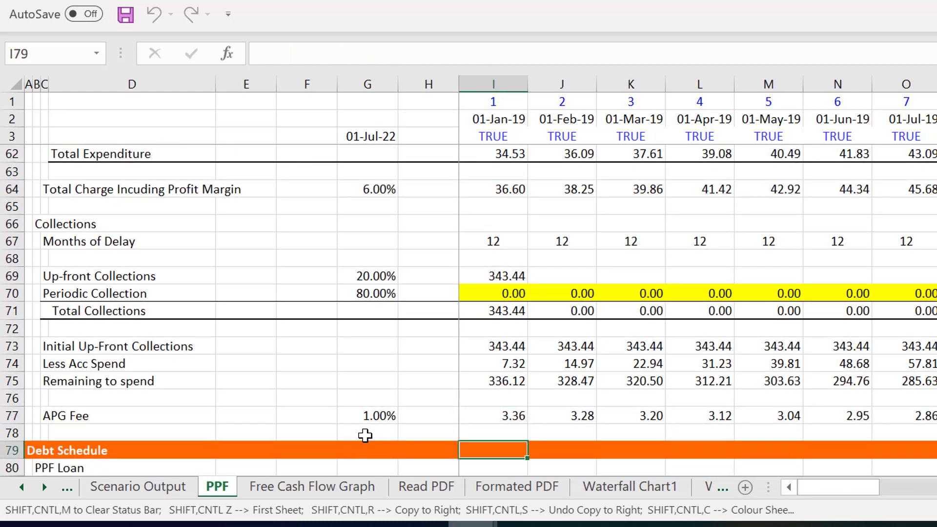
key("Down")
key("Down")
key("Down")
key("Down")
key("Down")
key("Down")
key("Down")
key("Down")
key("Down")
key("Down")
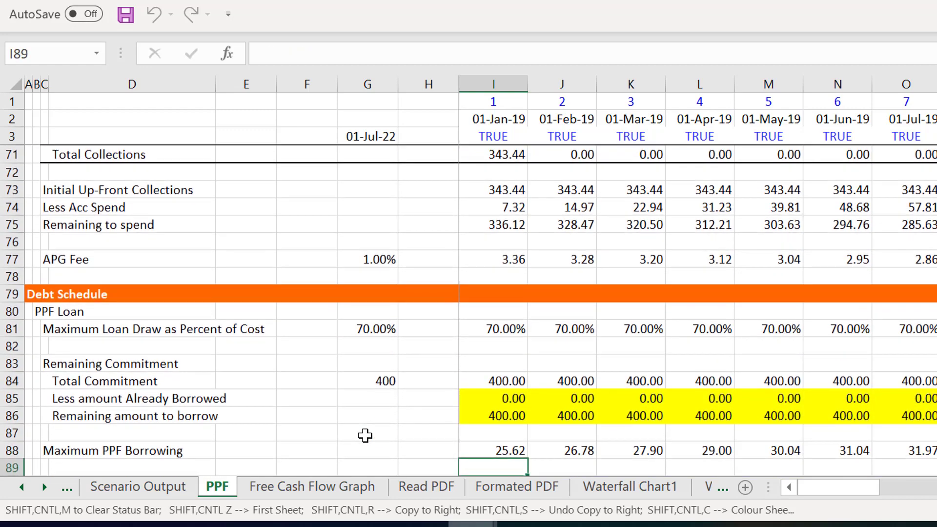
key("Down")
key("Down")
key("Down")
key("Down")
key("Down")
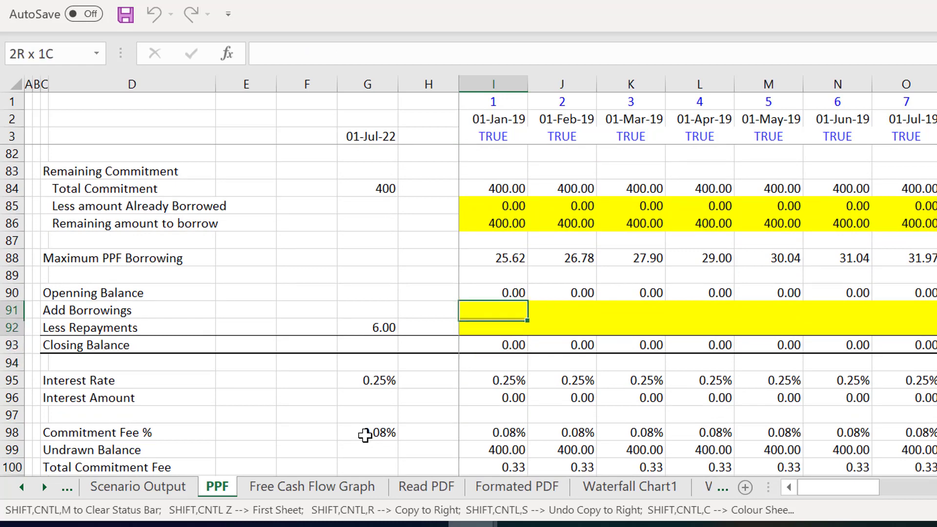
- Look over the PPF commitment fee, the Short-term Loan section and the Cash Flow Statement down to Total Operating Cost
key("Down")
key("Down")
key("Down")
key("Down")
key("Down")
key("Down")
key("Down")
key("Down")
key("Down")
key("Down")
key("Down")
key("Down")
key("Down")
key("Down")
key("Down")
key("Down")
key("Down")
key("Down")
key("Down")
key("Down")
key("Down")
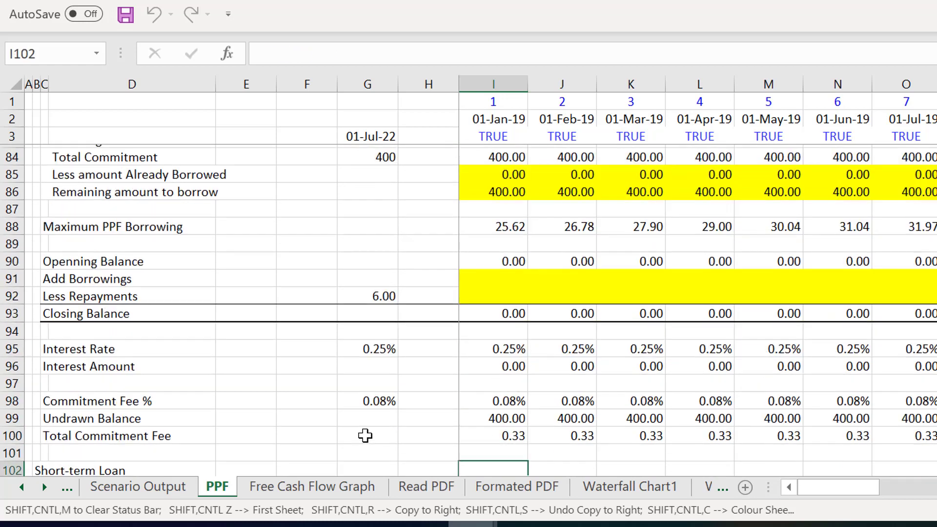
key("Down")
key("Down")
key("Down")
key("Down")
key("Down")
key("Down")
key("Down")
key("Down")
key("Down")
key("Down")
key("Down")
key("Down")
key("Down")
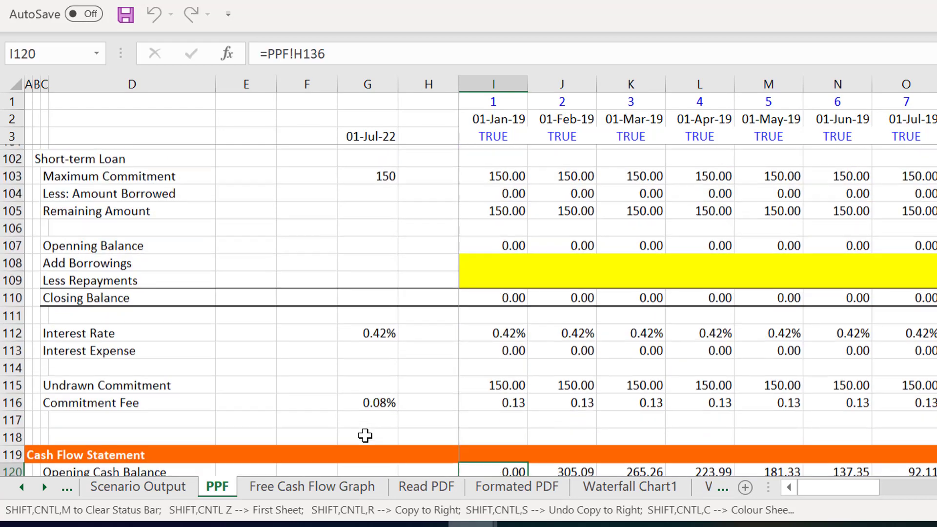
- Examine the Cash Flow Statement from Total Operating Cost to Change in Cash, including the formulas in I131 and I134
key("Down")
key("Down")
key("Down")
key("Down")
key("Down")
key("Down")
key("Down")
key("Down")
key("Down")
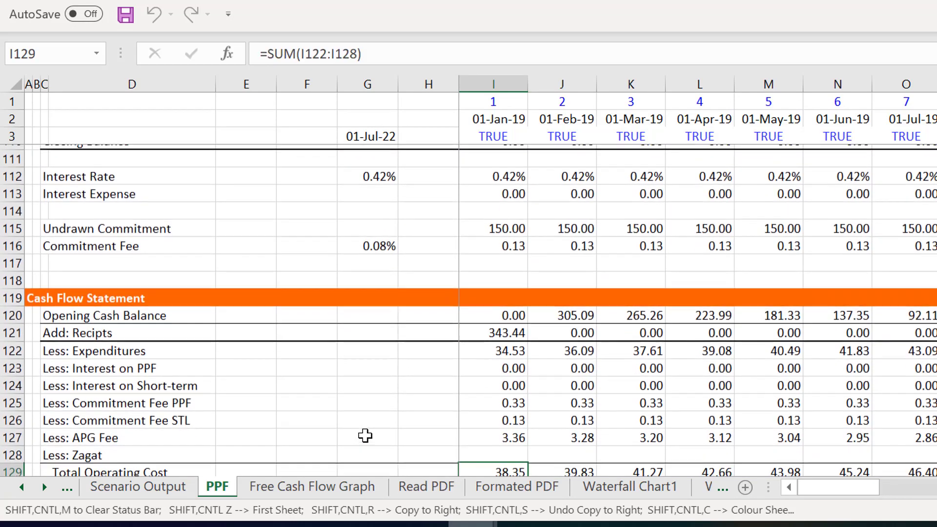
key("Down")
key("Down")
key("Down")
key("Down")
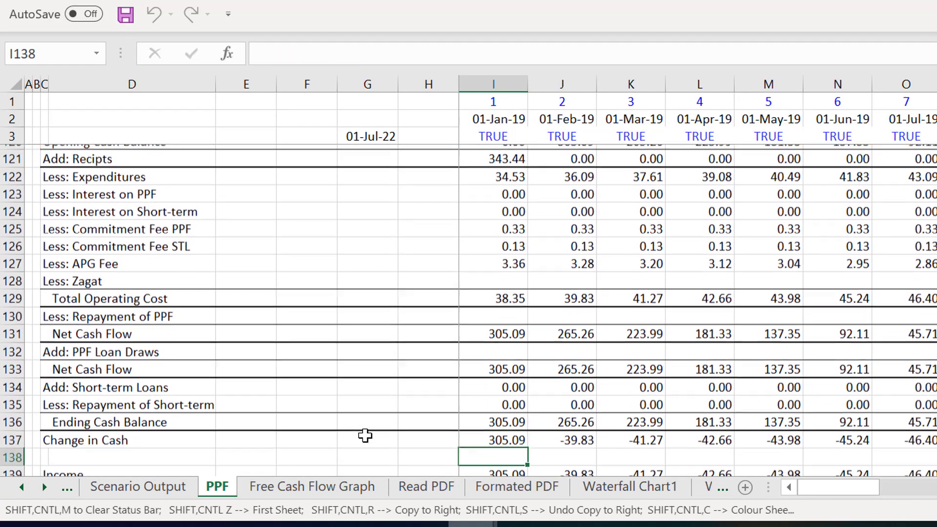
key("Up")
key("Up")
key("Up")
key("Up")
key("Up")
key("Up")
key("Up")
key("Up")
key("Up")
key("Up")
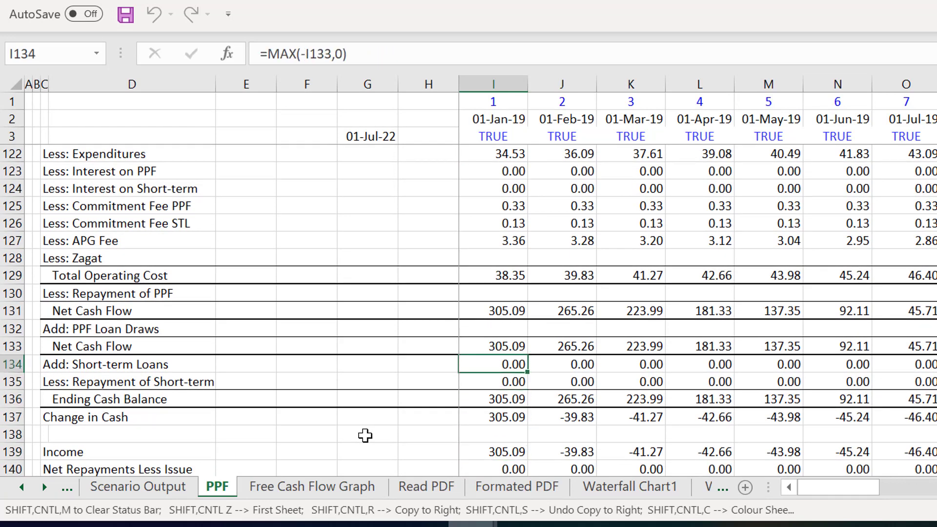
key("Up")
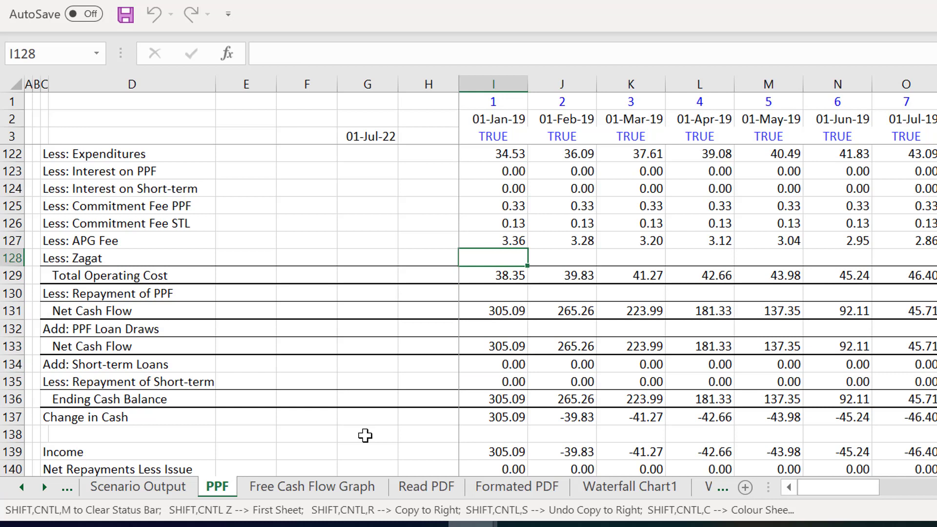
key("Down")
key("Down")
key("Down")
key("Down")
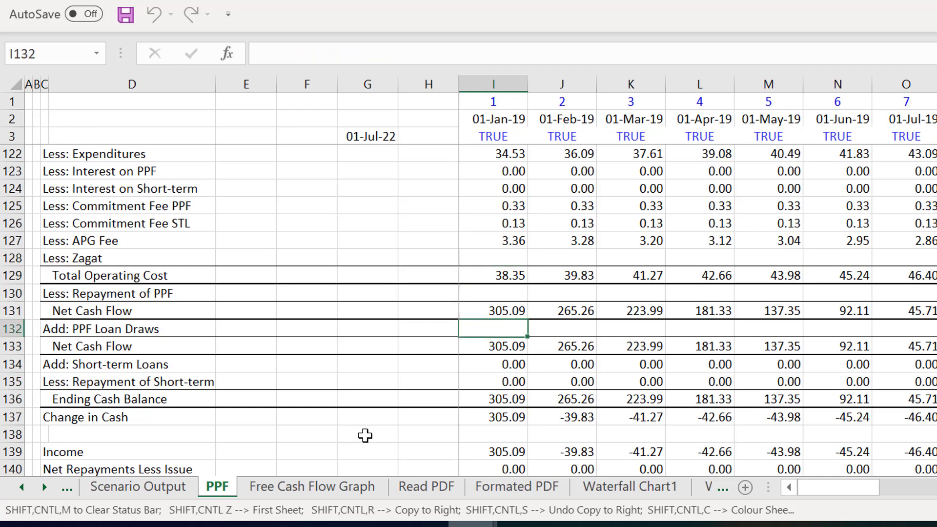
key("Up")
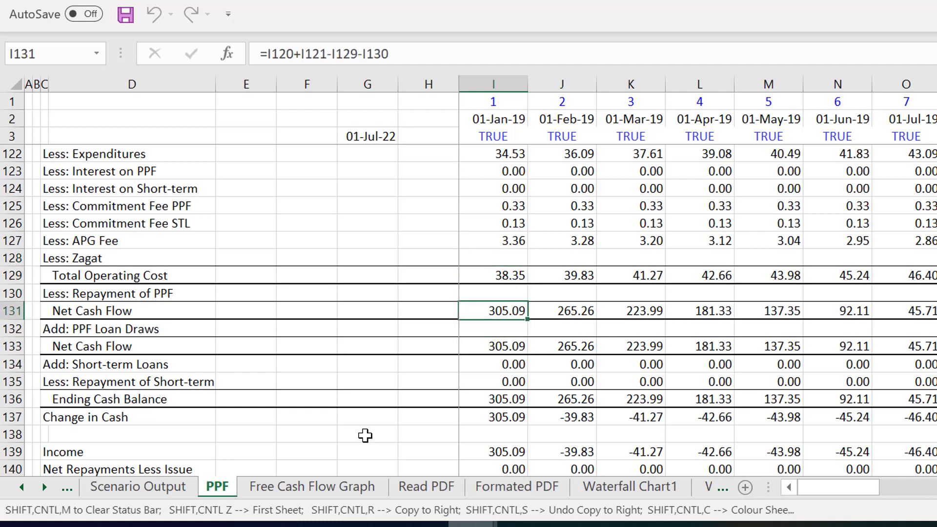
- Look along the Net Cash Flow in row 131 across the monthly columns
key("Down")
key("Up")
key("Right")
key("Right")
key("Right")
key("Right")
key("Right")
key("Right")
key("Right")
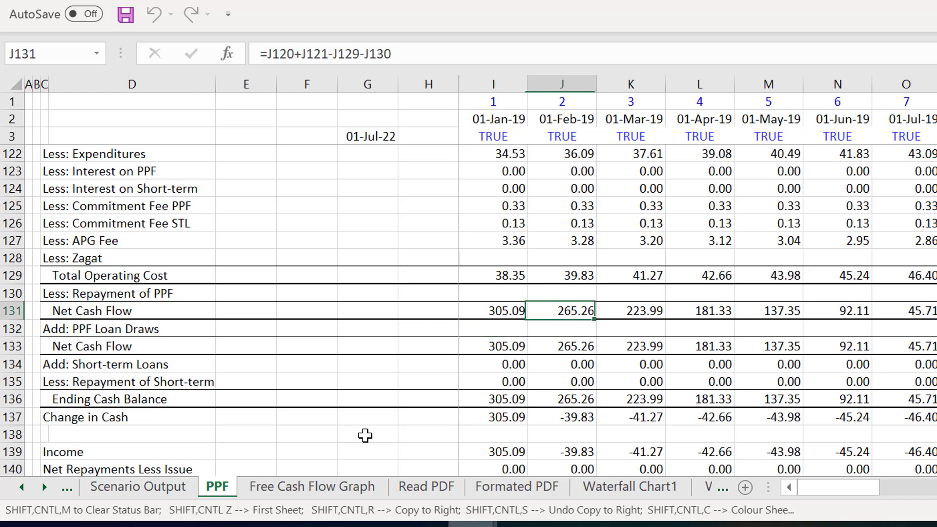
key("Right")
key("Right")
key("Right")
key("Right")
key("Right")
key("Right")
key("Right")
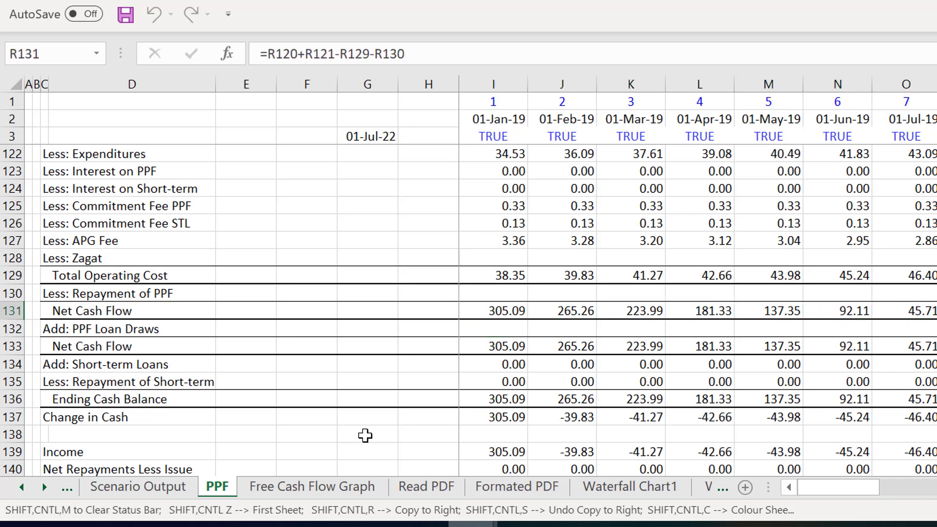
key("Down")
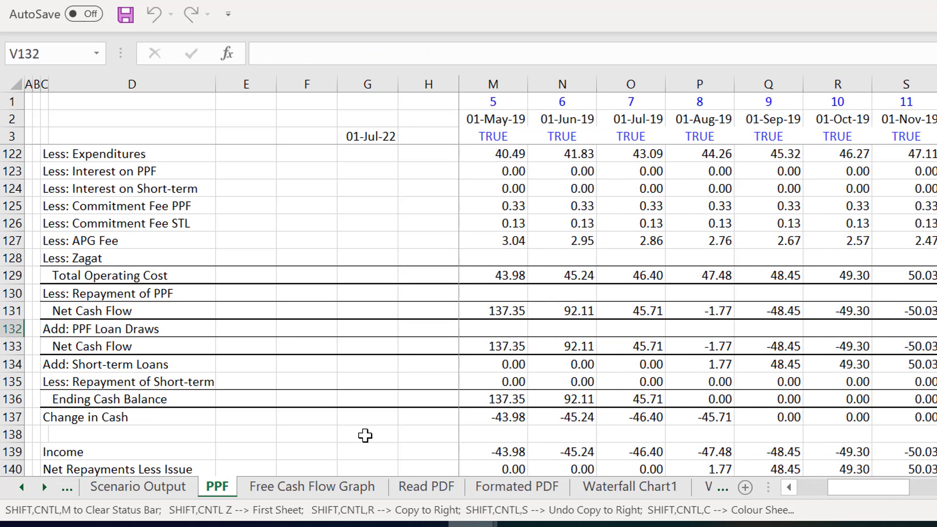
- Enter =MAX(-I131,0) for the PPF Loan Draws in I132 and copy it across the monthly columns
key("ctrl+Left")
key("ctrl+Left")
key("ctrl+Left")
key("Right")
key("Right")
key("Right")
key("Right")
key("Right")
key("Right")
key("Right")
key("Right")
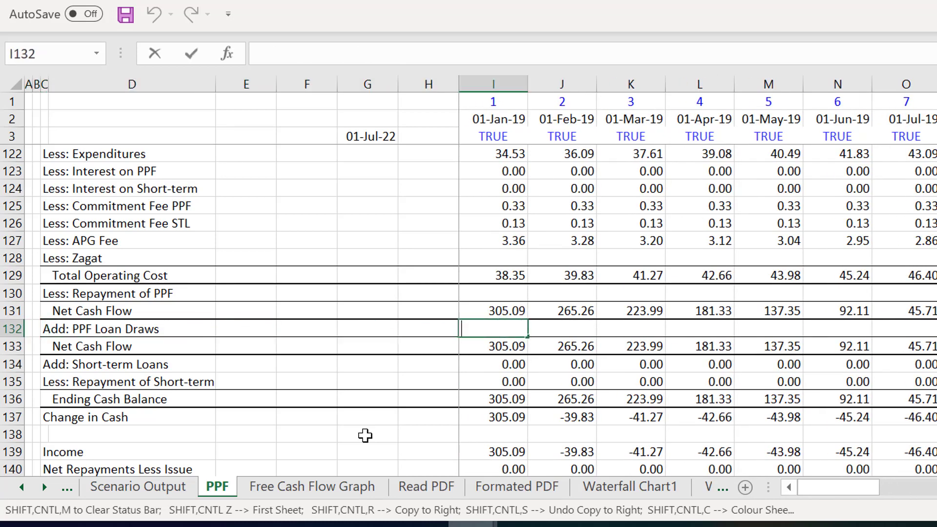
type("=max(")
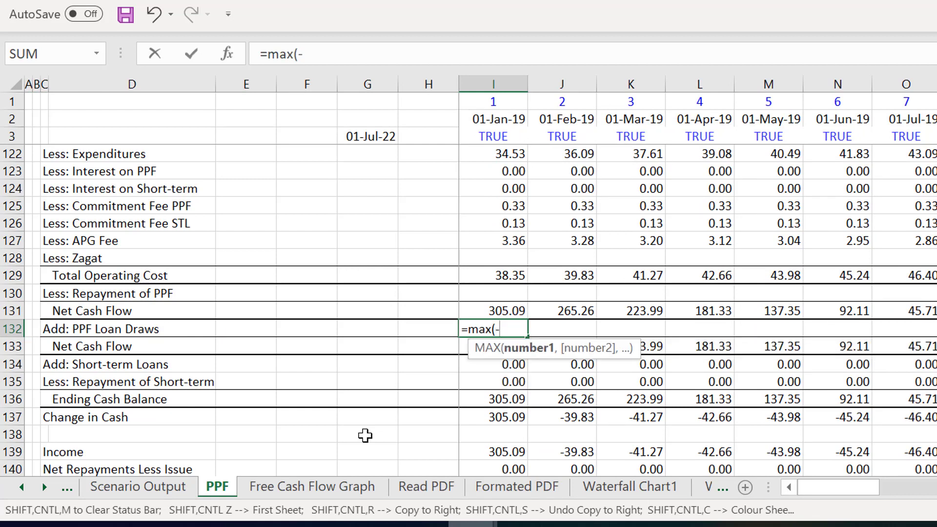
type("-")
key("Up")
type(",0")
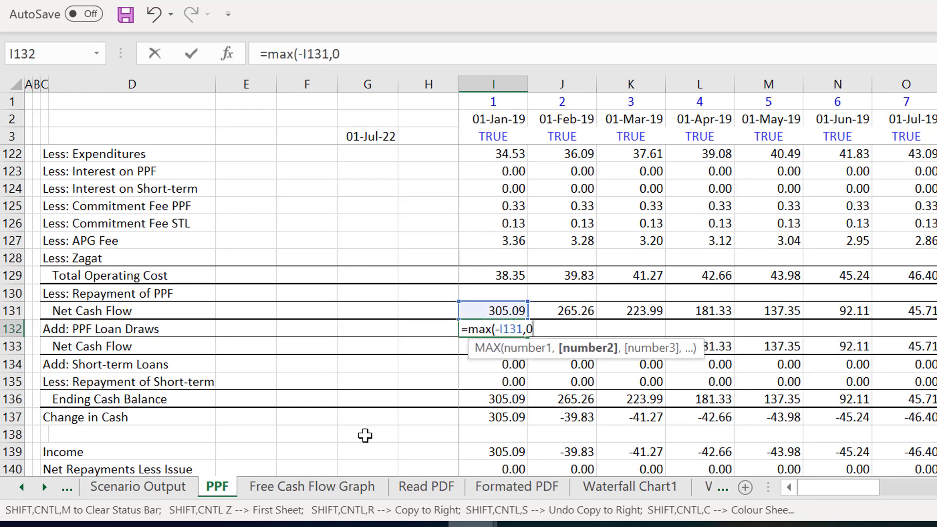
type(")")
key("Return")
key("Up")
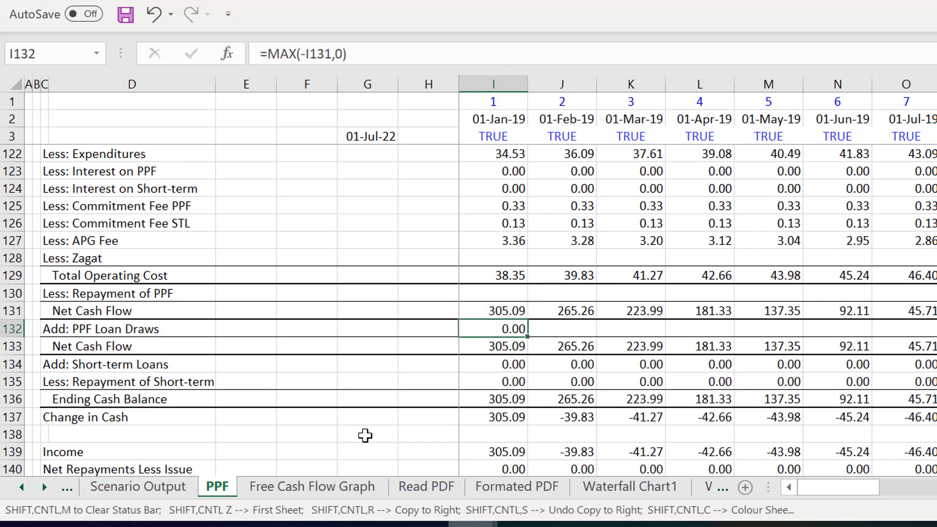
key("ctrl+shift+Right")
key("ctrl+r")
- Check the copied PPF Loan Draws in row 132 against the Net Cash Flow across the months
key("Right")
key("Right")
key("Right")
key("Right")
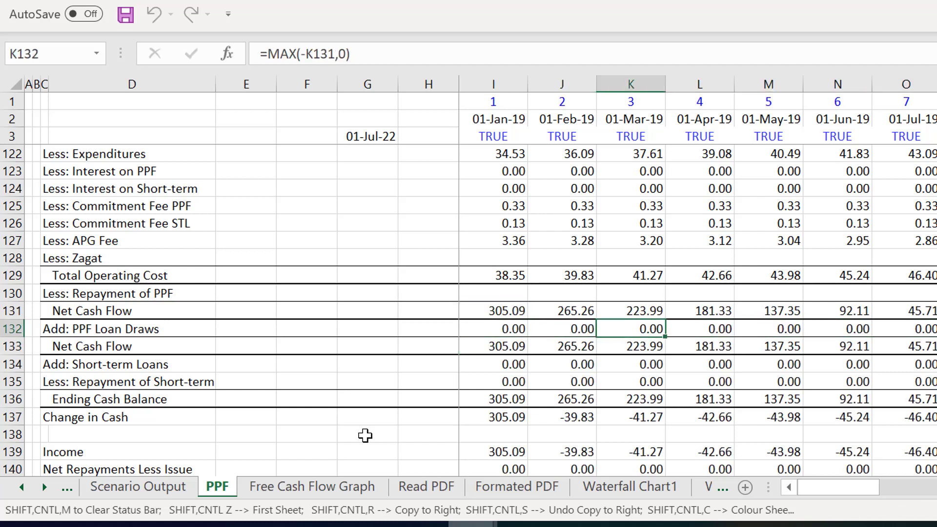
key("Right")
key("Right")
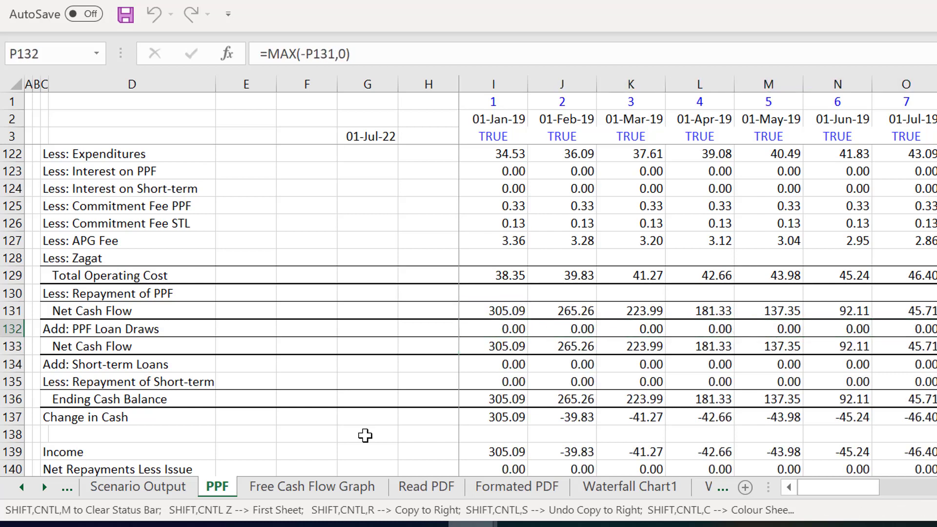
key("Right")
key("Right")
key("Right")
key("Right")
key("Right")
key("Right")
key("Right")
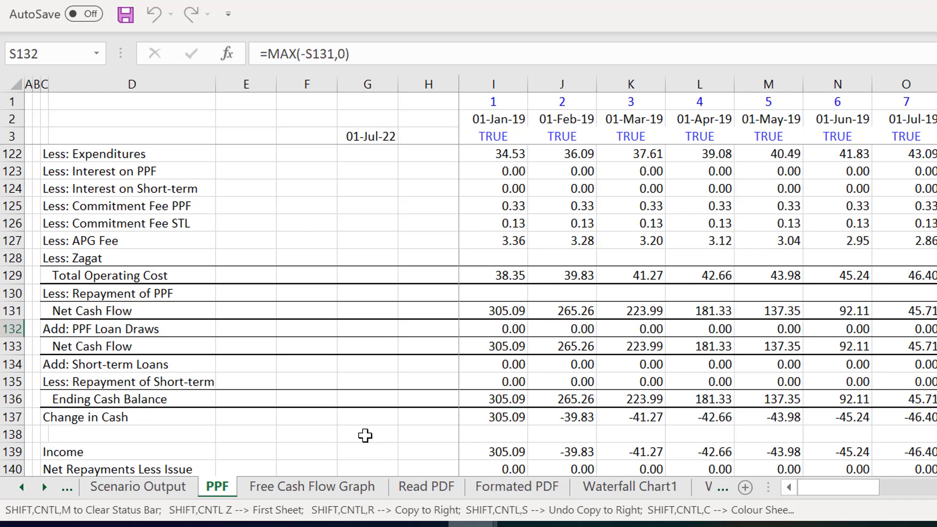
key("Right")
key("Right")
key("Right")
key("Right")
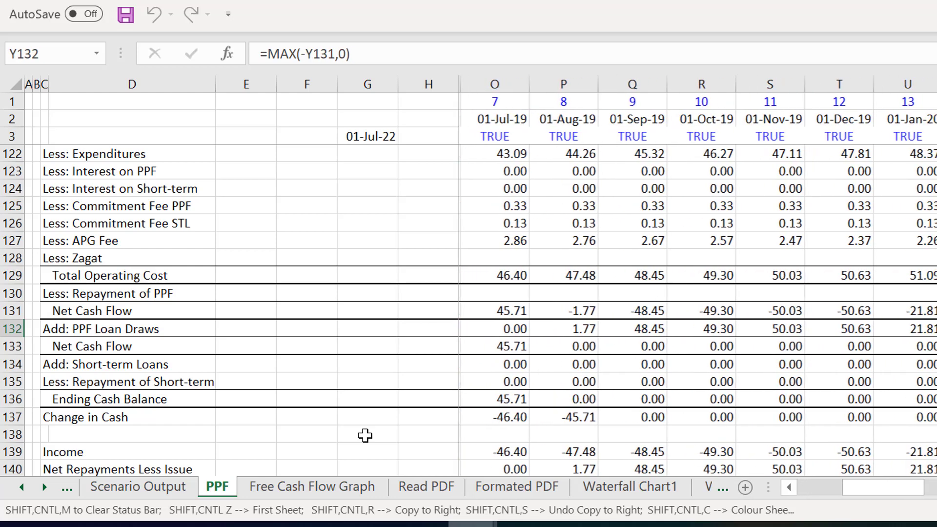
key("Left")
key("Left")
key("Left")
key("Left")
key("Left")
key("Left")
key("Left")
key("Left")
key("Left")
key("Left")
key("Left")
key("Left")
key("Left")
key("Left")
key("Left")
key("Left")
key("Left")
key("Left")
key("Left")
key("Left")
key("Left")
key("Left")
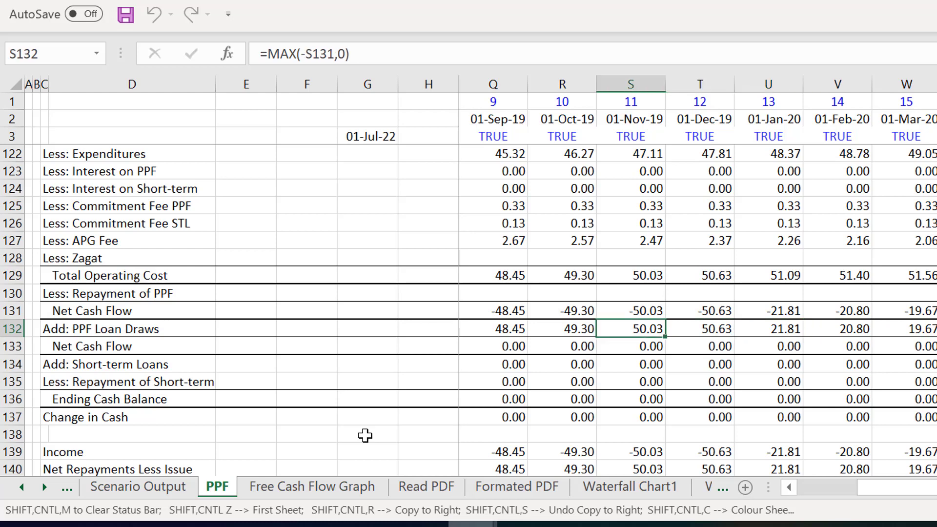
key("Left")
key("Left")
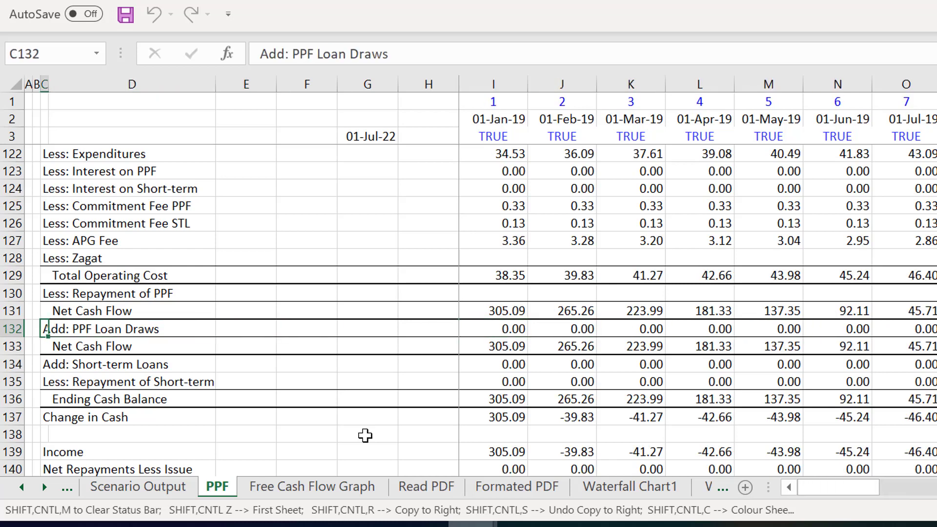
- Link the Short-term Loan's Add Borrowings in I108 to the PPF Loan Draws with =I132
key("Page_Up")
key("Up")
key("Up")
key("Up")
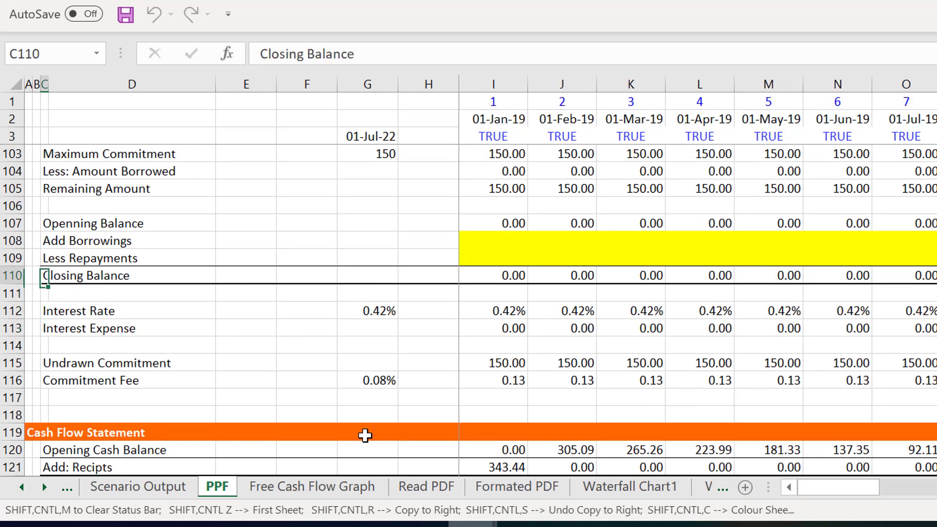
key("Up")
key("Up")
key("Right")
key("Right")
key("Right")
key("Right")
key("Right")
key("Right")
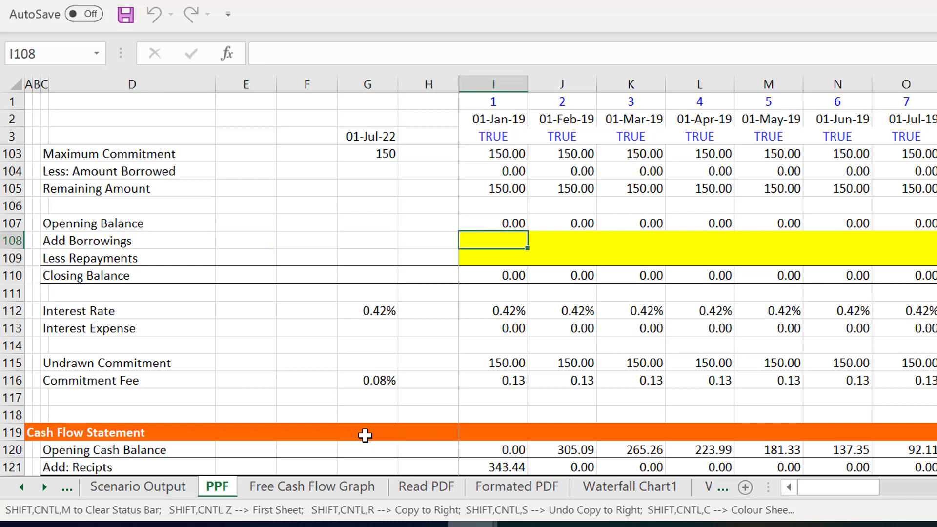
type("=")
key("Page_Down")
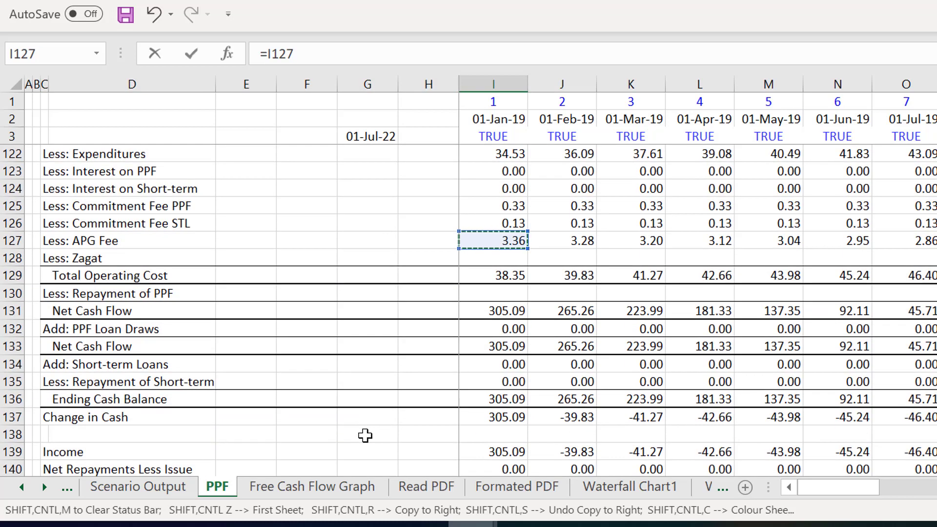
key("Down")
key("Down")
key("Down")
key("Down")
key("Down")
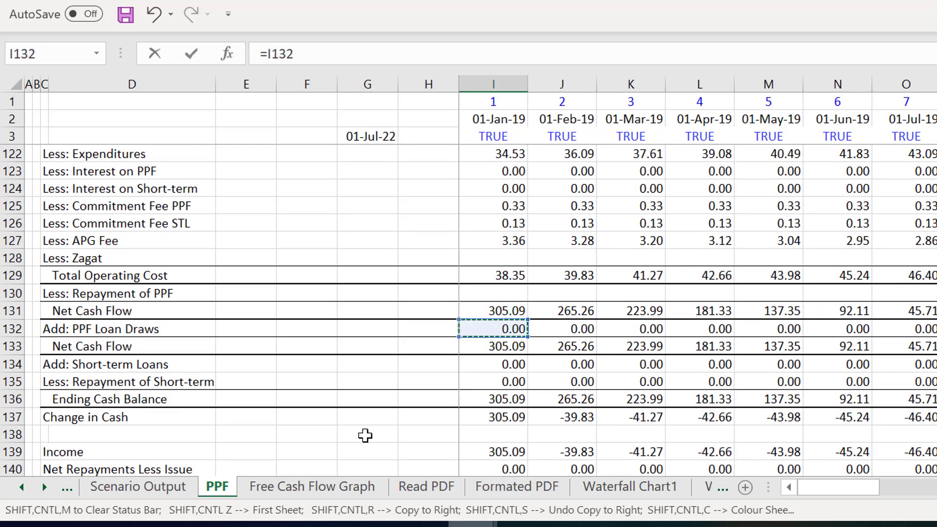
key("Return")
- Copy the Add Borrowings formula from I108 across the monthly columns
key("Up")
key("Up")
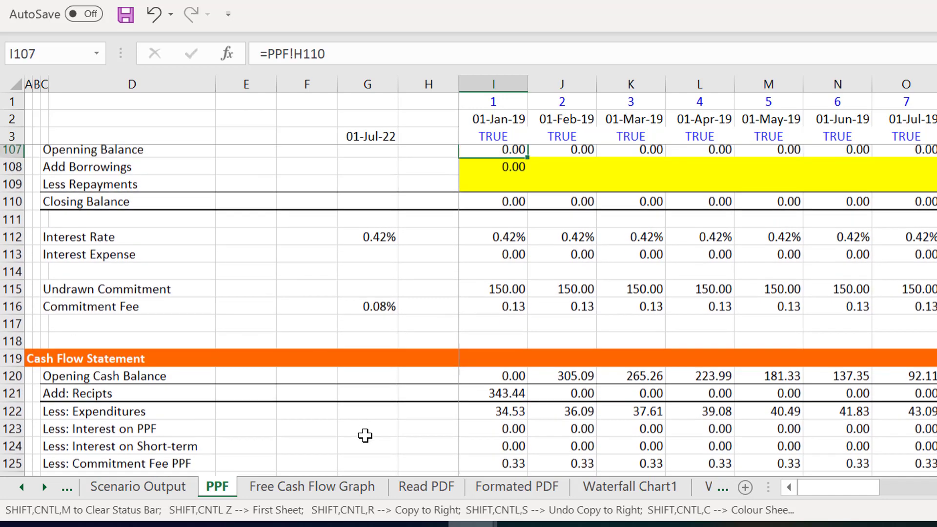
key("Up")
key("Down")
key("Down")
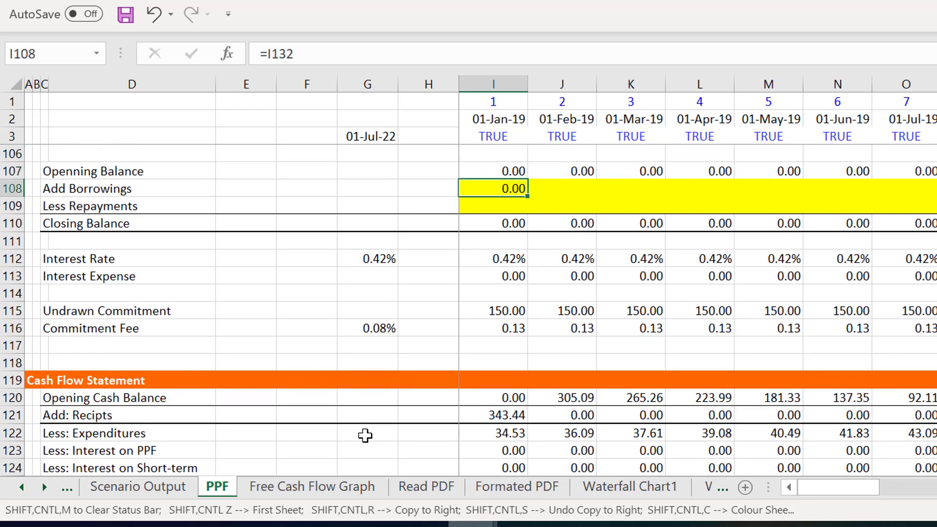
key("ctrl+shift+r")
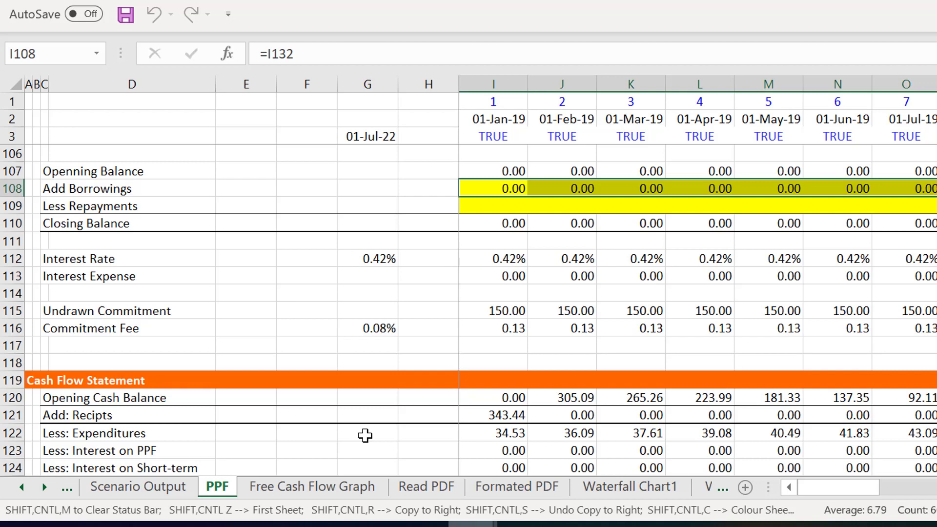
- Review the Short-term Loan's borrowings, Closing Balance, interest and Undrawn Commitment across the months
key("Down")
key("Right")
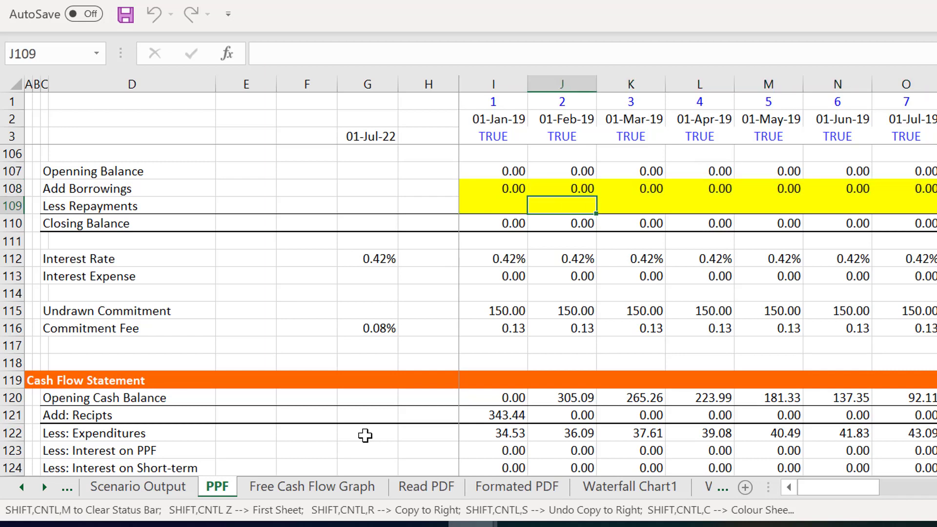
key("Down")
key("Right")
key("Right")
key("Right")
key("Right")
key("Right")
key("Right")
key("Right")
key("Right")
key("Right")
key("Right")
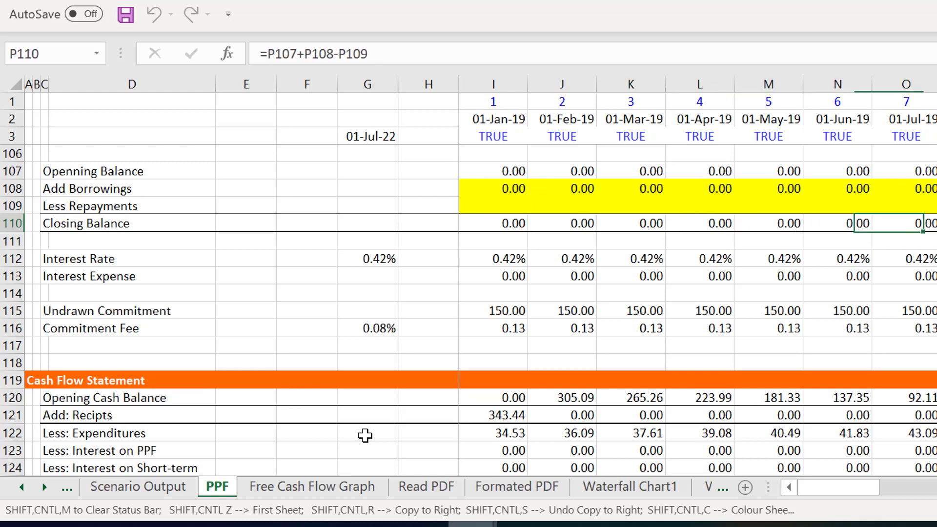
key("Right")
key("Right")
key("Right")
key("Right")
key("Right")
key("Right")
key("Right")
key("Right")
key("Right")
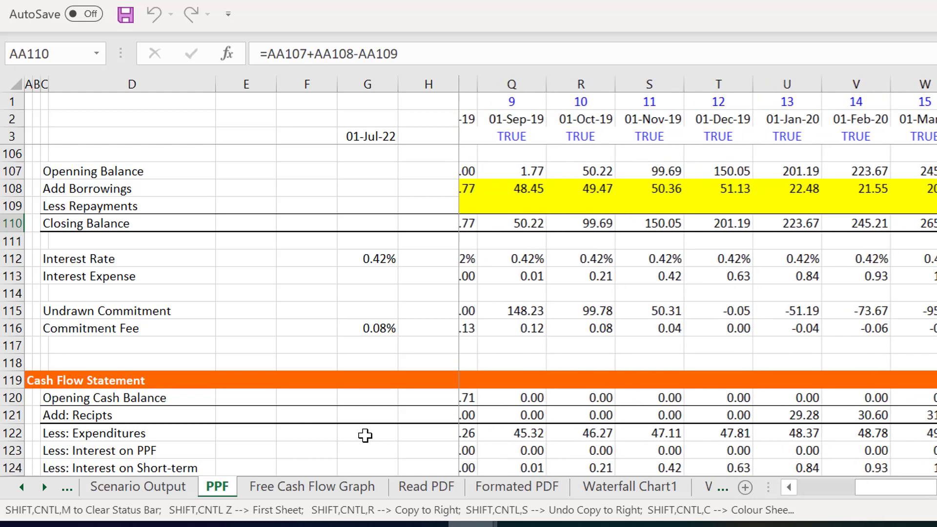
key("Right")
key("Right")
key("Right")
key("Right")
key("Right")
key("Right")
key("Right")
key("Right")
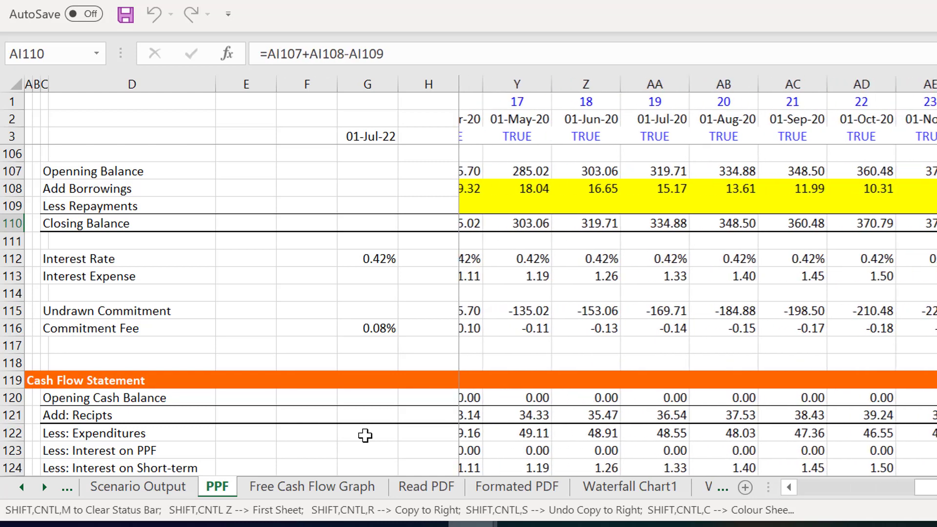
key("Right")
key("Right")
key("Right")
key("Right")
key("Right")
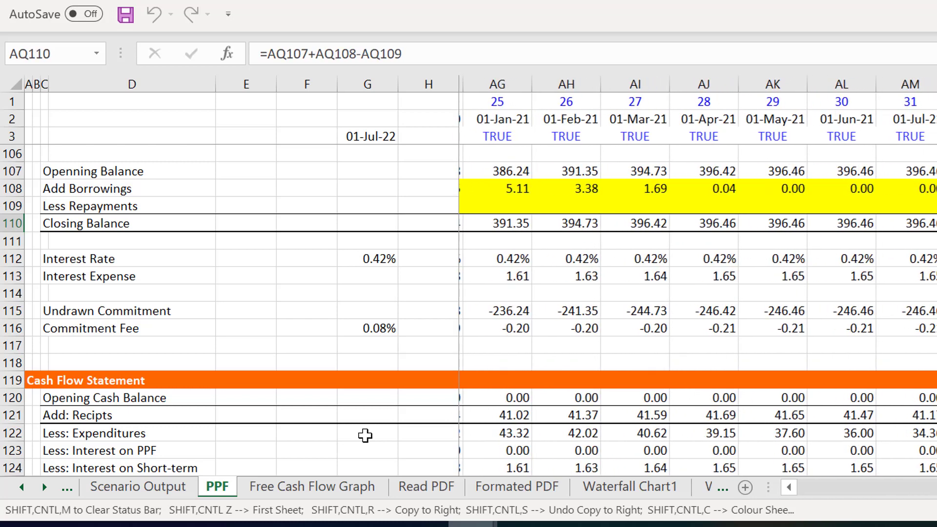
key("Left")
key("Left")
key("Left")
key("Left")
key("Left")
key("Left")
key("Left")
key("Left")
key("Left")
key("Left")
key("Left")
key("Left")
key("Left")
key("Left")
key("Left")
key("Left")
key("Left")
key("Left")
key("Left")
key("Left")
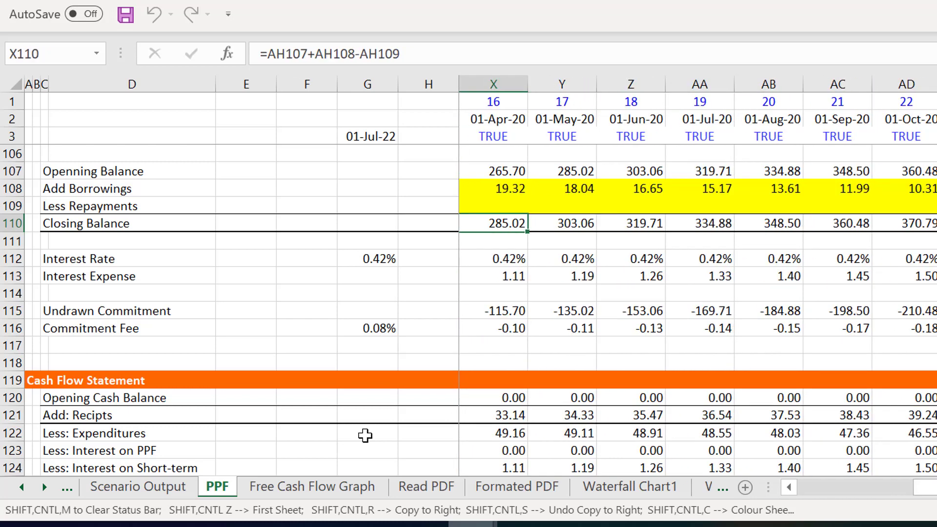
key("Left")
key("Left")
key("Left")
key("Left")
key("Left")
key("Left")
key("Left")
key("Left")
key("Left")
key("Left")
key("Left")
key("Left")
key("Left")
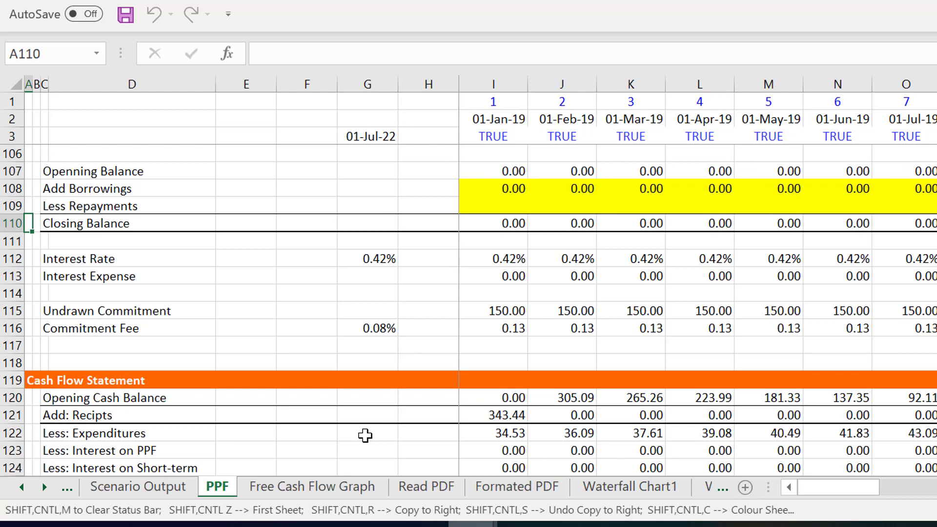
- Go back up through the PPF sheet and examine the S-curve, collection and Schedule of debt assumptions
key("Up")
key("Up")
key("Up")
key("Up")
key("Up")
key("Up")
key("Up")
key("Up")
key("Up")
key("Up")
key("Up")
key("Up")
key("Up")
key("Up")
key("Up")
key("Up")
key("Up")
key("Up")
key("Up")
key("Up")
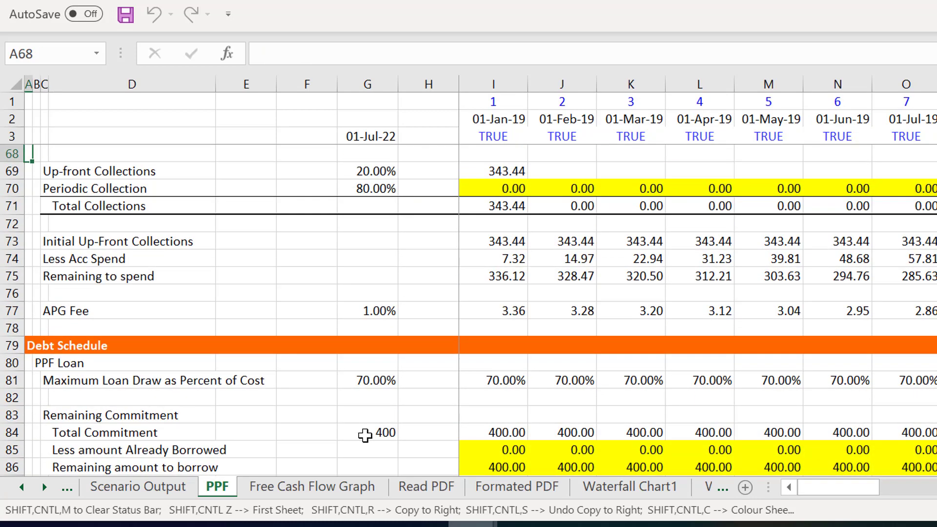
key("Up")
key("Up")
key("Up")
key("Up")
key("Up")
key("Up")
key("Up")
key("Up")
key("Up")
key("Up")
key("Up")
key("Up")
key("Up")
key("Up")
key("Up")
key("Up")
key("Up")
key("Up")
key("Up")
key("Up")
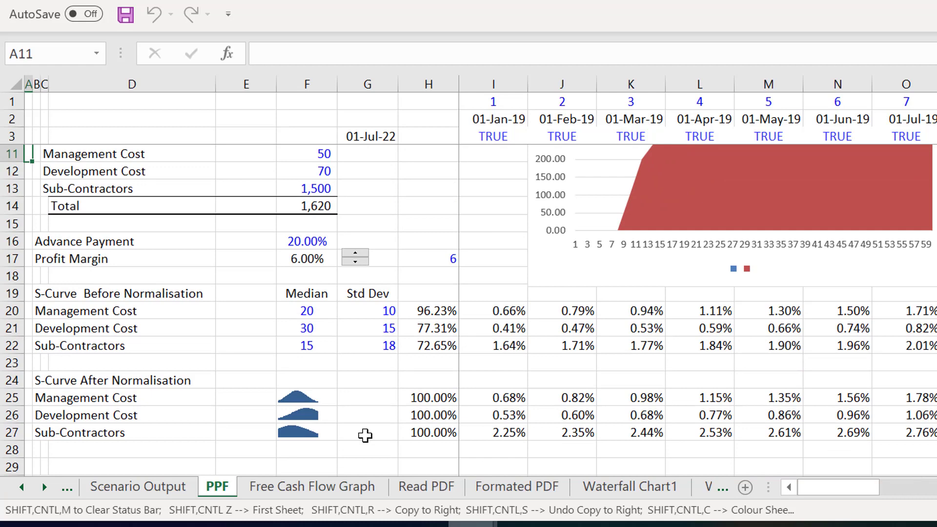
key("Down")
key("Down")
key("Down")
key("Down")
key("Down")
key("Down")
key("Down")
key("Down")
key("Down")
key("Down")
key("Down")
key("Down")
key("Down")
key("Down")
key("Down")
key("Down")
key("Down")
key("Down")
key("Down")
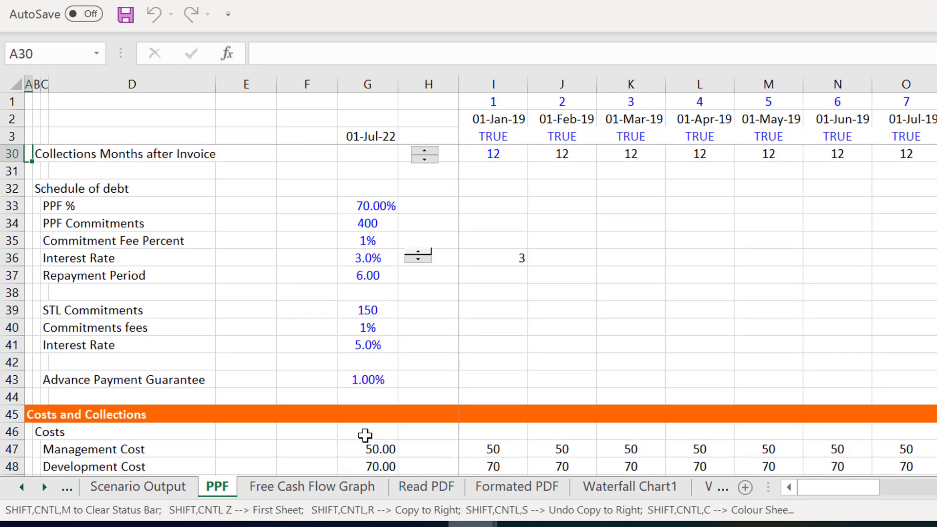
- Set the PPF Interest Rate to 8.0% and adjust the Collections Months after Invoice
left_click(418, 251)
scroll(421, 256, "up", 6)
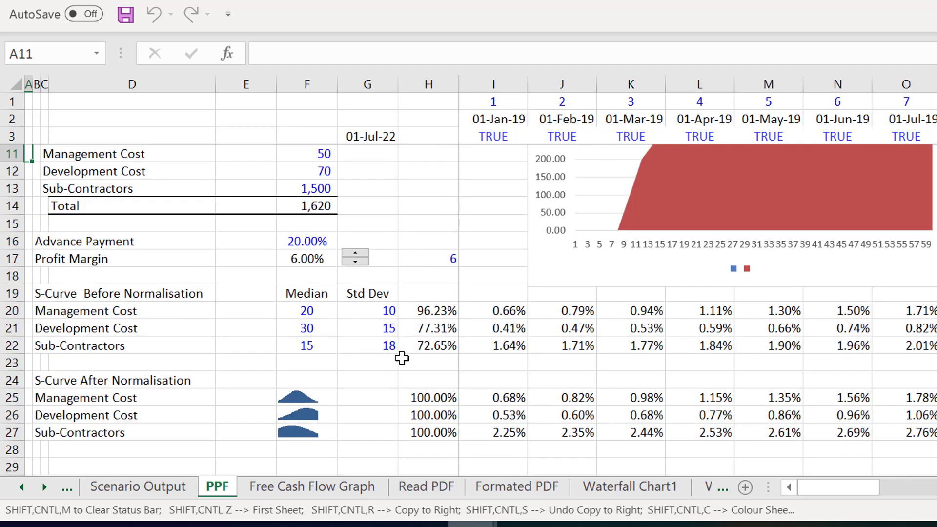
scroll(401, 358, "down", 6)
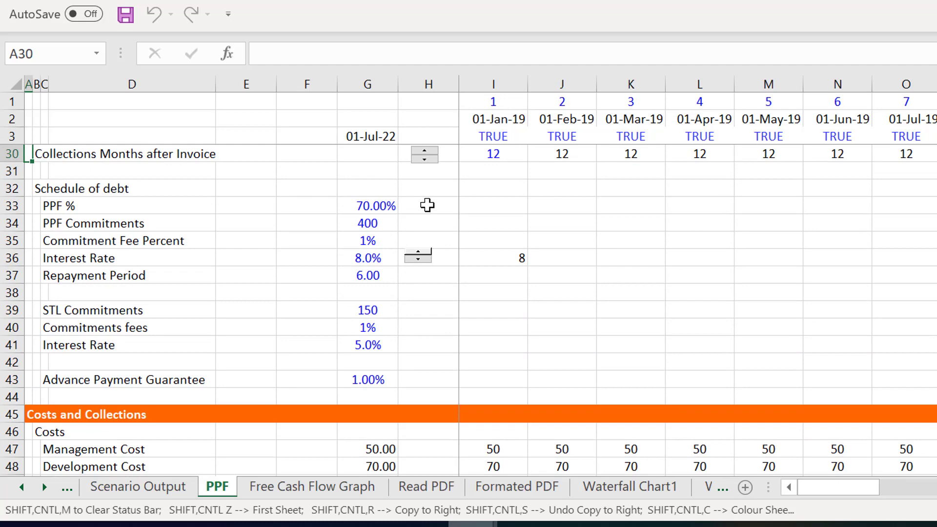
left_click(424, 152)
left_click(423, 153)
- Examine the Total Collections, the PPF Loan's Remaining Commitment, and its Opening and Closing Balance formulas for the first month
left_click(504, 198)
scroll(504, 199, "down", 6)
left_click(504, 199)
scroll(504, 196, "down", 6)
left_click(504, 198)
key("Down")
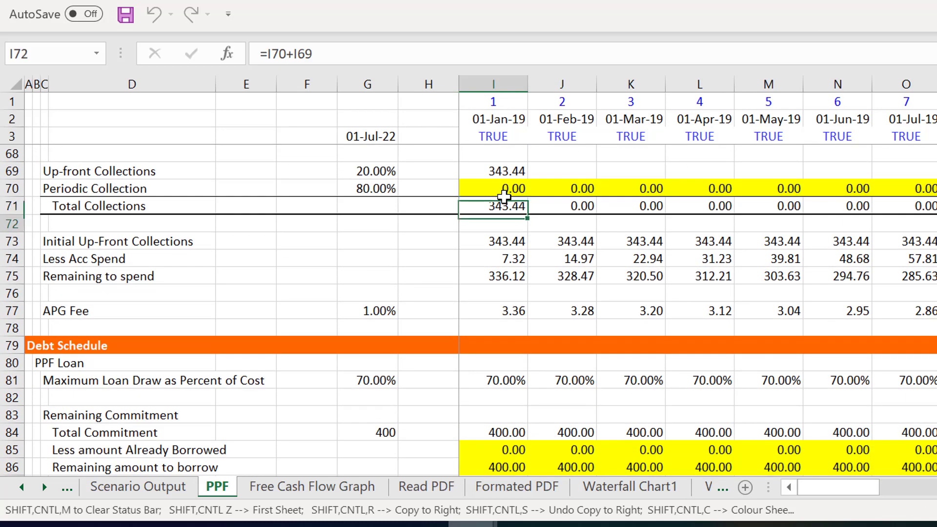
key("Down")
key("Down")
key("Down")
key("Down")
key("Down")
key("Down")
key("Down")
key("Down")
key("Down")
key("Down")
key("Down")
key("Down")
key("Down")
key("Down")
key("Down")
key("Down")
key("Down")
key("Down")
key("Down")
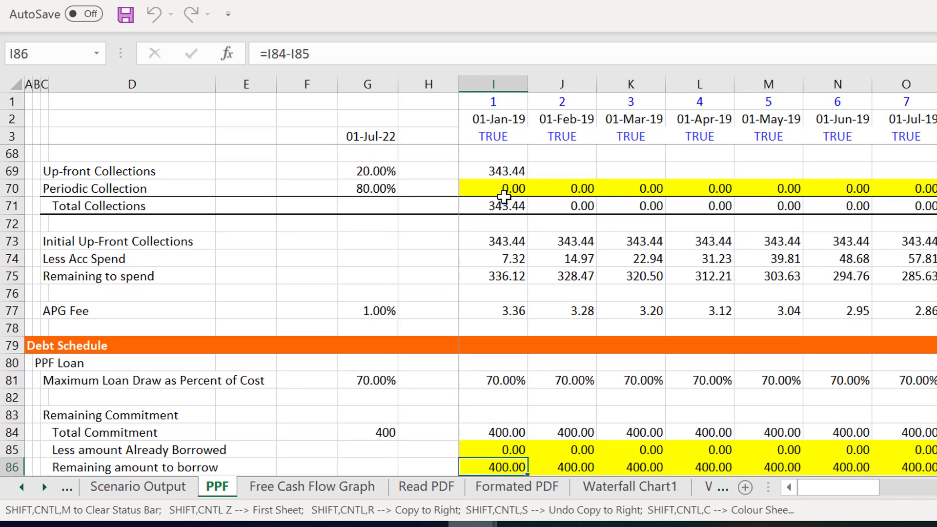
key("Down")
key("Down")
key("Down")
key("Down")
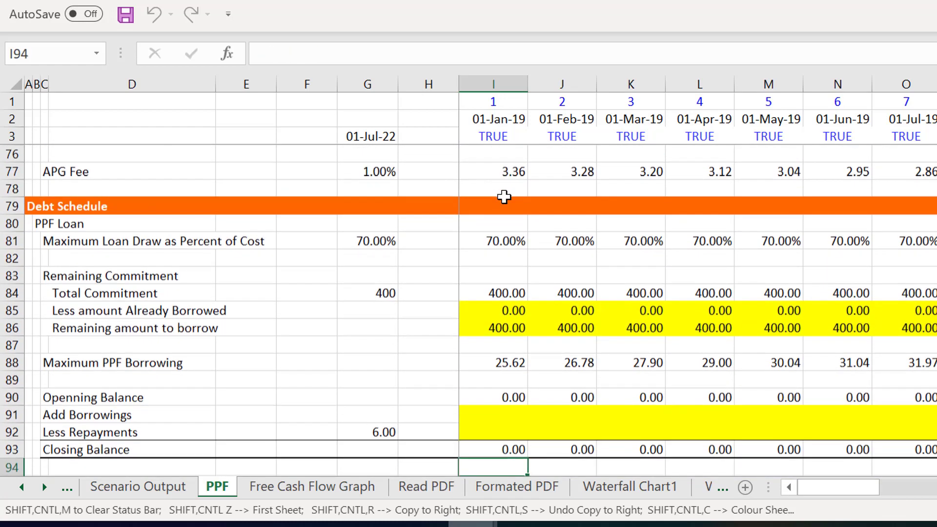
key("Up")
key("Up")
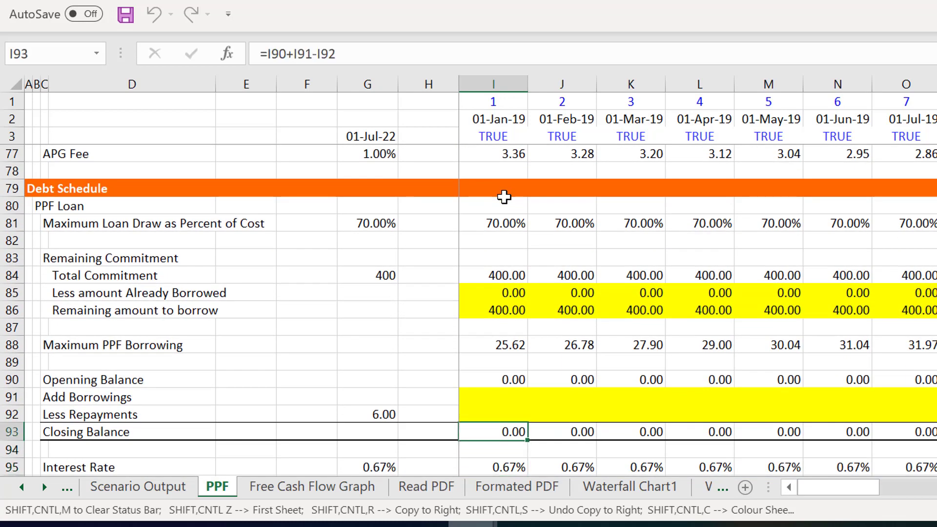
key("Right")
key("Left")
key("Up")
key("Up")
key("Up")
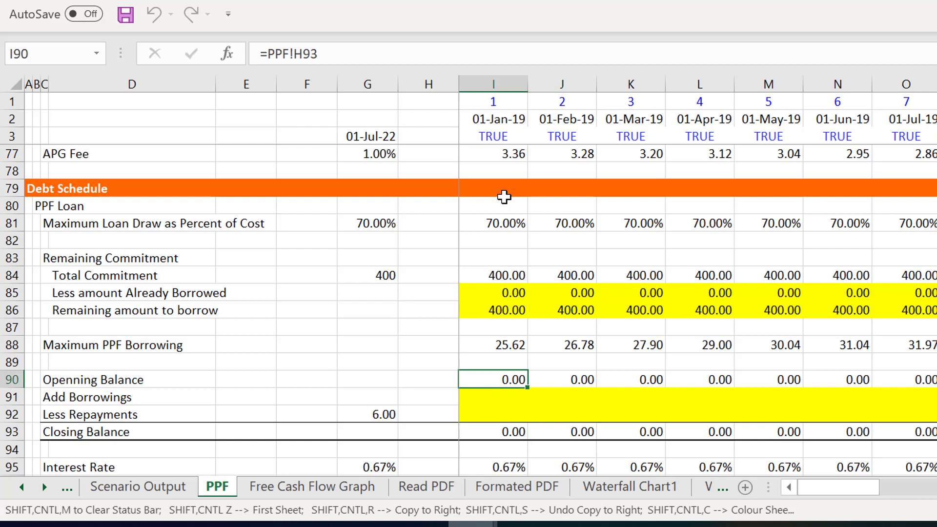
key("Down")
key("Down")
key("Left")
key("Left")
key("Left")
key("Left")
key("Left")
key("Right")
key("Right")
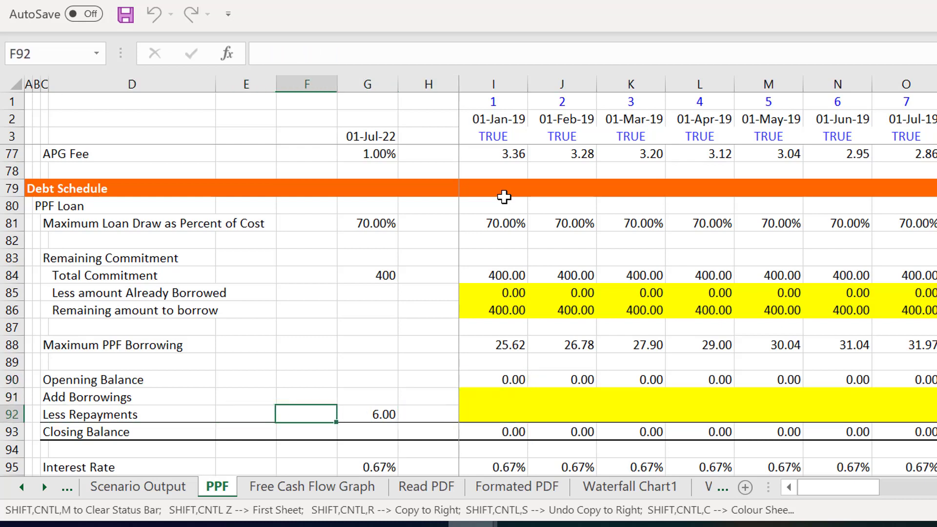
key("Right")
key("Right")
key("Right")
key("Right")
key("Left")
key("Up")
key("Left")
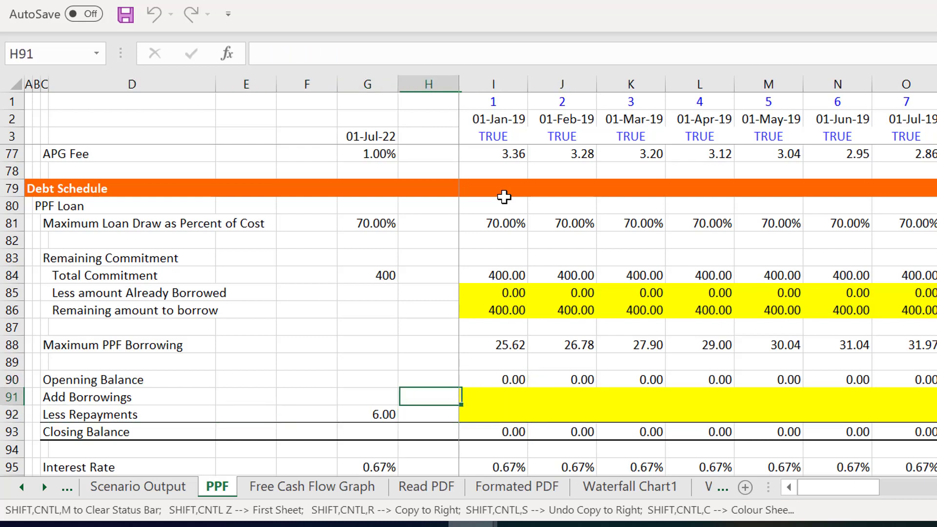
key("Right")
key("Left")
key("Right")
type("=")
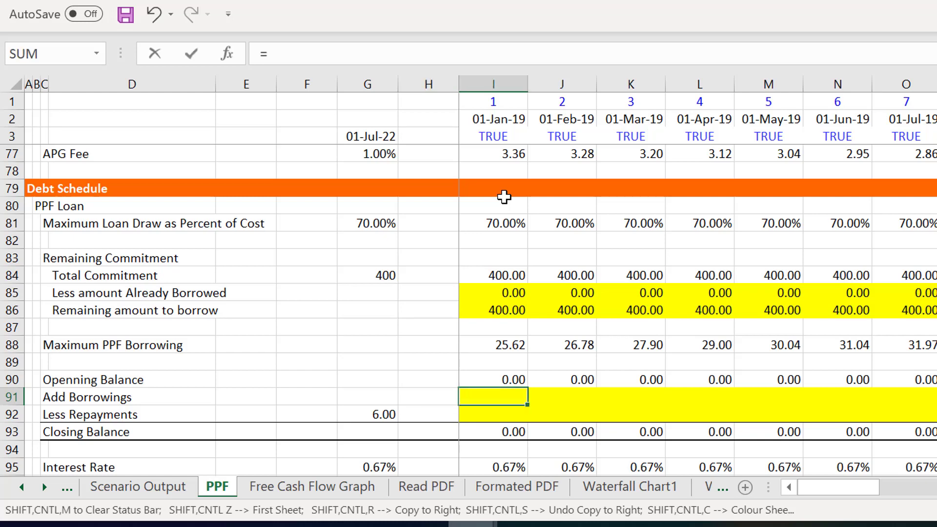
key("Down")
key("Down")
key("Down")
key("Down")
key("Down")
key("Down")
key("Down")
key("Down")
key("Down")
key("Down")
key("Down")
key("Down")
key("Down")
key("Down")
key("Down")
key("Down")
key("Down")
key("Down")
key("Down")
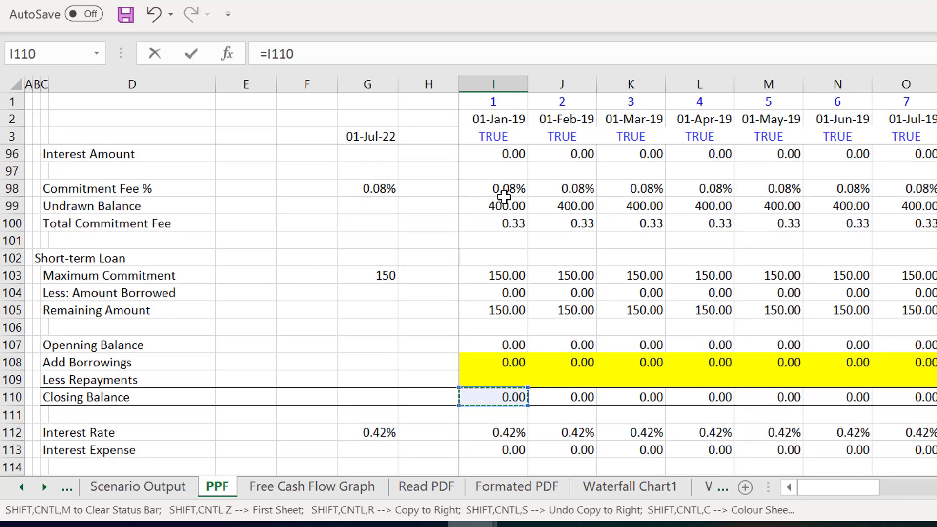
key("Escape")
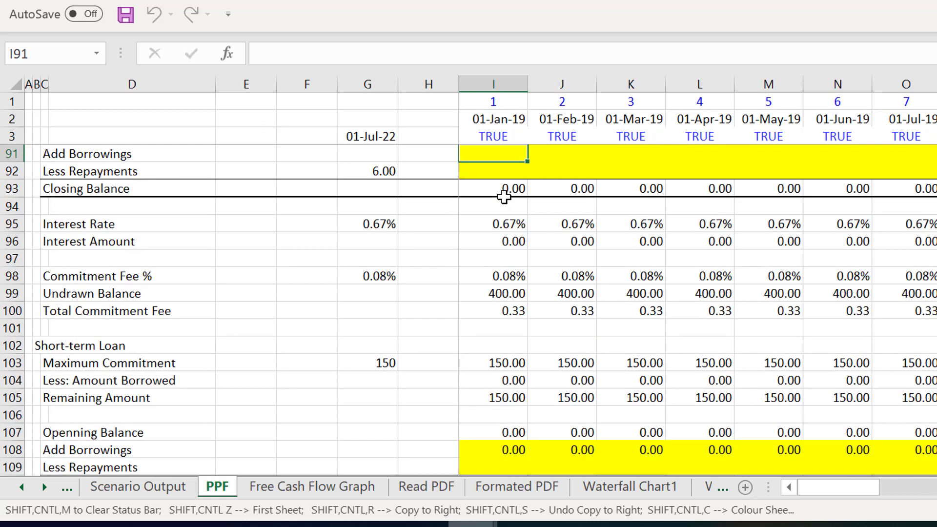
- Clear the Short-term Loan's Add Borrowings formulas from I108 across all monthly columns
key("Page_Down")
key("Up")
key("Up")
key("Up")
key("Down")
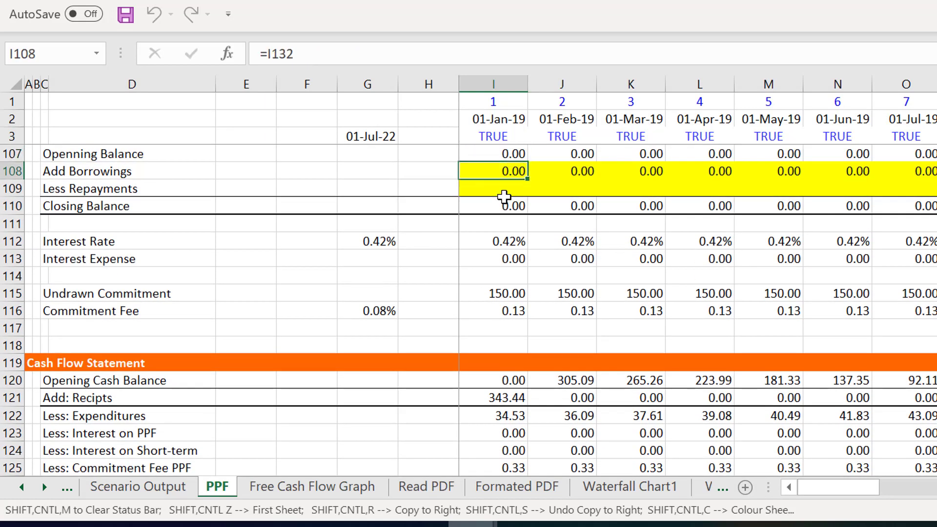
key("shift+ctrl+Right")
key("Delete")
- Link the PPF Loan's Add Borrowings in I91 to the PPF Loan Draws with =I132
key("Left")
key("Left")
key("Up")
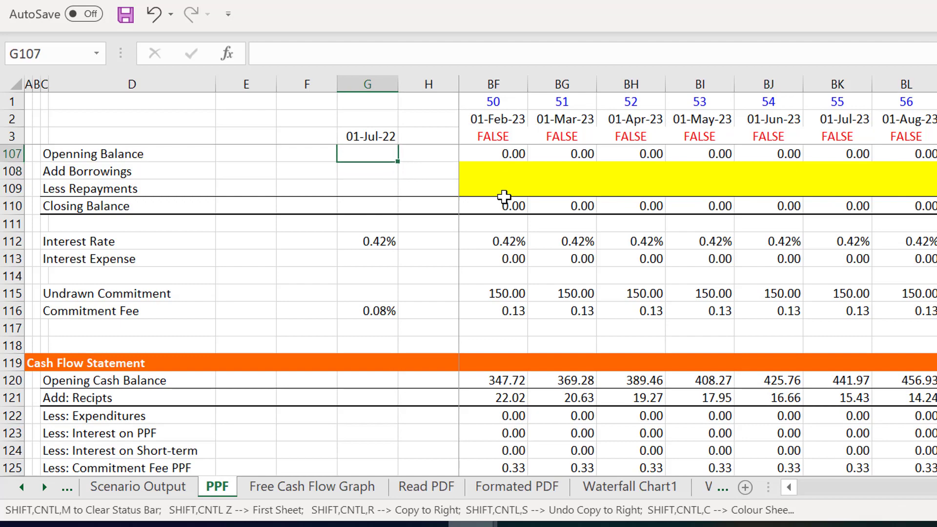
key("Up")
key("Up")
key("Up")
key("Up")
key("Up")
key("Up")
key("Up")
key("Up")
key("Up")
key("Up")
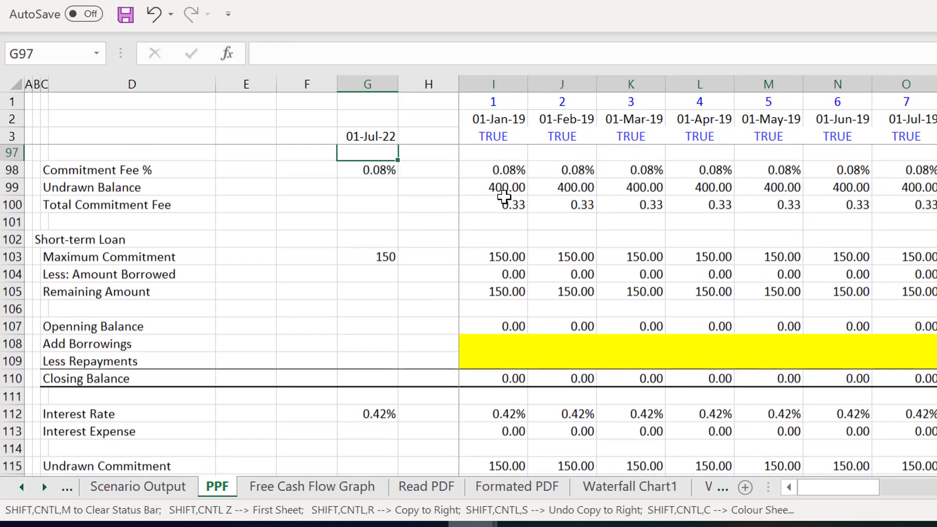
key("Up")
key("Up")
key("Up")
key("Up")
key("Up")
key("Up")
key("Up")
key("Up")
key("Up")
key("Up")
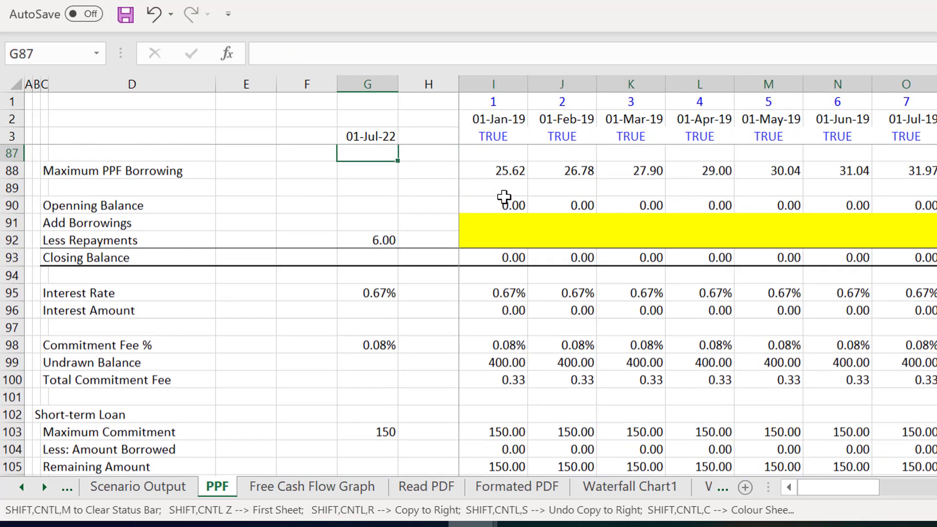
key("Down")
key("Down")
key("Down")
key("Down")
key("Down")
key("Right")
key("Right")
key("Right")
key("Up")
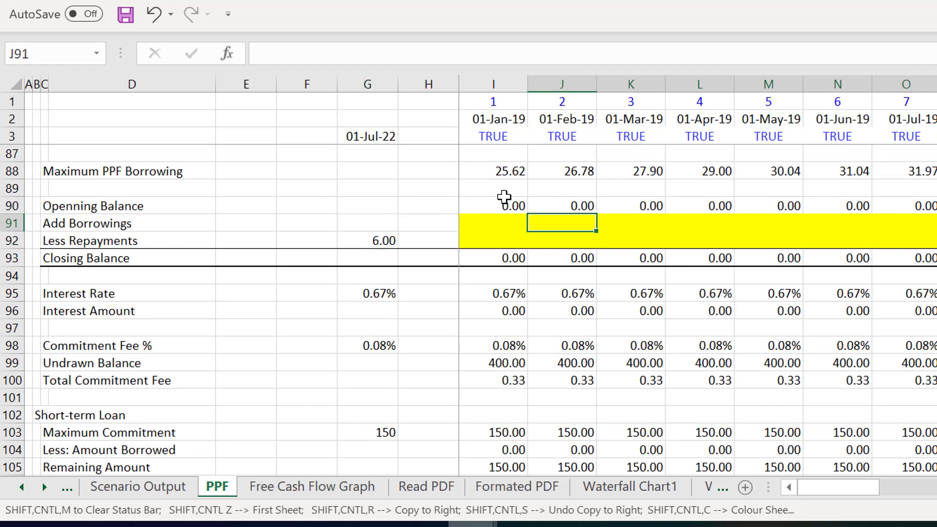
key("Left")
type("=")
key("Down")
key("Down")
key("Down")
key("Down")
key("Down")
key("Down")
key("Down")
key("Down")
key("Down")
key("Down")
key("Down")
key("Down")
key("Down")
key("Down")
key("Down")
key("Down")
key("Down")
key("Down")
key("Down")
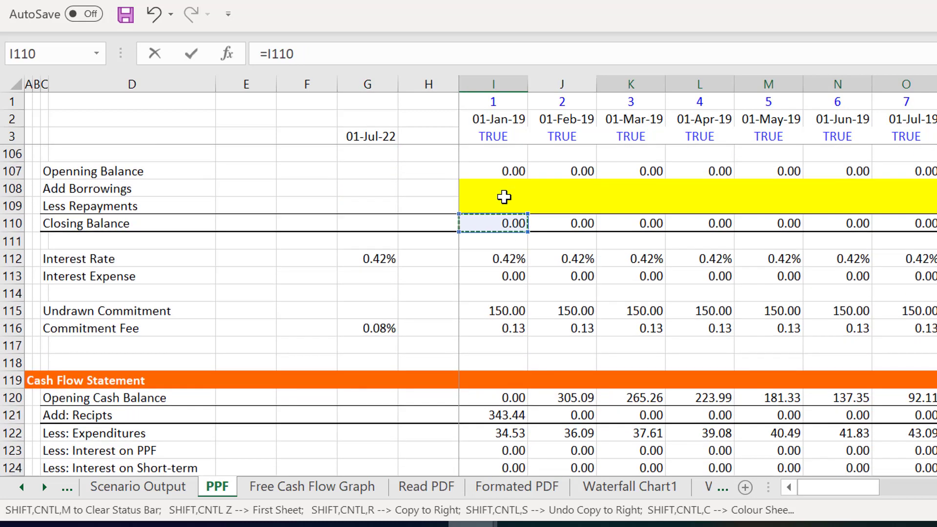
key("Down")
key("Down")
key("Down")
key("Down")
key("Down")
key("Down")
key("Down")
key("Down")
key("Down")
key("Down")
key("Down")
key("Down")
key("Down")
key("Down")
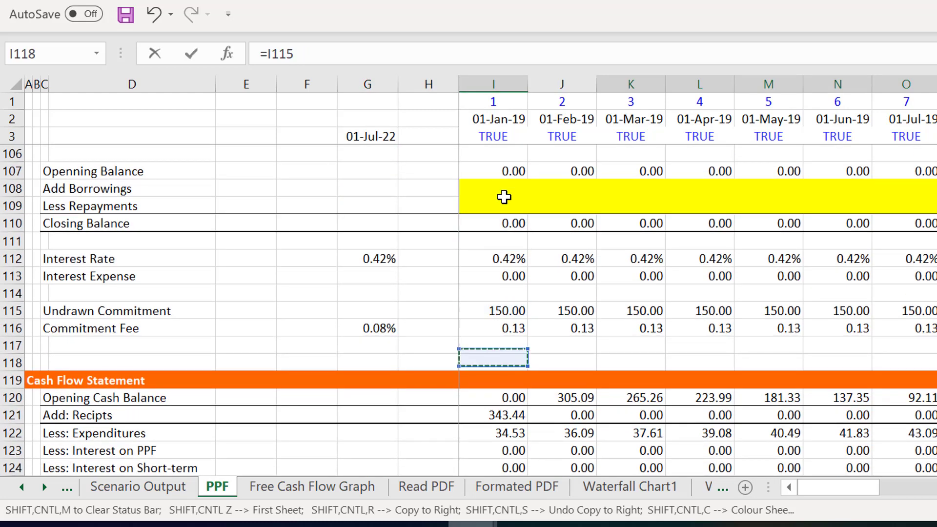
key("Down")
key("Down")
key("Down")
key("Down")
key("Down")
key("Down")
key("Down")
key("Down")
key("Down")
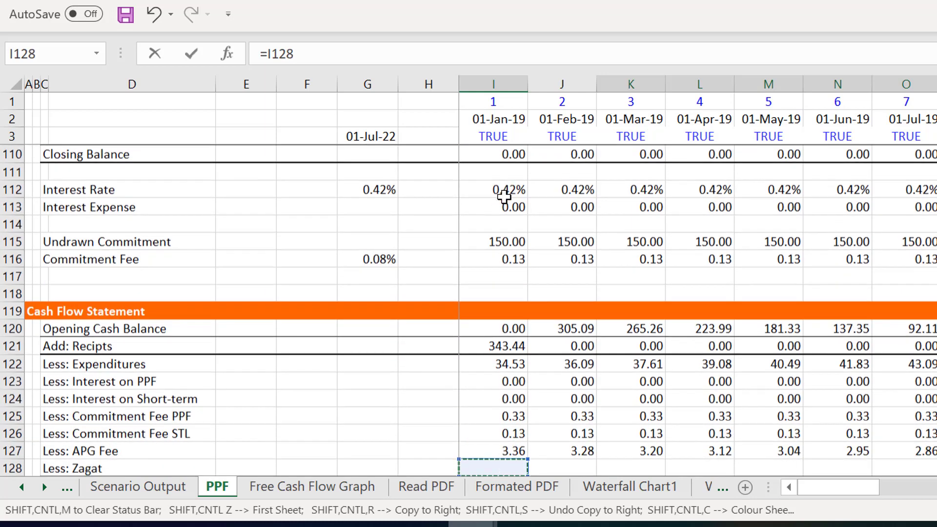
key("Down")
key("Up")
key("Up")
key("Up")
key("Up")
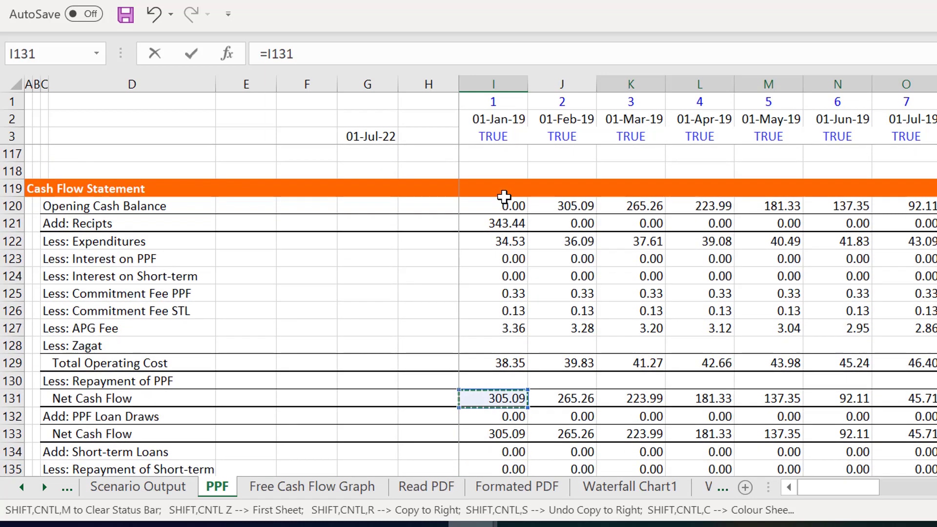
key("Down")
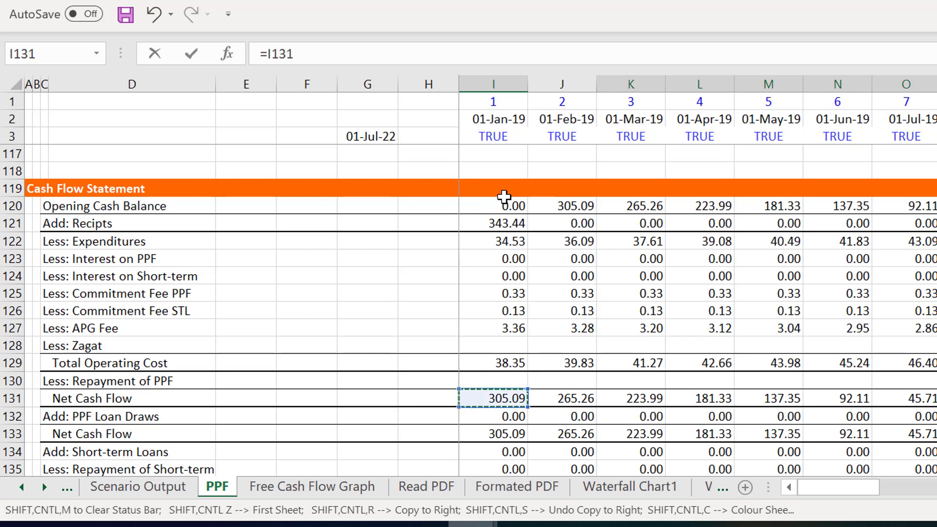
key("Down")
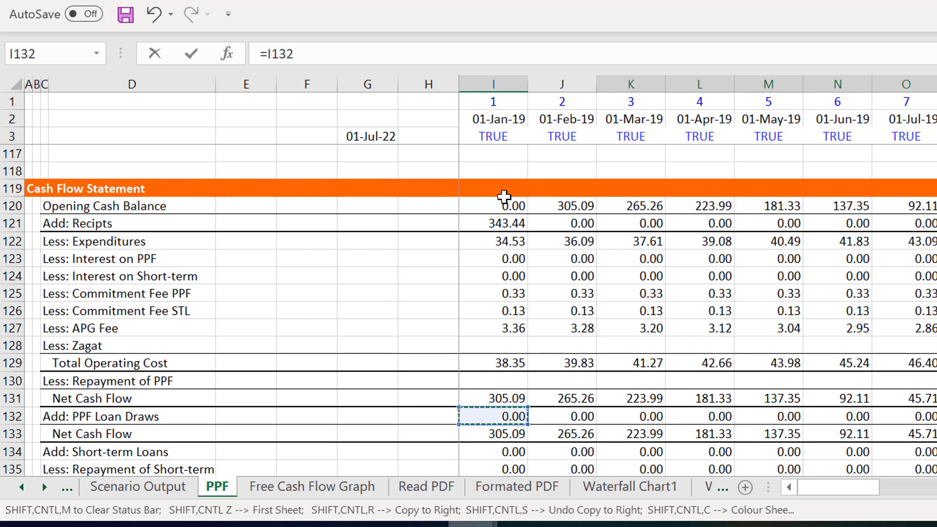
key("Return")
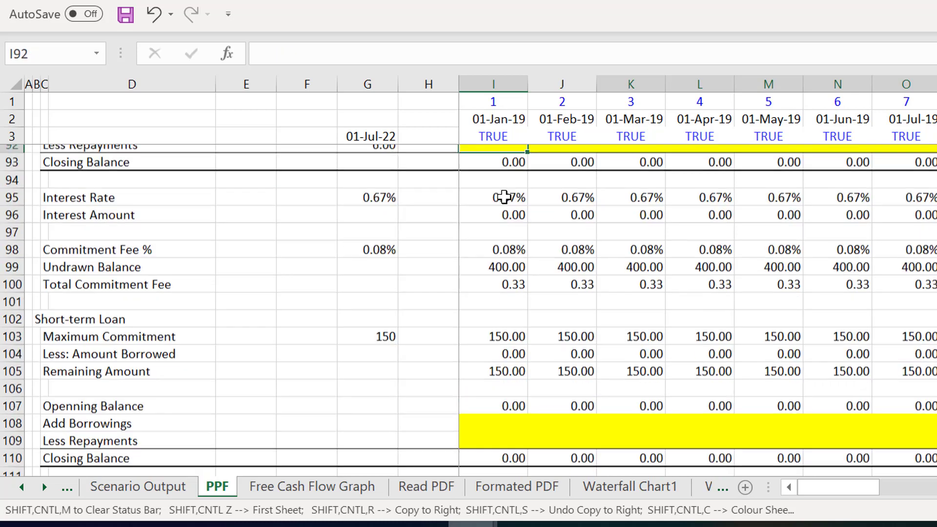
- Copy the PPF Loan's Add Borrowings formula from I91 across the monthly columns
key("Up")
key("Up")
key("Up")
key("Down")
key("Down")
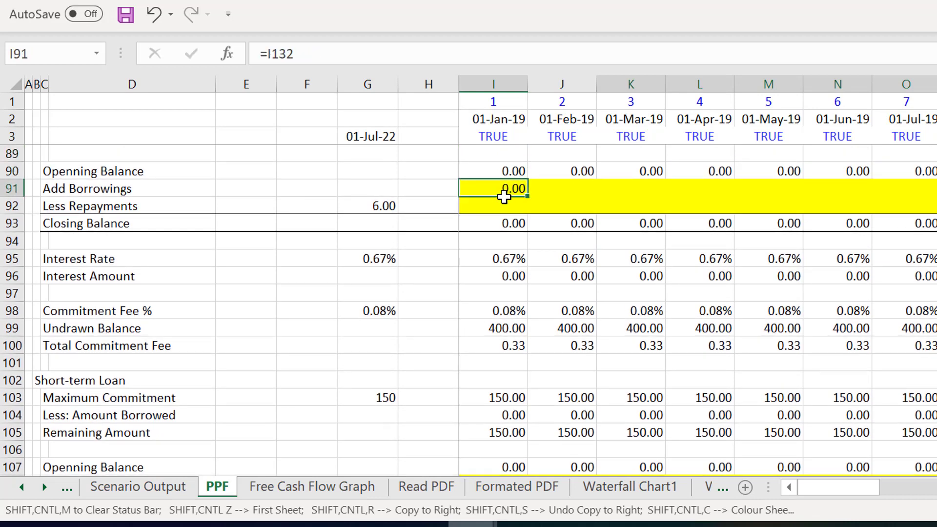
key("shift+ctrl+r")
- Review the PPF Loan's borrowings and balances across the months through column AB
key("Right")
key("Right")
key("Right")
key("Right")
key("Right")
key("Right")
key("Right")
key("Right")
key("Right")
key("Right")
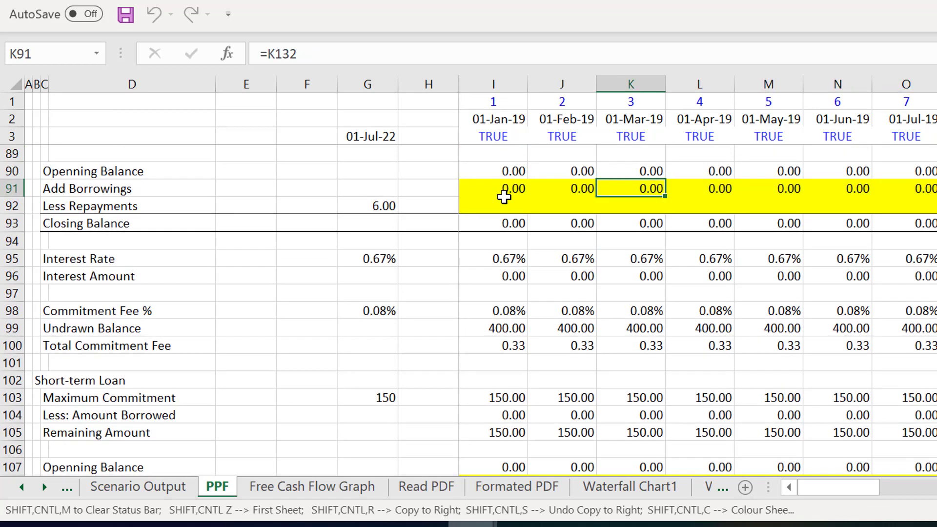
key("Right")
key("Right")
key("Right")
key("Right")
key("Right")
key("Right")
key("Right")
key("Right")
key("Right")
key("Right")
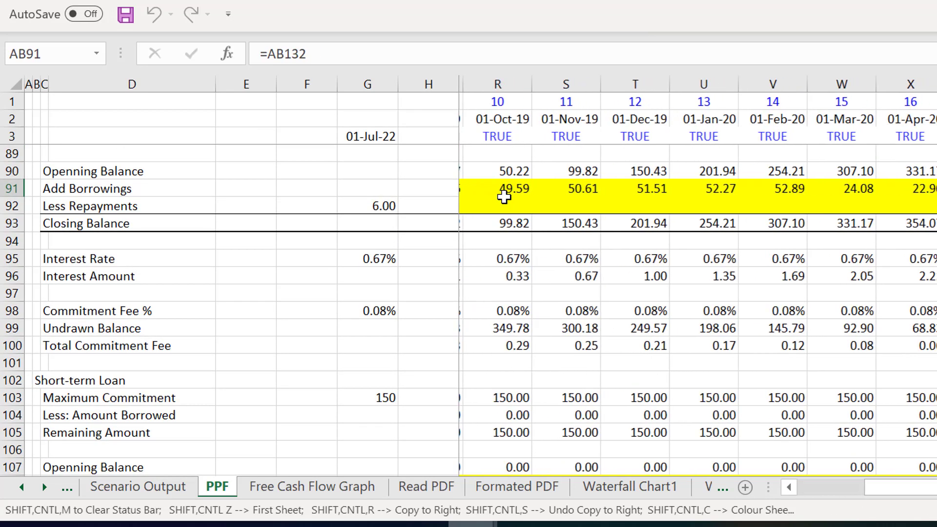
key("Up")
key("Up")
key("Up")
key("Up")
key("Up")
key("Up")
key("Up")
key("Up")
key("Up")
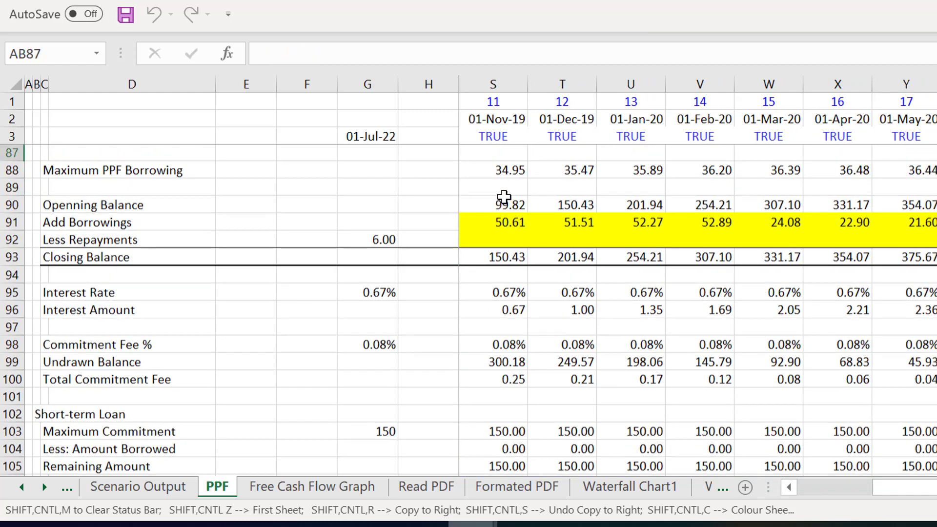
key("Down")
key("Down")
key("Down")
key("Down")
key("Down")
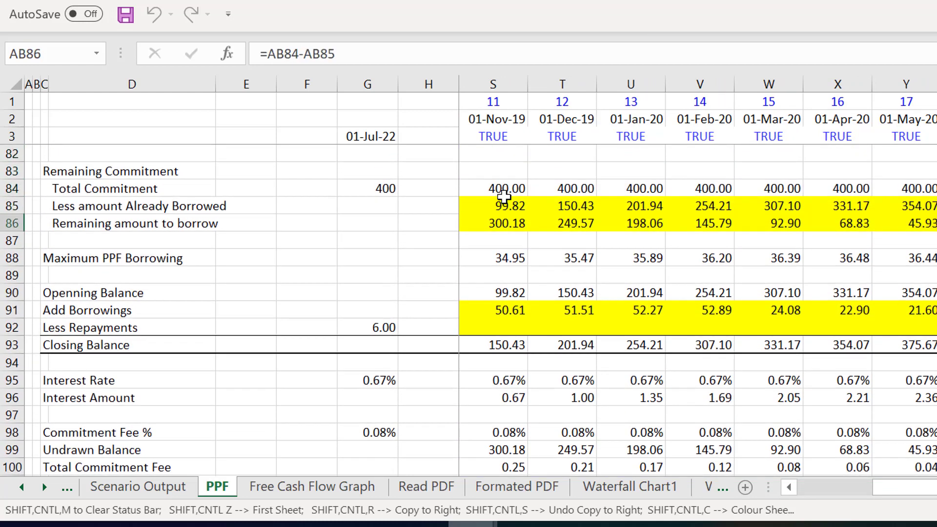
- Compare the PPF Loan's Remaining amount to borrow, Maximum PPF Borrowing and Add Borrowings formulas in column AA
key("Up")
key("Up")
key("Down")
key("Left")
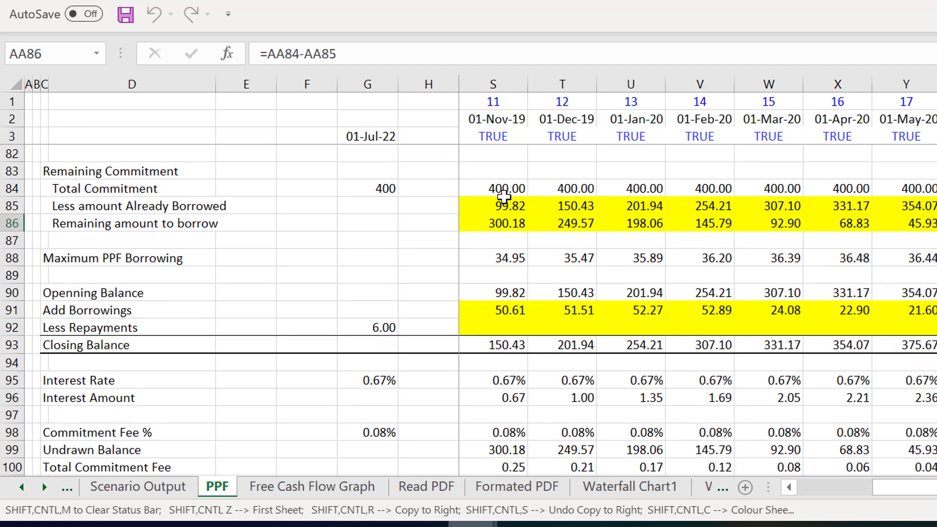
key("Down")
key("Down")
key("Down")
key("Down")
key("Down")
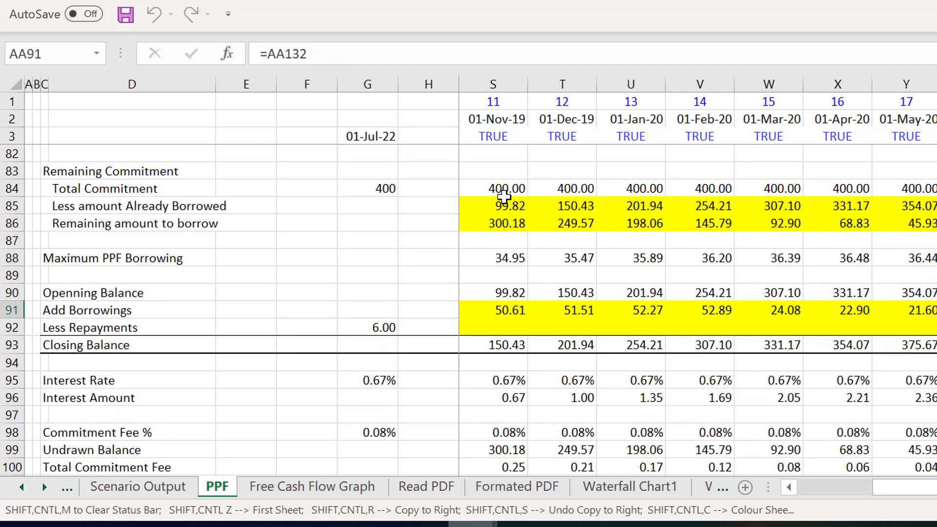
key("Up")
key("Up")
key("Up")
key("Up")
key("Up")
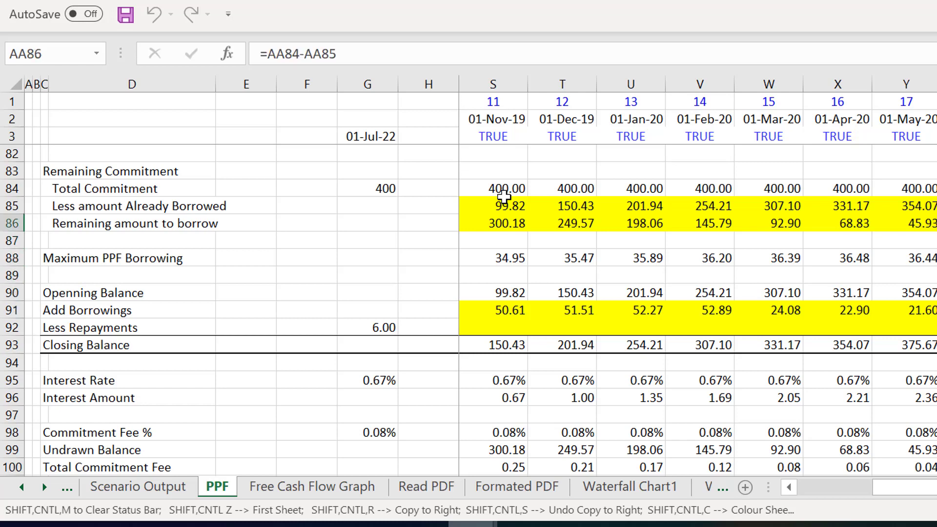
key("Up")
key("Up")
key("Up")
key("Up")
key("Up")
key("Up")
key("Up")
key("Up")
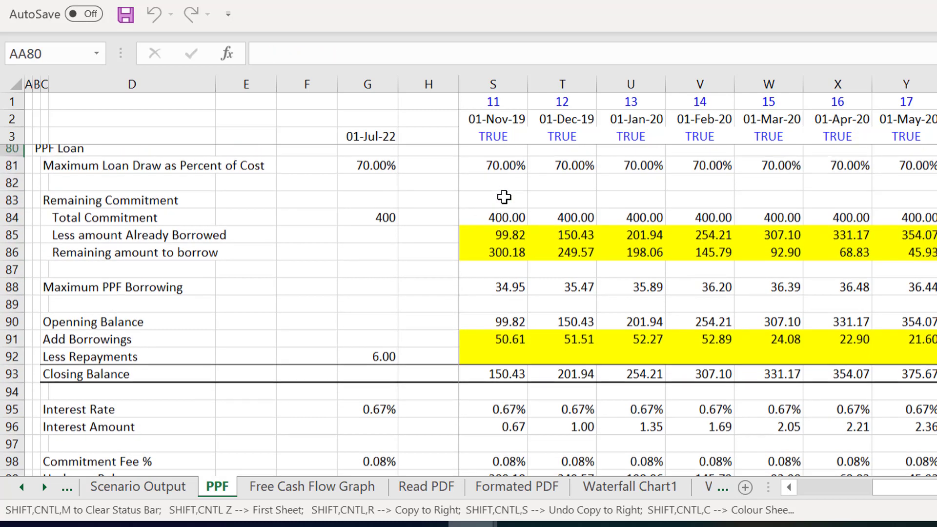
key("Down")
key("Down")
key("Down")
key("Down")
key("Down")
key("Down")
key("Down")
key("Down")
key("Down")
key("Down")
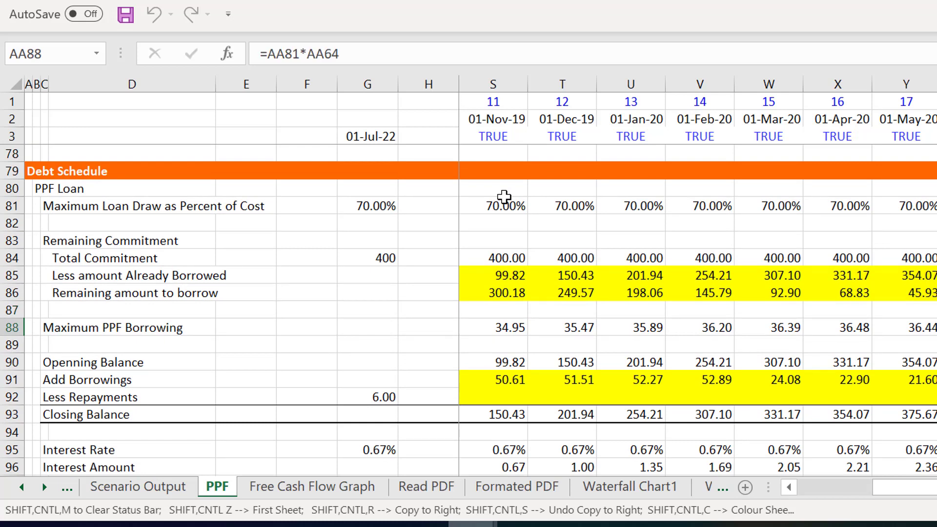
key("Up")
key("Down")
key("Up")
key("Up")
key("Down")
key("Down")
key("Down")
key("Down")
key("Down")
key("Down")
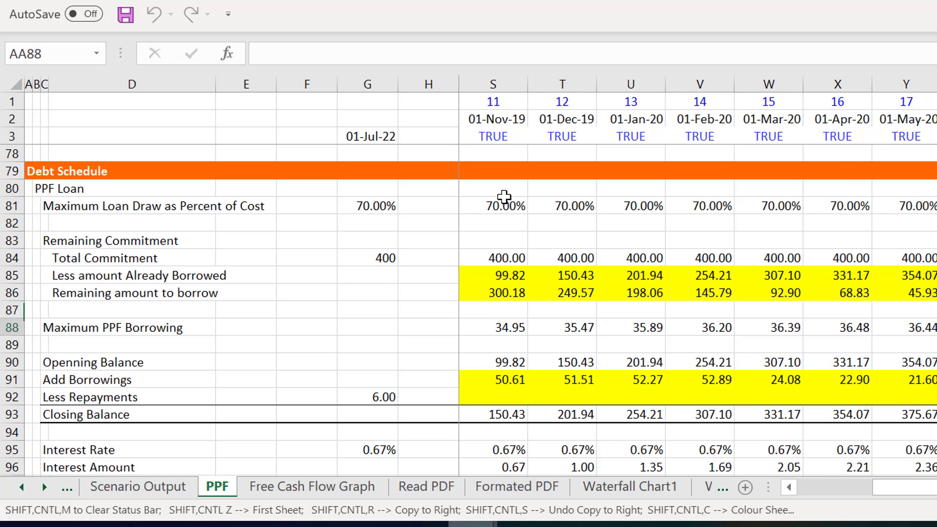
- Wrap the first month's PPF Loan Draws formula in I132, MAX(-I131,0), in a MIN function
key("Page_Down")
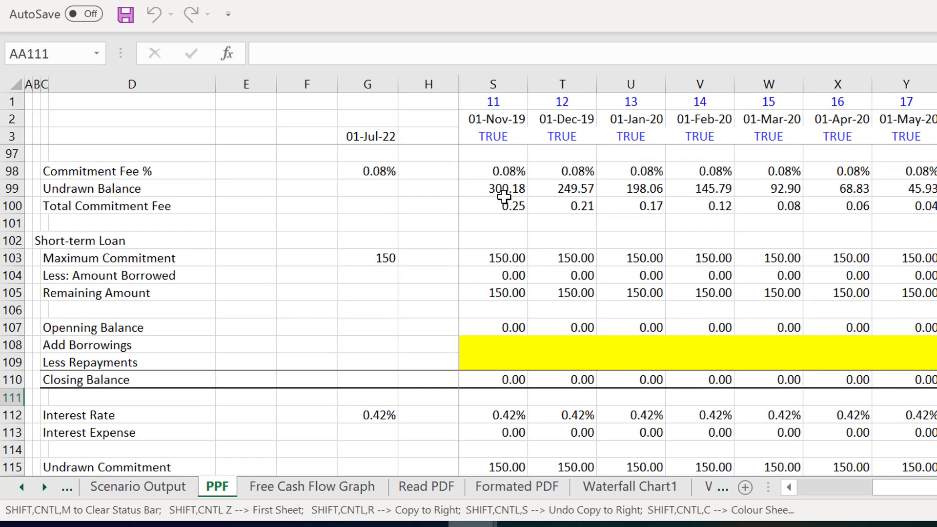
key("Page_Down")
key("Up")
key("Up")
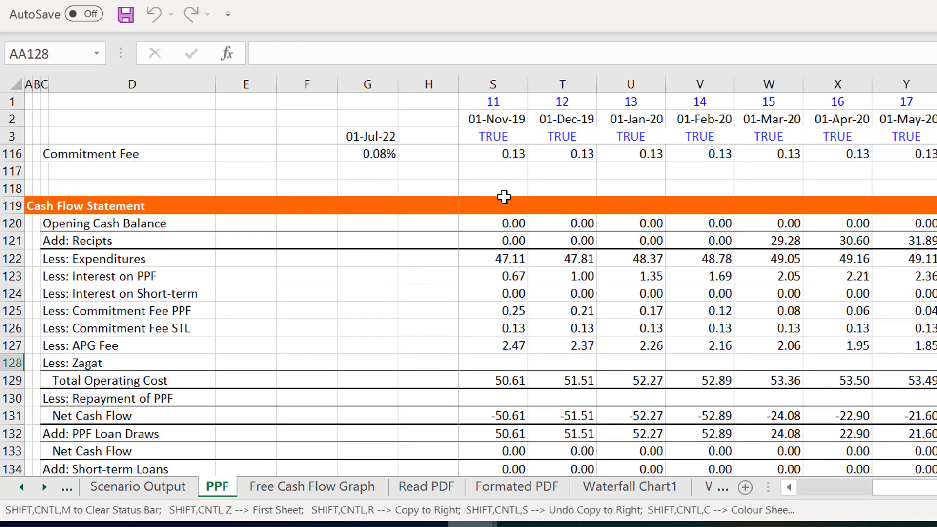
key("Down")
key("Down")
key("Down")
key("Down")
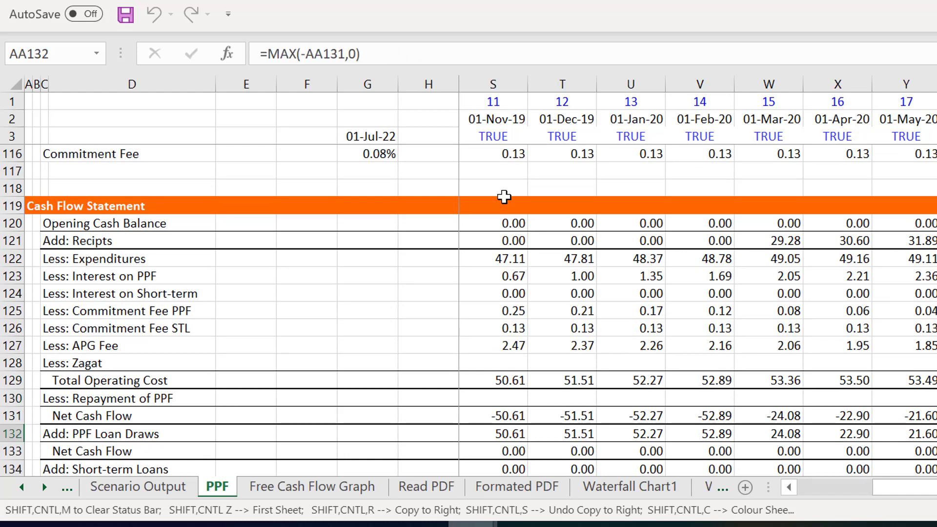
key("Left")
key("ctrl+Left")
key("Left")
key("Left")
key("Right")
key("Right")
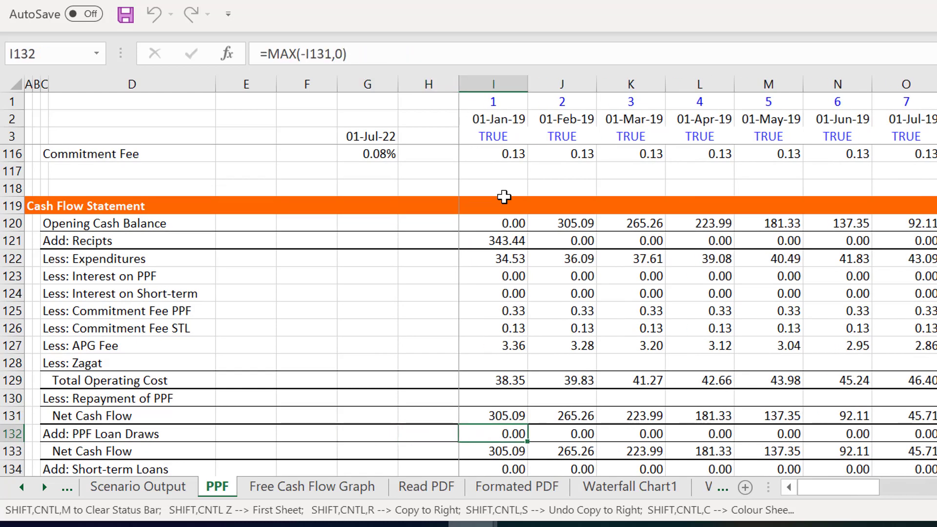
key("Right")
key("Left")
key("F2")
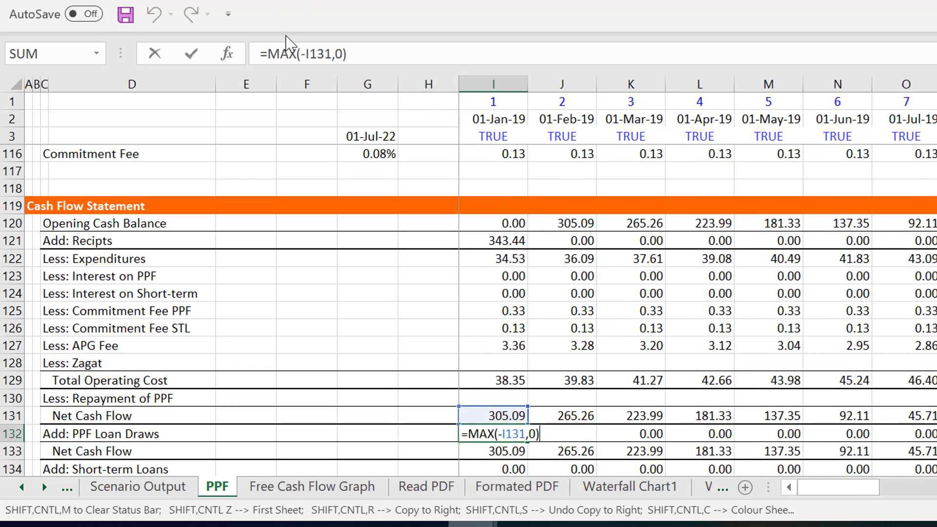
left_click(272, 54)
type("min(")
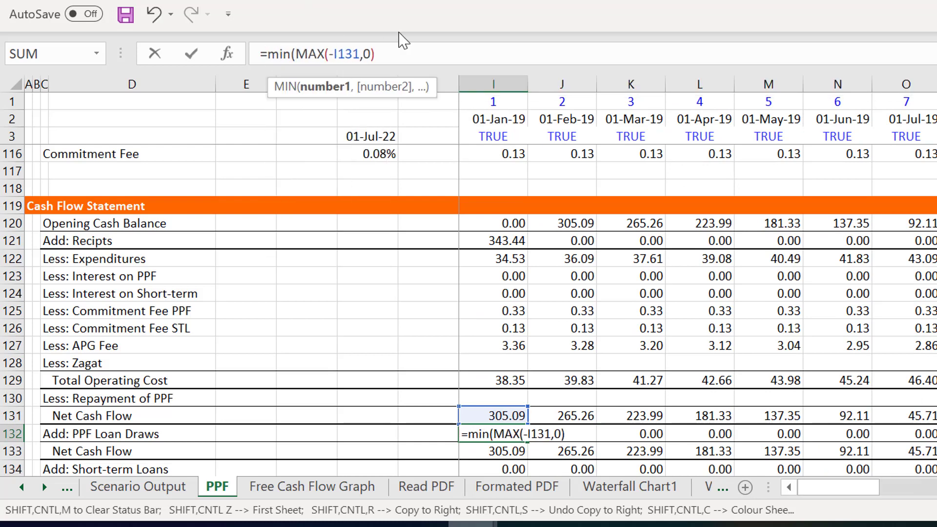
type(",")
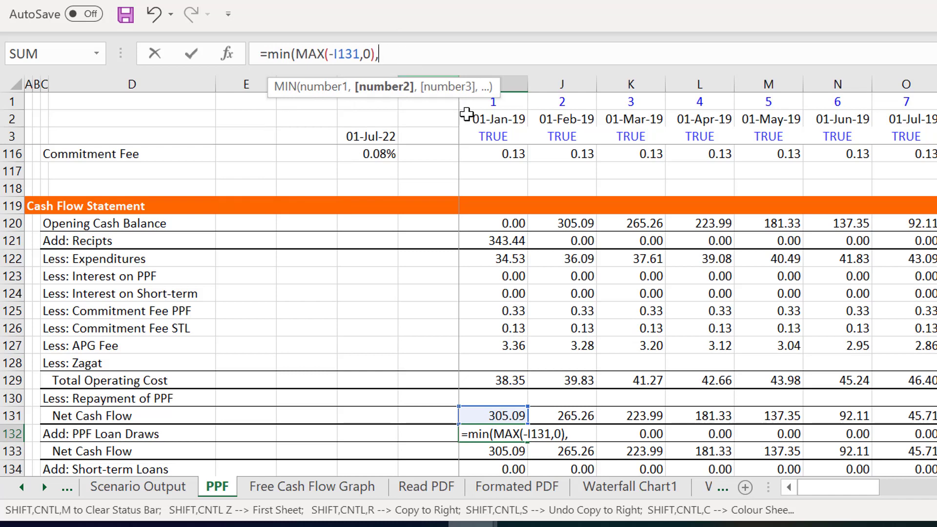
- Add Maximum PPF Borrowing in I88 as the second argument of the PPF Loan Draws MIN formula
left_click(496, 295)
key("Up")
key("Up")
key("Up")
key("Up")
key("Up")
key("Up")
key("Up")
key("Up")
key("Up")
key("Up")
key("Up")
key("Up")
key("Up")
key("Up")
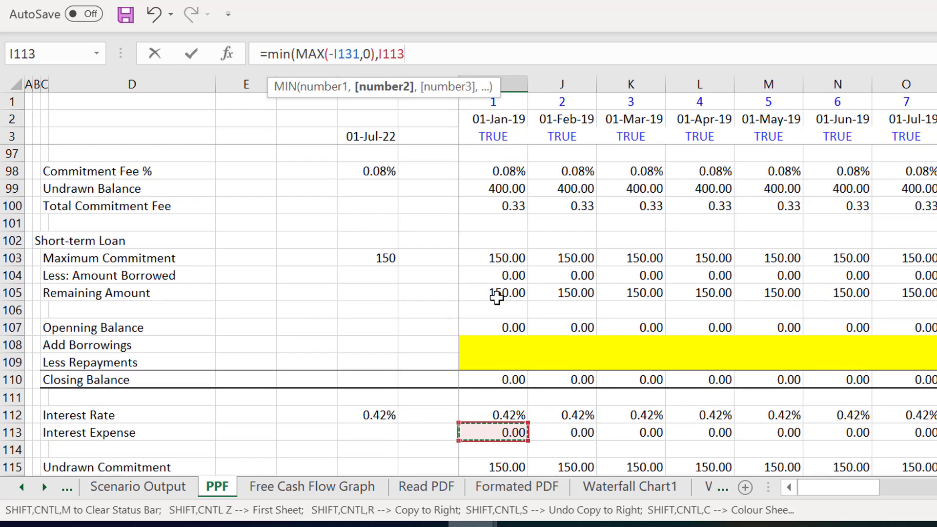
key("Up")
key("Up")
key("Up")
key("Up")
key("Up")
key("Up")
key("Up")
key("Up")
key("Up")
key("Up")
key("Up")
key("Up")
key("Up")
key("Up")
key("Up")
key("Up")
key("Up")
key("Up")
key("Up")
key("Up")
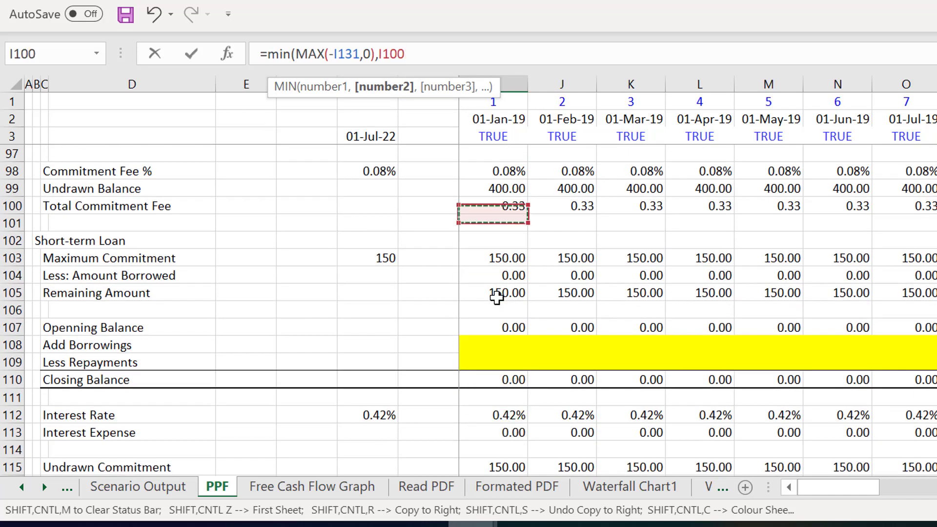
key("Up")
key("Up")
key("Up")
key("Up")
key("Up")
key("Up")
key("Up")
key("Up")
key("Up")
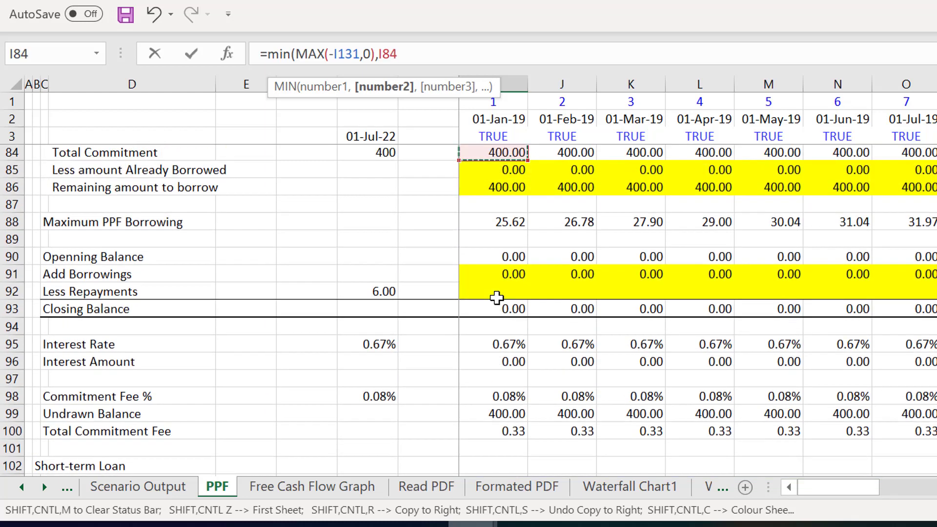
key("Up")
key("Up")
key("Up")
key("Down")
key("Down")
key("Down")
key("Down")
key("Down")
key("Down")
key("Down")
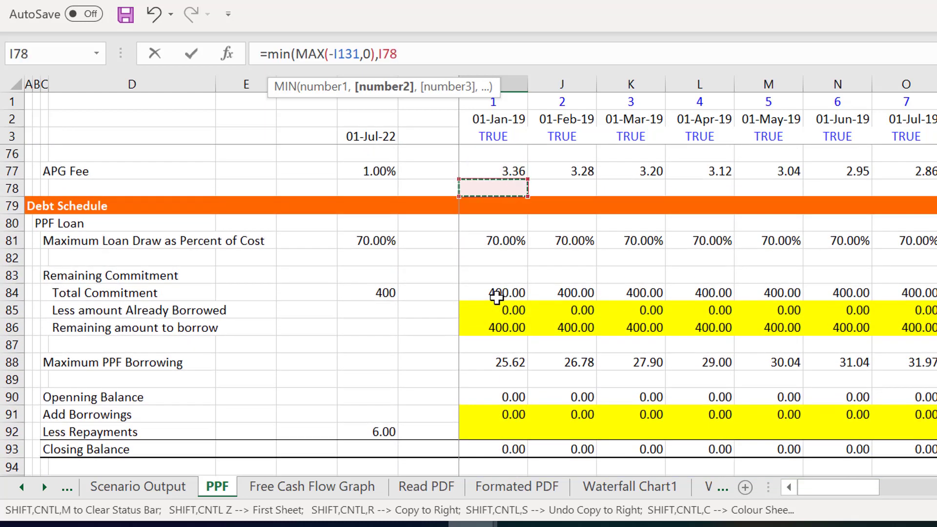
key("Down")
key("Down")
key("Down")
key("Down")
key("Down")
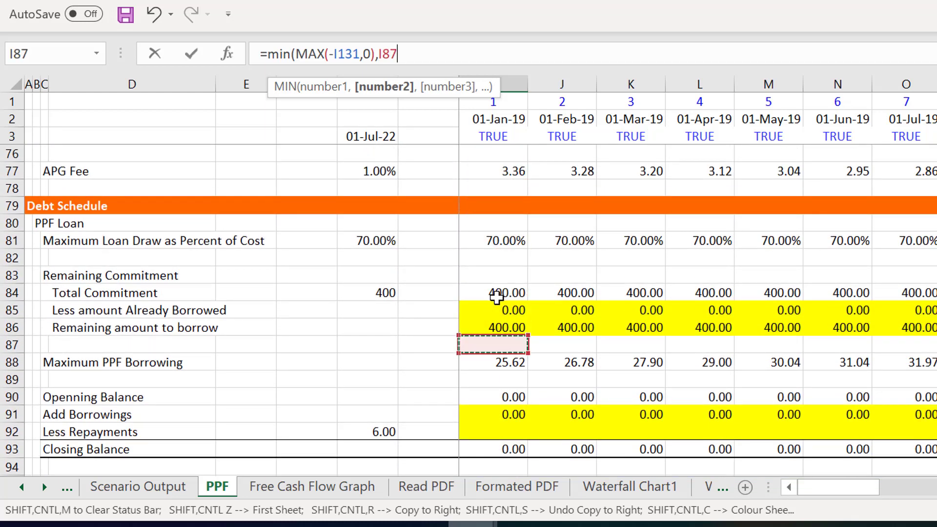
- Add Remaining amount to borrow in I86 as the third argument, completing I132 as =MIN(MAX(-I131,0),I88,I86)
type(",")
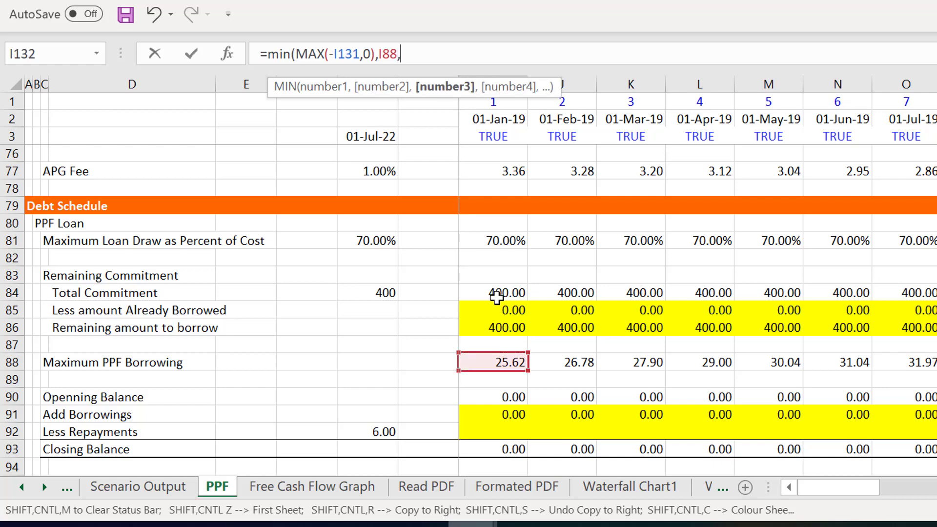
left_click(507, 328)
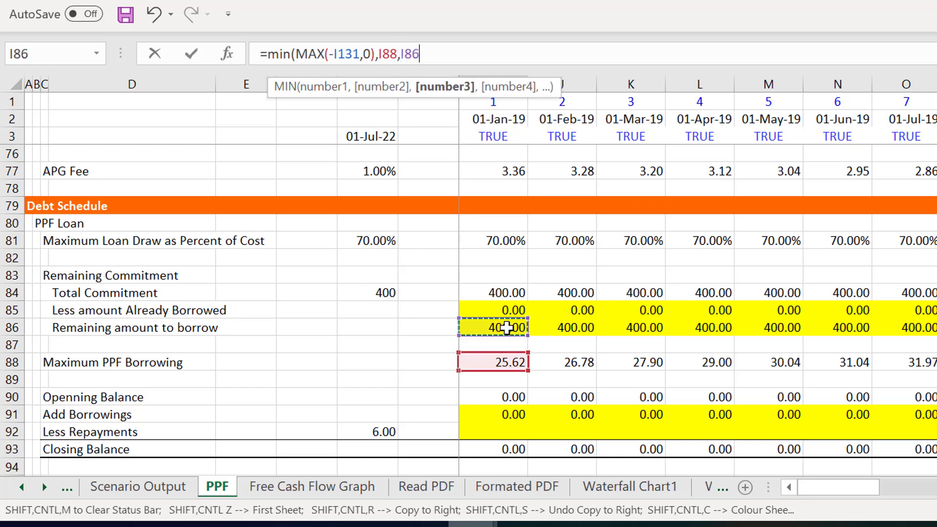
key("Return")
key("Return")
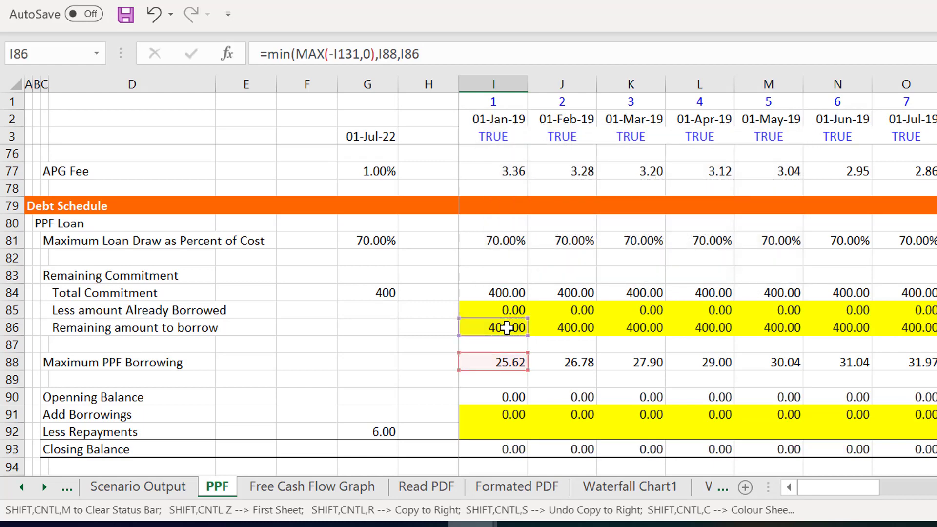
key("Up")
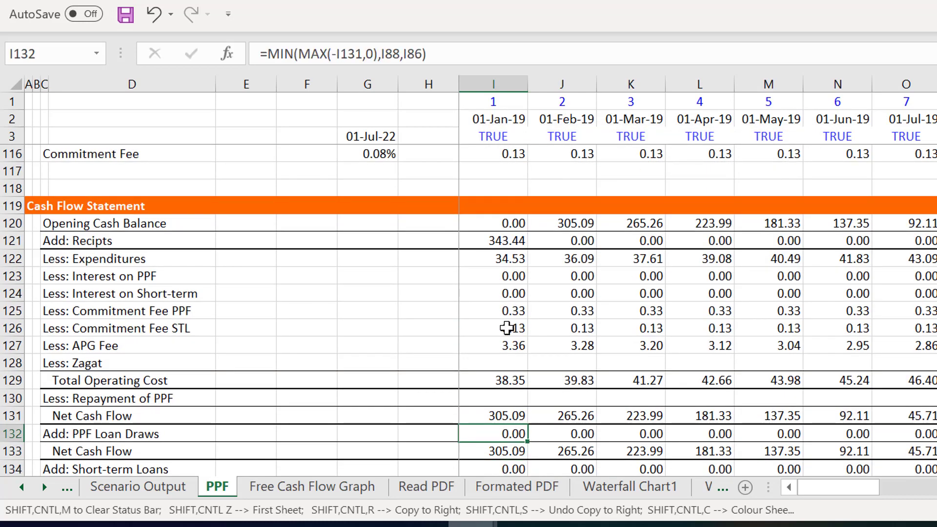
- Copy the capped PPF Loan Draws formula from I132 across the monthly columns
key("ctrl+shift+r")
key("Right")
key("Right")
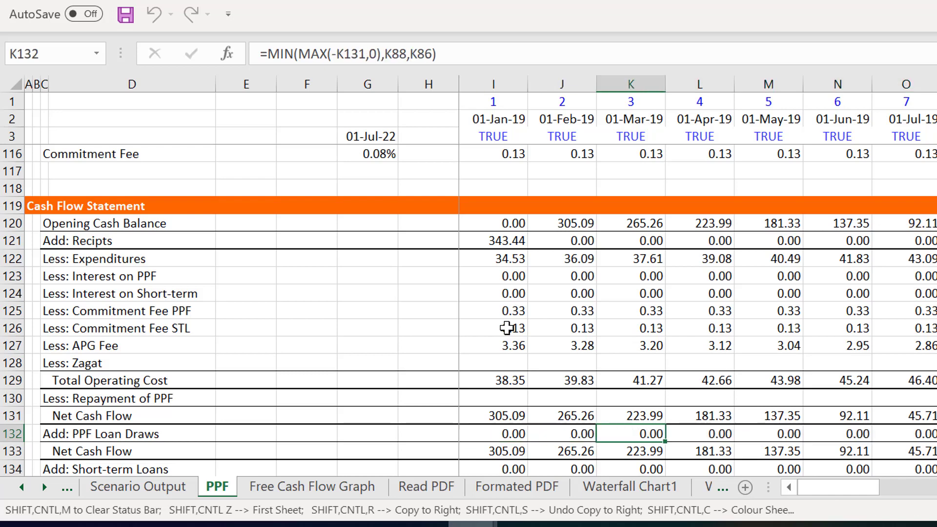
- Review the PPF Loan's Add Borrowings against Maximum PPF Borrowing across the monthly columns beyond AV
key("Up")
key("Up")
key("Up")
key("Up")
key("Up")
key("Up")
key("Up")
key("Up")
key("Up")
key("Up")
key("Up")
key("Up")
key("Up")
key("Up")
key("Up")
key("Up")
key("Up")
key("Up")
key("Up")
key("Up")
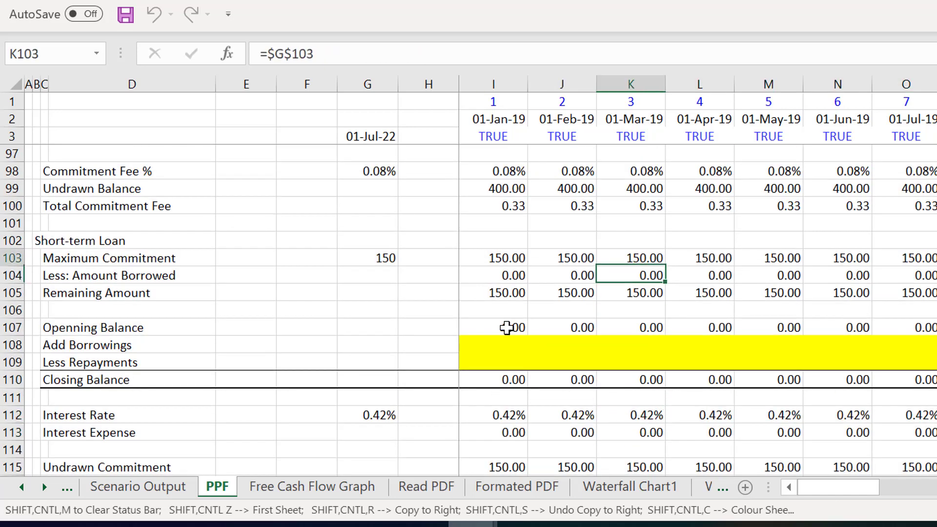
key("Up")
key("Up")
key("Up")
key("Up")
key("Up")
key("Up")
key("Up")
key("Up")
key("Up")
key("Up")
key("Up")
key("Up")
key("Up")
key("Up")
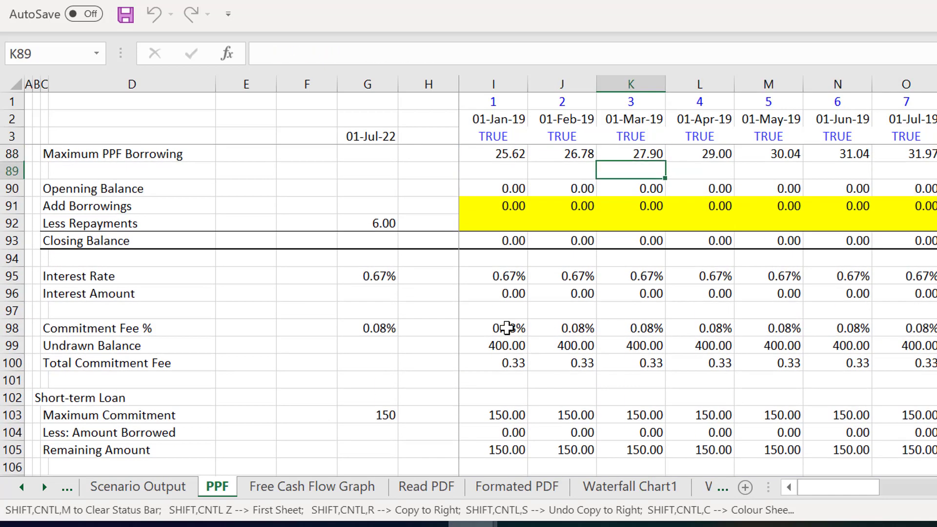
key("Down")
key("Down")
key("Right")
key("Right")
key("Right")
key("Right")
key("Right")
key("Right")
key("Right")
key("Right")
key("Right")
key("Right")
key("Right")
key("Right")
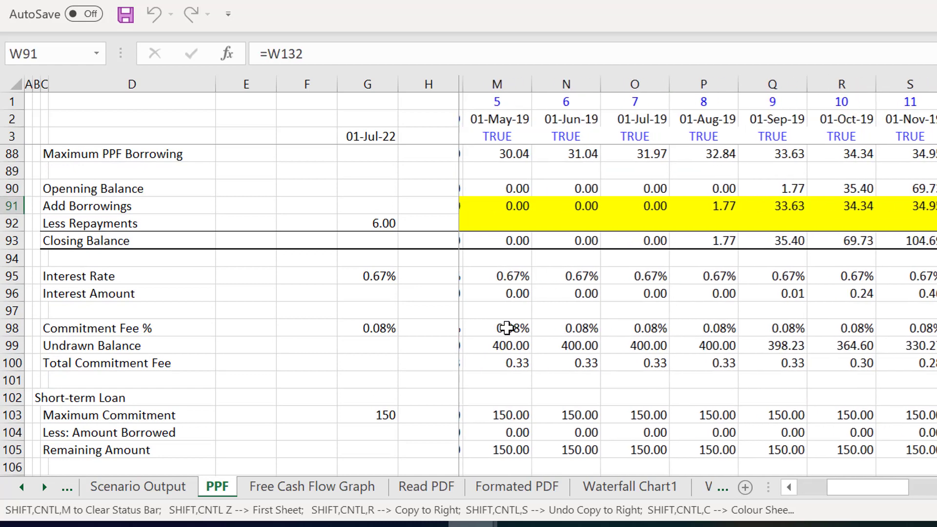
key("Right")
key("Right")
key("Right")
key("Right")
key("Right")
key("Right")
key("Right")
key("Right")
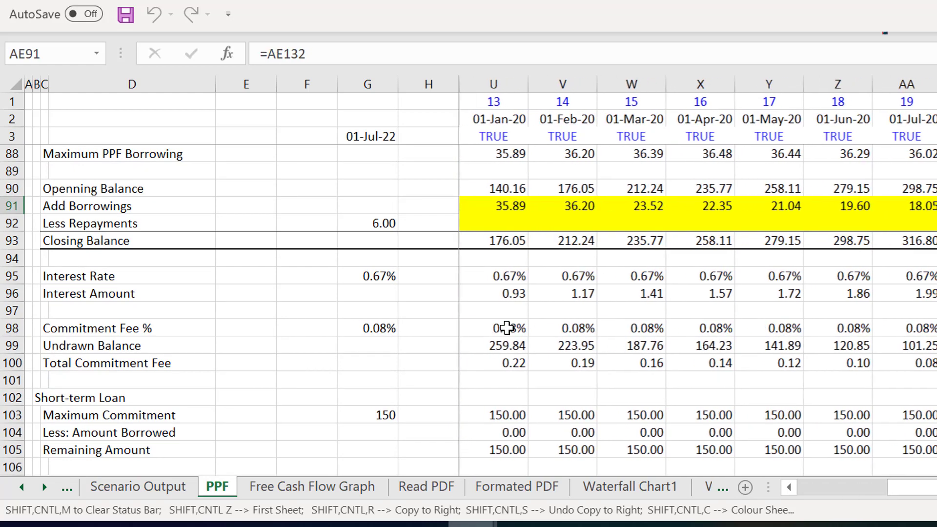
key("Right")
key("Right")
key("Right")
key("Right")
key("Right")
key("Right")
key("Right")
key("Right")
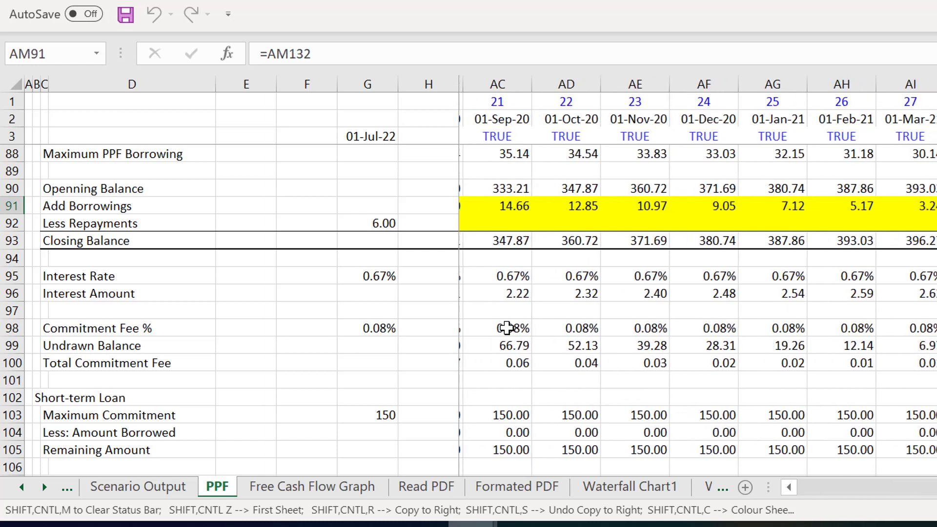
key("Right")
key("Right")
key("Right")
key("Right")
key("Right")
key("Right")
key("Right")
key("Right")
key("Right")
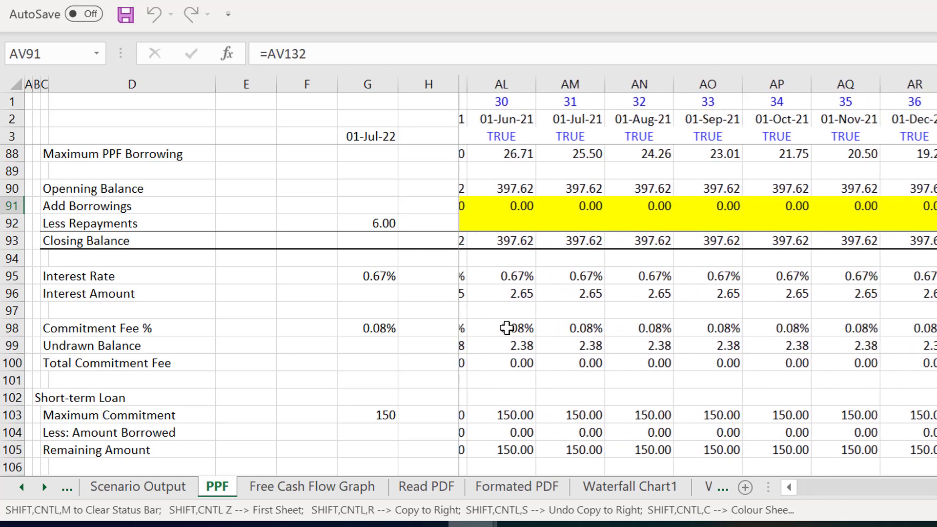
key("Right")
key("Right")
- Examine the PPF Loan's closing balance, remaining amount to borrow and added borrowings around January 2022 in column AS
key("Down")
key("Down")
key("Left")
key("Left")
key("Left")
key("Left")
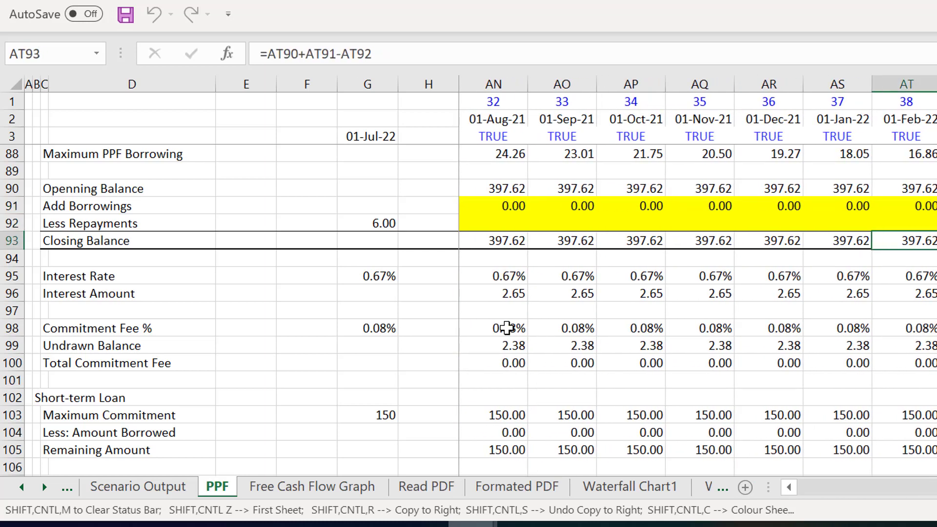
key("Up")
key("Left")
key("Up")
key("Up")
key("Up")
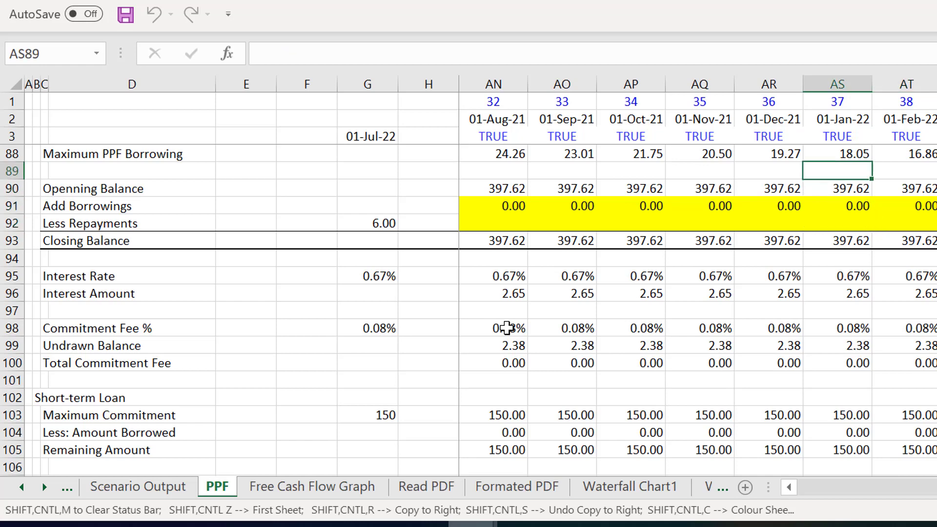
key("Up")
key("Up")
key("Up")
key("Up")
key("Up")
key("Up")
key("Up")
key("Up")
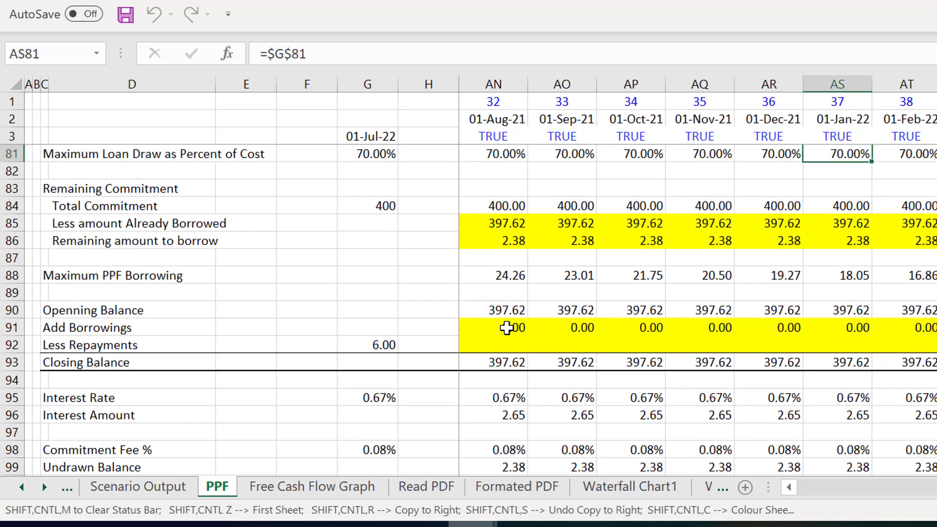
key("Down")
key("Down")
key("Down")
key("Down")
key("Down")
key("Down")
key("Down")
key("Down")
key("Down")
key("Down")
key("Down")
key("Down")
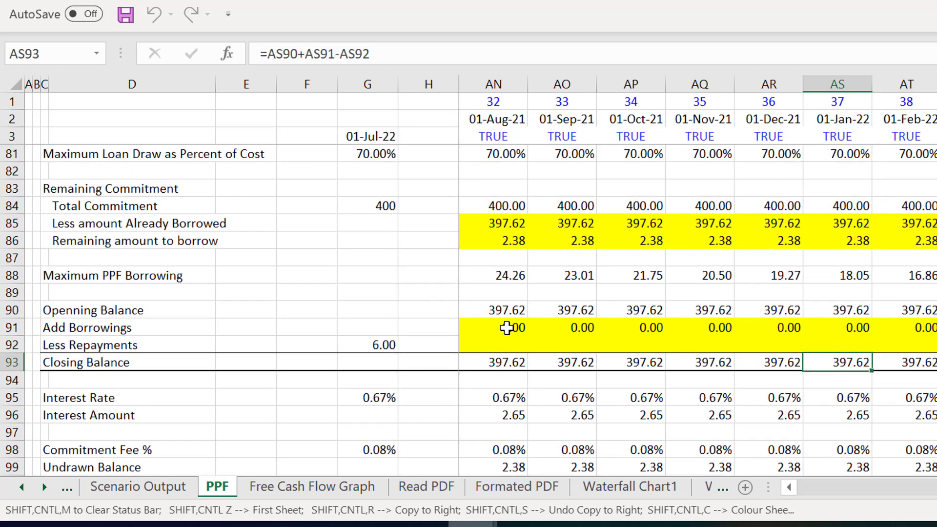
key("Up")
key("Up")
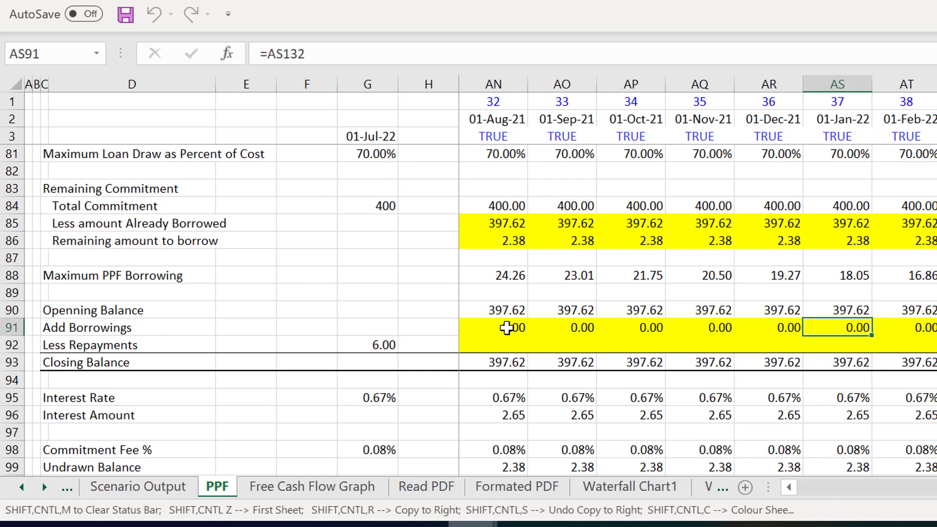
- Begin the PPF Loan's Less Repayments formula in I92 with an IF function testing the month number in I1
key("Left")
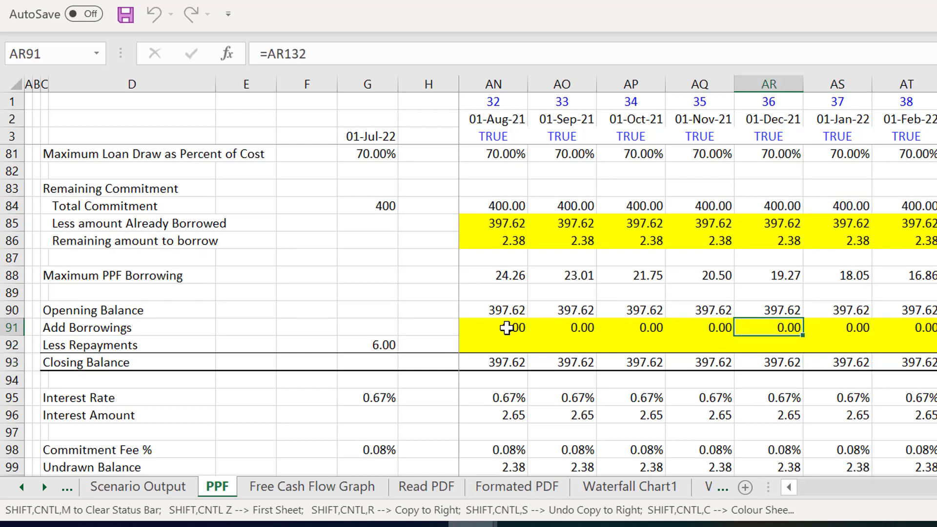
key("Left")
key("Left")
key("Left")
key("Left")
key("Left")
key("Left")
key("Left")
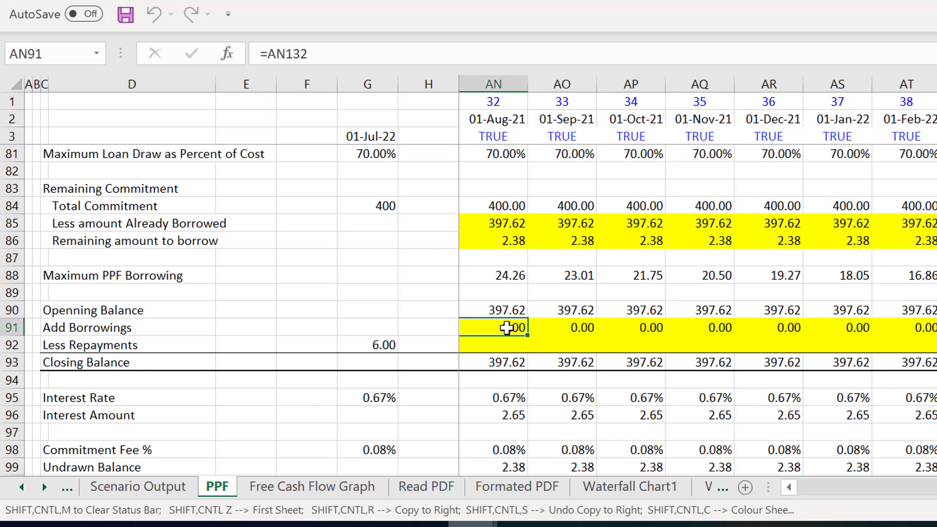
key("Left")
key("Left")
key("Left")
key("Left")
key("Left")
key("Left")
key("Left")
key("Left")
key("Left")
key("Left")
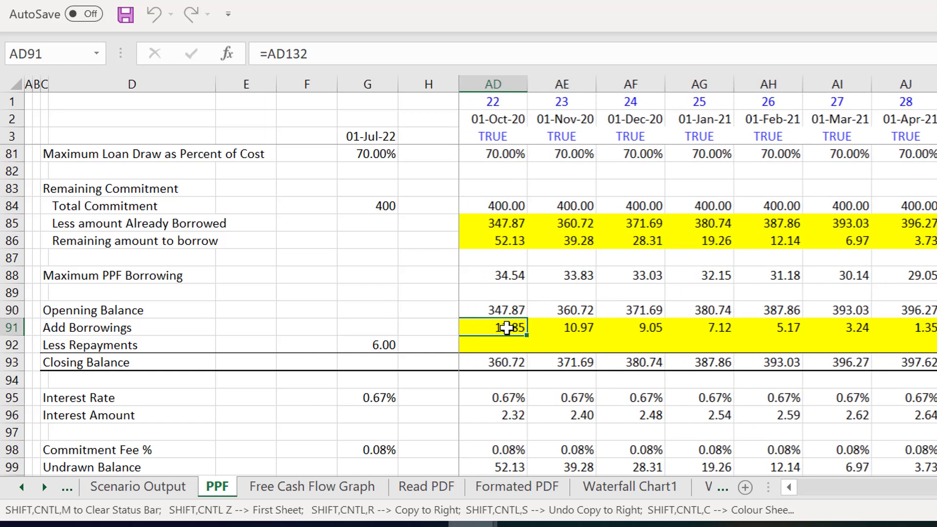
key("Left")
key("Left")
key("Left")
key("Left")
key("Left")
key("Left")
key("Left")
key("Left")
key("Left")
key("Left")
key("Left")
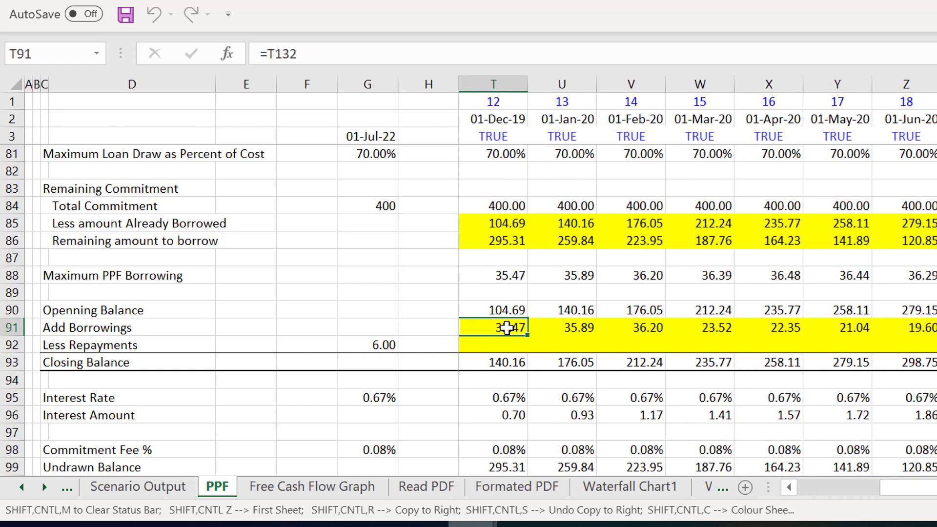
key("Left")
key("Left")
key("Left")
key("Left")
key("Left")
key("Left")
key("Left")
key("Left")
key("Left")
key("Left")
key("Left")
key("Left")
key("Left")
key("Left")
key("Left")
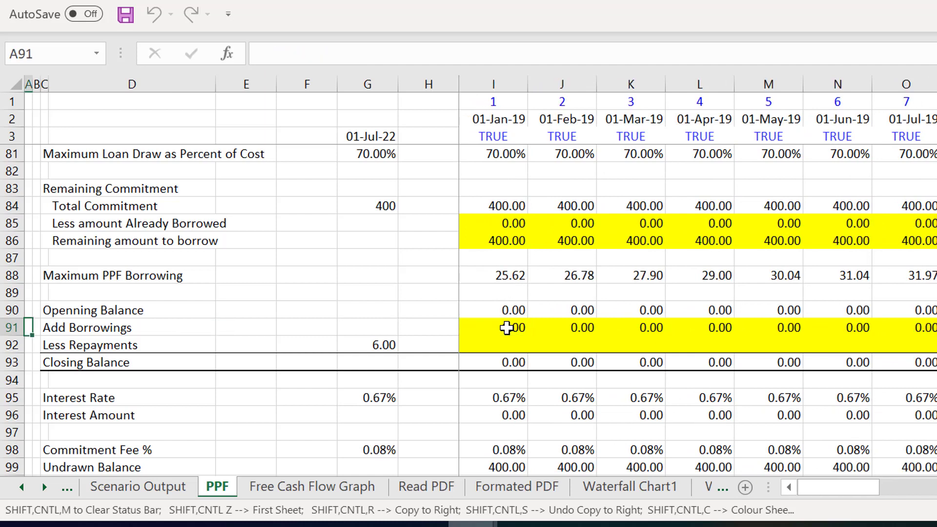
key("Down")
key("Right")
key("Right")
key("Right")
key("Right")
key("Right")
key("Right")
key("Right")
key("Right")
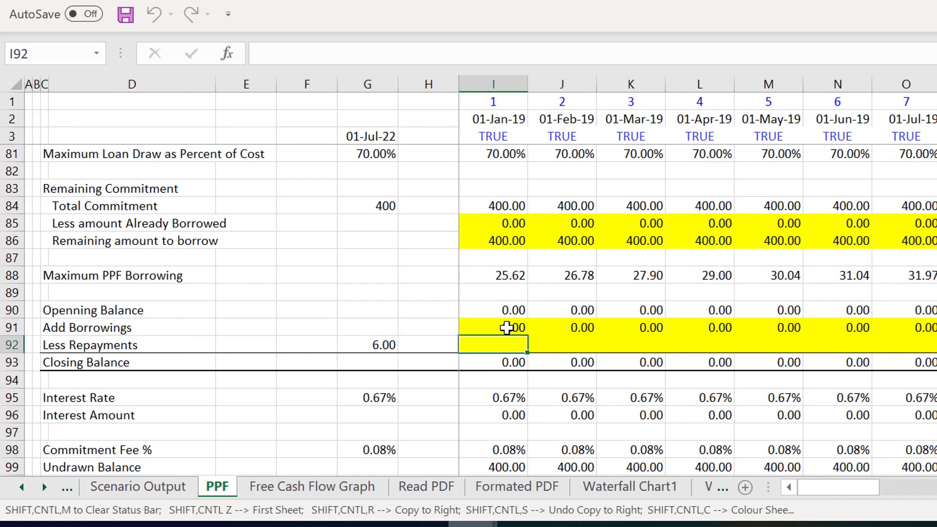
type("=")
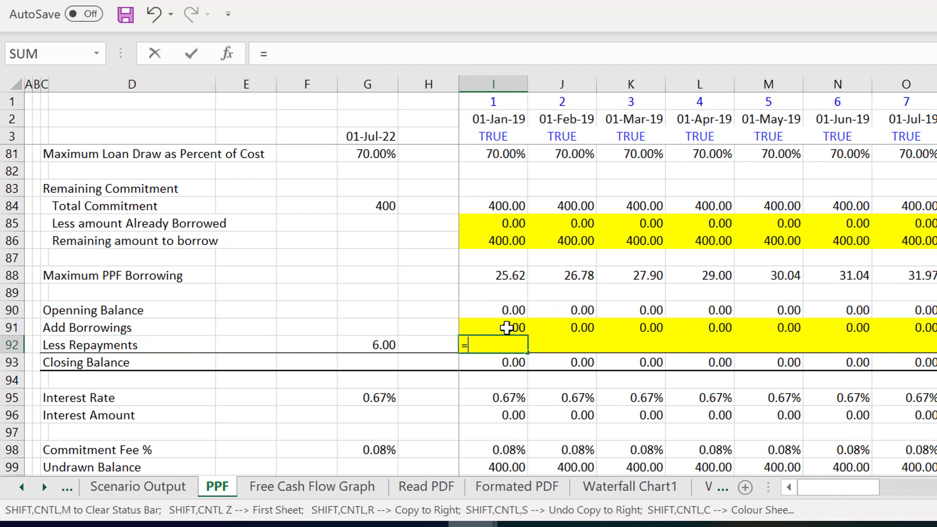
type("if(")
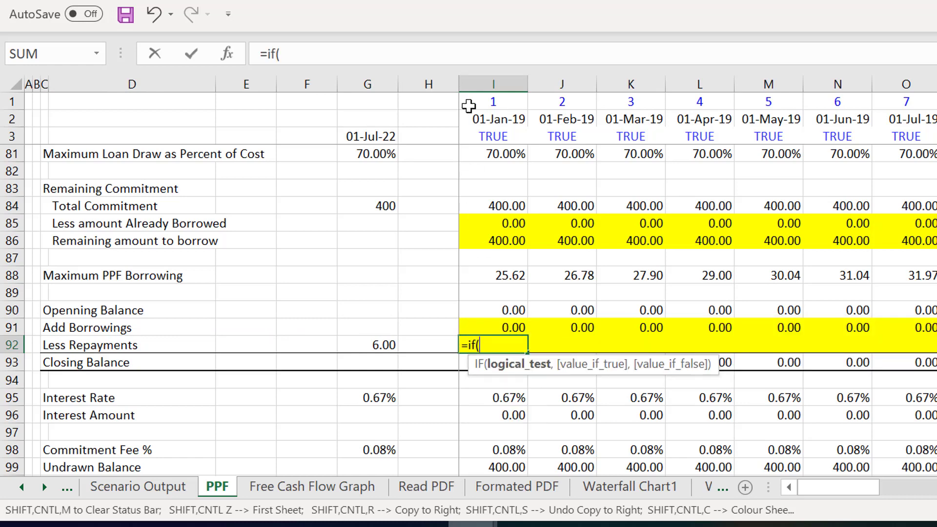
left_click(481, 102)
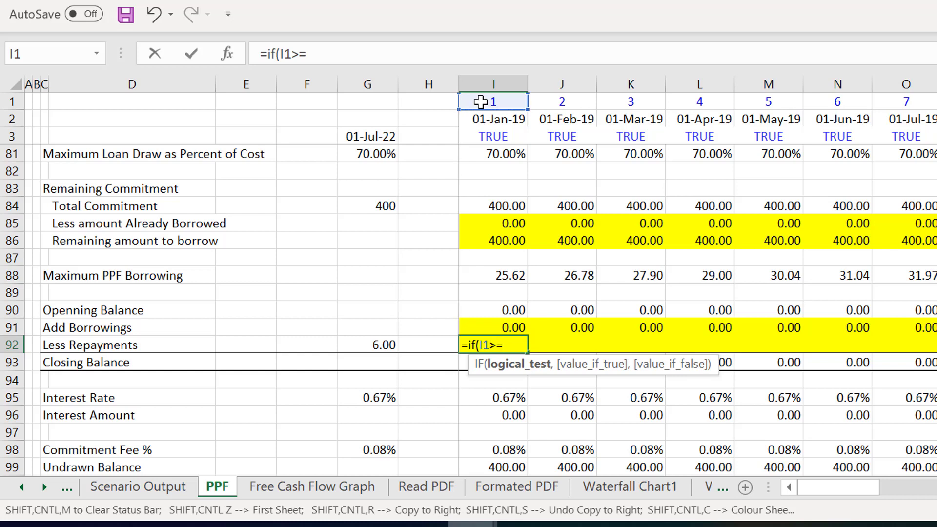
- Complete the Less Repayments formula in I92 by testing the month number against $G$92 and returning OFFSET(I91,0,-$G$92) when true
key("Left")
key("Left")
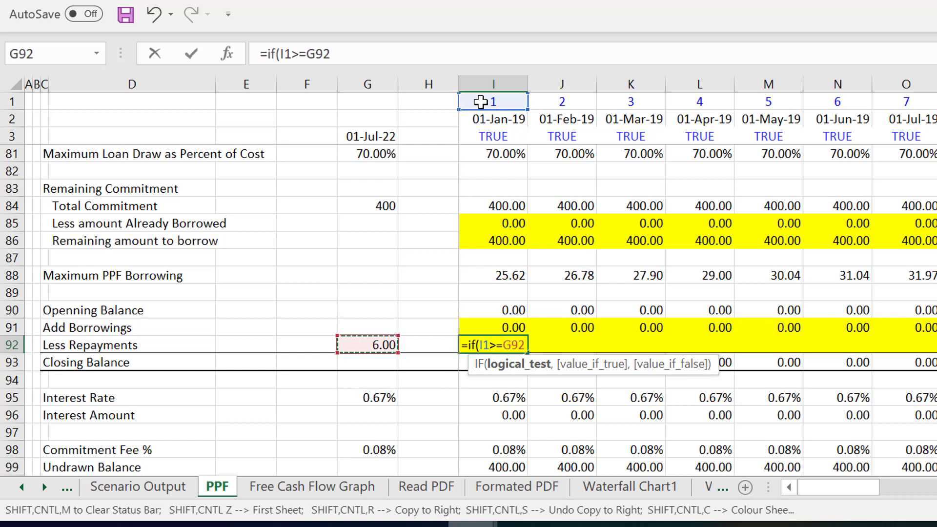
key("F4")
type(",offs")
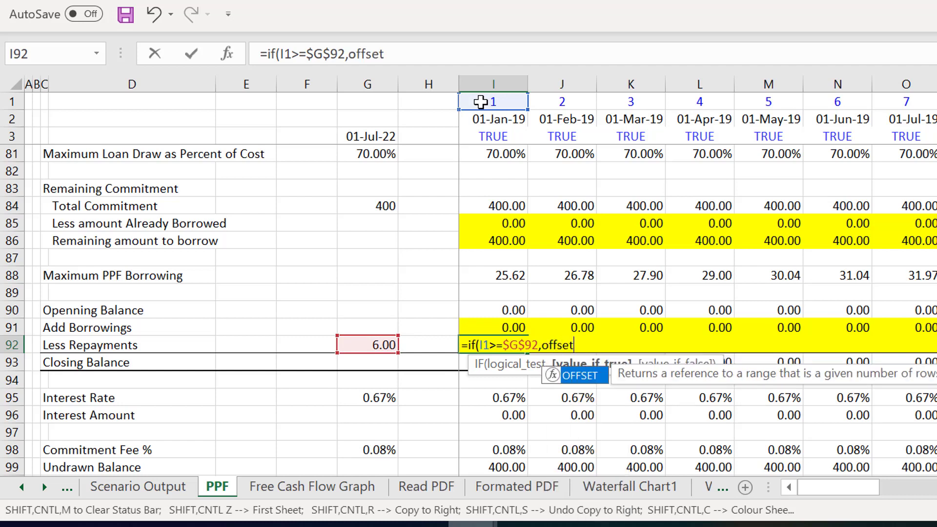
type("et")
key("Tab")
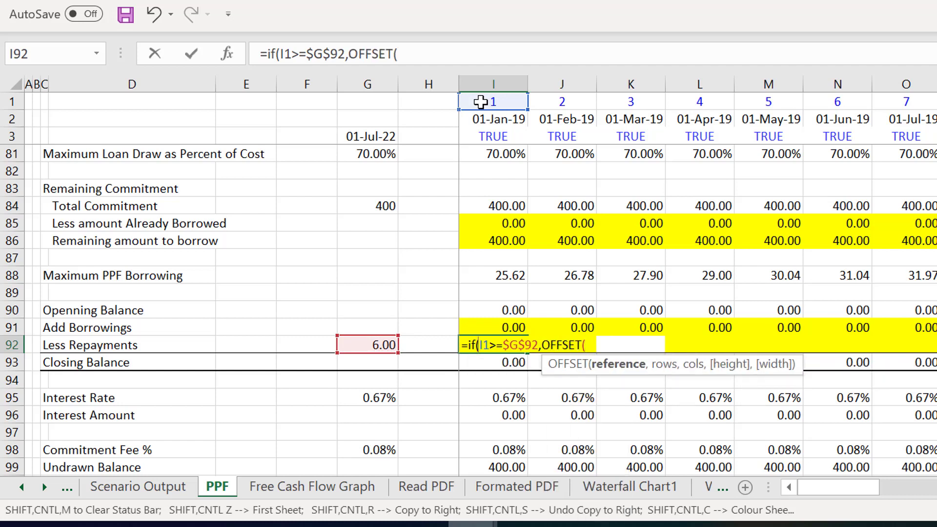
key("Up")
type(",")
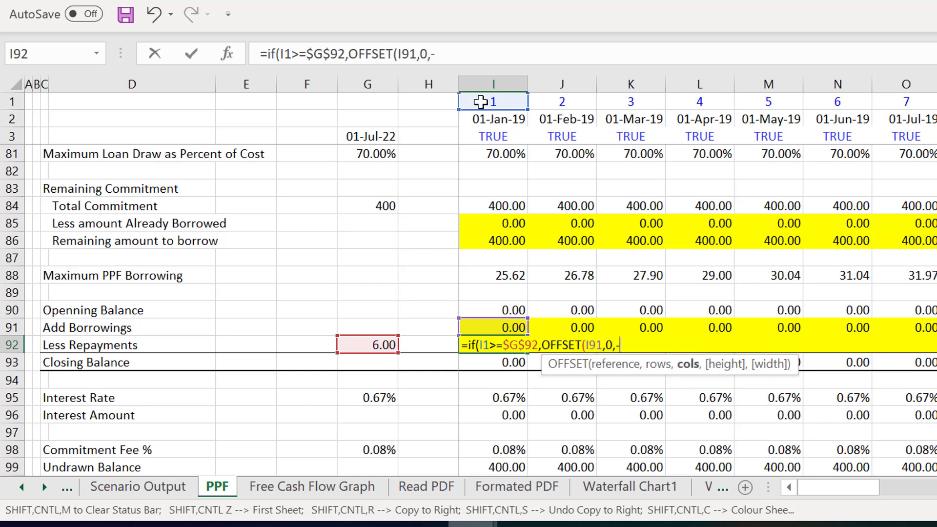
key("Left")
key("Left")
key("F4")
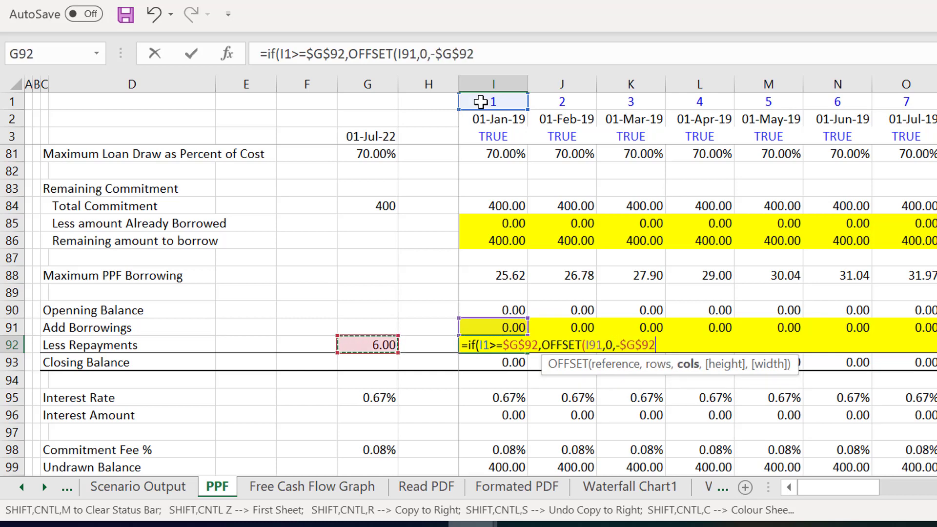
key("Return")
key("Return")
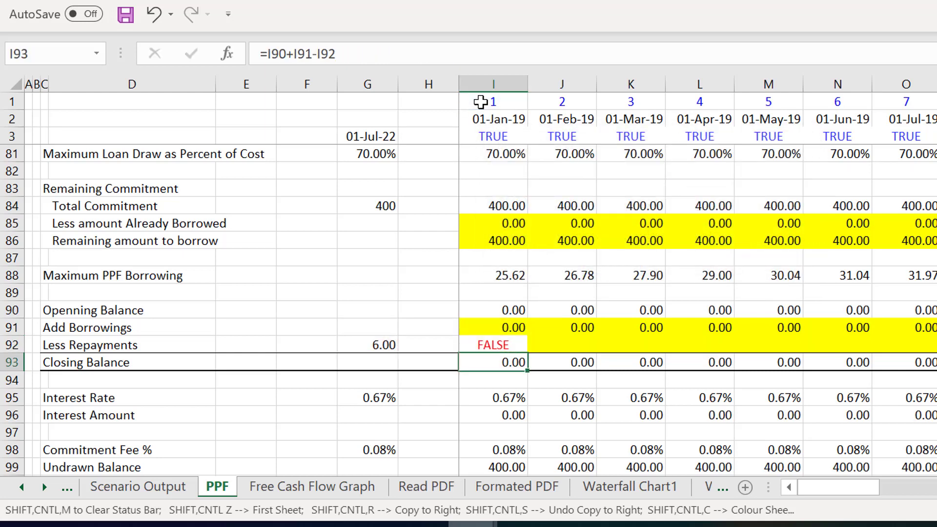
- Multiply the Less Repayments formula in I92 by 1 and copy it across the monthly columns
key("Up")
key("F2")
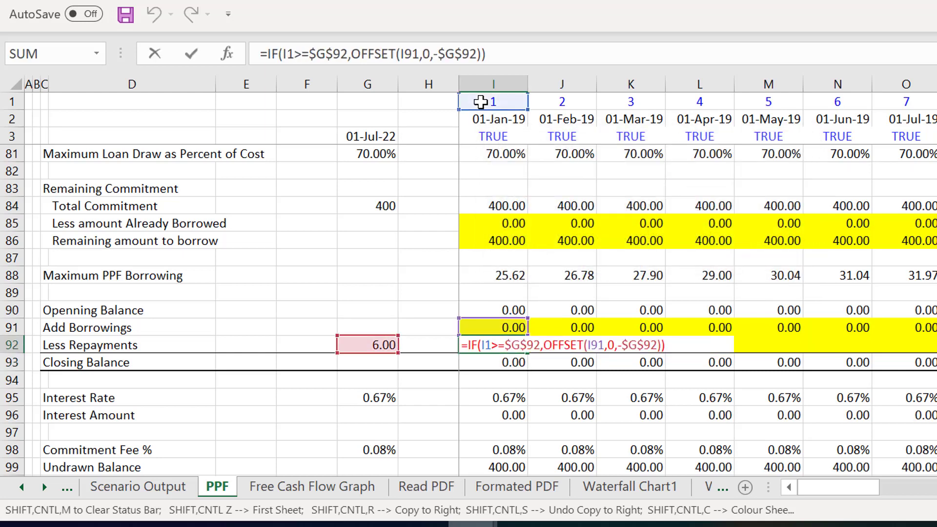
key("Return")
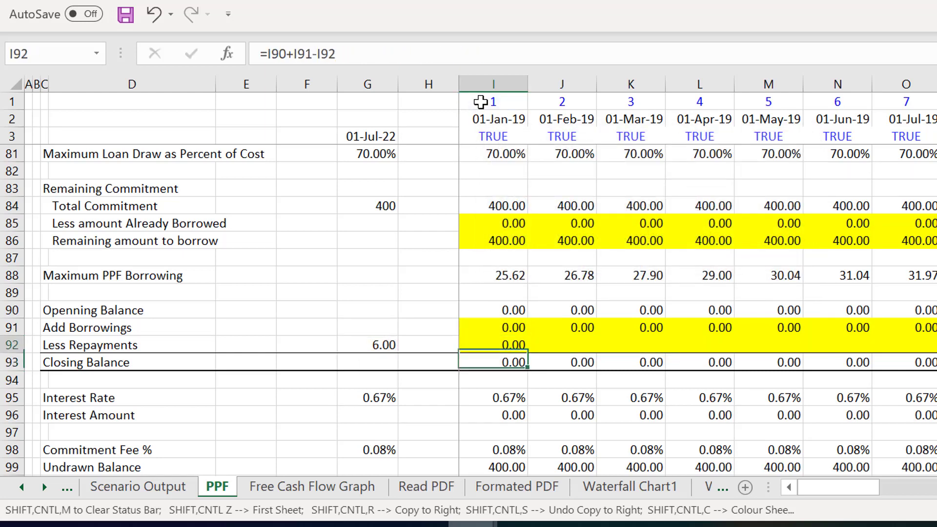
key("Up")
key("ctrl+shift+r")
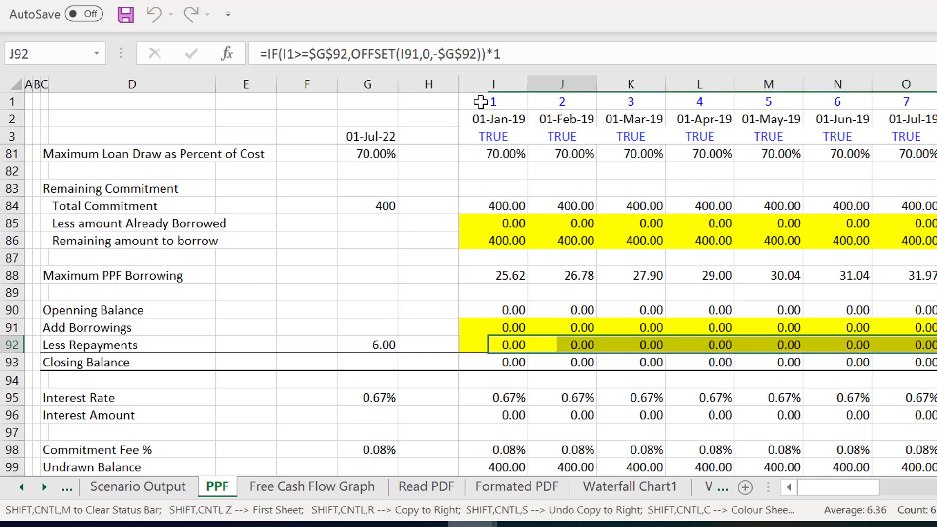
- Review the PPF Loan's Less Repayments in row 92 against Add Borrowings across the monthly columns through AJ
key("Right")
key("Right")
key("Right")
key("Right")
key("Right")
key("Right")
key("Right")
key("Right")
key("Right")
key("Right")
key("Right")
key("Right")
key("Right")
key("Right")
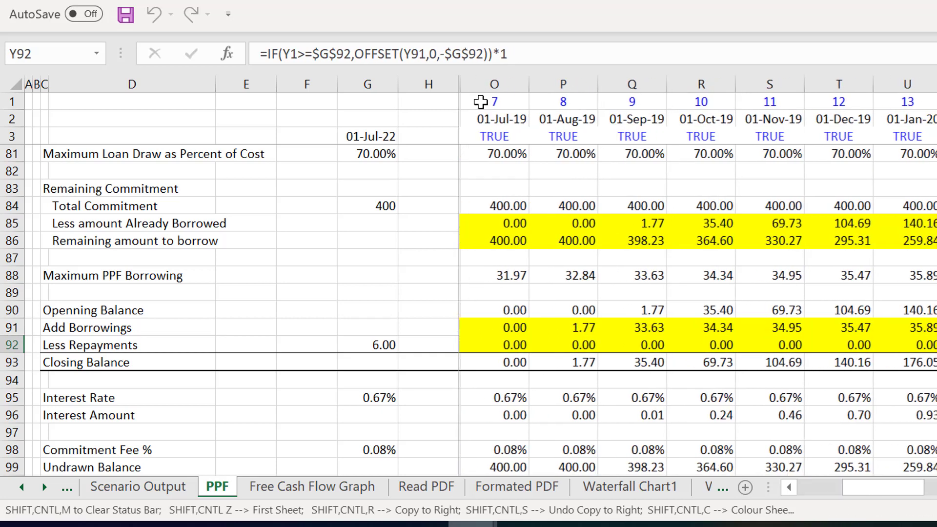
key("Right")
key("Right")
key("Right")
key("Right")
key("Right")
key("Right")
key("Right")
key("Right")
key("Right")
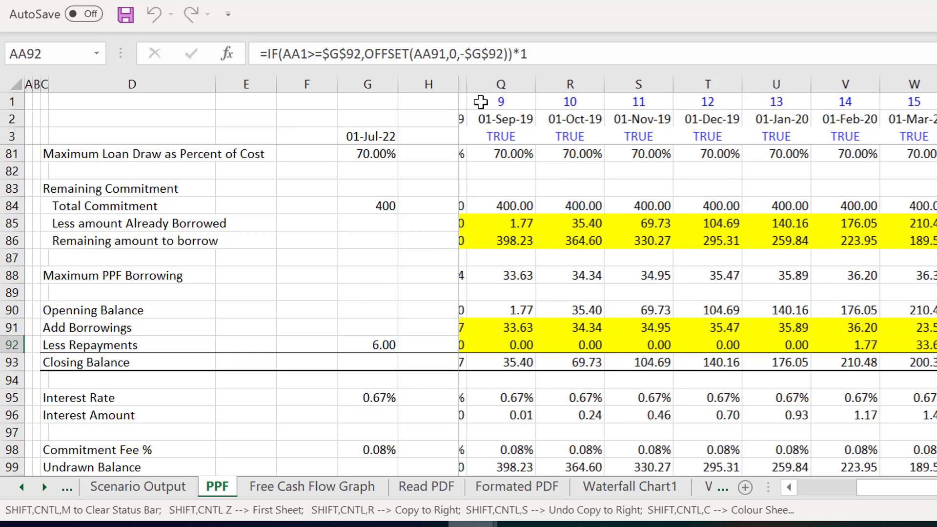
key("Right")
key("Right")
key("Right")
key("Right")
key("Right")
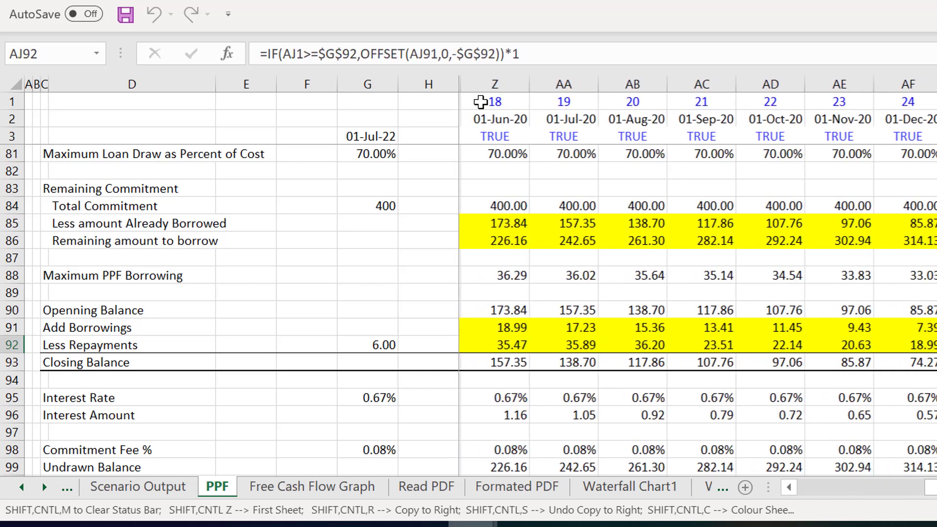
key("Left")
key("Left")
key("Left")
key("Left")
key("Left")
key("Left")
key("Left")
key("Left")
key("Left")
key("Left")
key("Left")
key("Left")
key("Left")
key("Left")
key("Left")
key("Left")
key("Left")
key("Left")
key("Left")
key("Left")
key("Left")
key("Left")
key("Left")
key("Left")
key("Left")
key("Left")
key("Left")
key("Left")
key("Left")
key("Left")
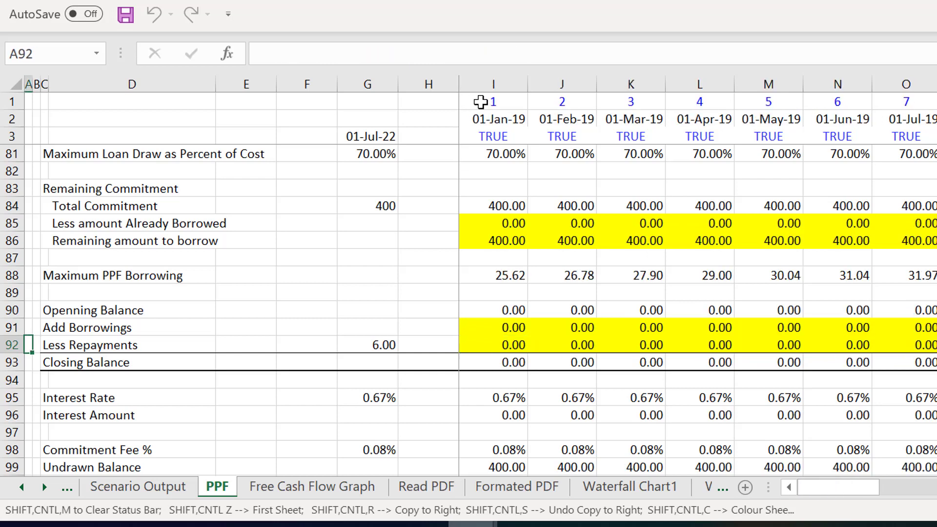
- Link Less: Repayment of PPF in I130 to the PPF Loan's Less Repayments in I92 and copy it across the monthly columns
key("Down")
key("Down")
key("Down")
key("Page_Down")
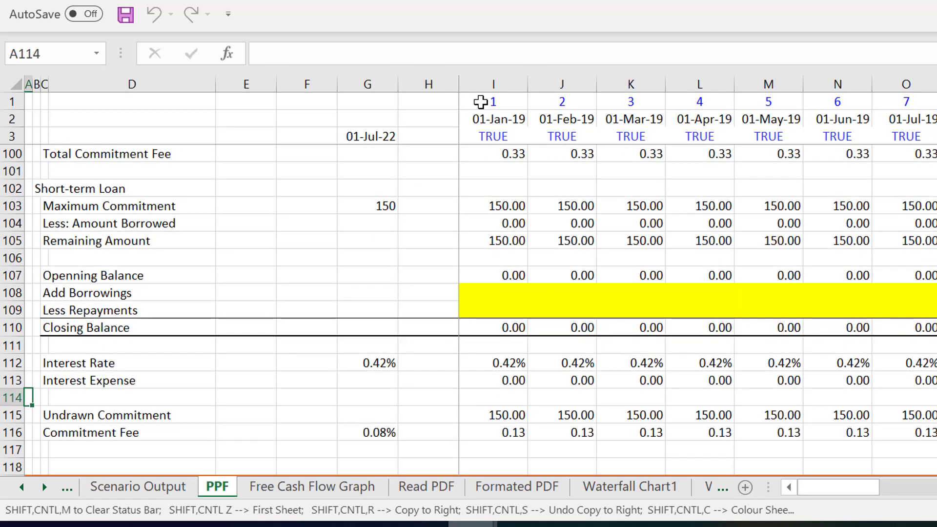
key("Page_Down")
key("Down")
key("Down")
key("Down")
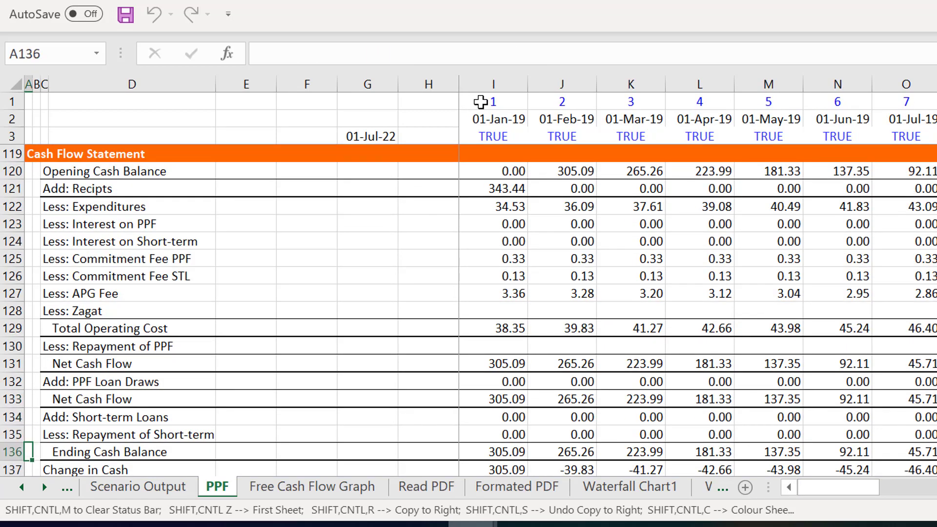
key("Up")
key("Up")
key("Up")
key("Up")
key("Up")
key("Up")
key("Right")
key("Right")
key("Right")
key("Right")
key("Right")
key("Right")
key("Right")
key("Right")
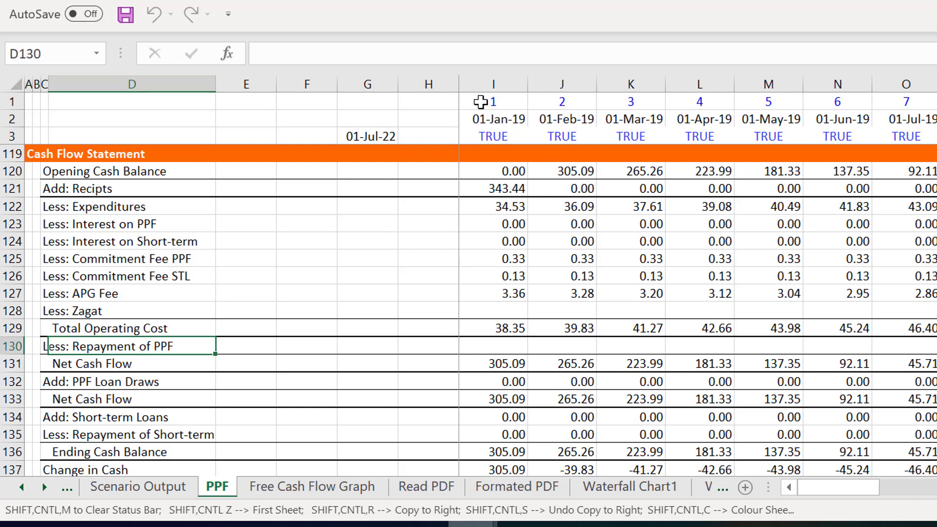
type("=")
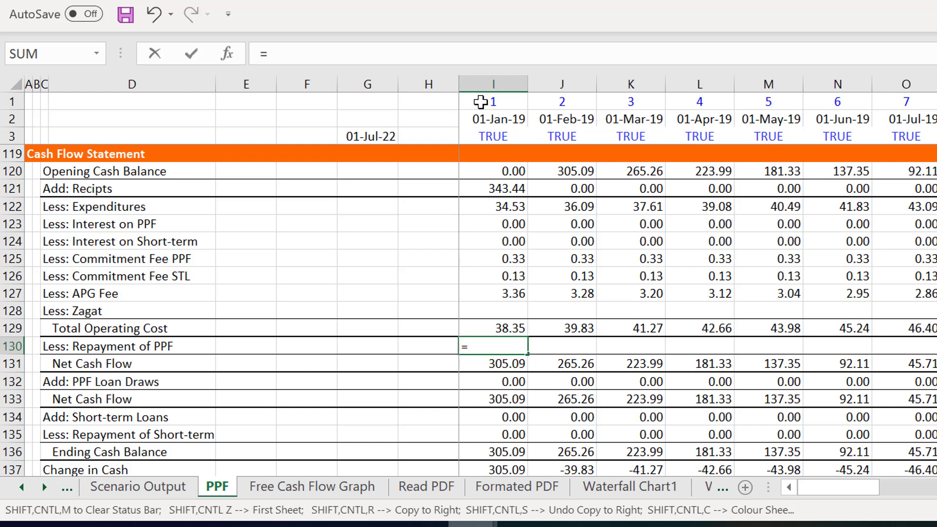
key("Page_Up")
key("Up")
key("Page_Up")
key("Up")
key("Up")
key("Up")
key("Up")
key("Up")
key("Up")
key("Up")
key("Up")
key("Up")
key("Up")
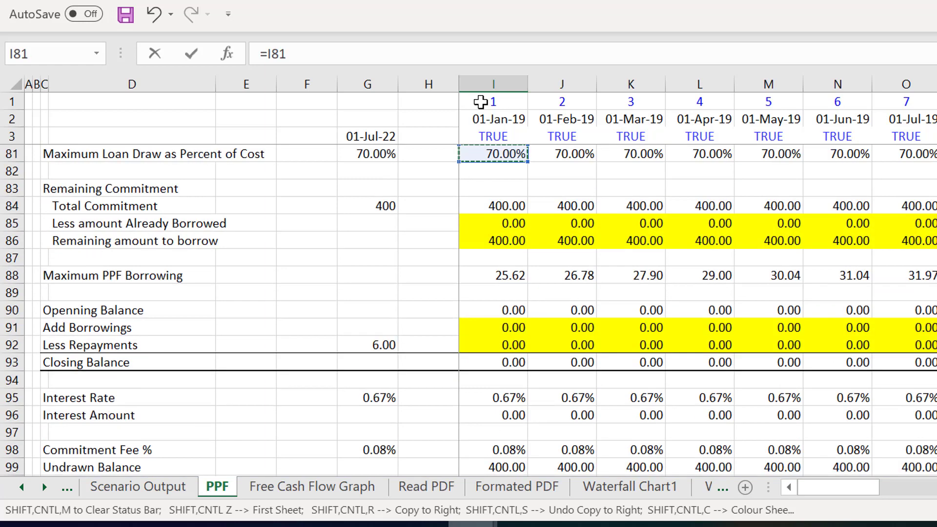
key("Down")
key("Down")
key("Down")
key("Down")
key("Down")
key("Down")
key("Down")
key("Down")
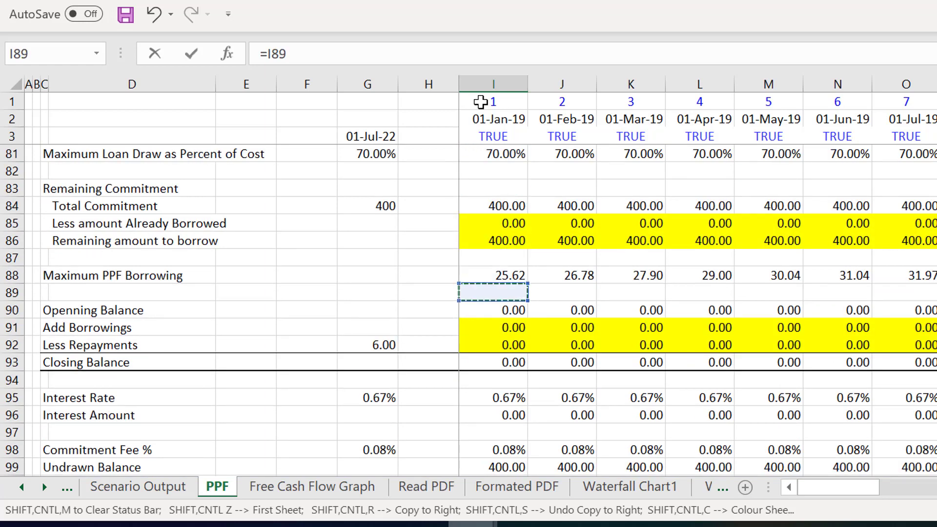
key("Down")
key("Down")
key("Down")
key("Escape")
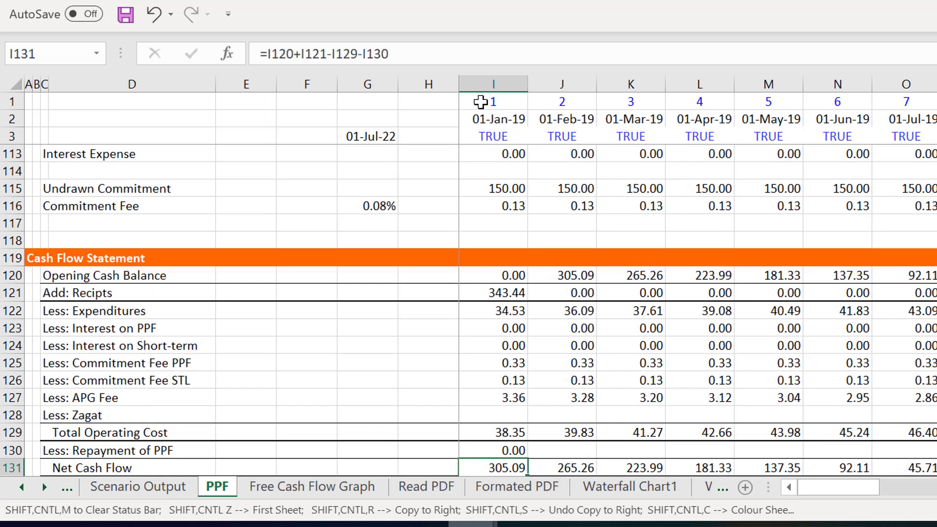
key("Up")
key("ctrl+shift+r")
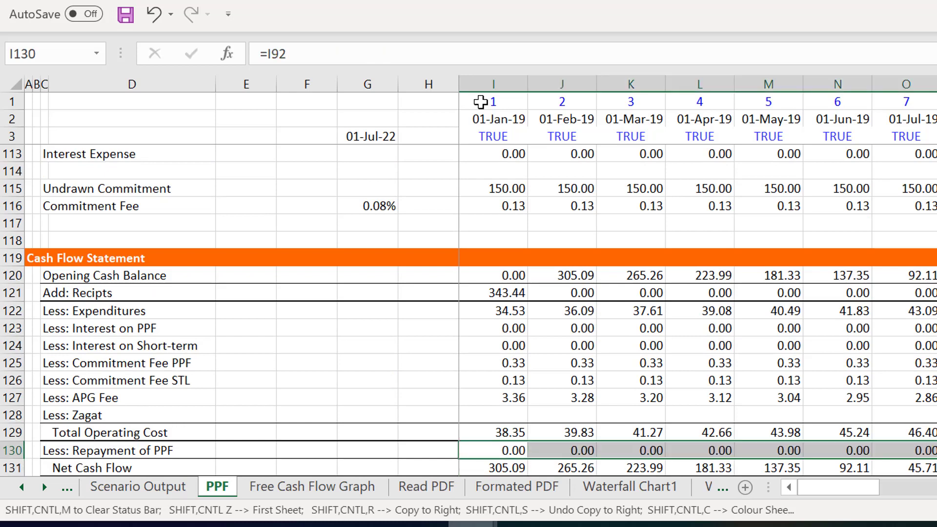
- Review the Repayment of PPF, Net Cash Flow and PPF Loan Draws rows of the cash flow statement across the monthly columns
key("Right")
key("Right")
key("Right")
key("Right")
key("Right")
key("Right")
key("Right")
key("Right")
key("Right")
key("Right")
key("Right")
key("Right")
key("Right")
key("Right")
key("Right")
key("Right")
key("Right")
key("Right")
key("Right")
key("Right")
key("Right")
key("Right")
key("Right")
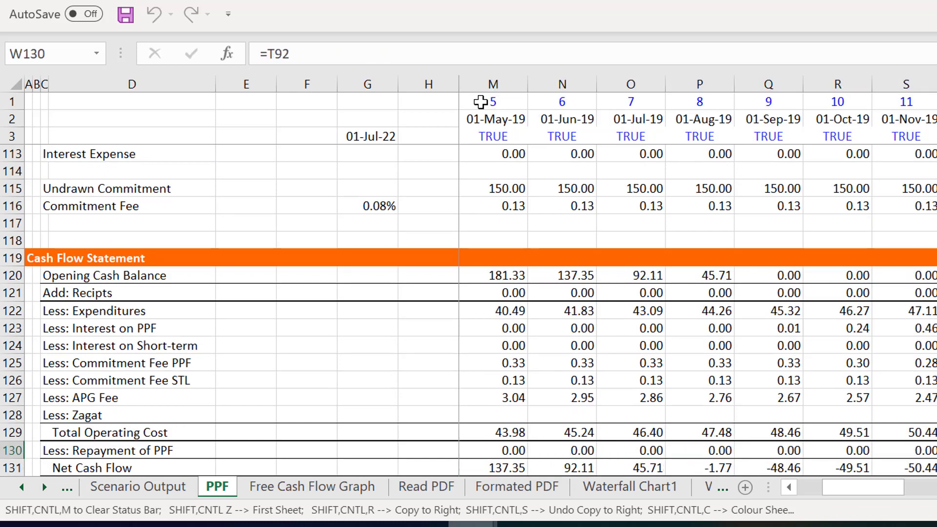
key("Right")
key("Right")
key("Right")
key("Right")
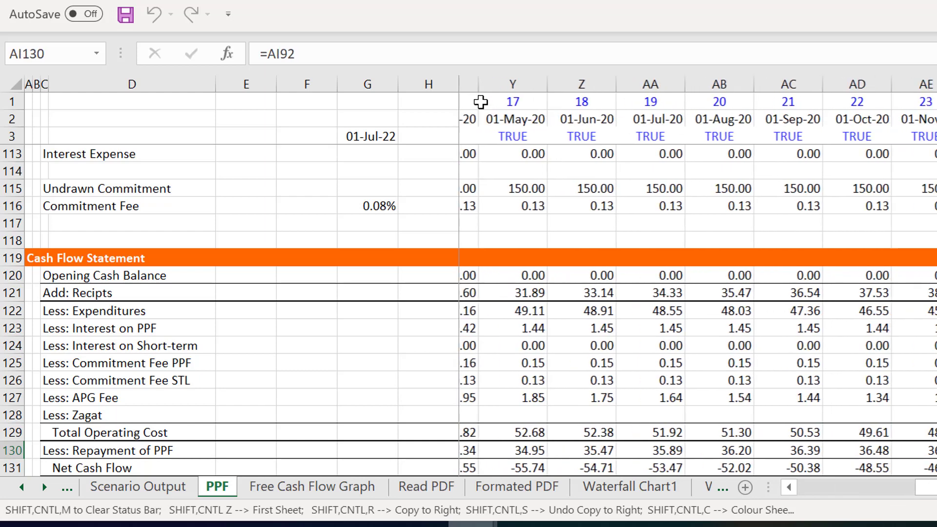
key("Down")
key("Down")
key("Left")
key("Left")
key("Left")
key("Left")
key("Left")
key("Left")
key("Left")
key("Left")
key("Left")
key("Left")
key("Left")
key("Left")
key("Left")
key("Left")
key("Left")
key("Left")
key("Left")
key("Left")
key("Left")
key("Left")
key("Left")
key("Left")
key("Left")
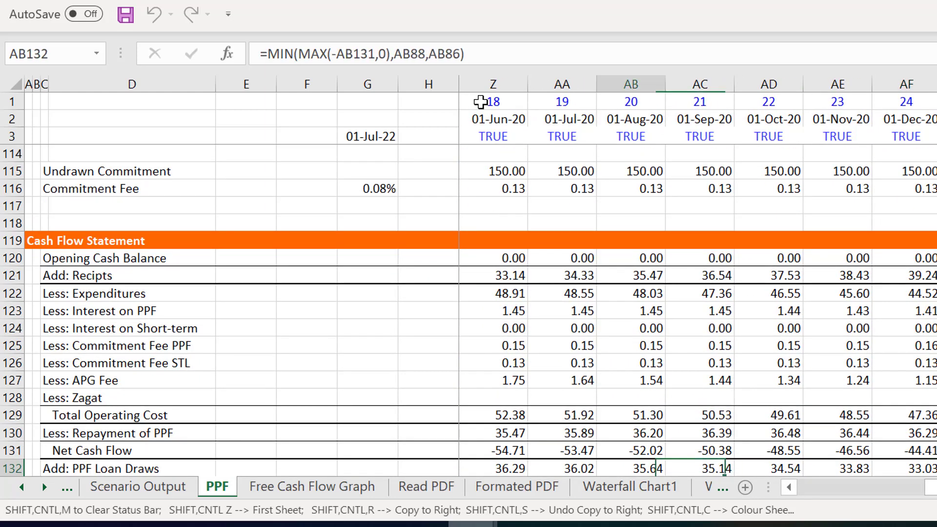
key("Left")
key("Left")
key("Left")
key("Left")
key("Left")
key("Left")
key("Left")
key("Left")
key("Up")
key("Up")
key("Up")
key("Up")
key("Up")
key("Up")
key("Up")
key("Up")
key("Up")
key("Up")
key("Up")
key("Up")
key("Up")
key("Up")
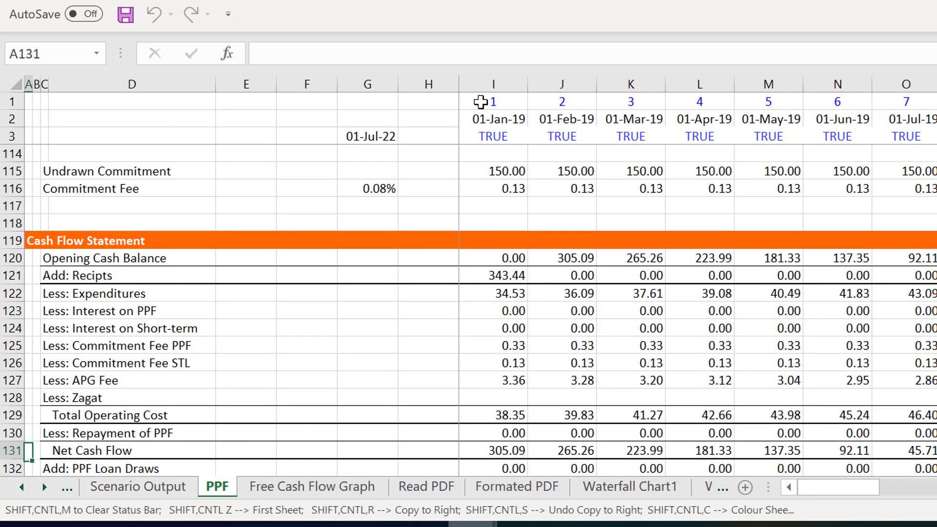
- Walk through the cash flow statement's lines in column I, from receipts and expenditures down to the ending cash balance
key("Right")
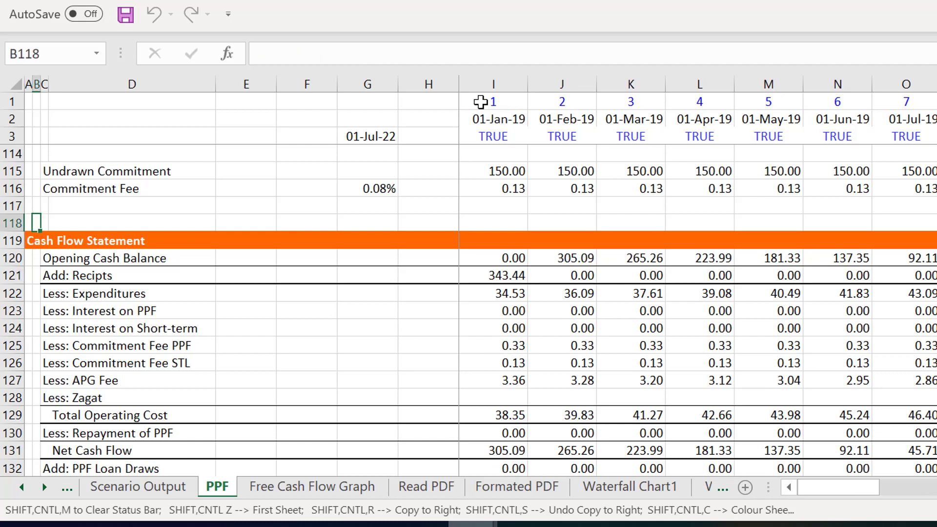
key("Down")
key("Down")
key("Down")
key("Right")
key("Right")
key("Right")
key("Right")
key("Right")
key("Right")
key("Right")
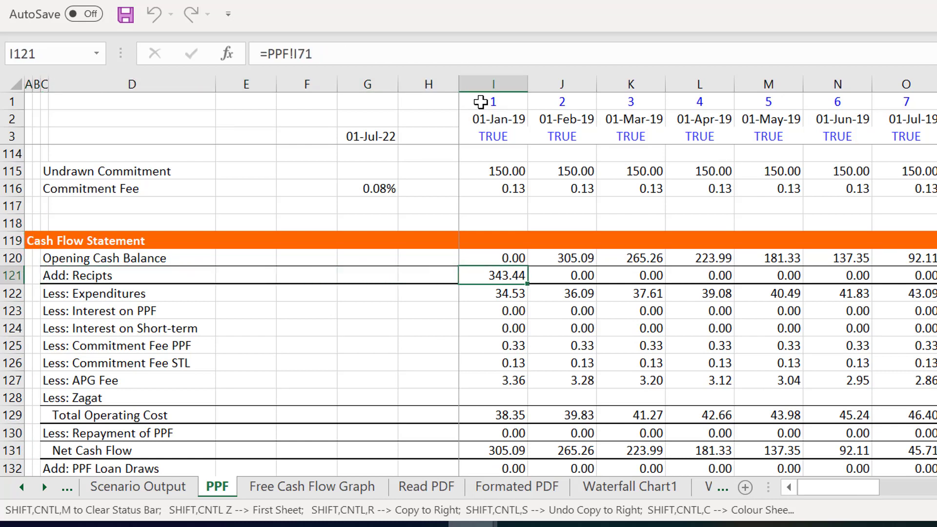
key("Down")
key("Down")
key("Down")
key("Down")
key("Up")
key("Up")
key("Up")
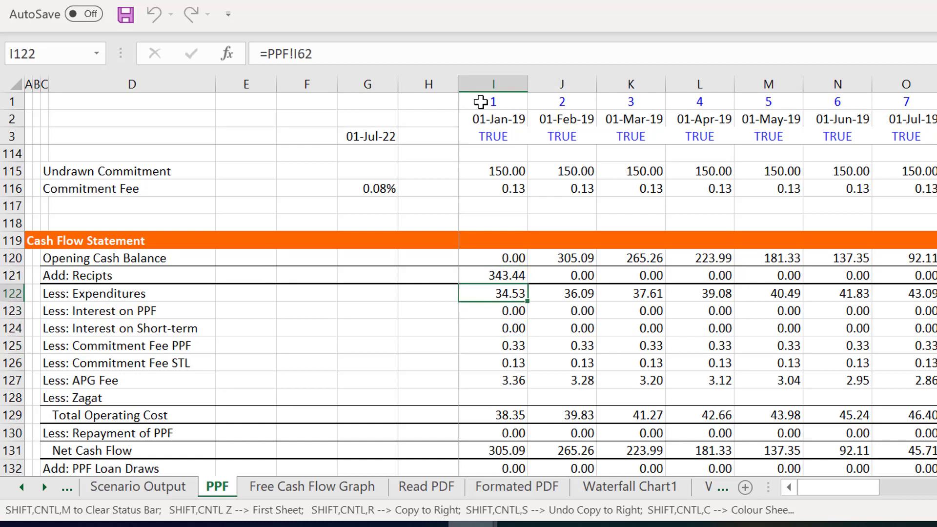
key("Down")
key("Down")
key("Down")
key("Down")
key("Down")
key("Up")
key("Up")
key("Up")
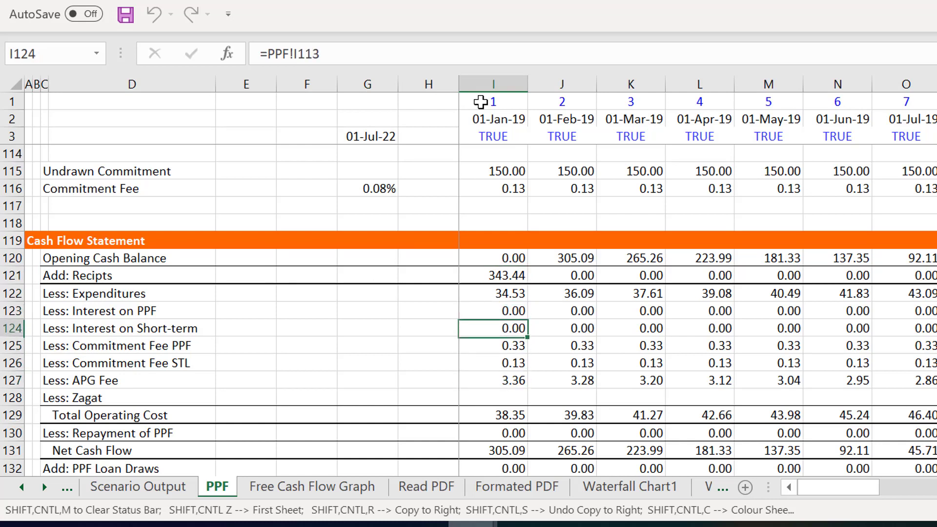
key("Down")
key("Down")
key("Down")
key("Down")
key("Down")
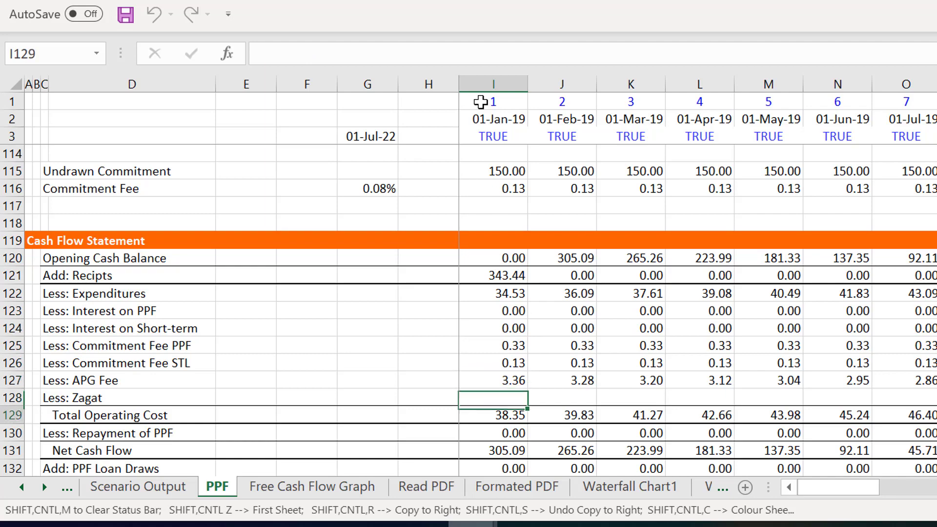
key("Down")
key("Down")
key("Down")
key("Down")
key("Down")
key("Down")
key("Down")
key("Down")
key("Down")
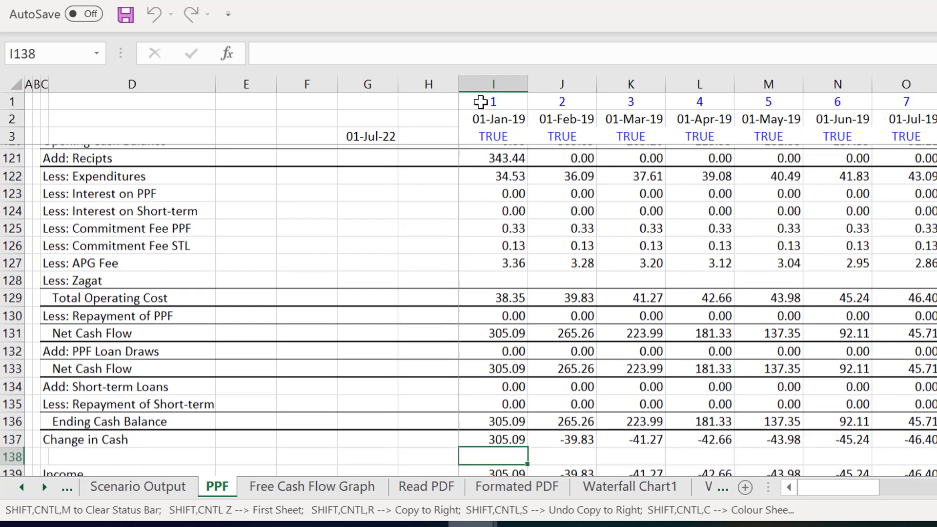
- Check the January 2019 formulas for fees, Short-term Loans in I134 and Opening Cash Balance in I120
key("Up")
key("Up")
key("Up")
key("Up")
key("Up")
key("Up")
key("Up")
key("Up")
key("Up")
key("Up")
key("Up")
key("Up")
key("Up")
key("Down")
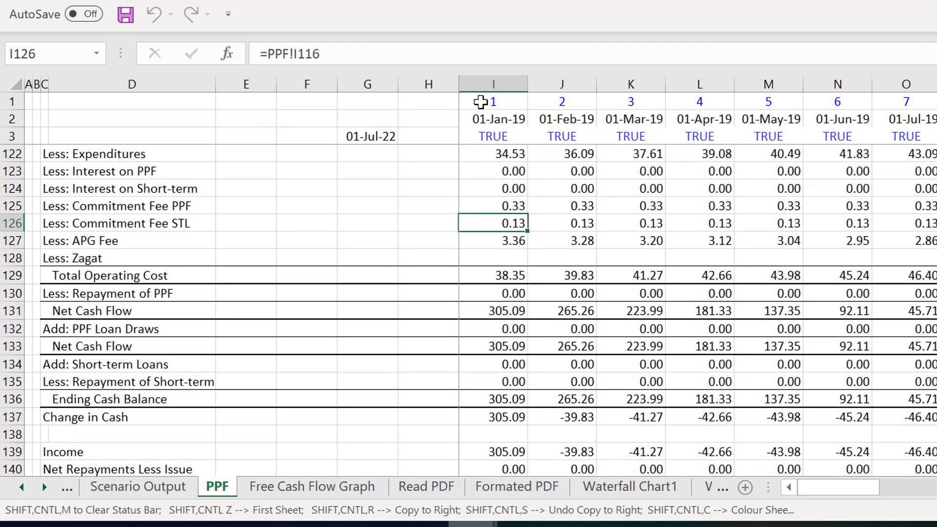
key("Down")
key("Down")
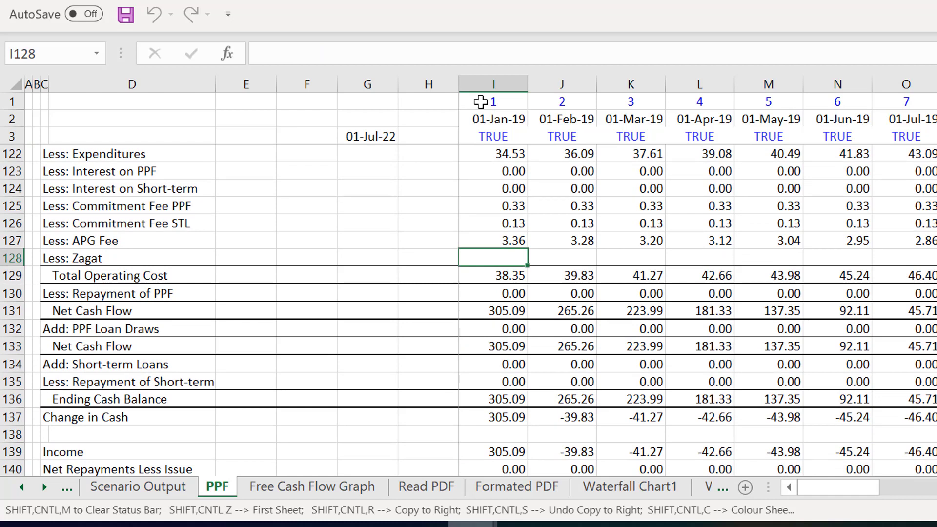
key("Down")
key("Down")
key("Down")
key("Down")
key("Down")
key("Down")
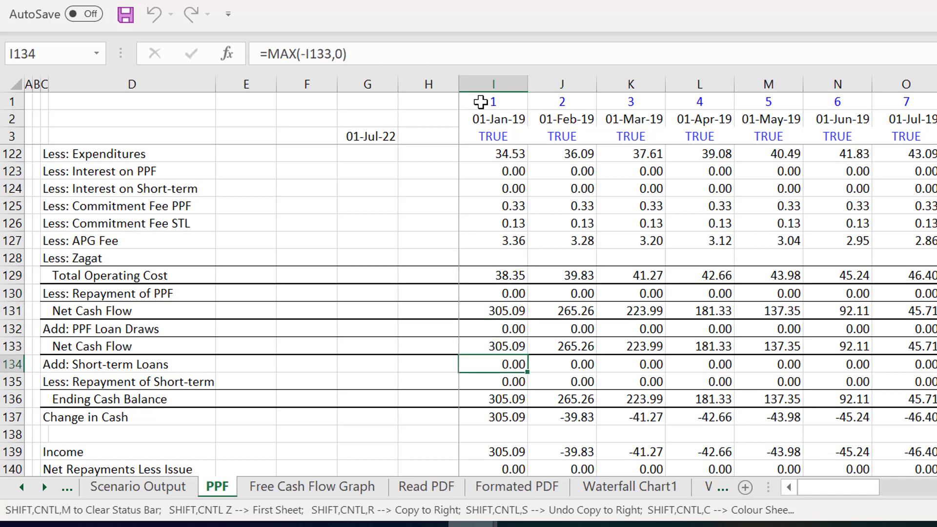
key("Up")
key("Up")
key("Up")
key("Up")
key("Up")
key("Up")
key("Up")
key("Up")
key("Up")
key("Up")
key("Up")
key("Up")
key("Up")
key("Up")
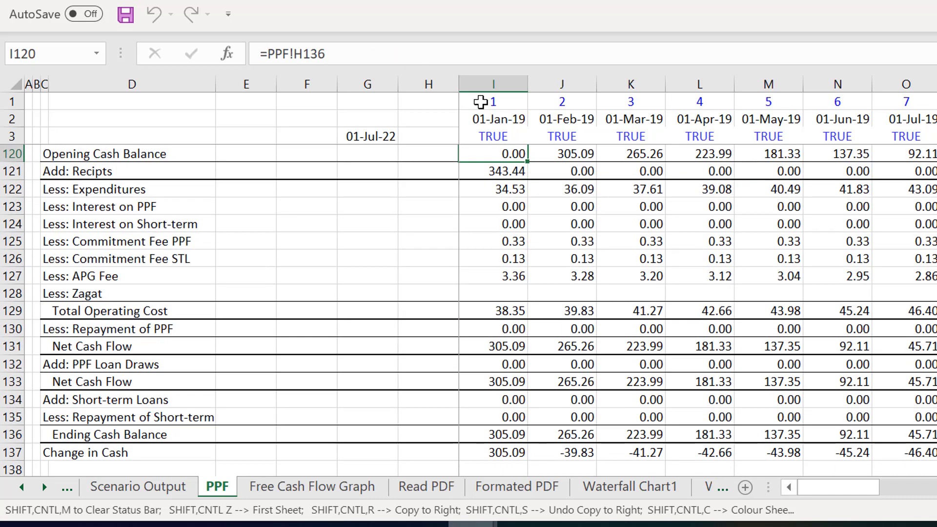
- Examine column I of the cash flow statement between Opening Cash Balance in I120 and Ending Cash Balance in I136
scroll(480, 102, "up", 1)
key("Right")
key("Left")
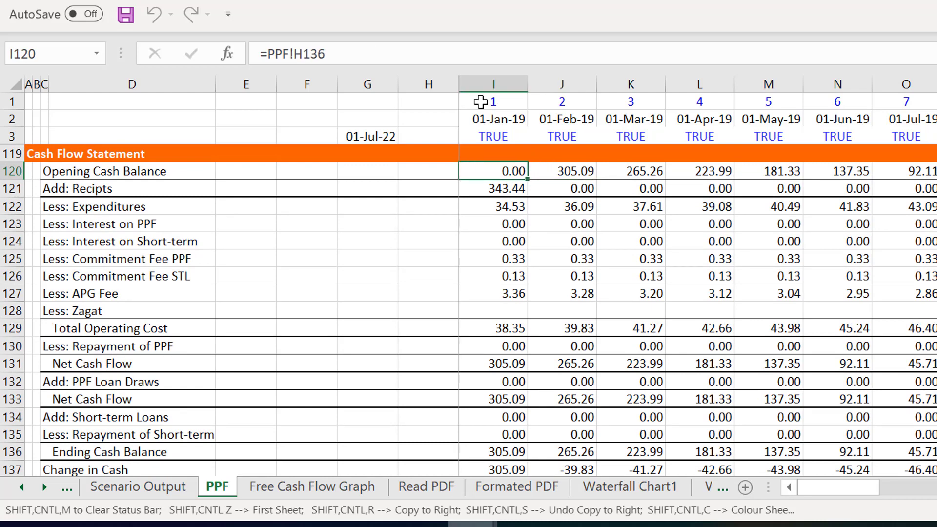
key("Right")
key("Left")
key("Down")
key("Down")
key("Down")
key("Down")
key("Down")
key("Down")
key("Down")
key("Down")
key("Down")
key("Down")
key("Down")
key("Down")
key("Down")
key("Down")
key("Down")
key("Down")
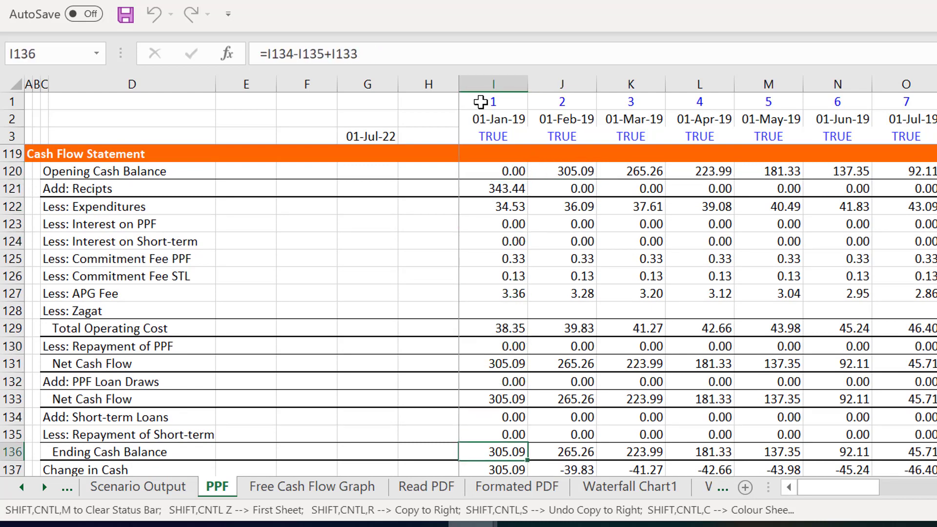
key("Down")
key("Down")
key("Down")
key("Up")
key("Up")
key("Up")
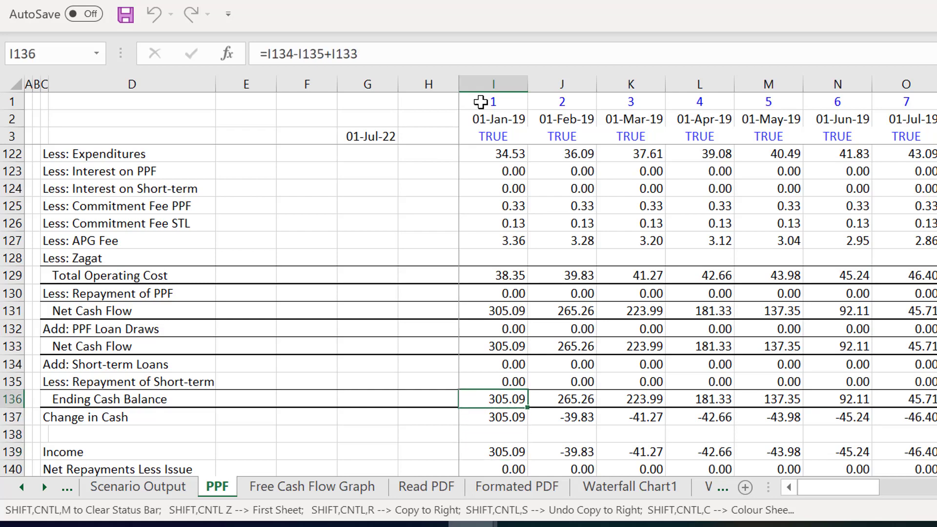
- Look over the Short-term Loan section above the cash flow statement, and return to the statement's January 2019 lines
key("Page_Up")
key("Down")
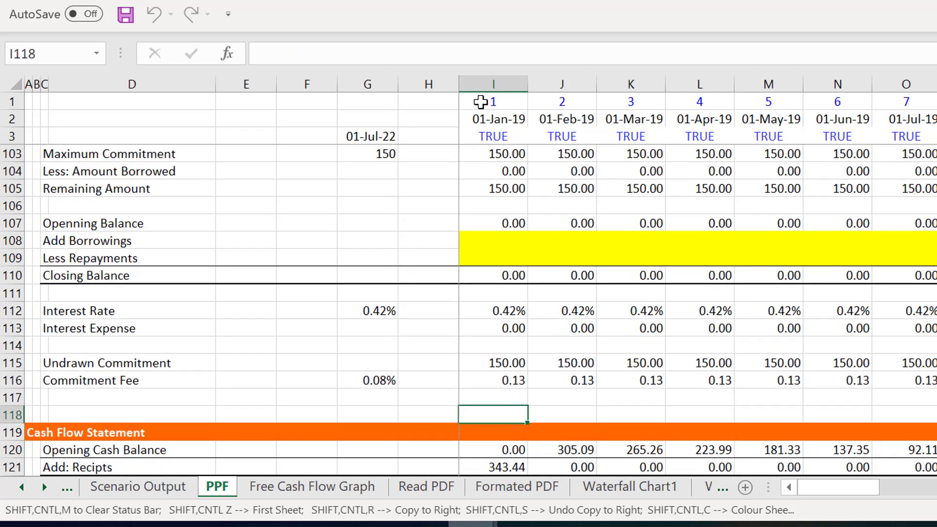
key("Down")
key("Down")
key("Down")
key("Down")
key("Down")
key("Down")
key("Down")
key("Down")
key("Down")
key("Down")
key("Down")
key("Down")
key("Down")
key("Down")
key("Down")
key("Down")
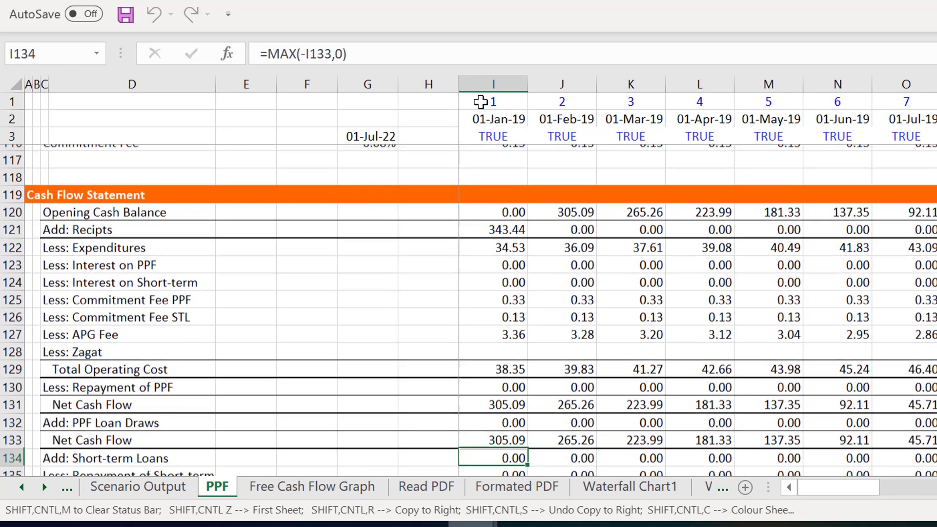
key("Down")
key("Down")
key("Down")
key("Down")
key("Up")
key("Up")
key("Up")
key("Up")
key("Up")
key("Up")
key("Up")
key("Up")
key("Up")
key("Up")
key("Up")
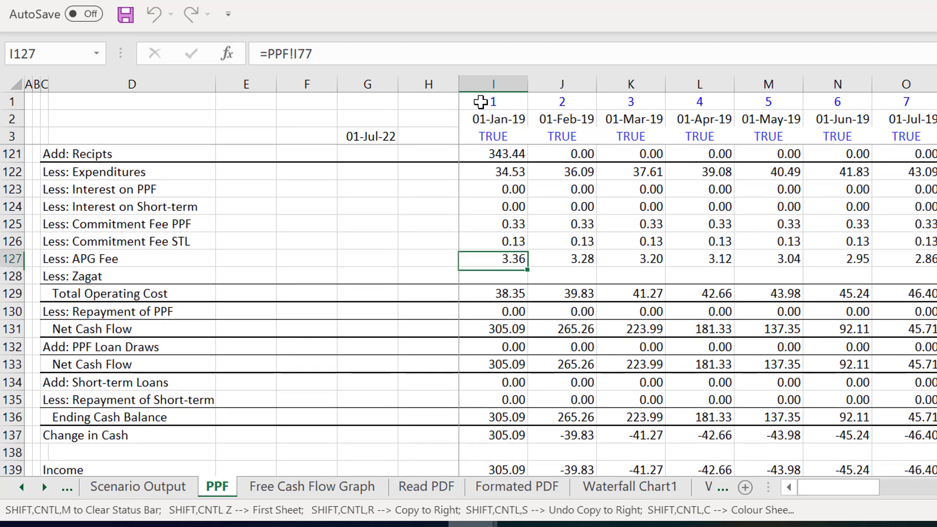
- Check the January 2019 formulas from Repayment of PPF in I130 through Net Cash Flow and PPF Loan Draws to I134
key("Down")
key("Down")
key("Down")
key("F2")
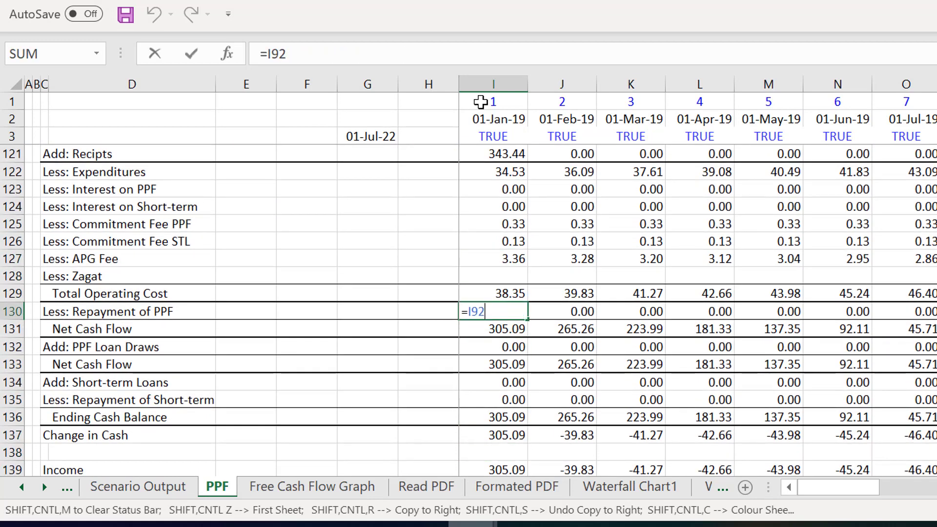
key("Escape")
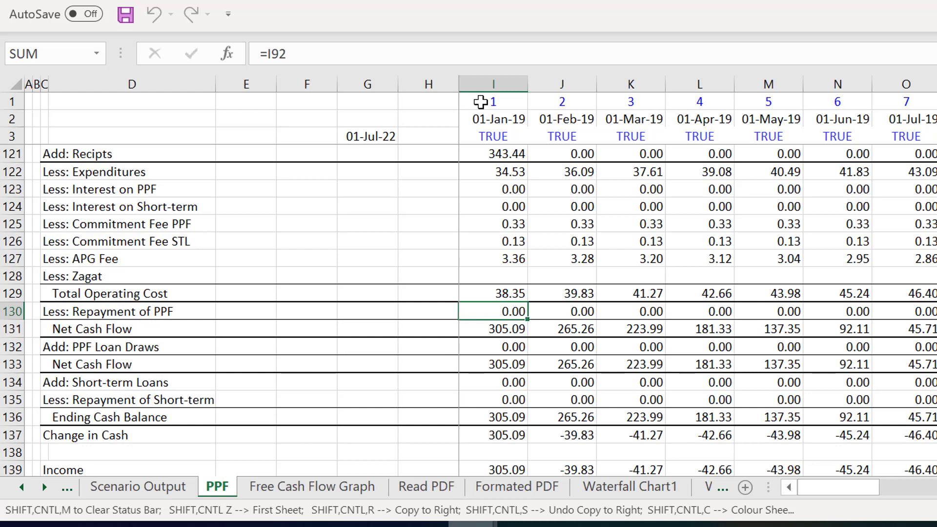
key("Down")
key("F2")
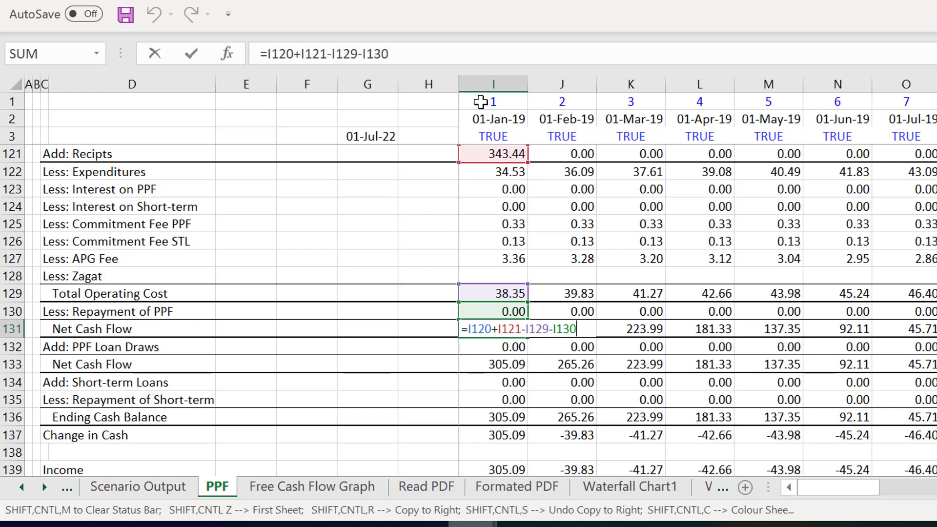
key("Escape")
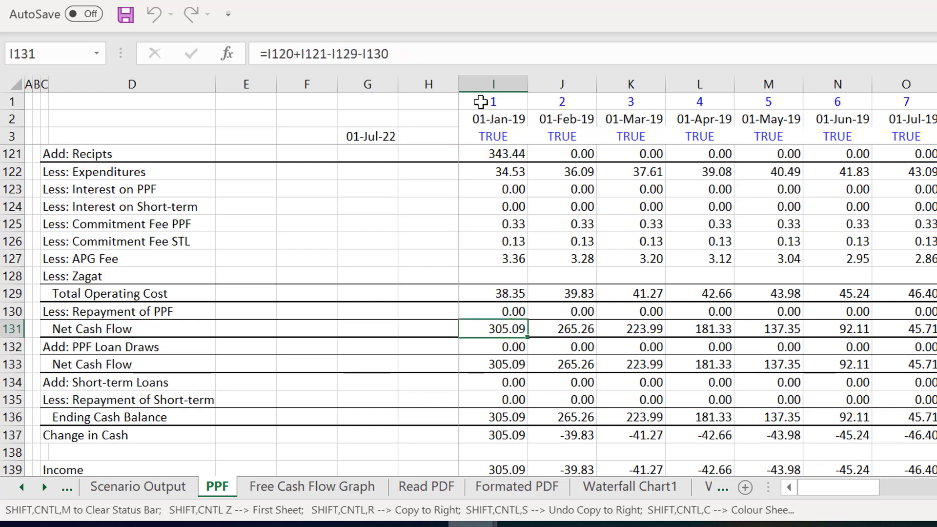
key("Down")
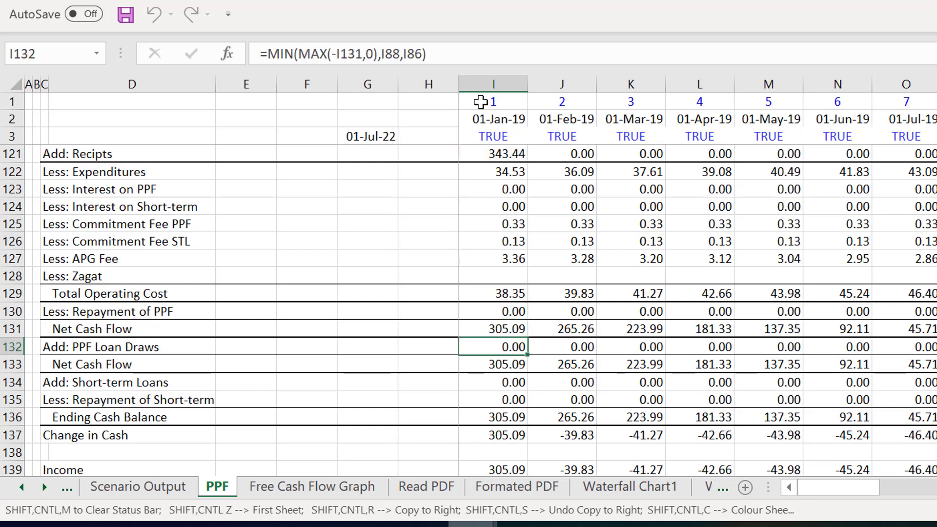
key("F2")
key("Escape")
key("F2")
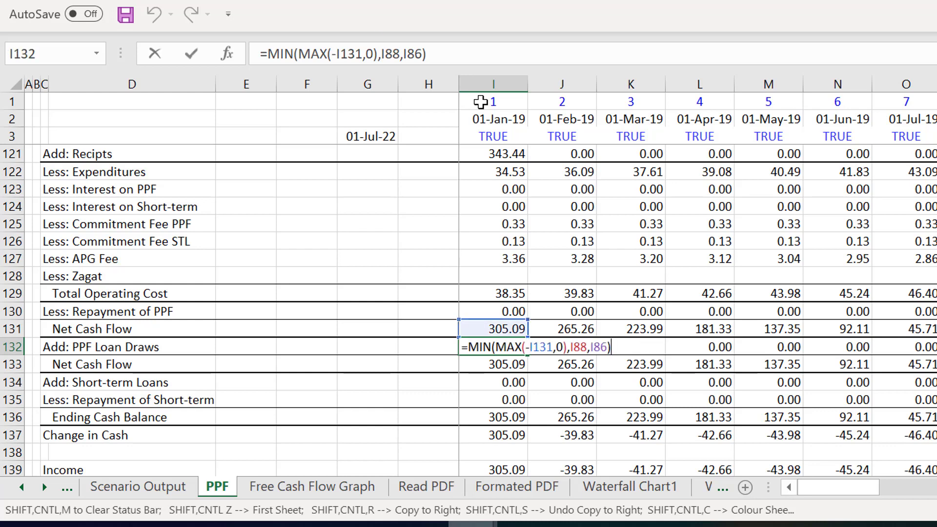
key("Escape")
key("Down")
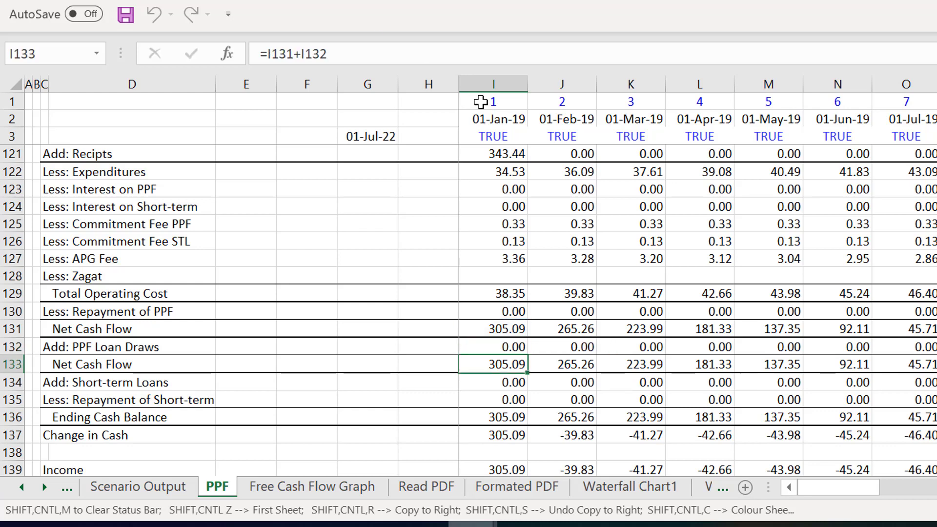
key("Down")
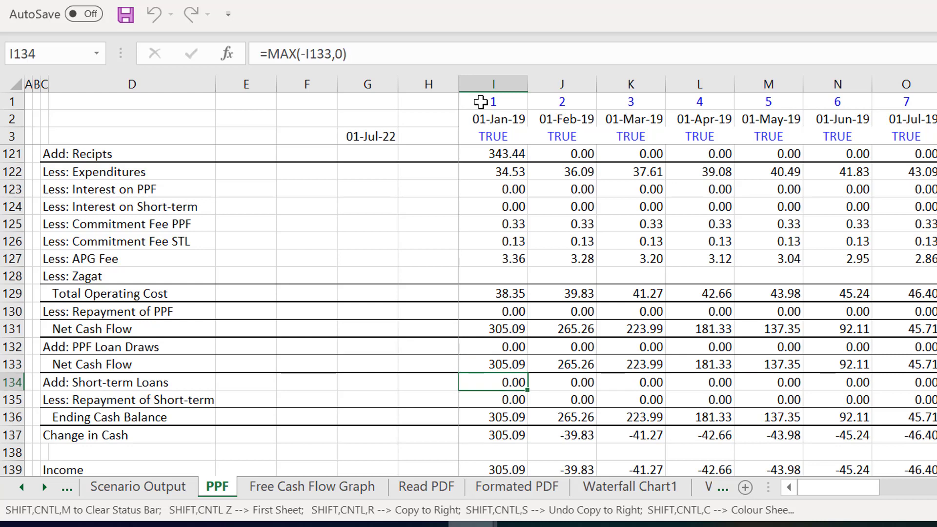
- Review the Short-term Loans and Repayment of Short-term rows, 134 and 135, across the monthly columns
key("Right")
key("Right")
key("Right")
key("Right")
key("Right")
key("Right")
key("Right")
key("Right")
key("Right")
key("Right")
key("Right")
key("Left")
key("Left")
key("Left")
key("Up")
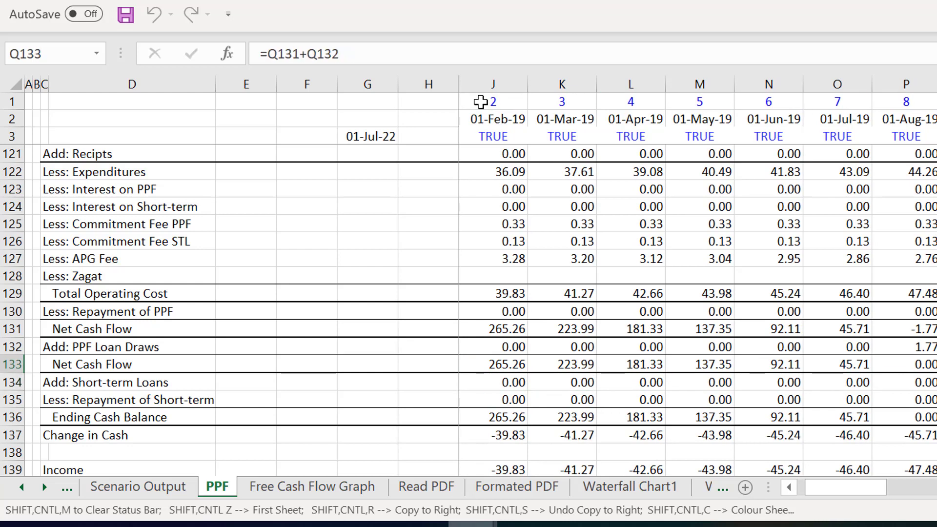
key("Down")
key("Up")
key("Down")
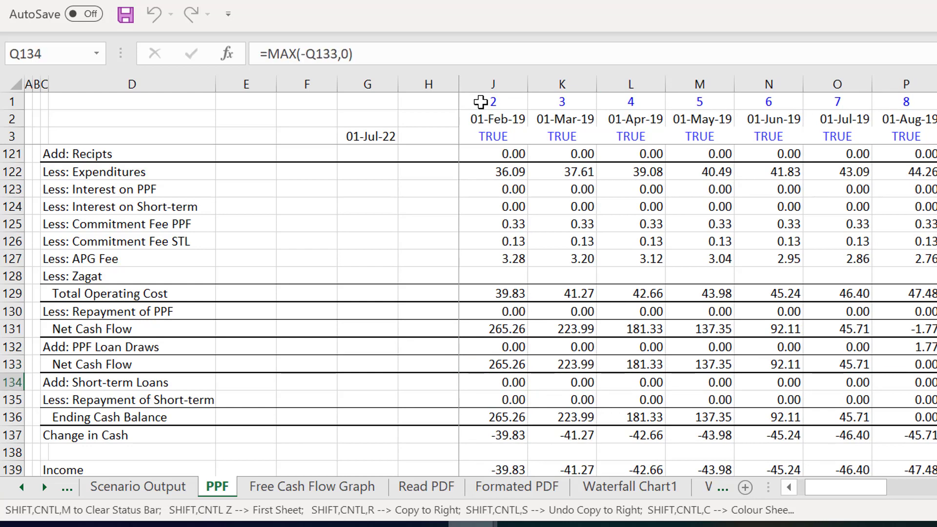
key("Up")
key("Down")
key("Right")
key("Right")
key("Right")
key("Right")
key("Right")
key("Right")
key("Right")
key("Right")
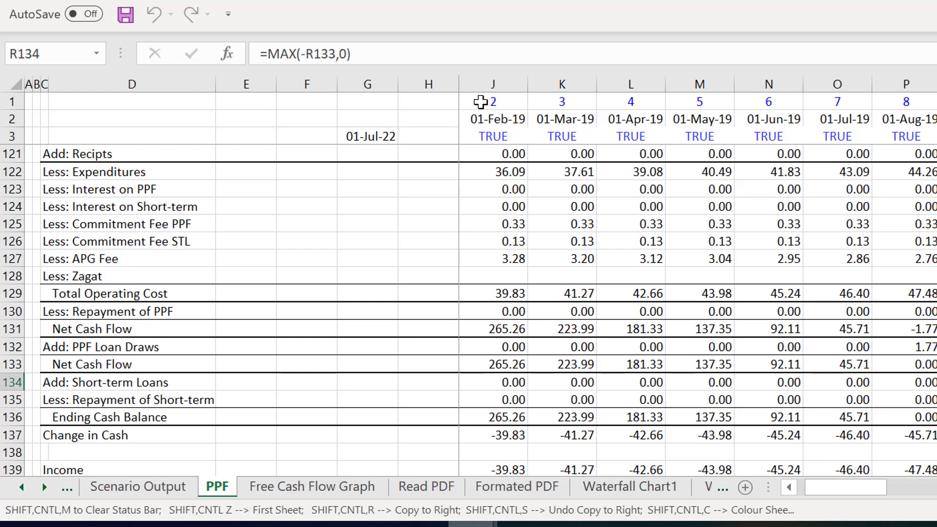
key("Right")
key("Right")
key("Right")
key("Right")
key("Right")
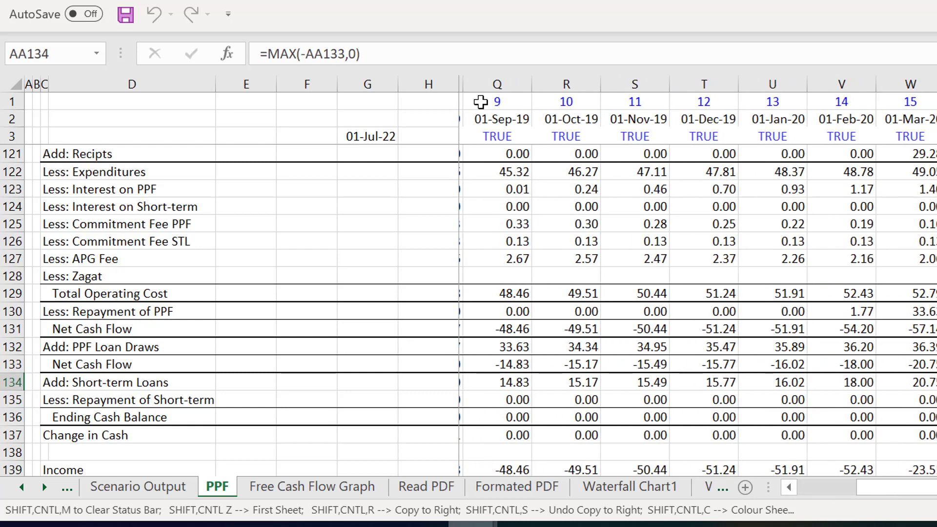
key("Down")
key("Left")
key("Left")
key("Left")
key("Left")
key("Left")
key("Left")
key("Left")
key("Left")
key("Left")
key("Left")
key("Left")
key("Left")
key("Left")
key("Left")
key("Left")
key("Left")
key("Left")
key("Left")
key("Left")
key("Left")
key("Left")
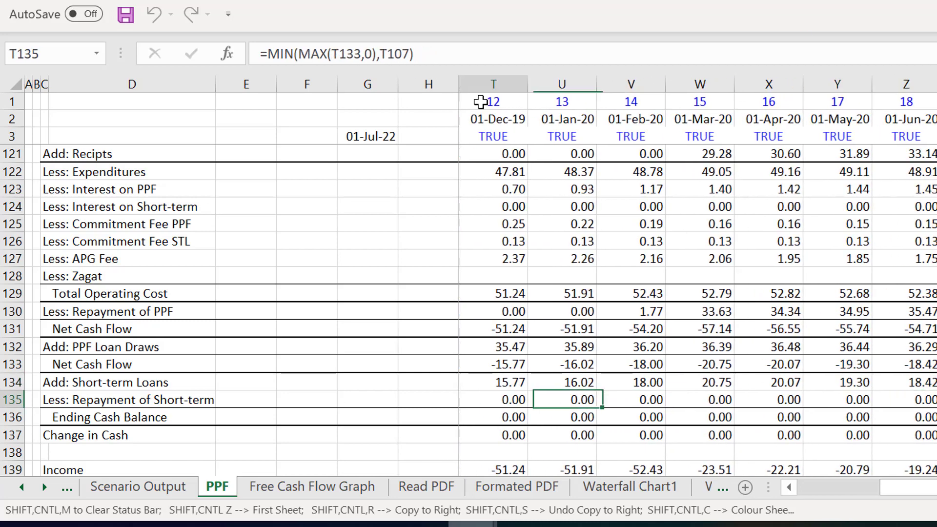
key("Left")
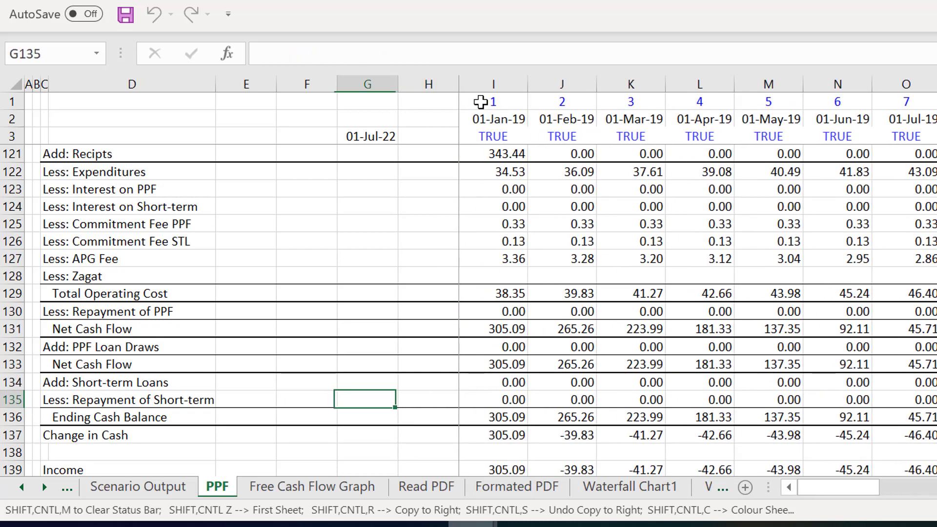
- Compare the January 2019 formulas for Short-term Loans in I134 and Repayment of Short-term in I135
key("Right")
key("Right")
key("Up")
key("F2")
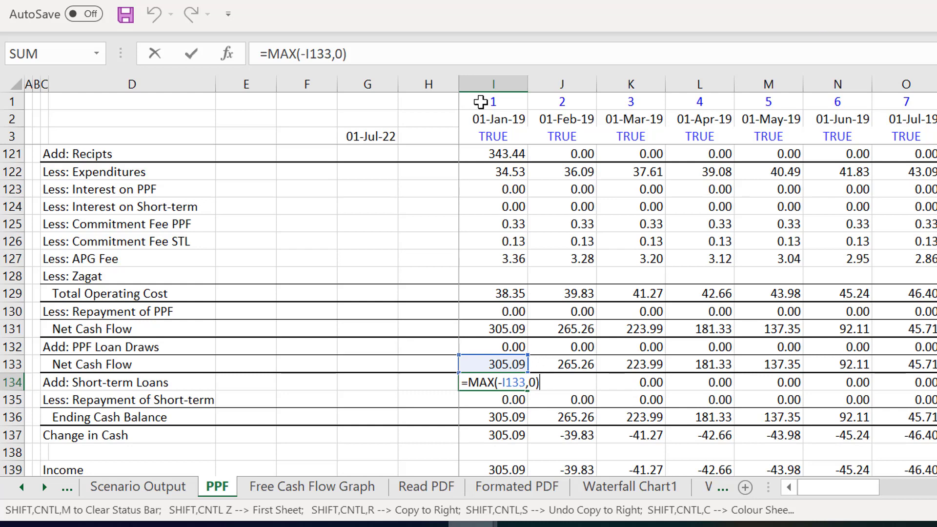
key("ctrl+Return")
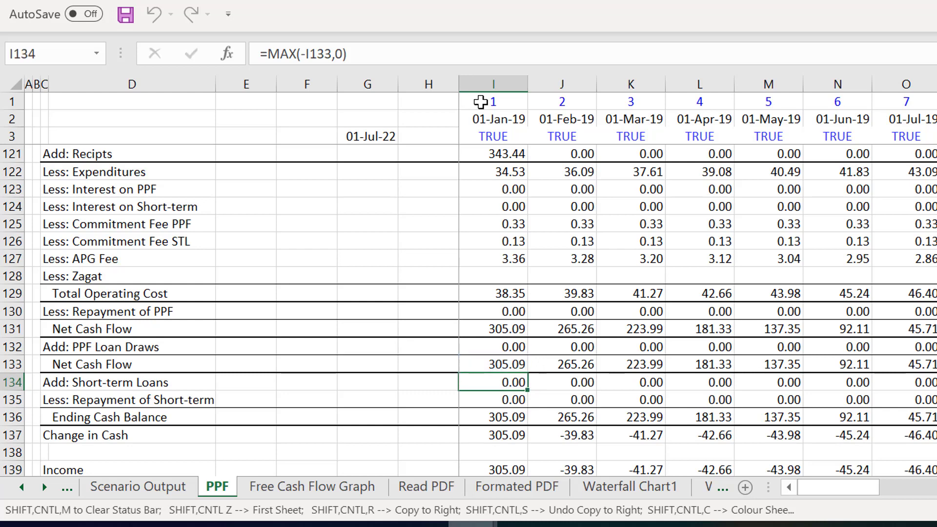
key("Down")
key("F2")
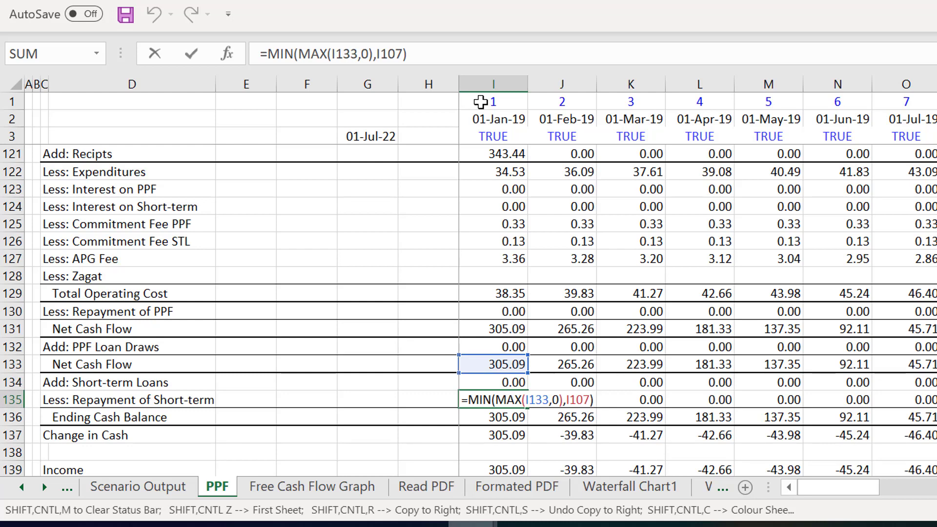
key("Escape")
key("Up")
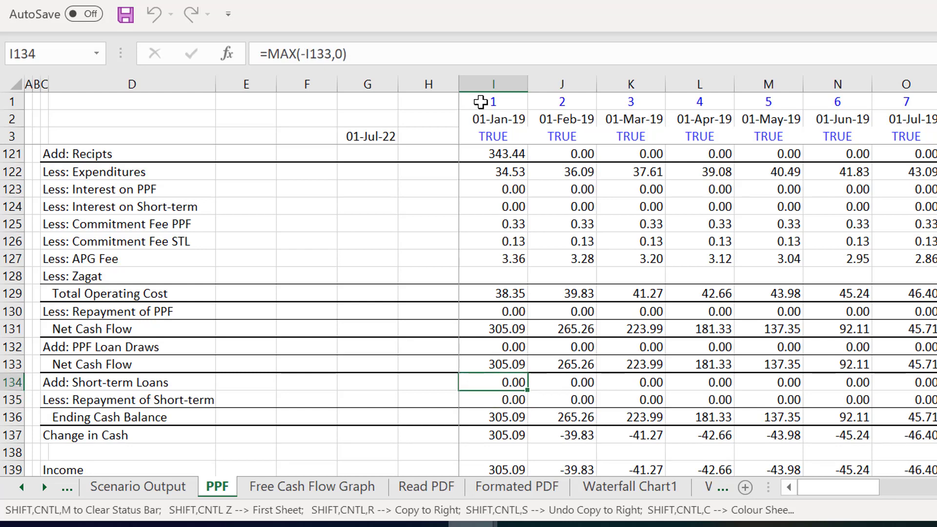
key("F2")
key("Escape")
key("Down")
key("F2")
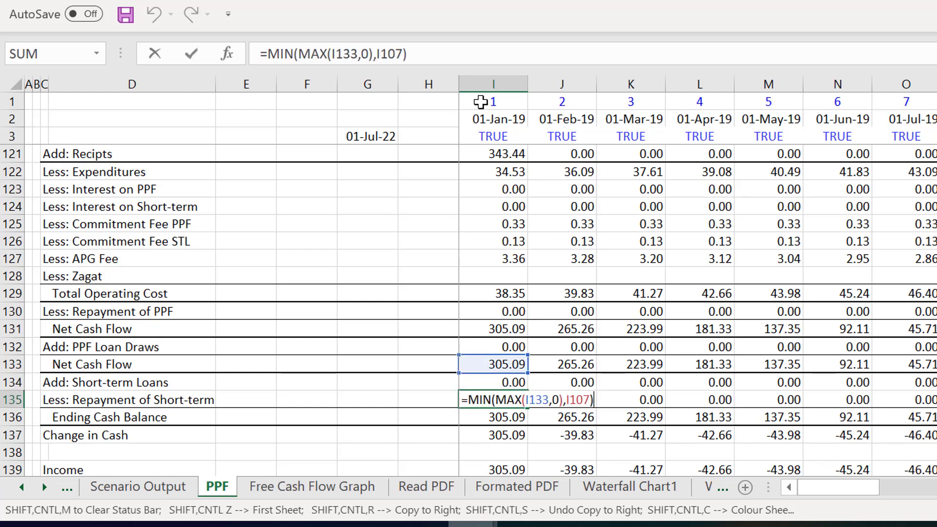
key("Escape")
key("Up")
- Link the Short-term Loan's Add Borrowings in I108 to Add: Short-term Loans in I134 of the cash flow statement
key("Page_Up")
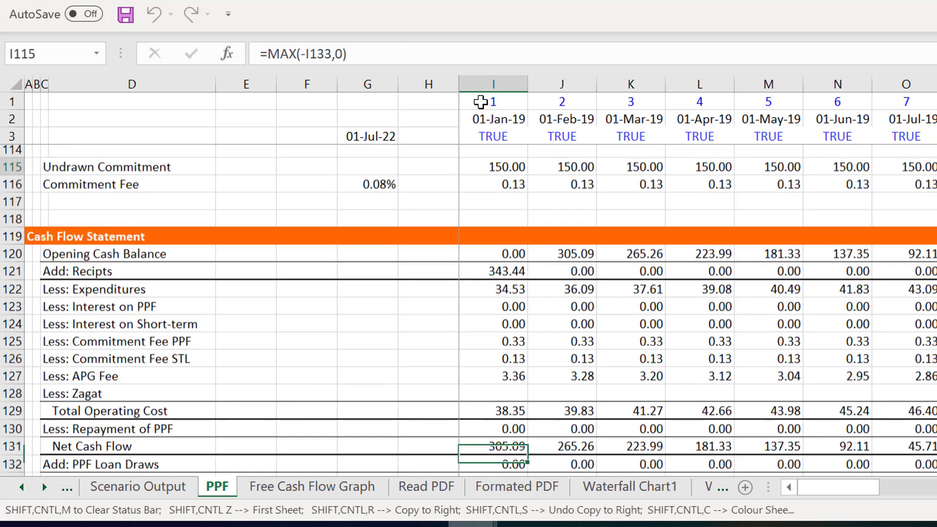
key("Up")
key("Up")
key("Up")
key("Up")
key("Up")
key("Up")
key("Up")
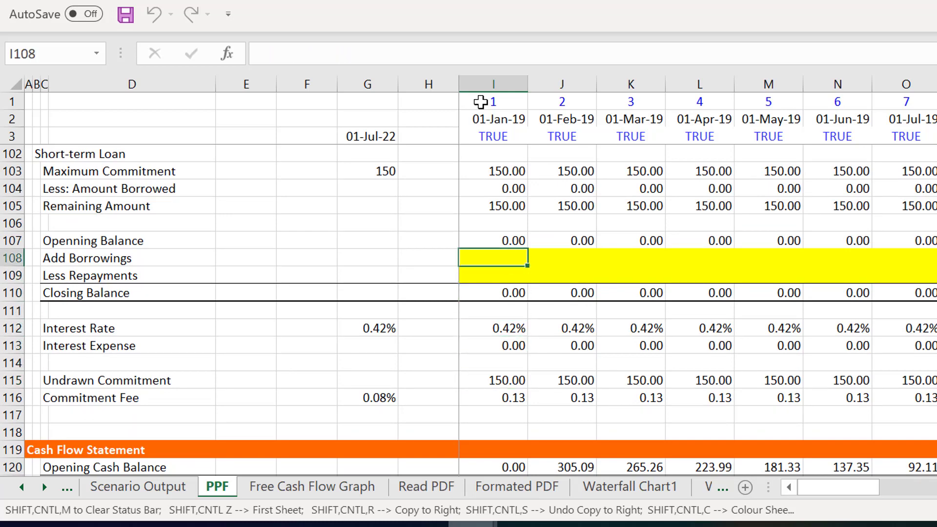
type("=")
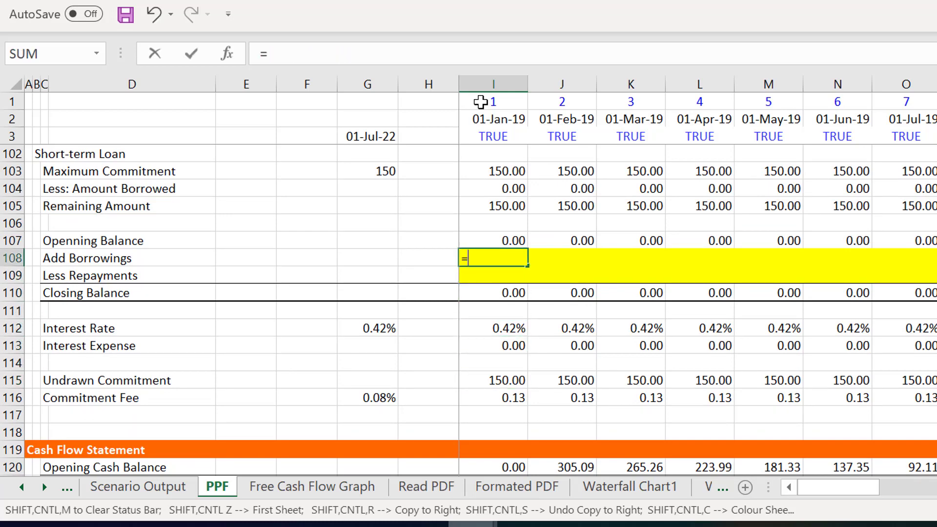
key("Page_Down")
key("Down")
key("Down")
key("Down")
key("Down")
key("Down")
key("Down")
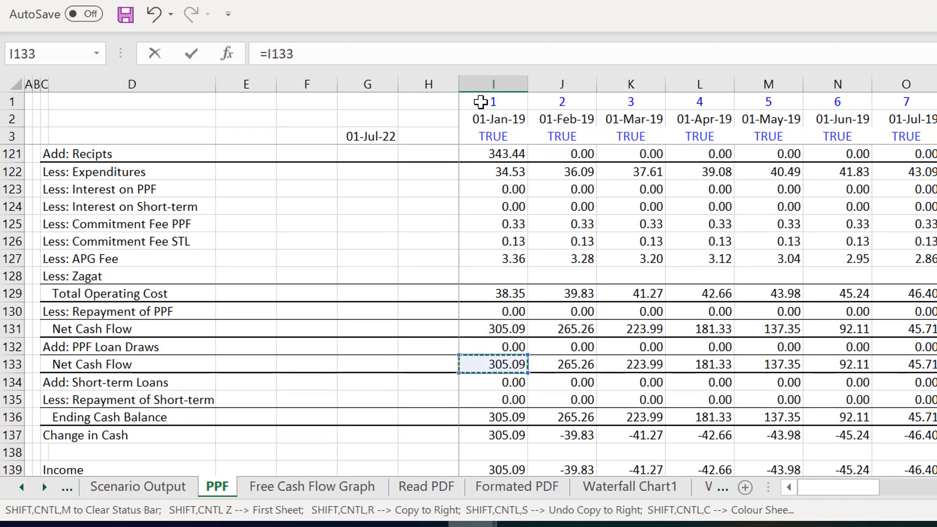
key("Down")
key("Return")
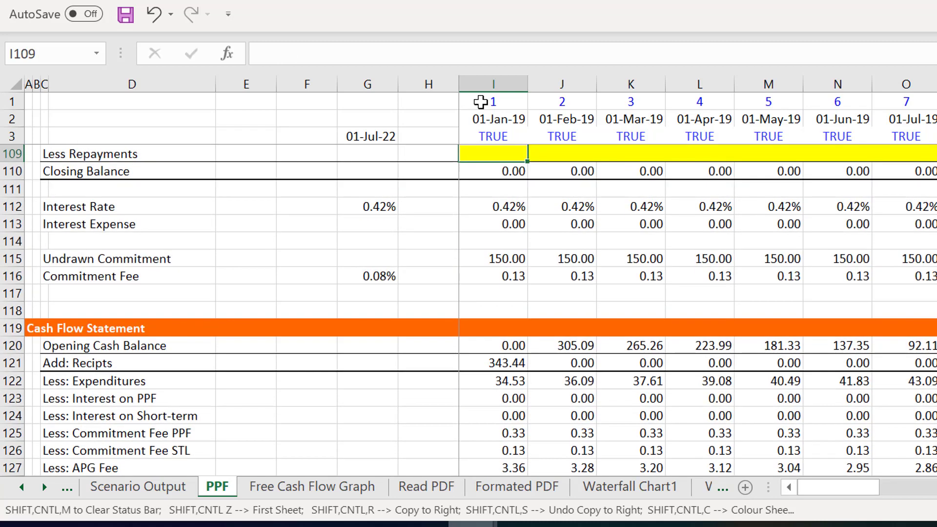
- Link the Short-term Loan's Less Repayments in I109 to Less: Repayment of Short-term in I135 with =I135
key("Up")
key("Up")
key("Down")
key("Down")
type("=")
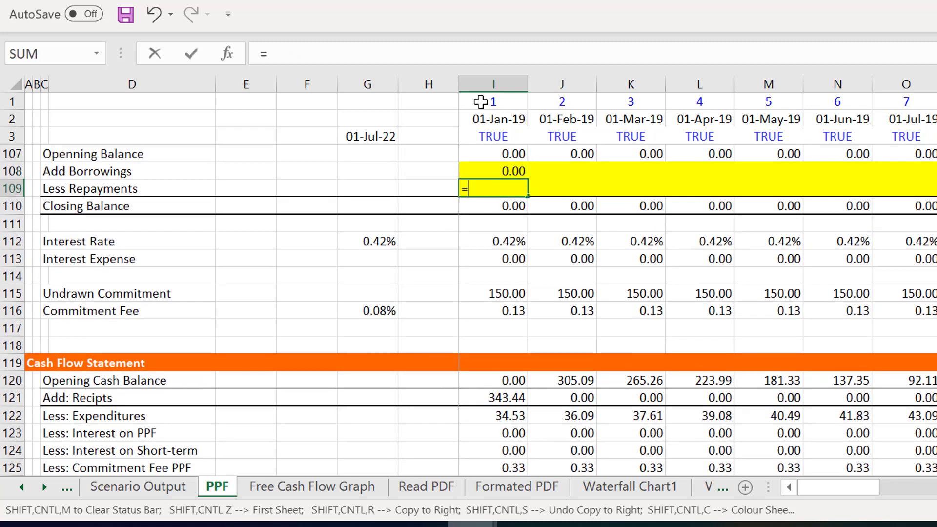
key("Page_Down")
key("Down")
key("Down")
key("Down")
key("Down")
key("Down")
key("Down")
key("Down")
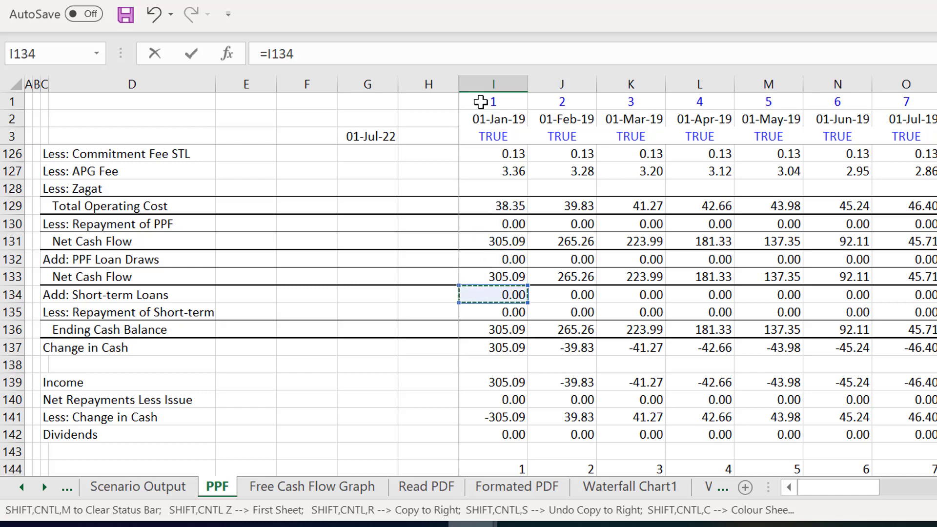
key("ctrl+Return")
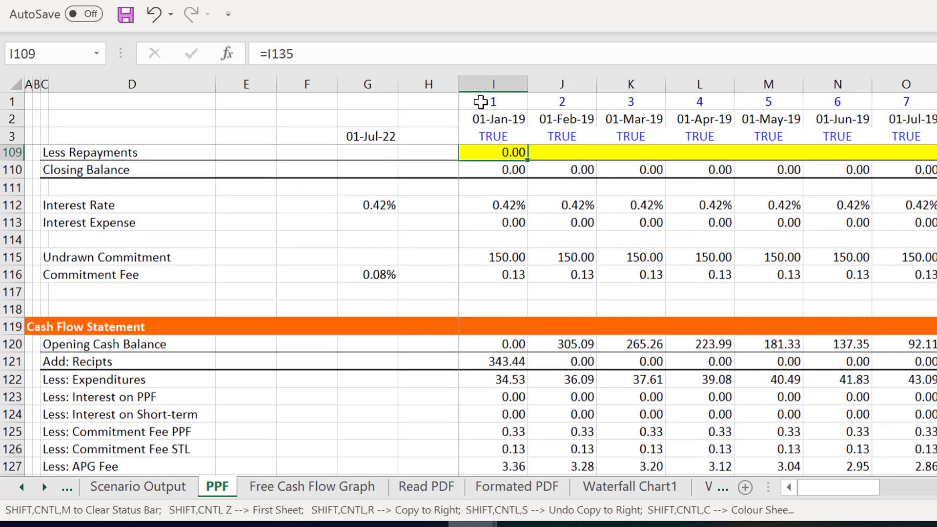
- Examine the Short-term Loan's Closing Balance formula in I110
key("Up")
key("Up")
key("Up")
key("Down")
key("Down")
key("Down")
key("Down")
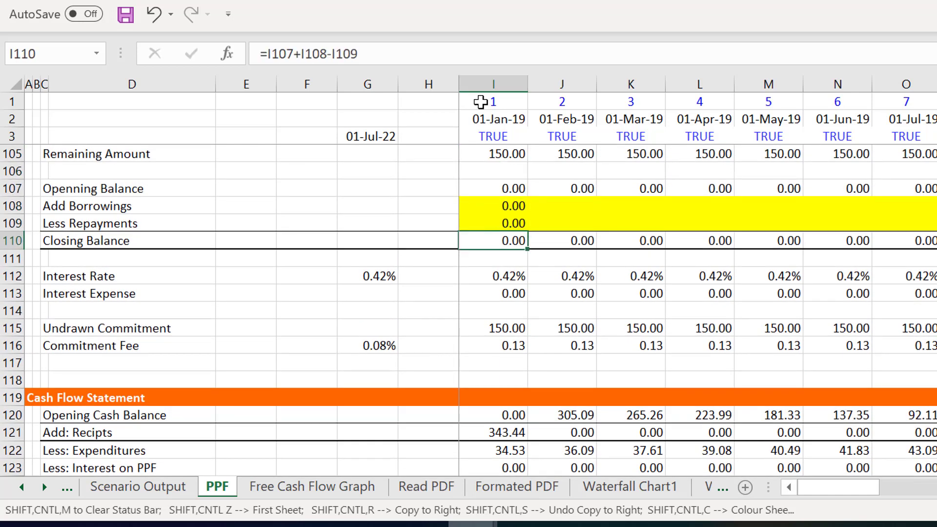
key("F2")
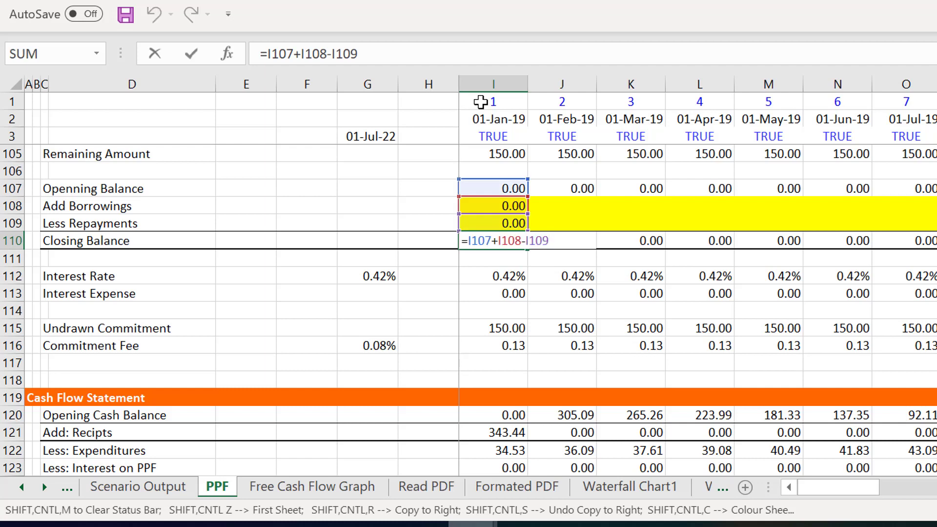
key("Escape")
- Copy the Short-term Loan's Add Borrowings and Less Repayments formulas in I108:I109 across the monthly columns
key("Up")
key("Up")
key("shift+Down")
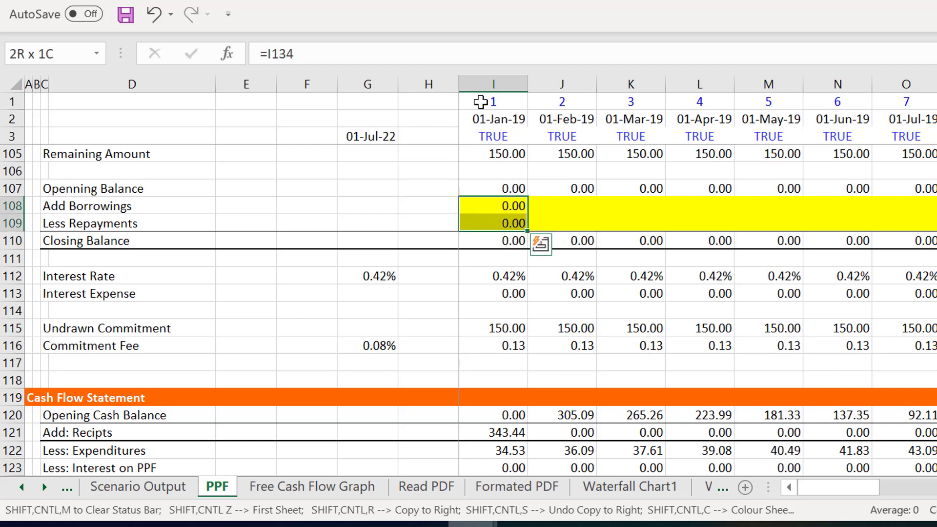
key("ctrl+shift+r")
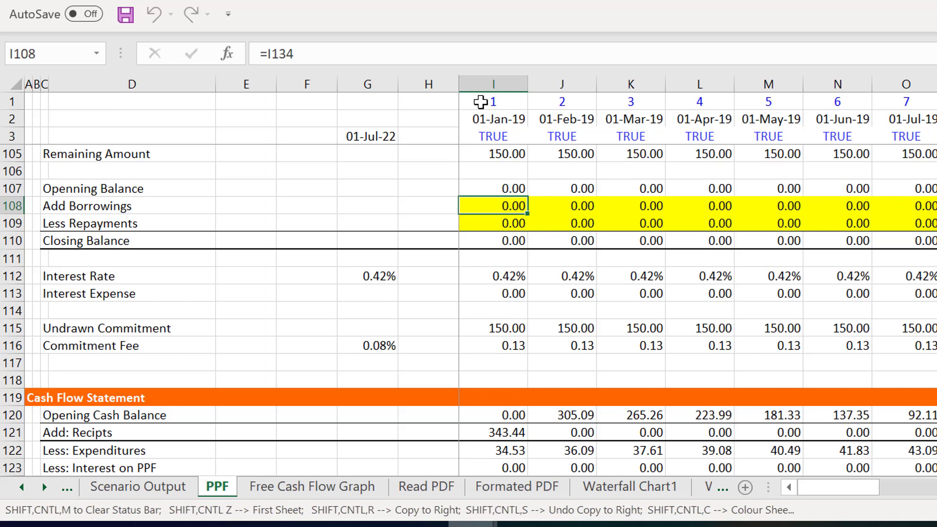
- Look through the January 2019 column of the cash flow statement down to the Income row
key("Down")
key("Down")
key("Down")
key("Down")
key("Down")
key("Down")
key("Down")
key("Down")
key("Down")
key("Down")
key("Down")
key("Down")
key("Down")
key("Down")
key("Down")
key("Down")
key("Down")
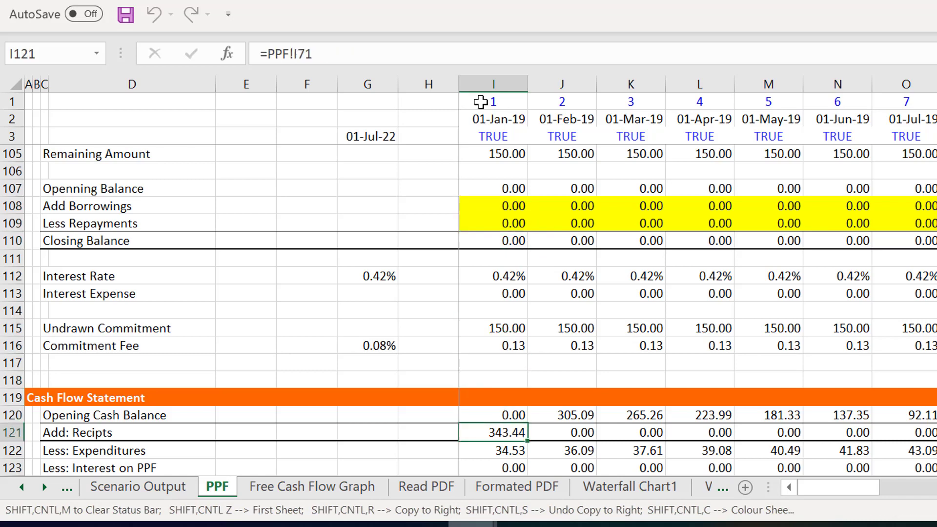
key("Down")
key("Down")
key("Down")
key("Down")
key("Down")
key("Down")
key("Down")
key("Down")
key("Down")
key("Down")
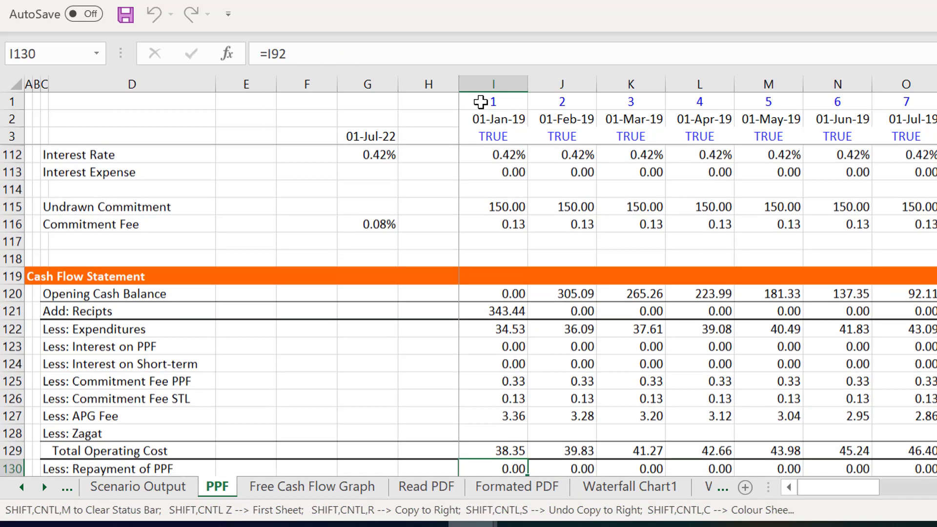
key("Down")
key("Down")
key("Down")
key("Down")
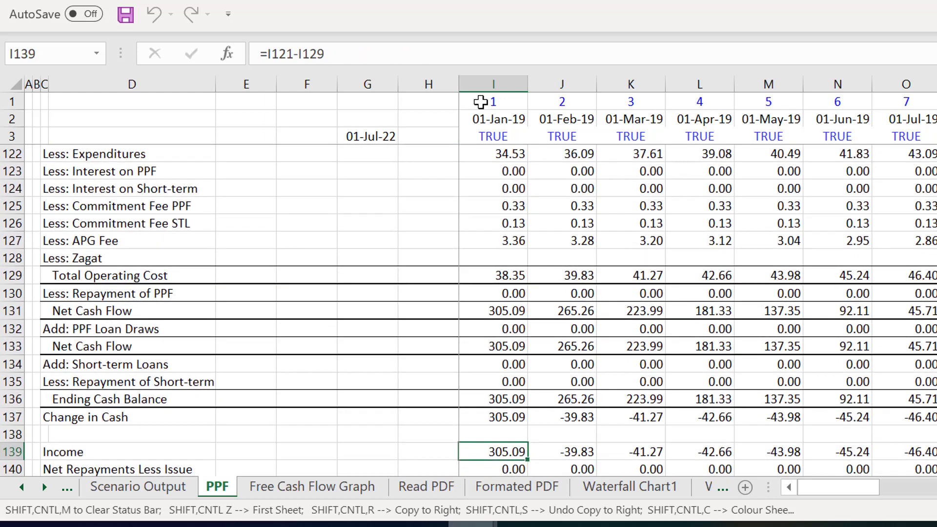
- Recheck the formulas for Add: Short-term Loans in I134 and Less: Repayment of Short-term in I135
key("Up")
key("Up")
key("Up")
key("Up")
key("Up")
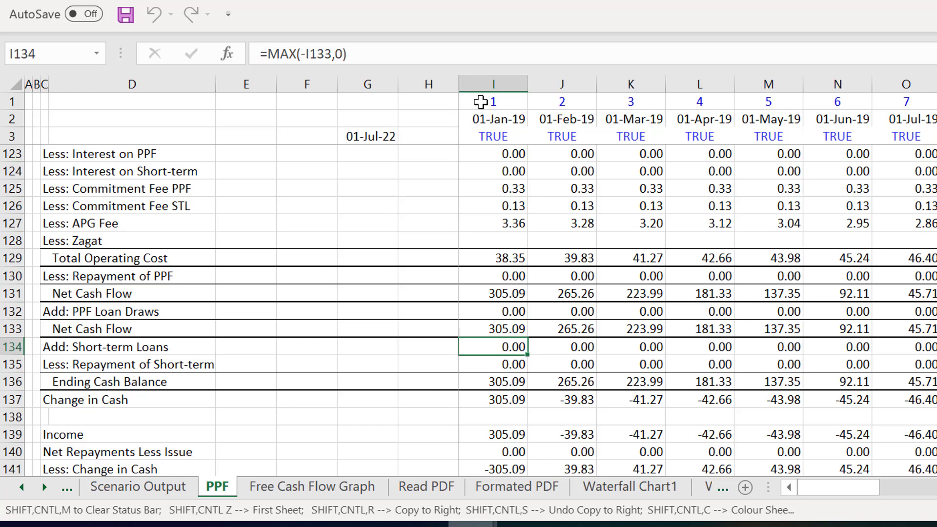
key("Down")
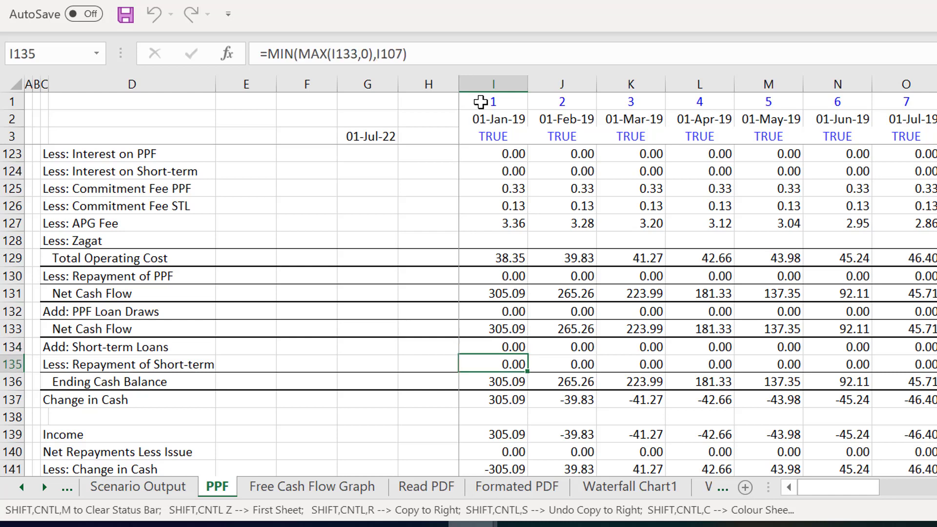
key("Up")
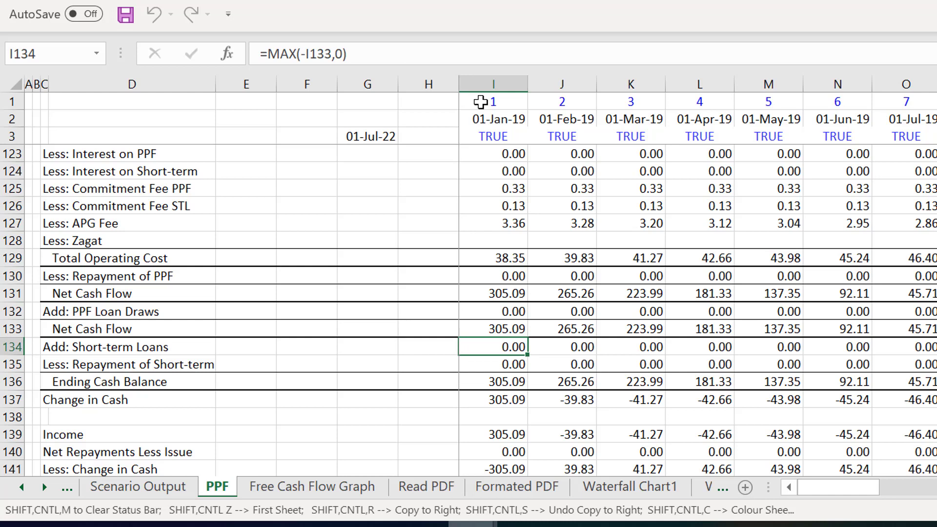
key("Down")
key("Up")
key("Down")
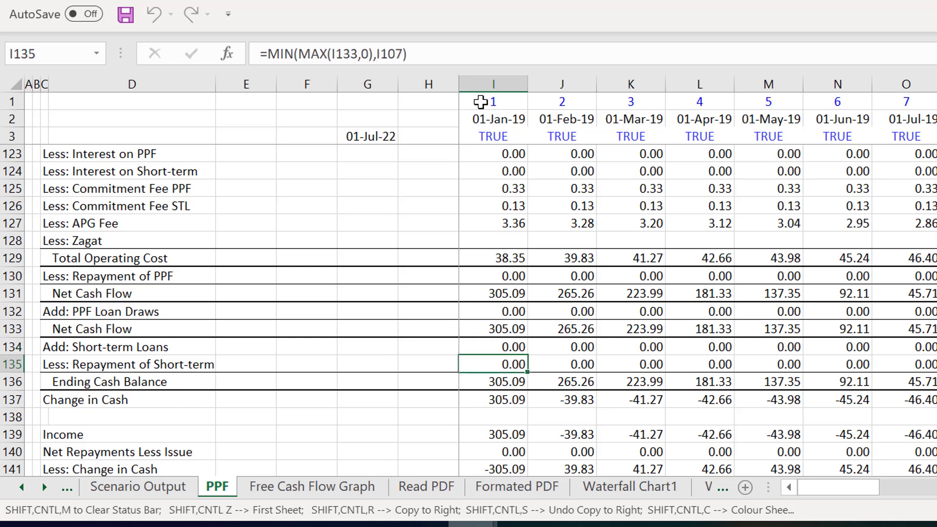
- Examine the Ending Cash Balance formula in I136 and the Change in Cash formulas in row 137
key("Down")
key("F2")
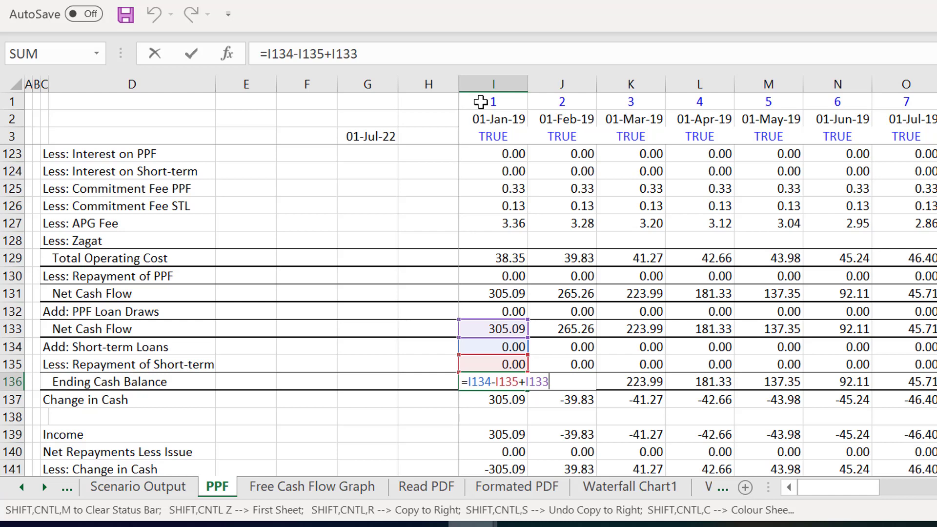
key("Escape")
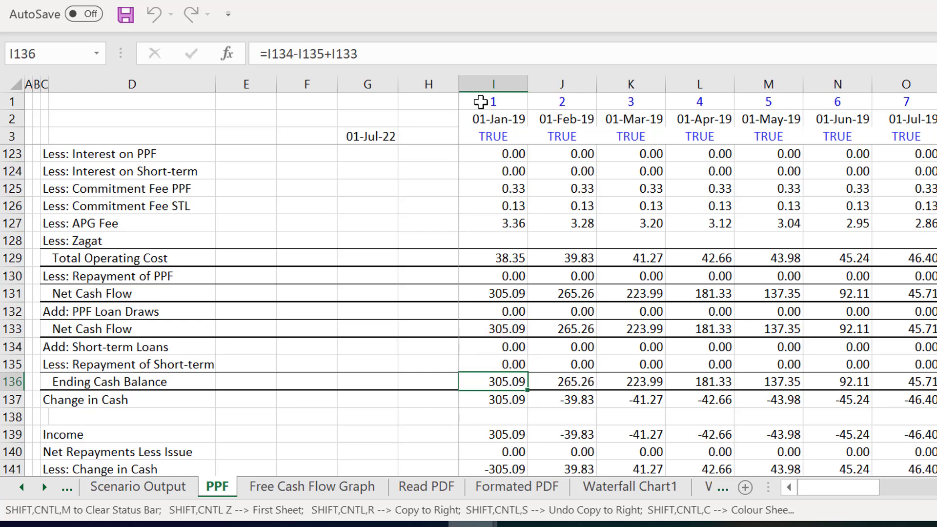
key("Down")
key("Right")
key("Right")
key("Right")
key("Left")
key("Left")
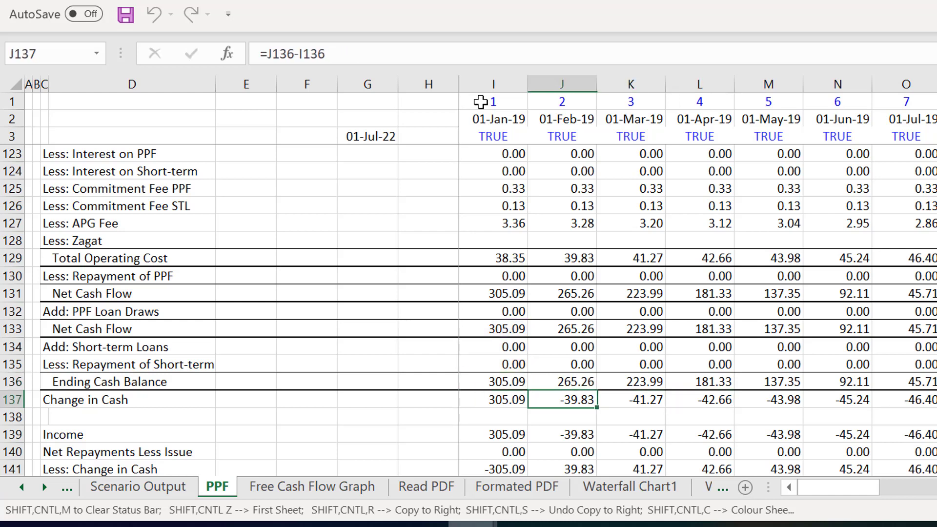
- Look over the Short-term Loan schedule, the cash flow statement and the balance sheet in turn
key("Up")
key("Left")
key("Up")
key("Up")
key("Up")
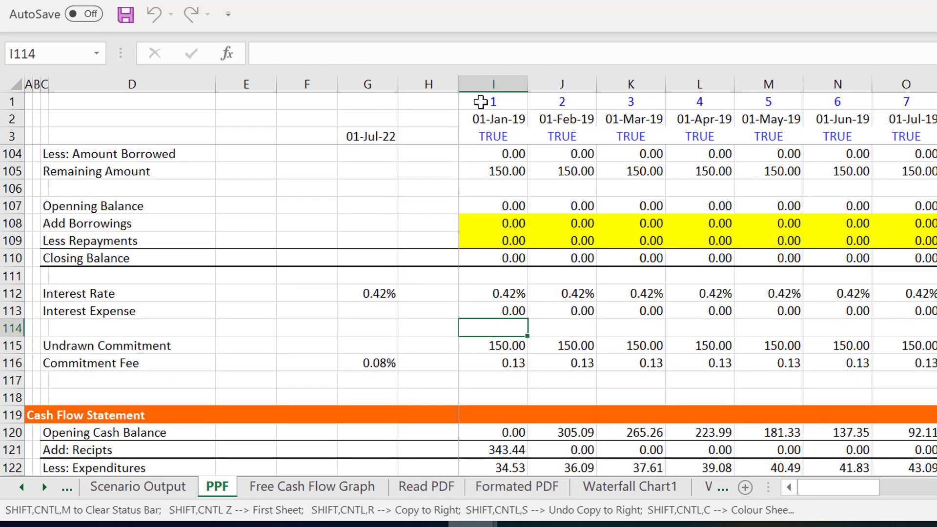
key("Page_Down")
key("Page_Down")
key("Page_Up")
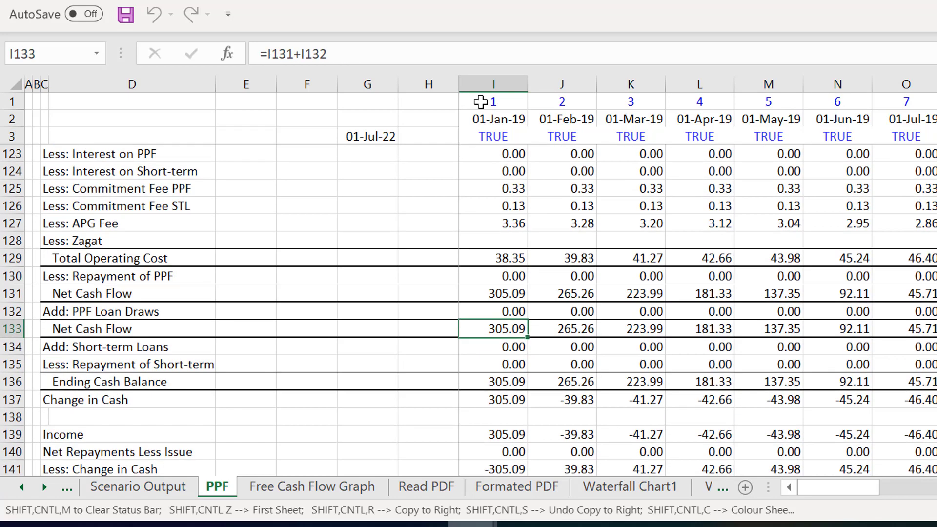
key("Page_Down")
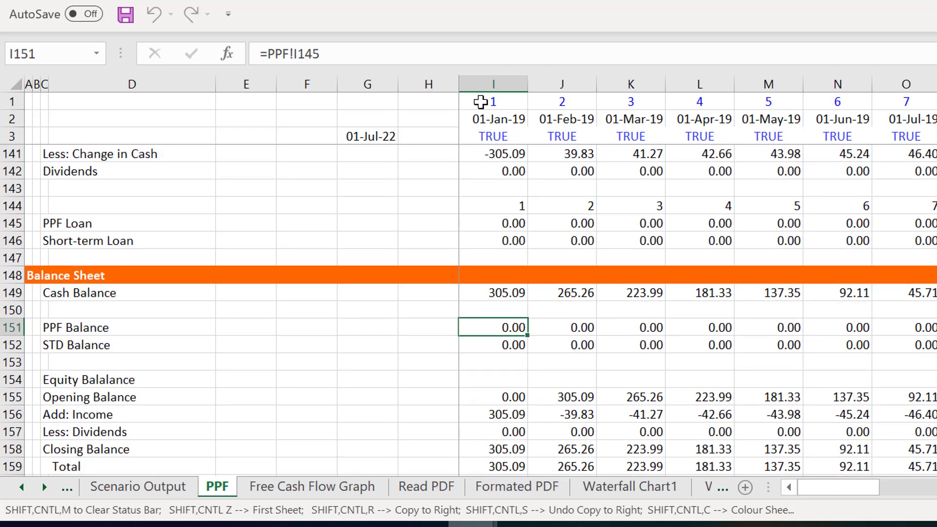
key("Page_Up")
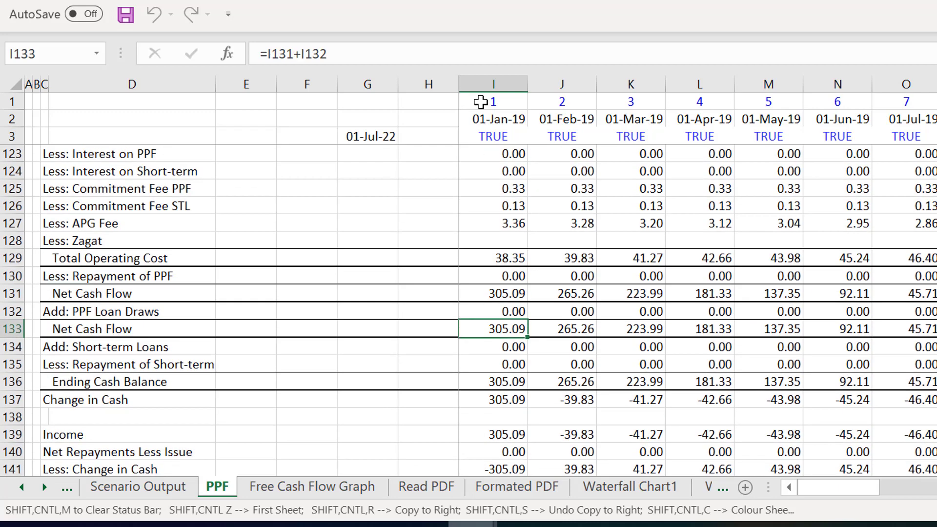
key("Page_Up")
key("Page_Down")
key("Page_Down")
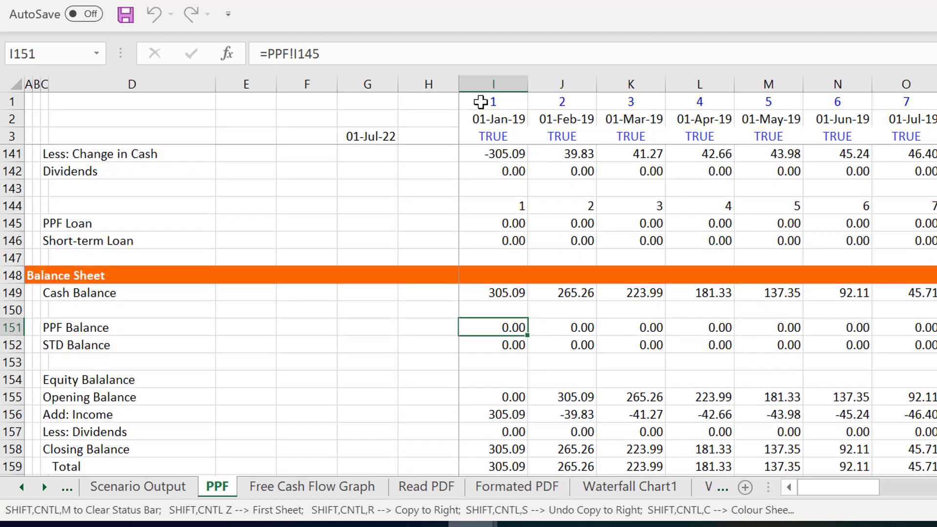
- Format the balance sheet's Total row 159 with total-line borders from column D across all monthly columns
key("Down")
key("Down")
key("Down")
key("Down")
key("Down")
key("Down")
key("Down")
key("Down")
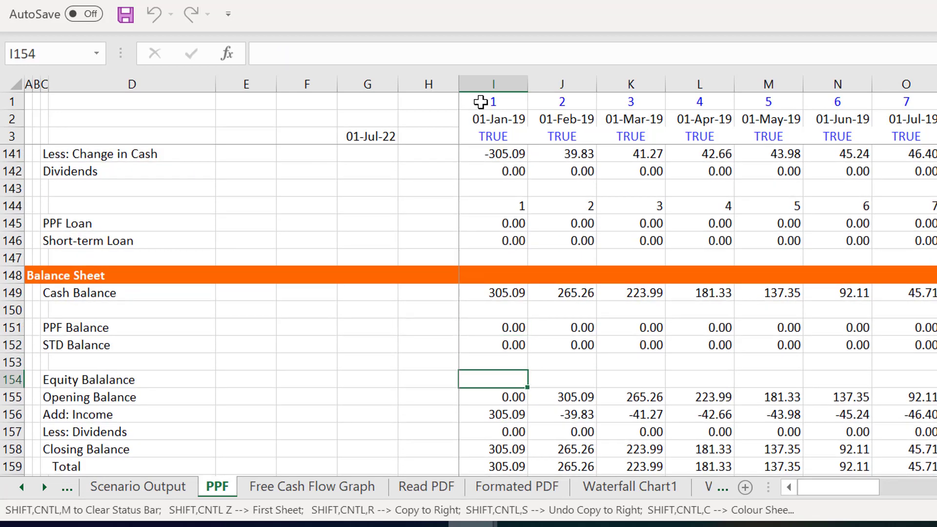
key("Down")
key("Down")
key("Up")
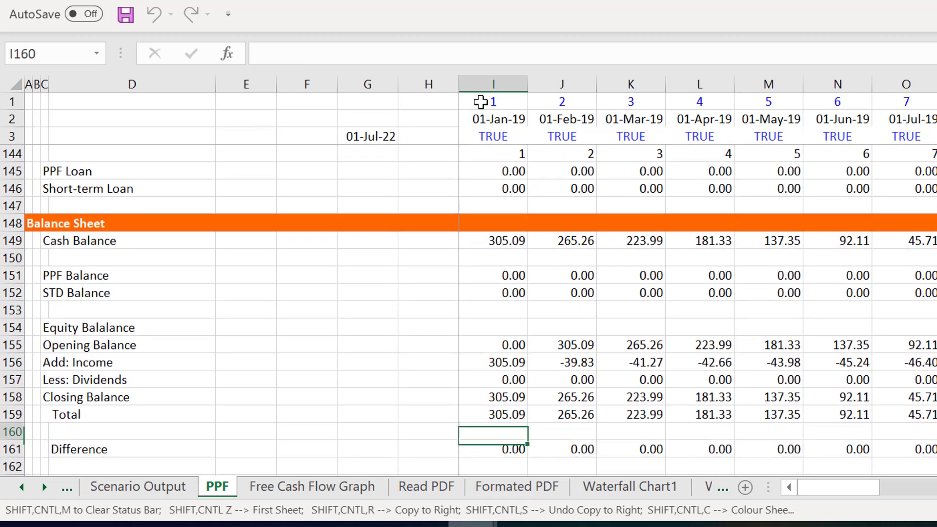
key("Up")
key("Left")
key("Left")
key("Left")
key("Left")
key("Left")
key("Left")
key("Right")
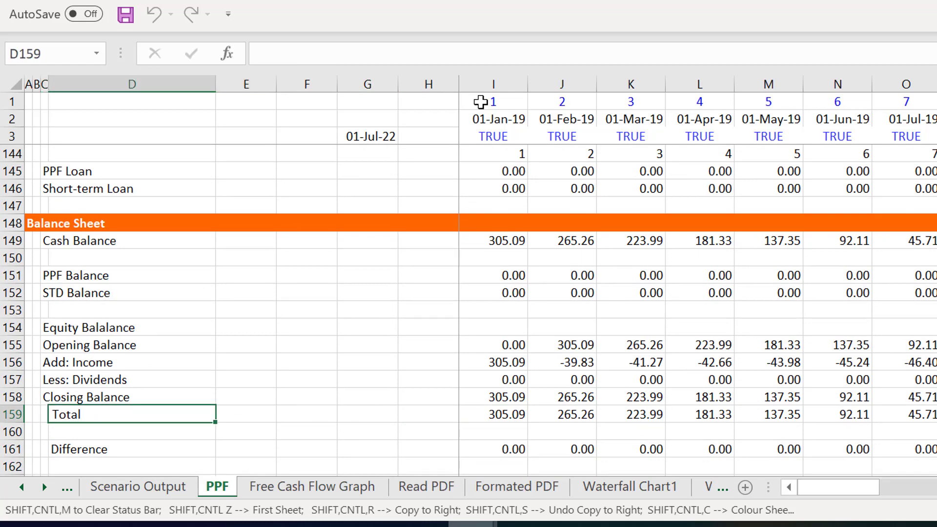
key("ctrl+shift+Right")
key("ctrl+shift+Right")
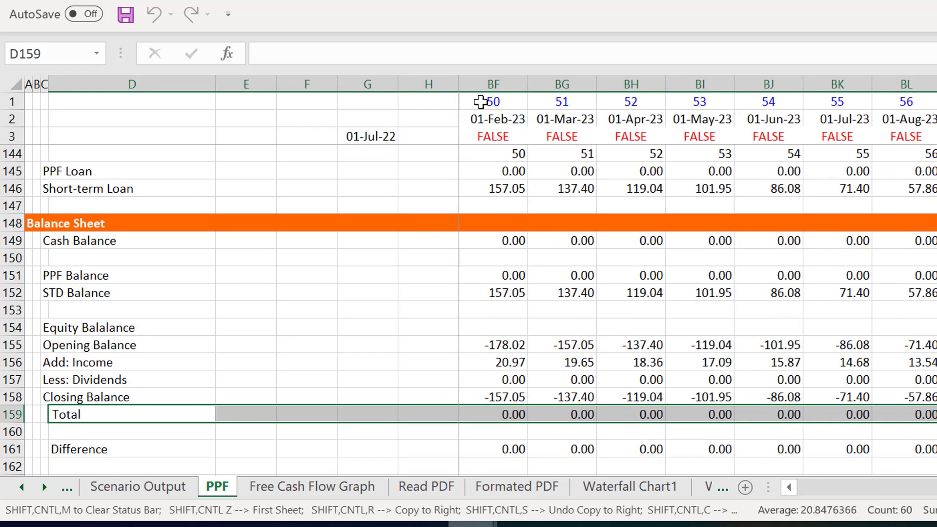
key("ctrl+shift+t")
- Review the balance sheet's equity section and its Total and Difference rows for the first months of 2019
key("Right")
key("Right")
key("Right")
key("Right")
key("Right")
key("Up")
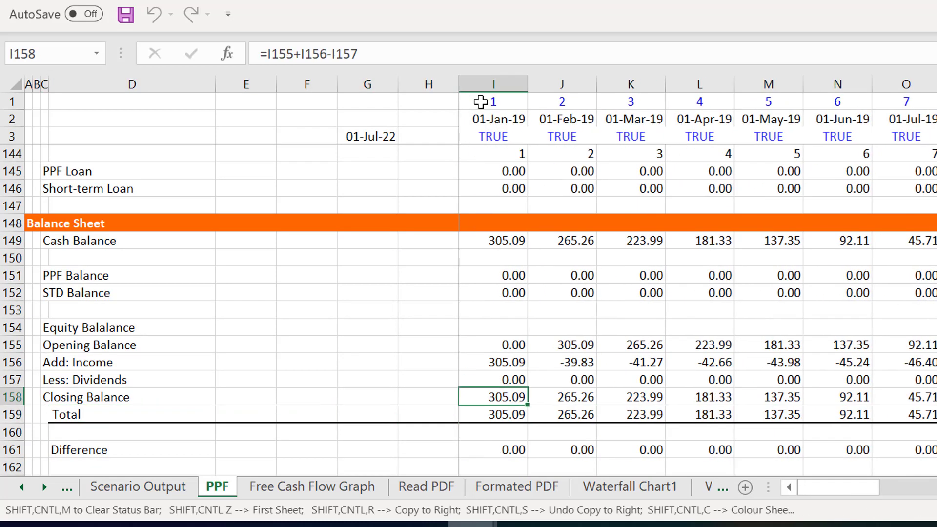
key("Up")
key("Up")
key("Up")
key("Up")
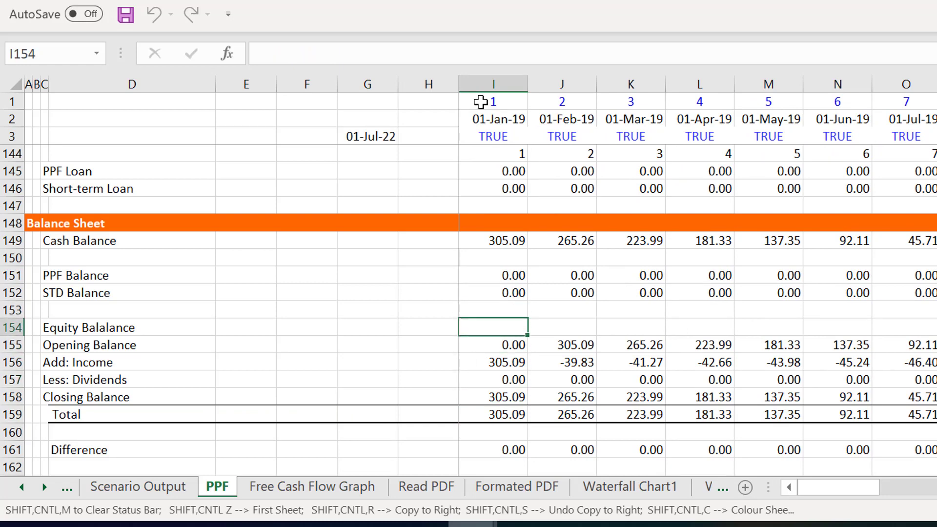
key("Down")
key("Down")
key("Down")
key("Down")
key("Down")
key("Down")
key("Down")
key("Down")
key("Down")
key("Down")
key("Down")
key("Down")
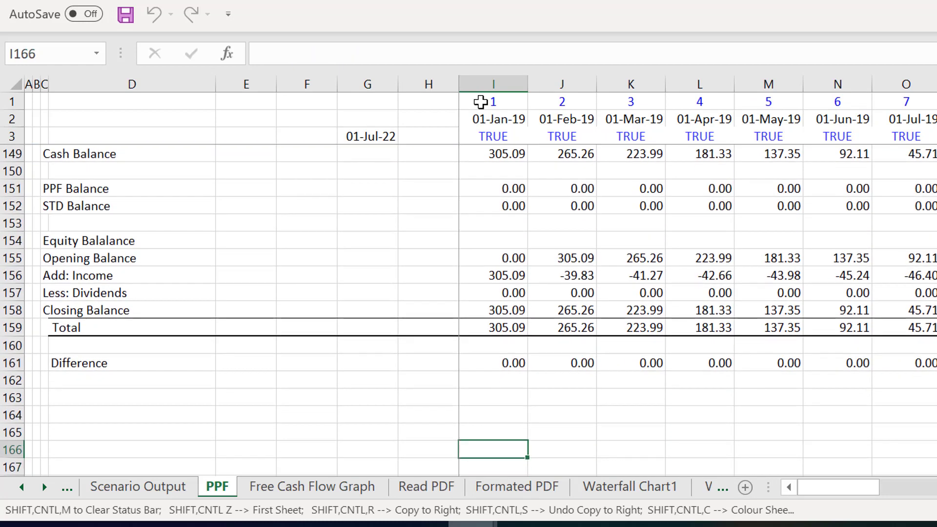
key("Up")
key("Up")
key("Up")
key("Up")
key("Up")
key("Up")
key("Up")
key("Up")
key("Up")
key("Up")
key("Up")
key("Up")
key("Up")
key("Up")
key("Up")
key("Up")
key("Up")
key("Up")
key("Up")
key("Up")
key("Down")
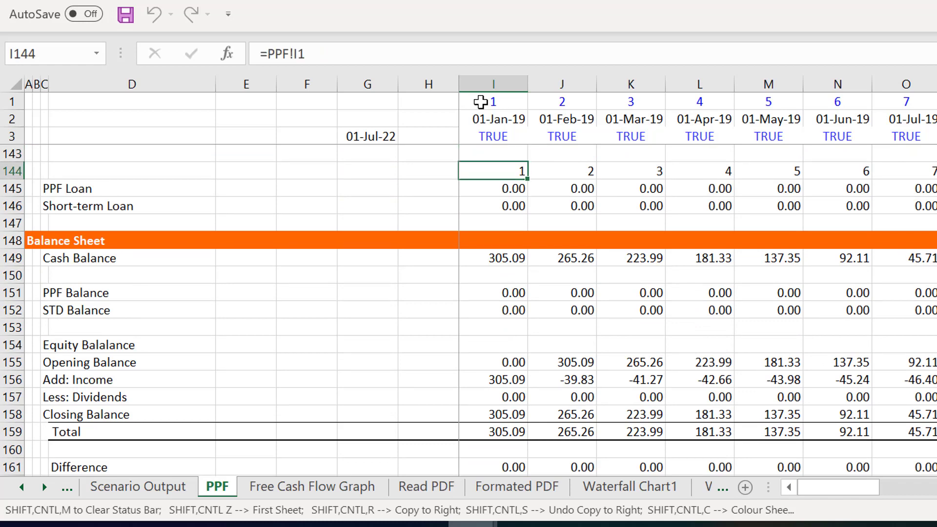
- Review the PPF Balance and STD Balance rows, 151 and 152, across the monthly columns through 2020
key("Down")
key("Down")
key("Down")
key("Down")
key("Down")
key("Down")
key("Down")
key("Right")
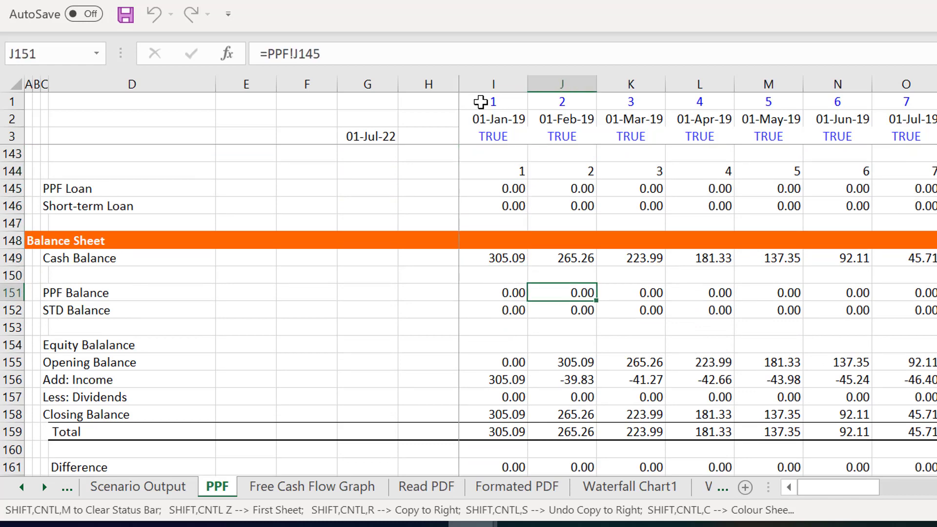
key("Right")
key("Right")
key("Right")
key("Right")
key("Right")
key("Right")
key("Right")
key("Right")
key("Right")
key("Right")
key("Right")
key("Right")
key("Right")
key("Right")
key("Right")
key("Right")
key("Right")
key("Right")
key("Right")
key("Right")
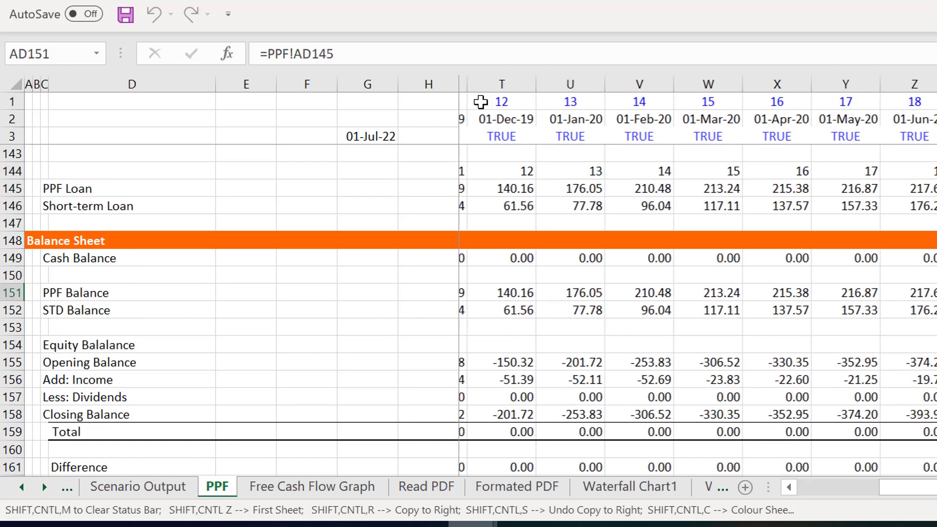
key("Right")
key("Right")
key("Right")
key("Right")
key("Right")
key("Right")
key("Down")
key("Down")
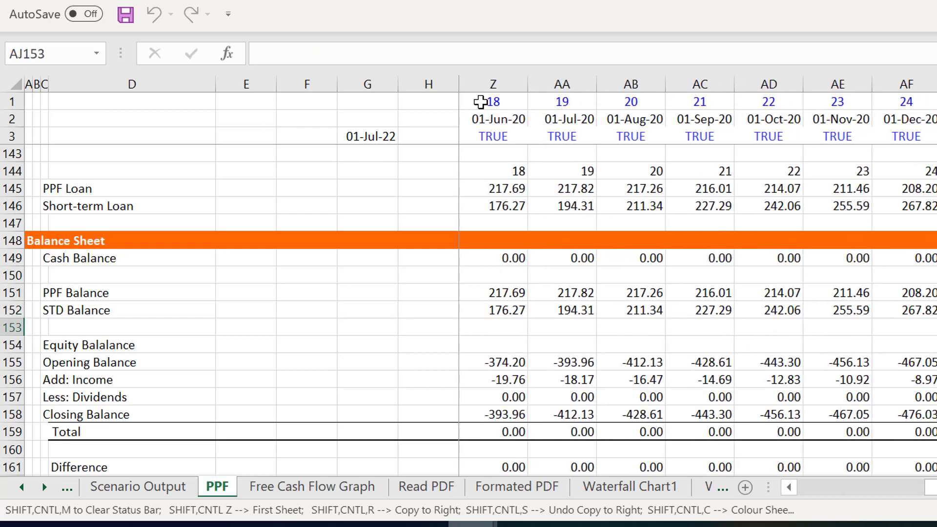
- Check the equity Closing Balance and Less: Dividends rows, 158 and 157, across the 2020 and 2019 months
key("Down")
key("Down")
key("Down")
key("Down")
key("Down")
key("Down")
key("Down")
key("Left")
key("Left")
key("Left")
key("Left")
key("Left")
key("Left")
key("Left")
key("Left")
key("Left")
key("Left")
key("Left")
key("Up")
key("Up")
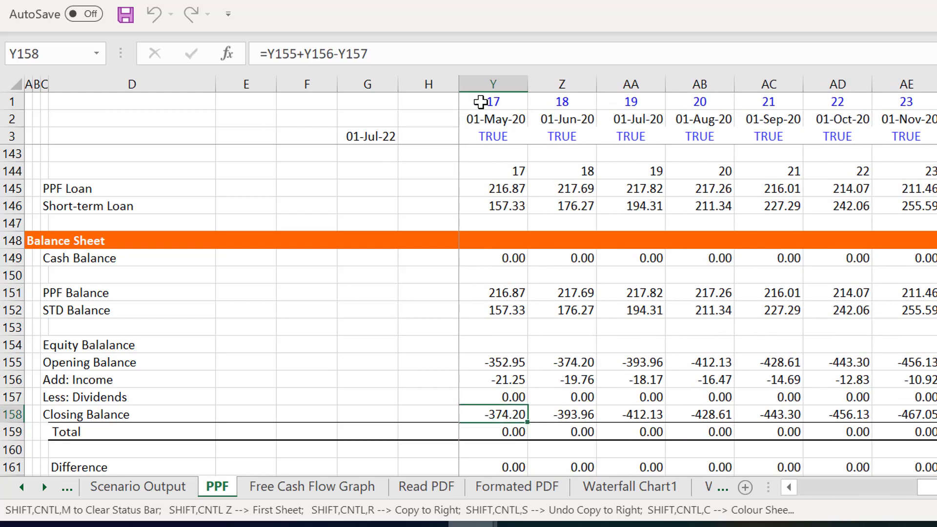
key("Up")
key("Left")
key("Left")
key("Left")
- Return to the cash flow statement and look over the rows from Total Operating Cost to Dividends
key("Left")
key("Left")
key("Left")
key("Left")
key("Left")
key("Left")
key("Left")
key("Left")
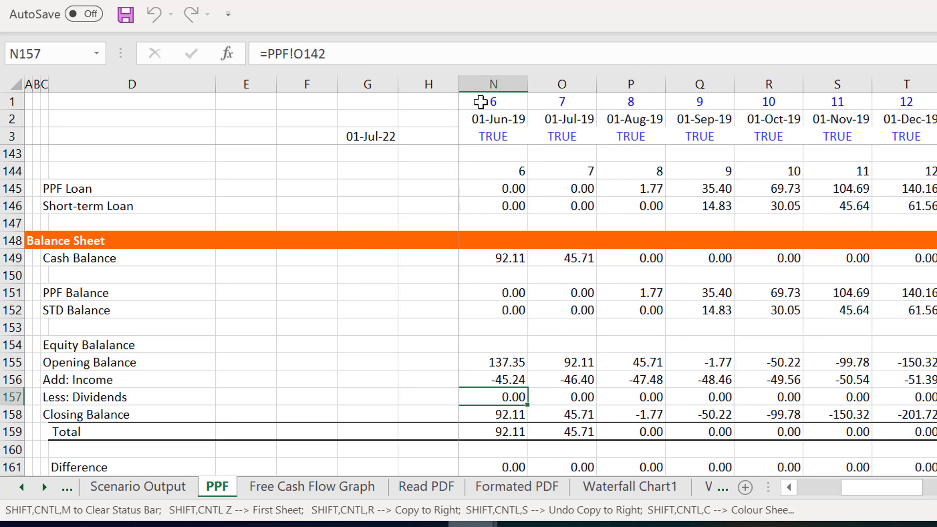
key("Left")
key("Left")
key("Left")
key("Left")
key("Left")
key("Left")
key("Left")
key("Left")
key("Left")
key("Left")
key("Left")
key("Left")
key("Left")
key("Up")
key("Up")
key("Up")
key("Up")
key("Up")
key("Up")
key("Up")
key("Up")
key("Up")
key("Up")
key("Up")
key("Up")
key("Up")
key("Up")
key("Up")
key("Up")
key("Up")
key("Up")
key("Up")
key("Up")
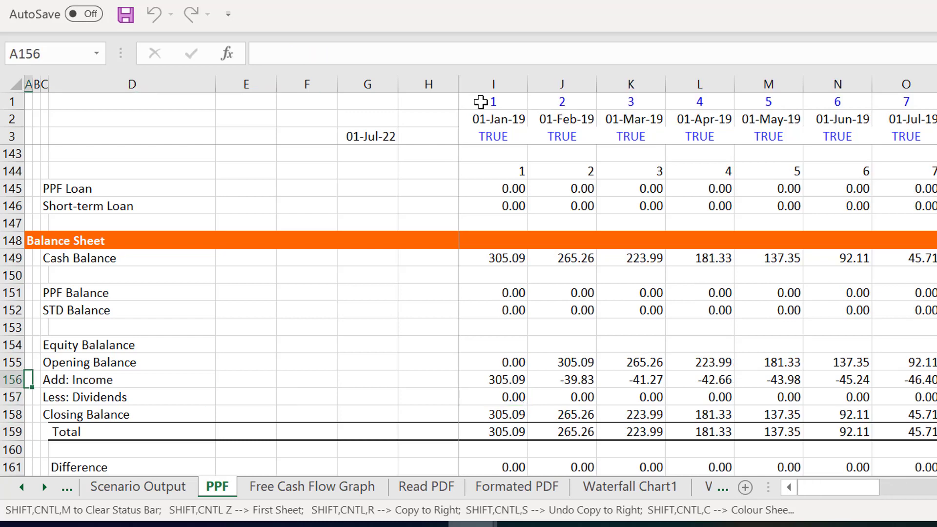
key("Up")
key("Up")
key("Up")
key("Up")
key("Up")
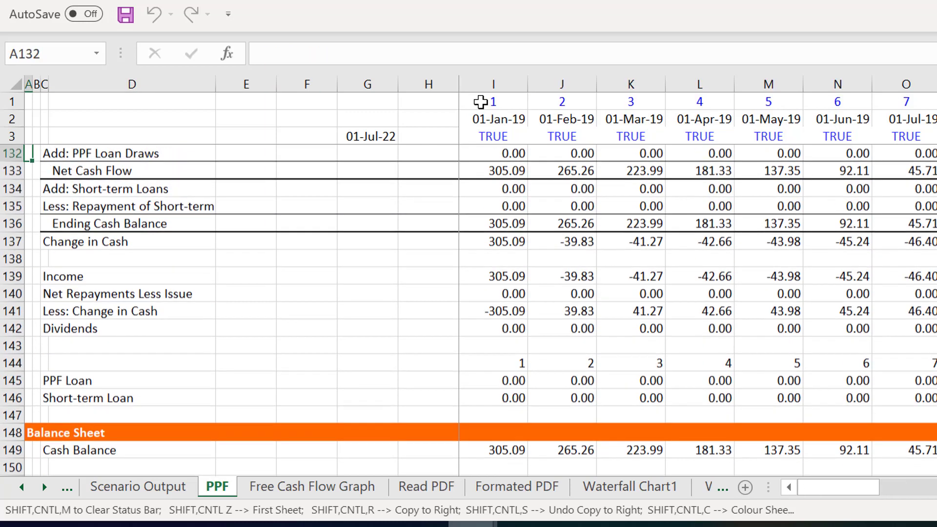
key("Up")
key("Up")
key("Up")
key("Up")
key("Up")
key("Up")
key("Up")
key("Up")
key("Up")
key("Up")
key("Up")
key("Up")
key("Up")
key("Up")
key("Up")
key("Up")
key("Up")
key("Up")
key("Up")
key("Up")
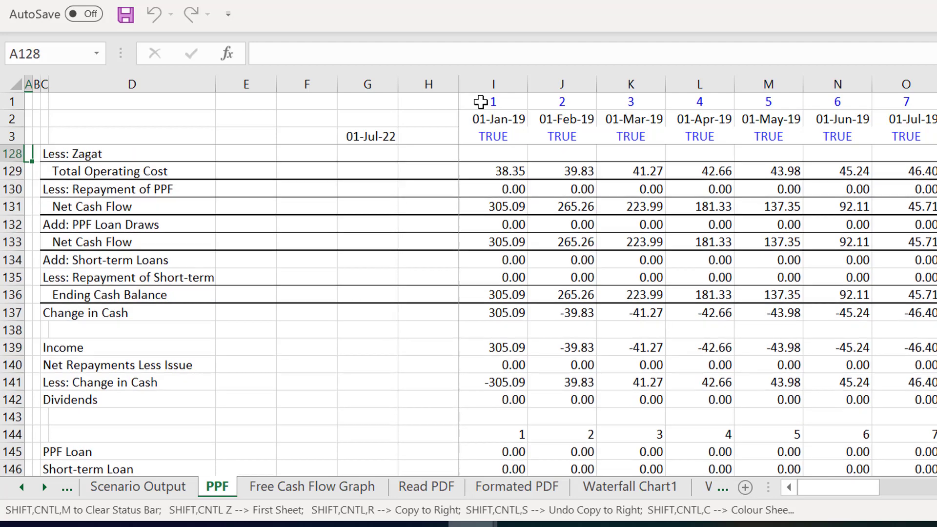
- Return to the Assumptions section and raise the Profit Margin to 11% to test the loan balance chart
key("Up")
key("Up")
key("Up")
key("Up")
key("Up")
key("Up")
key("Up")
key("Up")
key("Up")
key("Up")
key("Up")
key("Up")
key("Up")
key("Up")
key("Up")
key("Up")
key("Up")
key("Up")
key("Up")
key("Up")
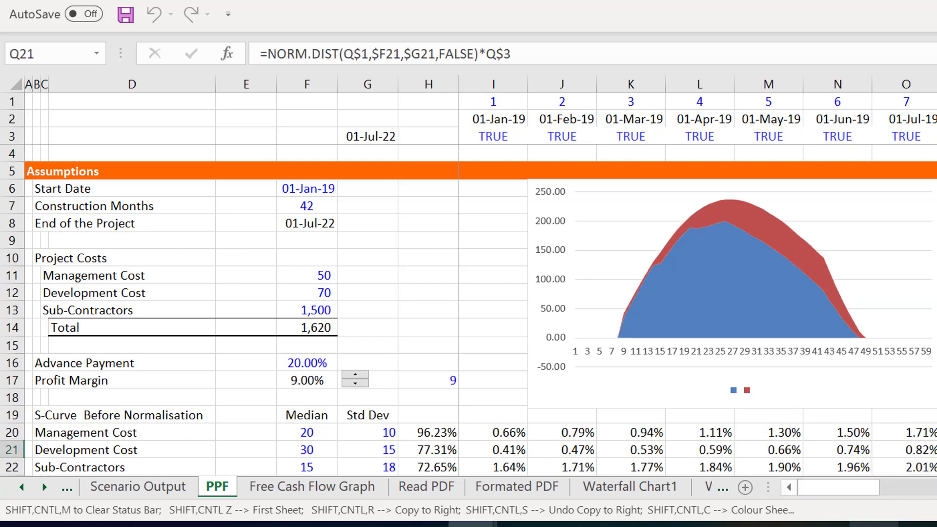
left_click(355, 375)
left_click(355, 375)
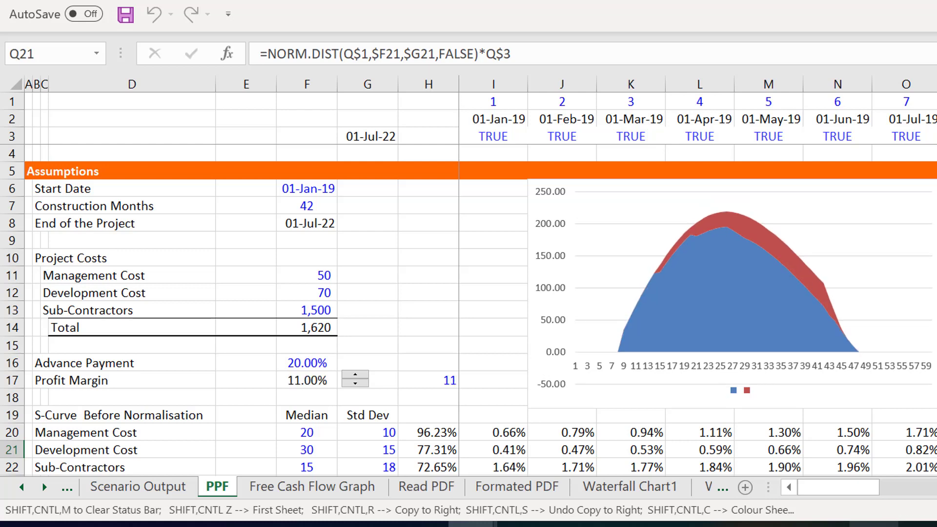
- Test the Profit Margin down to 6%, checking the chart's response, and set it to 10%
left_click(355, 383)
left_click(354, 383)
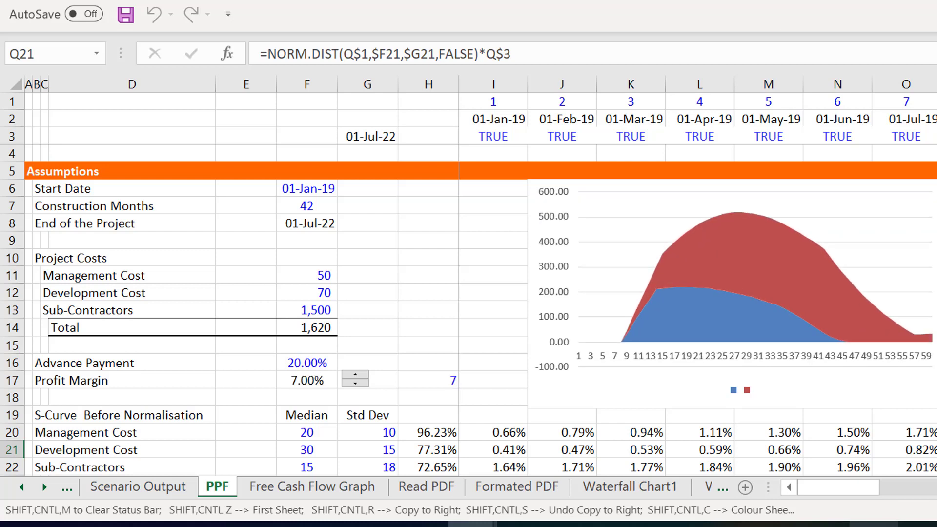
left_click(356, 383)
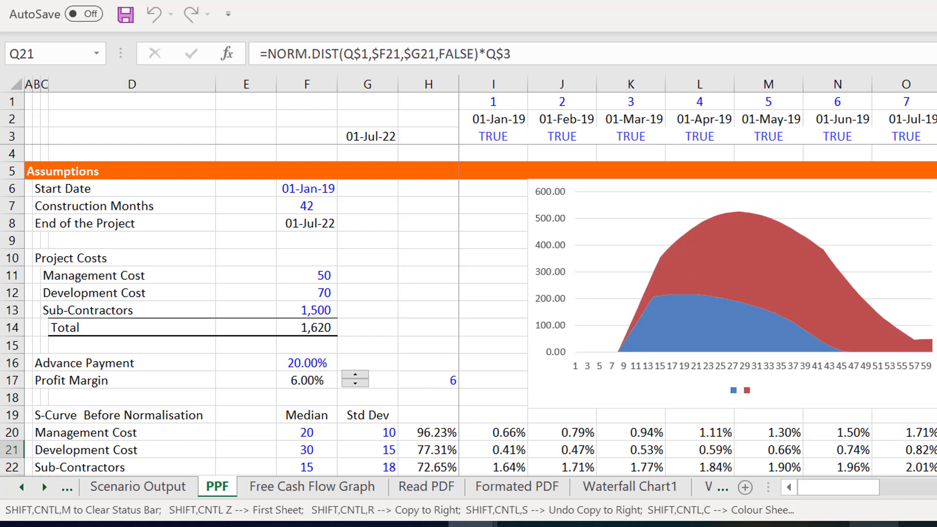
left_click(355, 375)
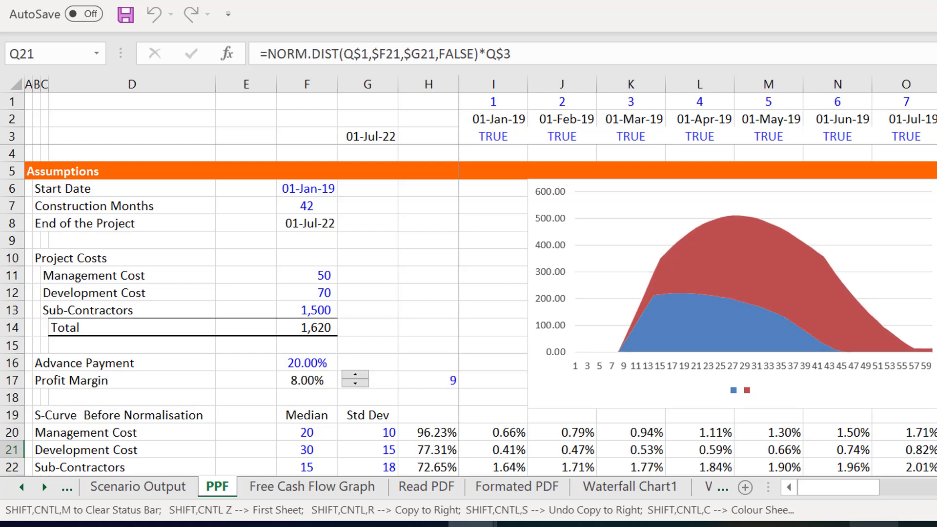
left_click(355, 375)
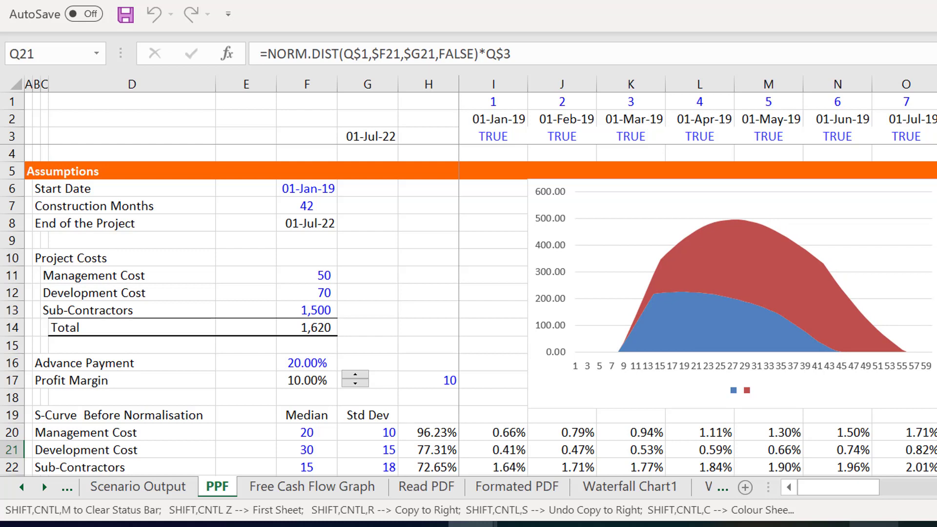
- Examine the cash flow rows from Ending Cash Balance to Dividends and the Balance Sheet's cash and loan balances
key("Up")
key("Up")
key("Up")
key("Up")
key("Up")
key("Left")
key("Left")
key("Left")
key("Left")
key("Left")
key("Left")
key("Left")
key("Left")
key("Left")
key("Left")
key("Left")
key("Left")
key("Left")
key("Left")
key("Left")
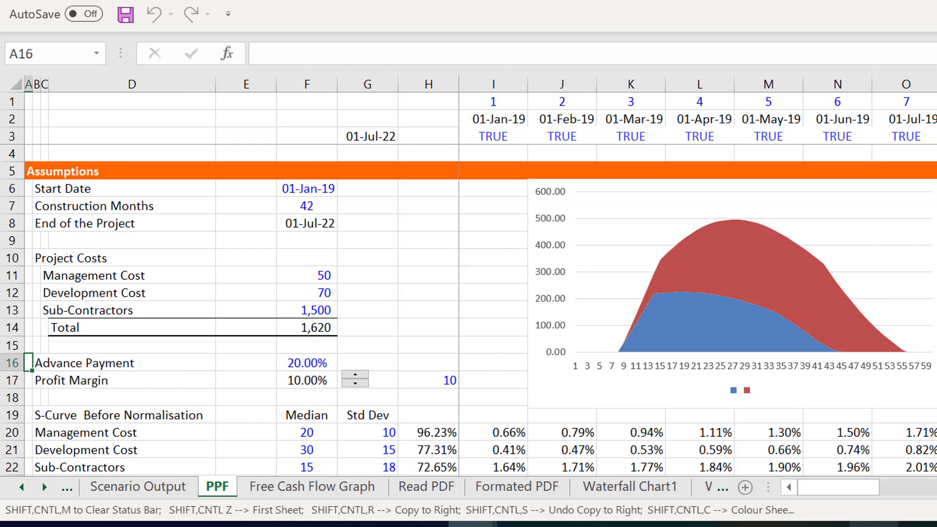
key("Page_Down")
key("Page_Down")
key("Page_Down")
key("Page_Down")
key("Page_Down")
key("Page_Down")
key("Page_Down")
key("Page_Down")
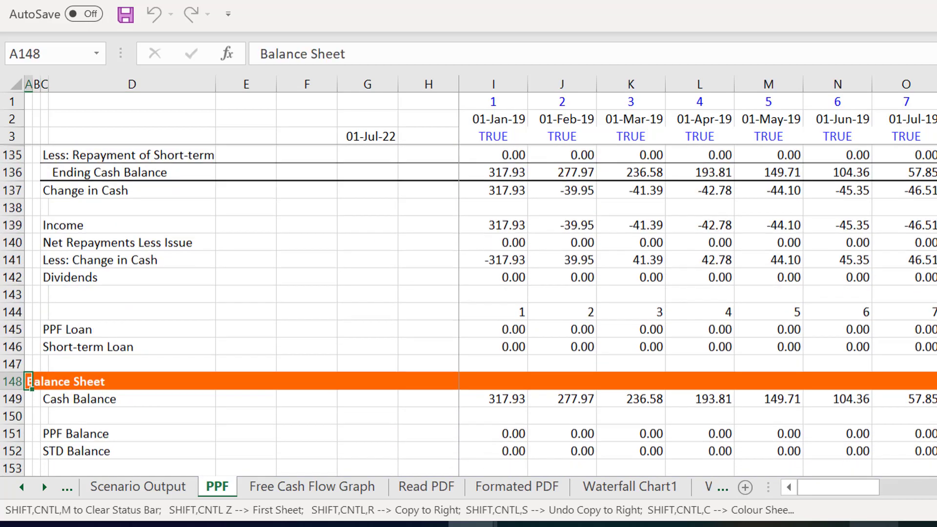
- Go back to the Assumptions section of the PPF sheet and save the workbook
key("Page_Up")
key("Page_Up")
key("Page_Up")
key("Page_Up")
key("Page_Up")
key("Page_Up")
key("Page_Up")
key("Page_Up")
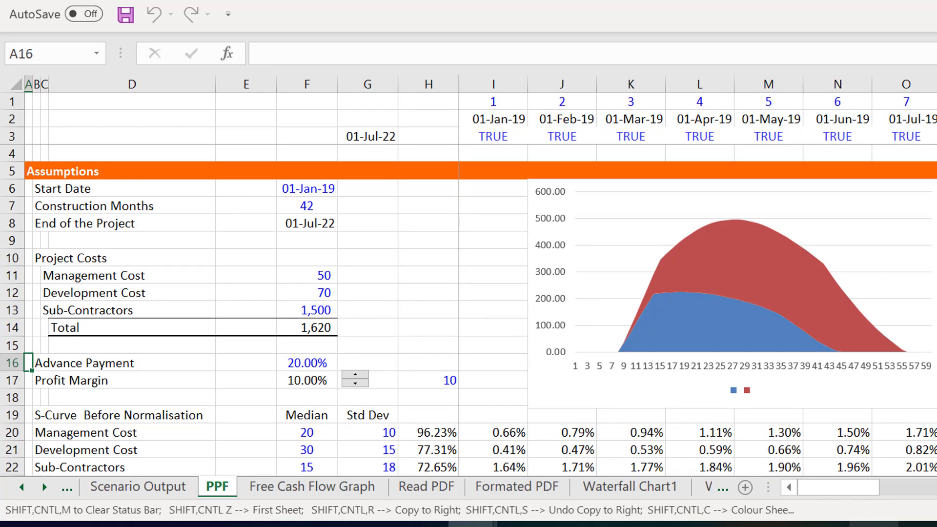
key("ctrl+s")
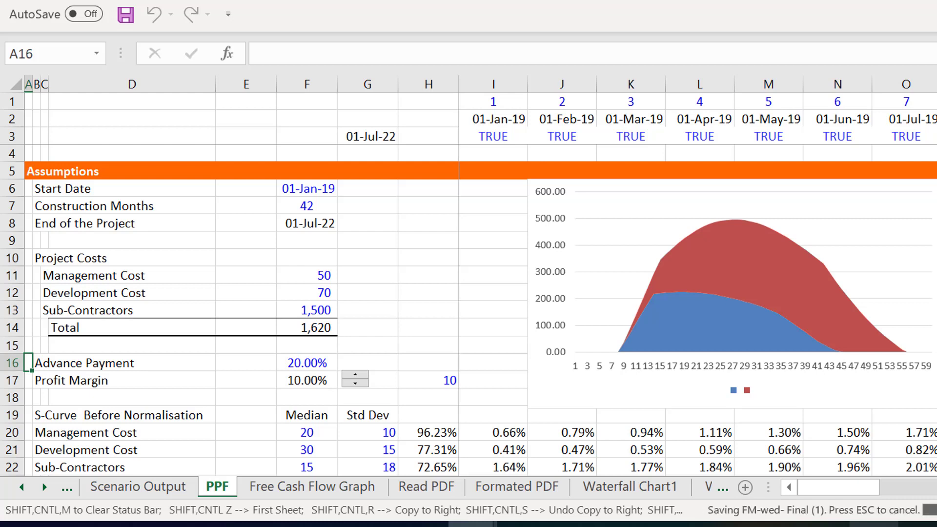